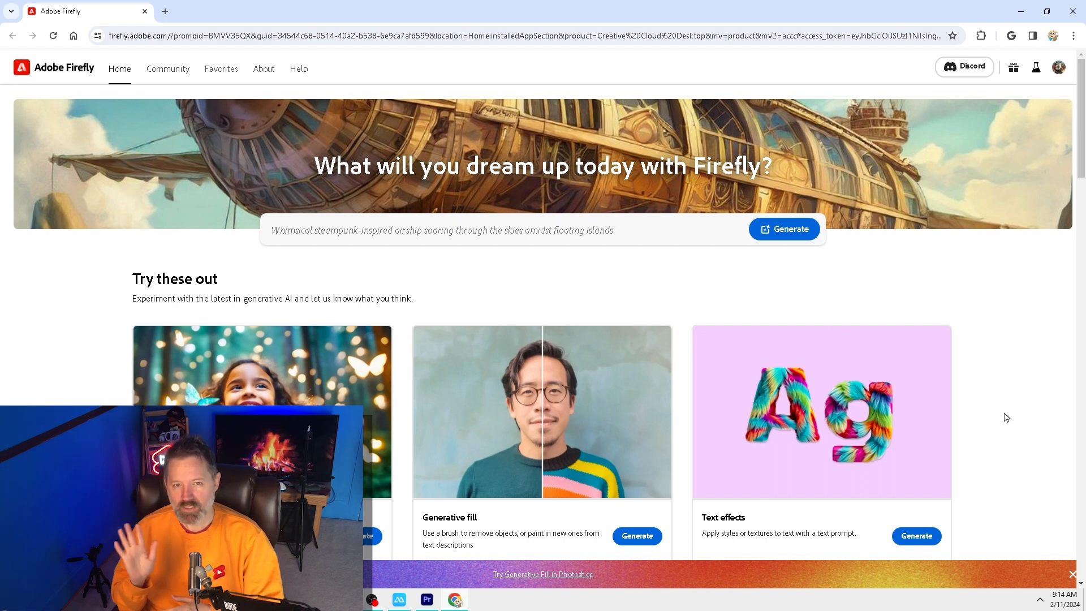
Generate images from the prompt "A magical forest with a waterfall in the background and prehistoric birds flying around"
scroll(1006, 417, "down", 1)
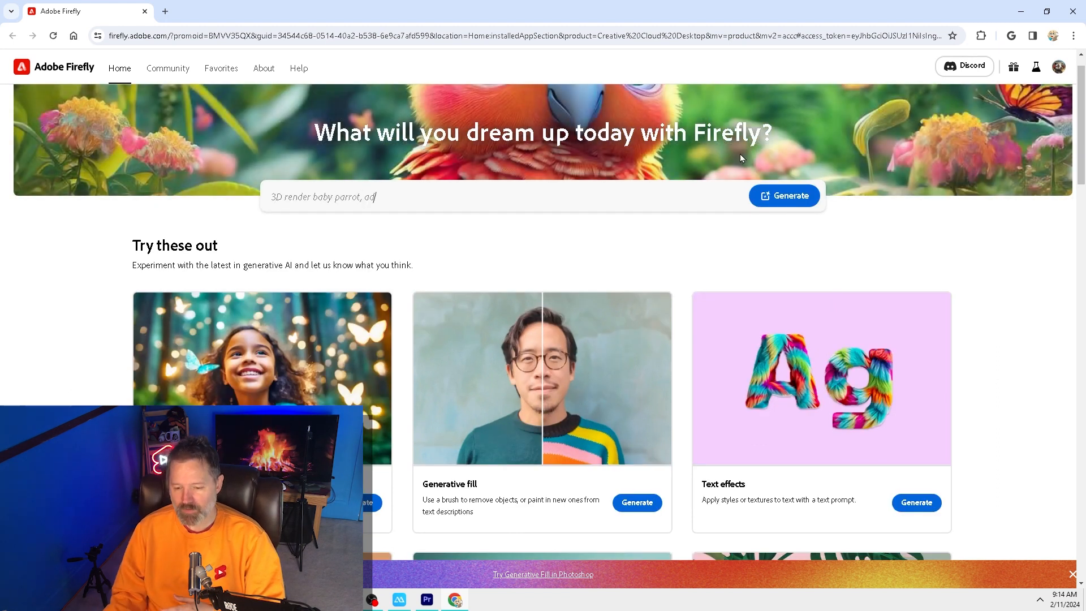
left_click(529, 201)
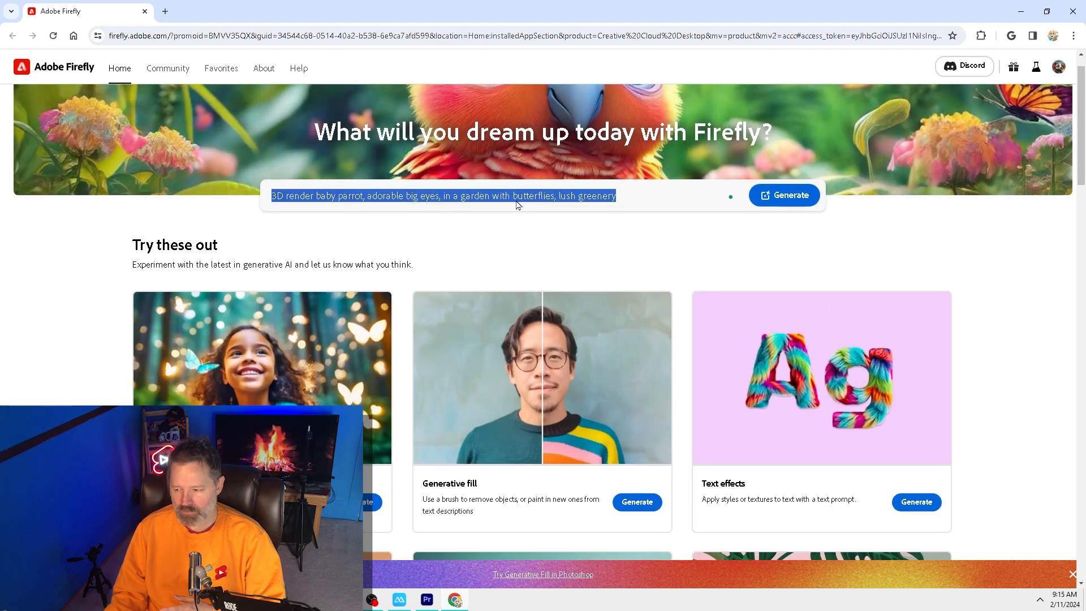
type("A magical forest with a water")
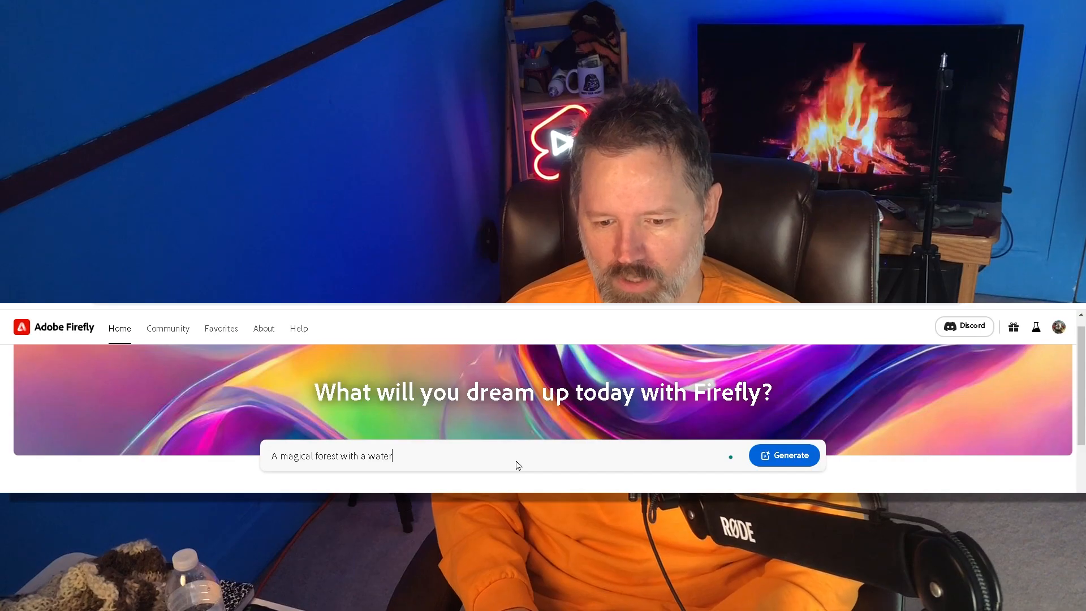
type("fall in the ba")
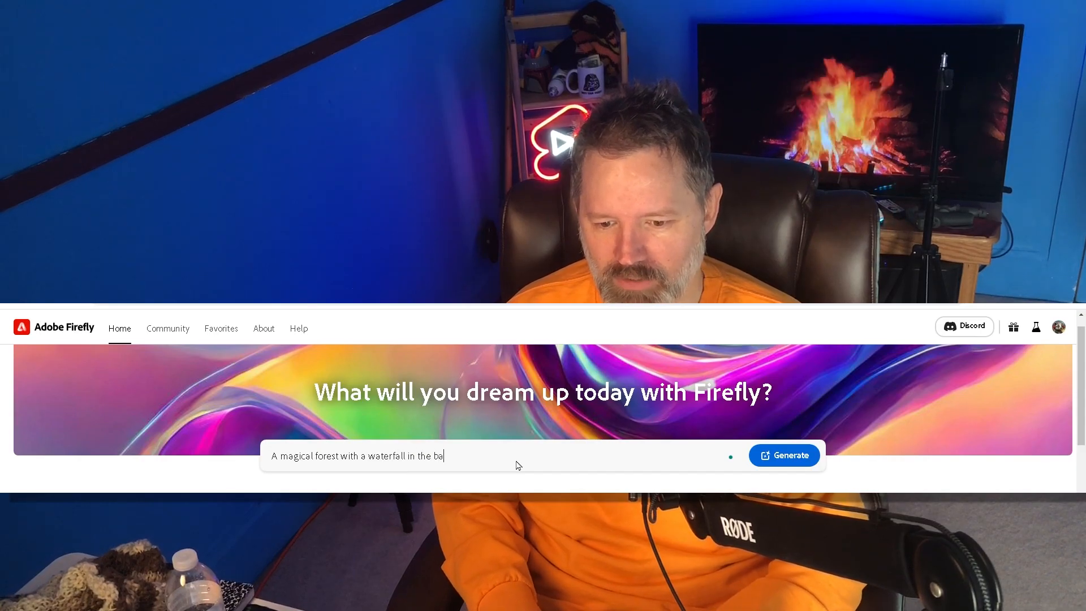
type("ckground and prehistoric ")
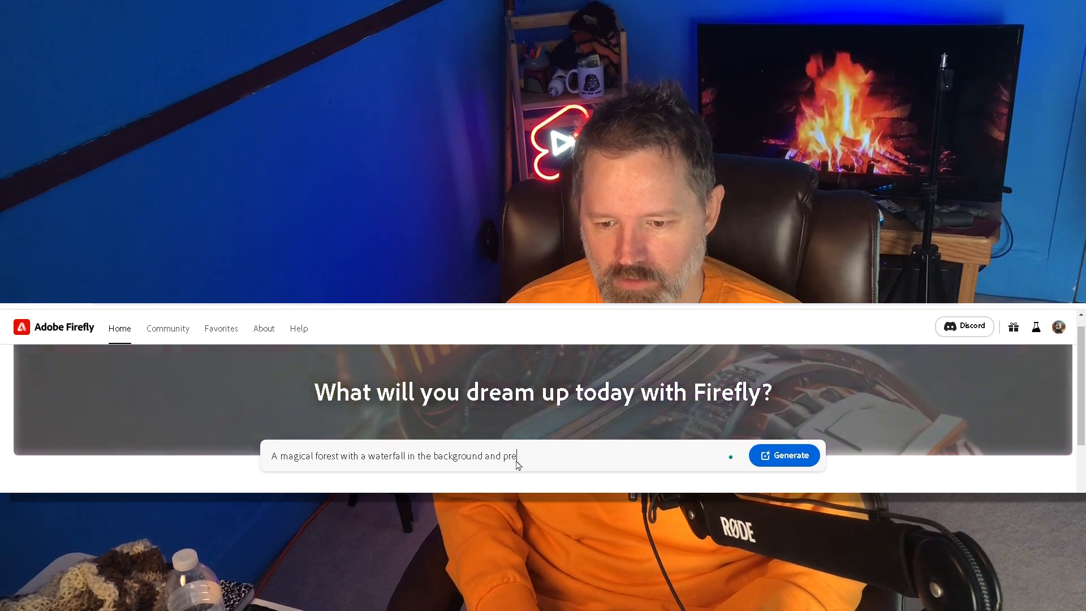
type("birds flying ")
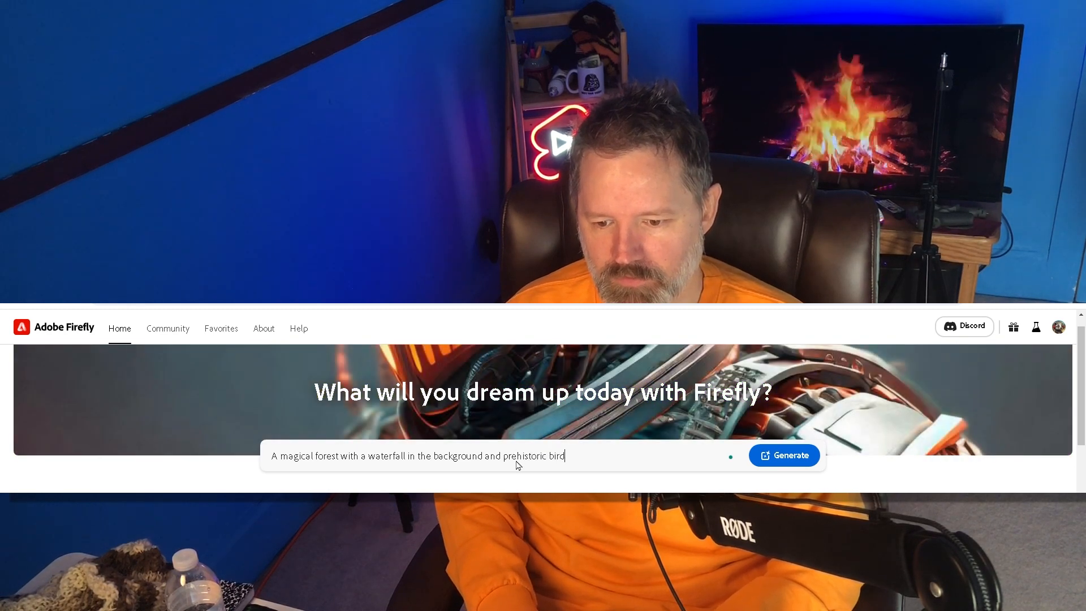
type("around")
key("Return")
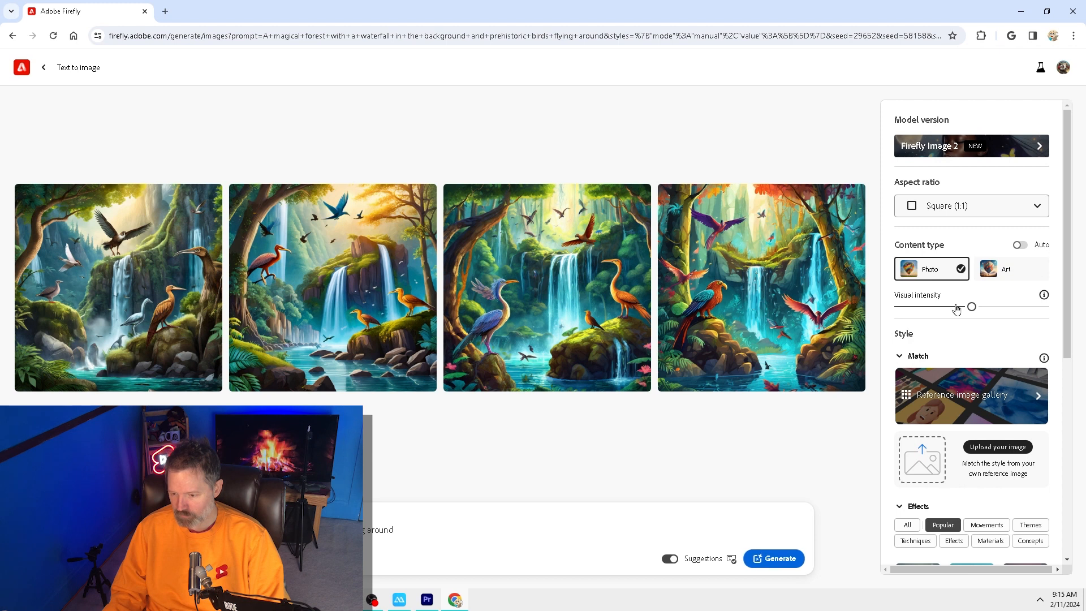
Set the aspect ratio to Landscape (4:3), cut the prehistoric birds wording from the prompt, and generate the images again
left_click(986, 213)
left_click(965, 242)
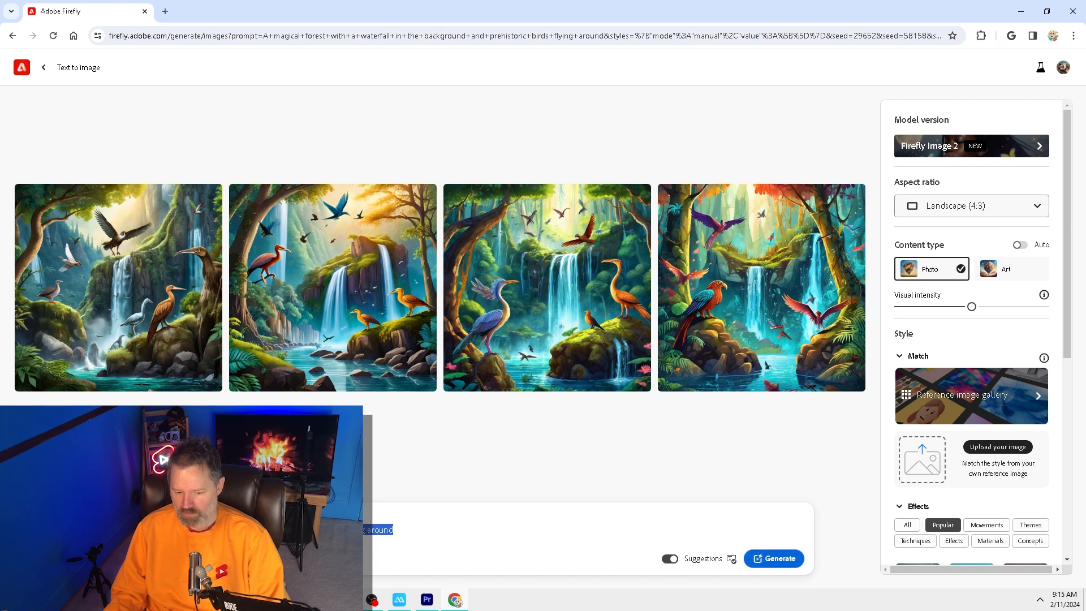
key("BackSpace")
left_click(770, 560)
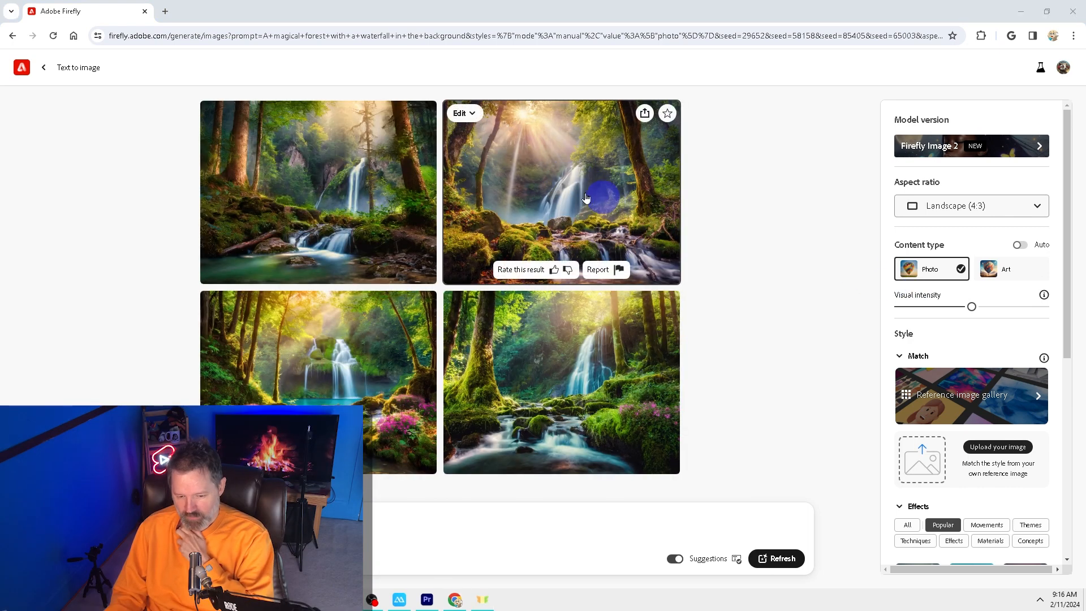
Download the generated forest image with sun rays above the waterfall, accepting the Content Credentials notice
left_click(645, 114)
left_click(683, 134)
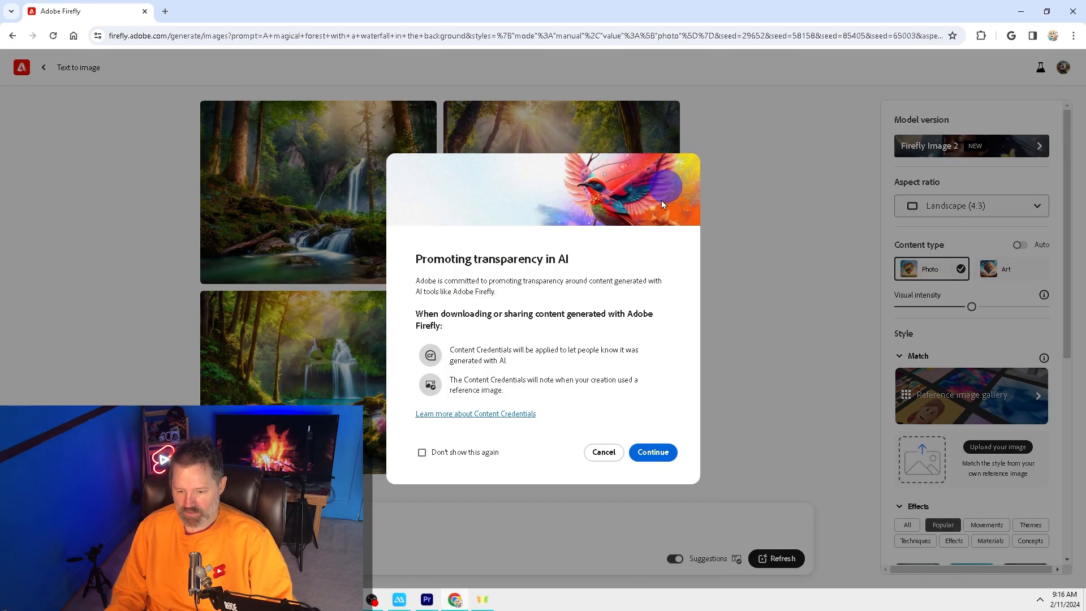
left_click(652, 453)
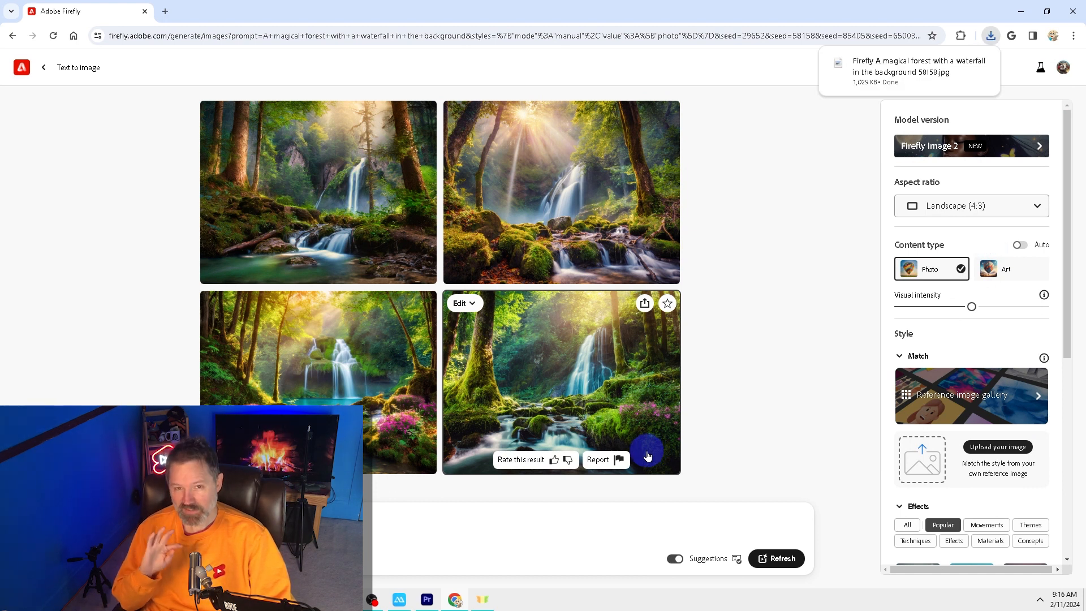
left_click(777, 560)
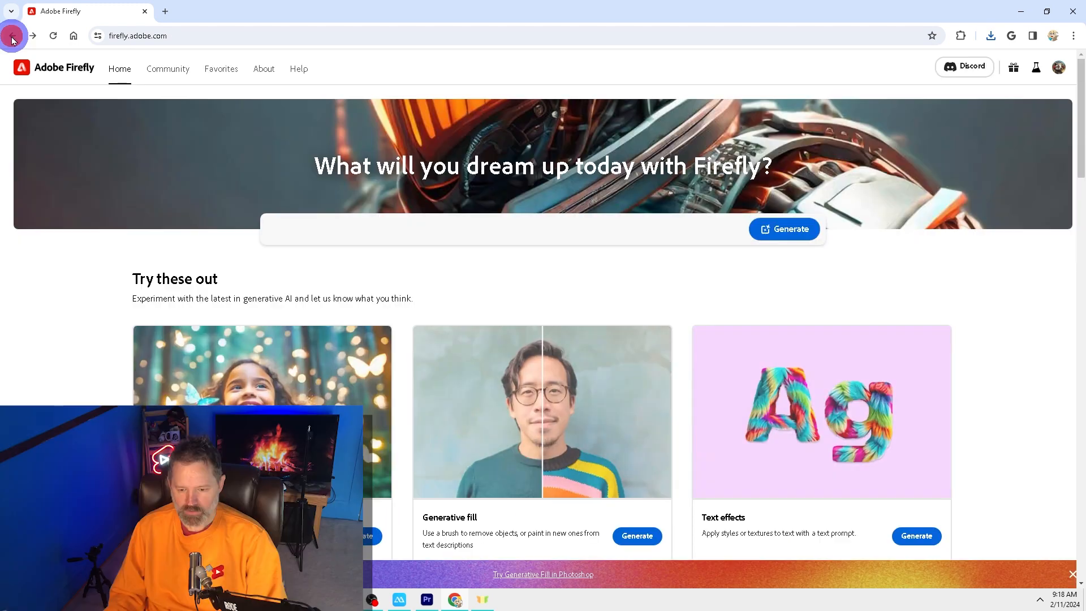
Close the Firefly page, launch Photoshop from Creative Cloud, and create a new 1920 x 1080 px document at 72 ppi
left_click(145, 12)
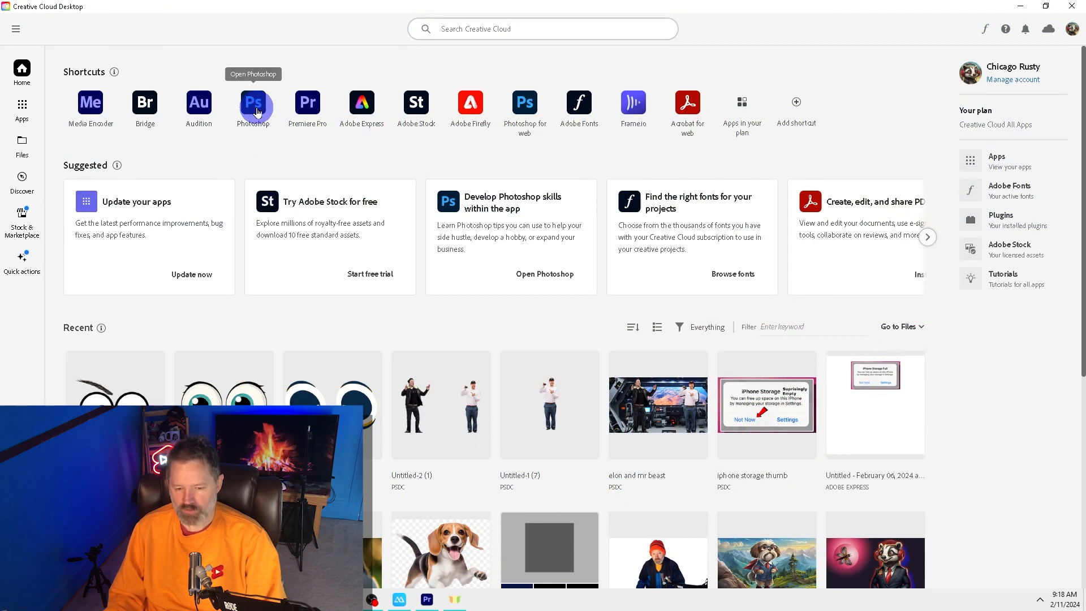
left_click(272, 118)
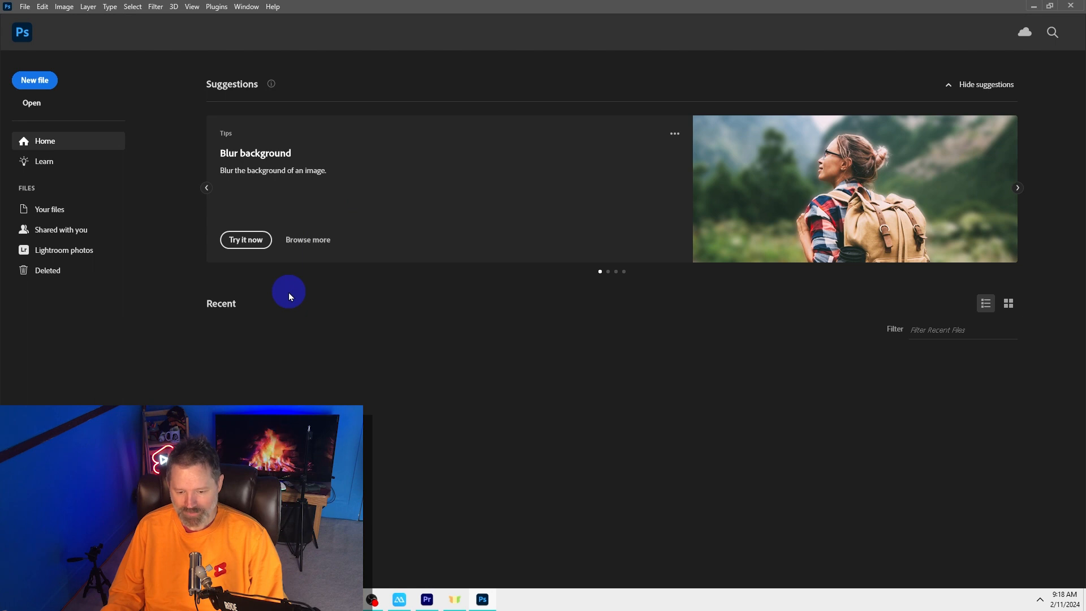
left_click(40, 91)
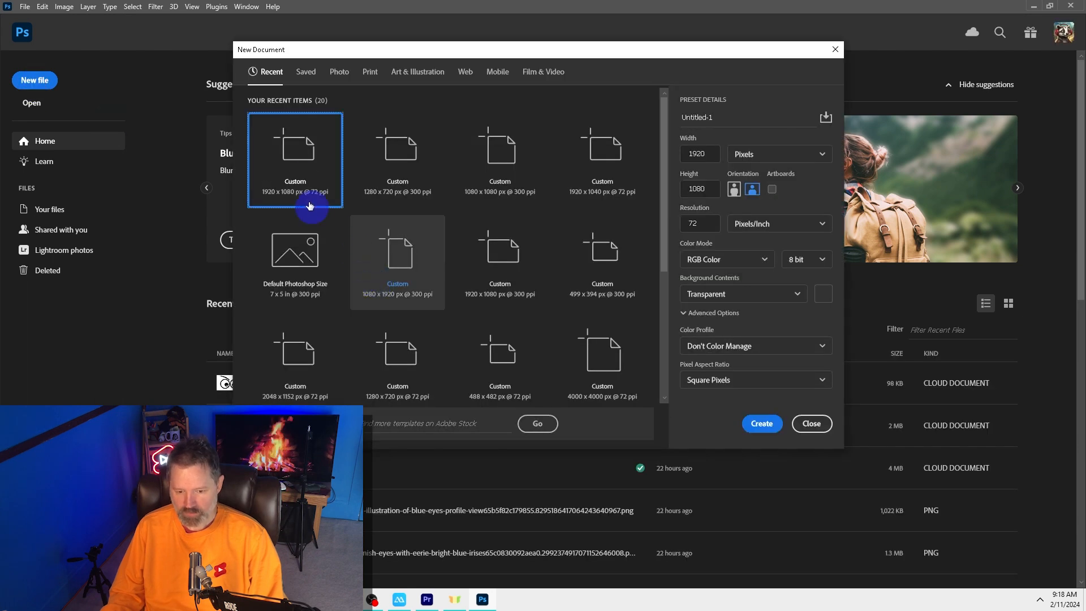
left_click(301, 164)
left_click(762, 423)
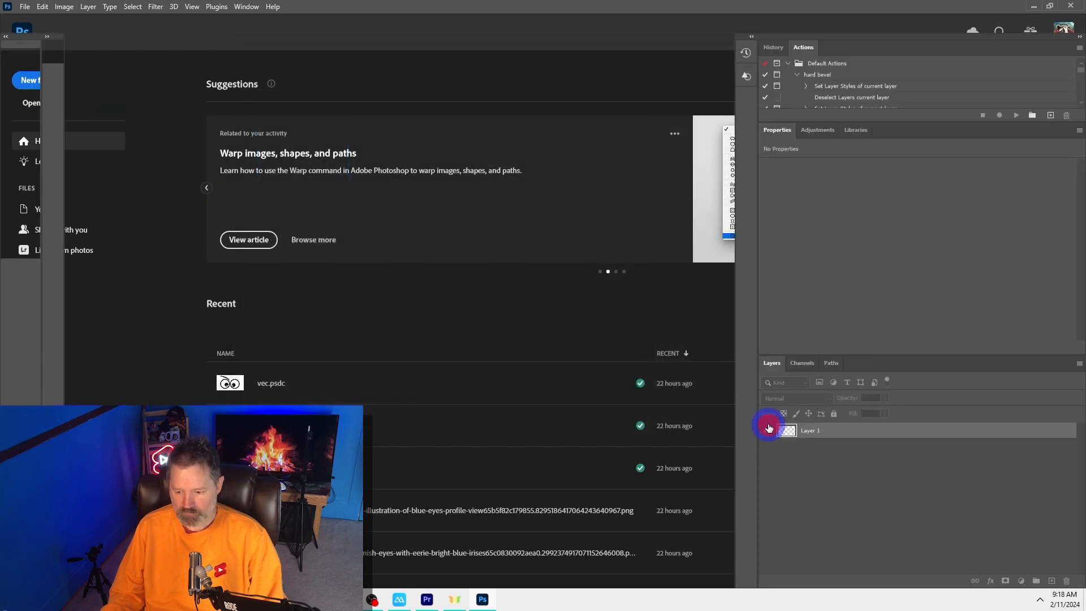
Open the downloaded Firefly waterfall image and copy it as a new layer into the blank Untitled-1 document
left_click(24, 6)
left_click(31, 29)
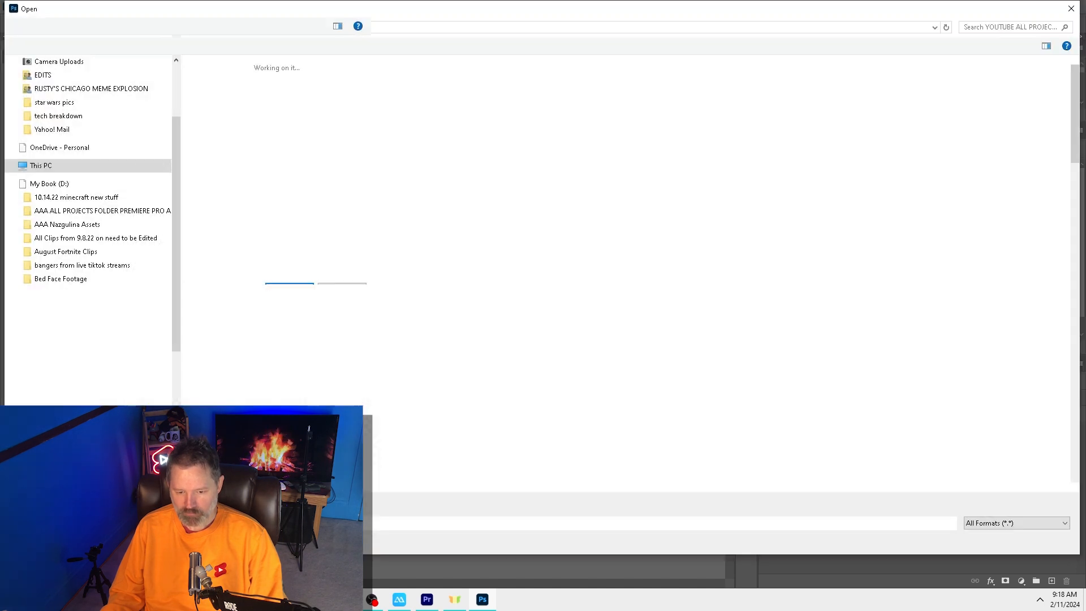
double_click(806, 171)
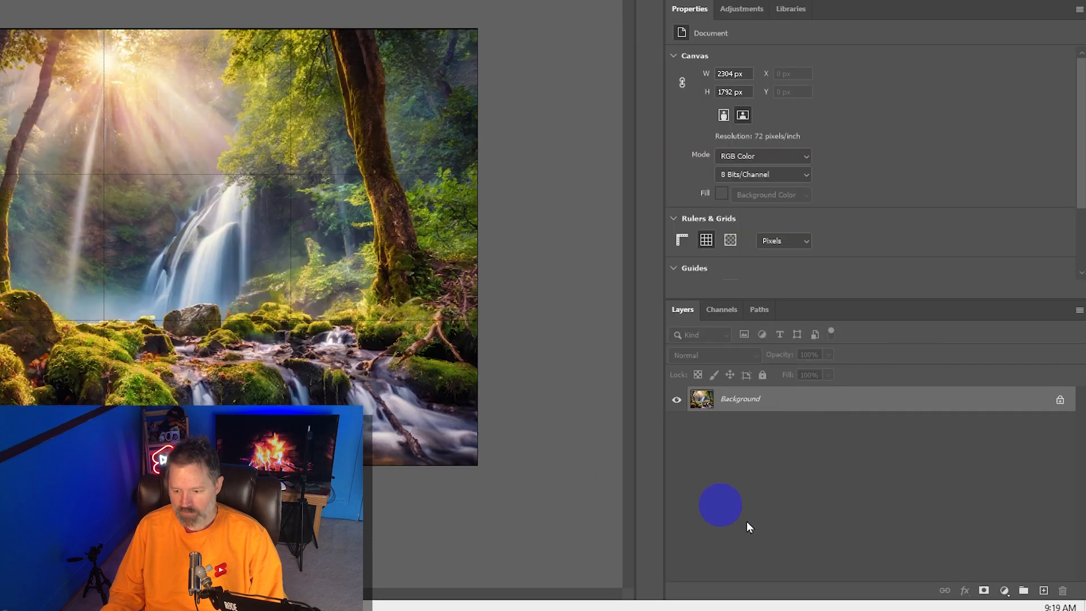
left_click_drag(803, 410, 371, 262)
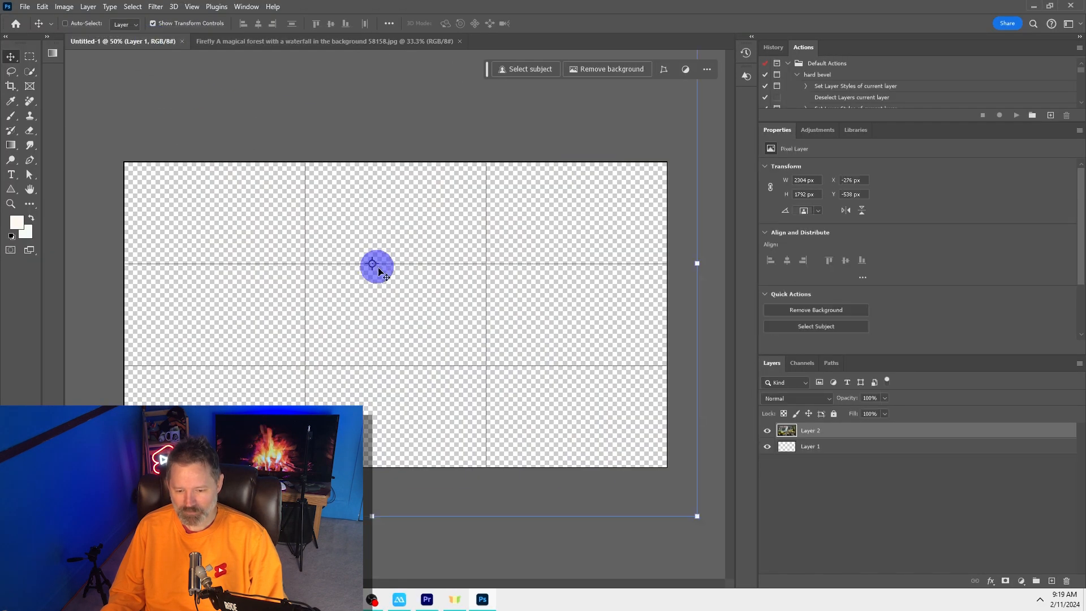
scroll(405, 300, "down", 3)
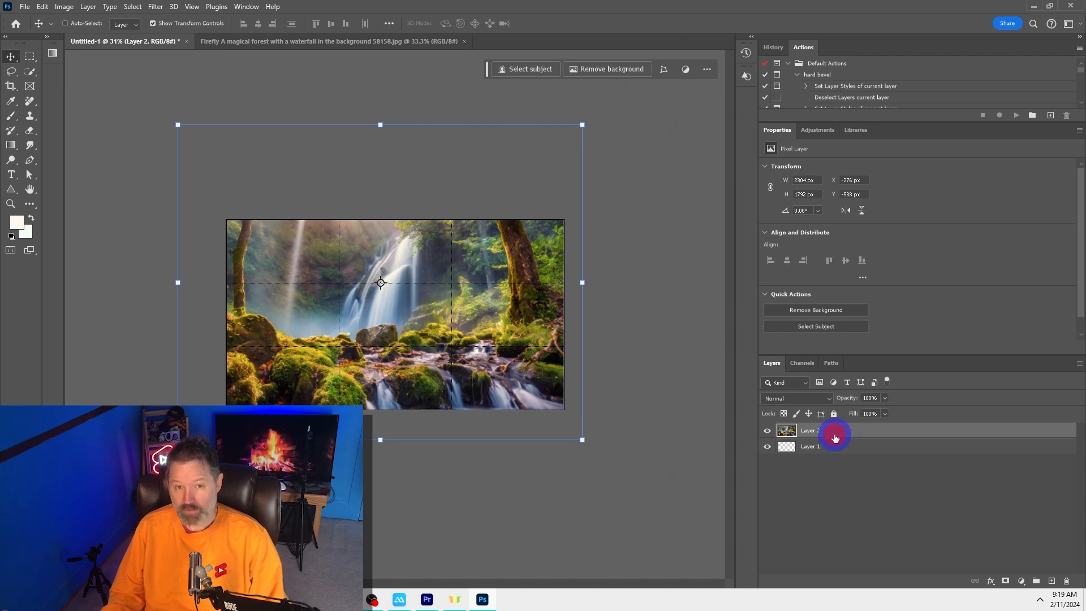
Convert the waterfall layer to a smart object and scale it to 1389 x 1080 px, centred on the canvas
right_click(836, 437)
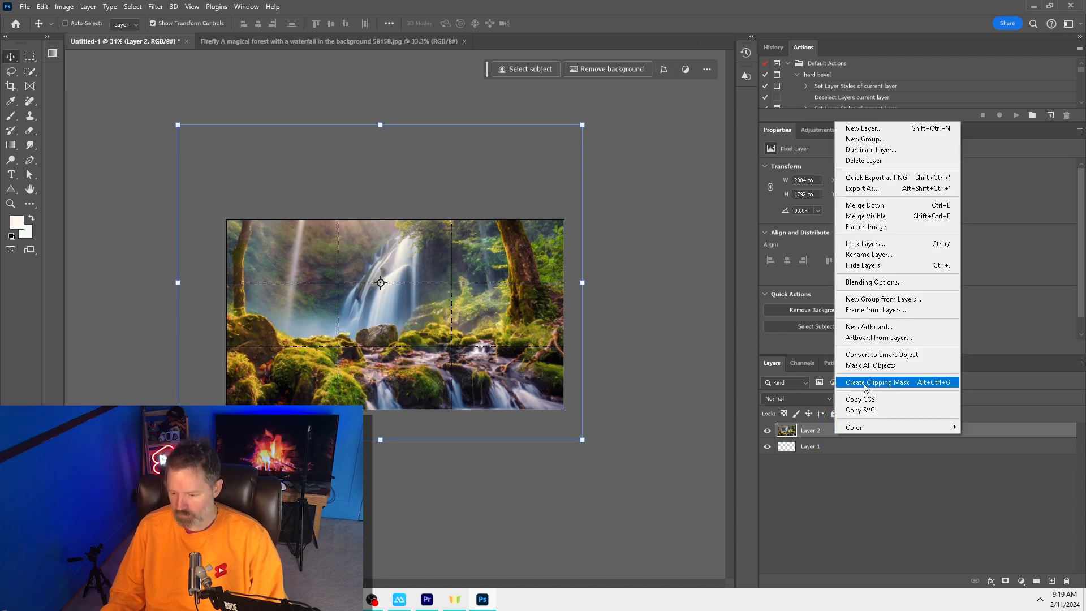
left_click(869, 354)
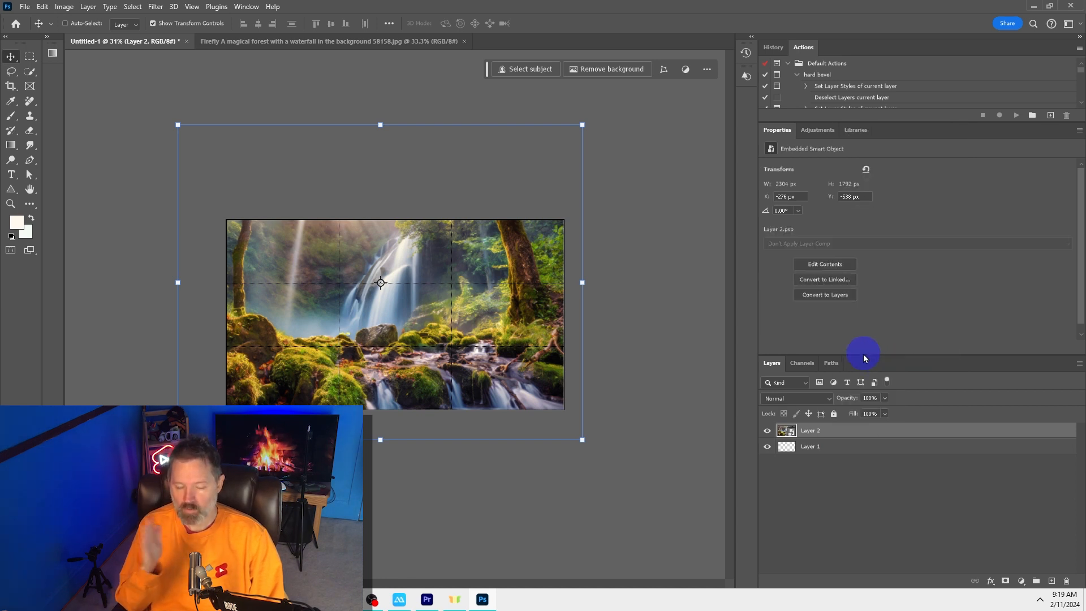
left_click_drag(405, 363, 405, 332)
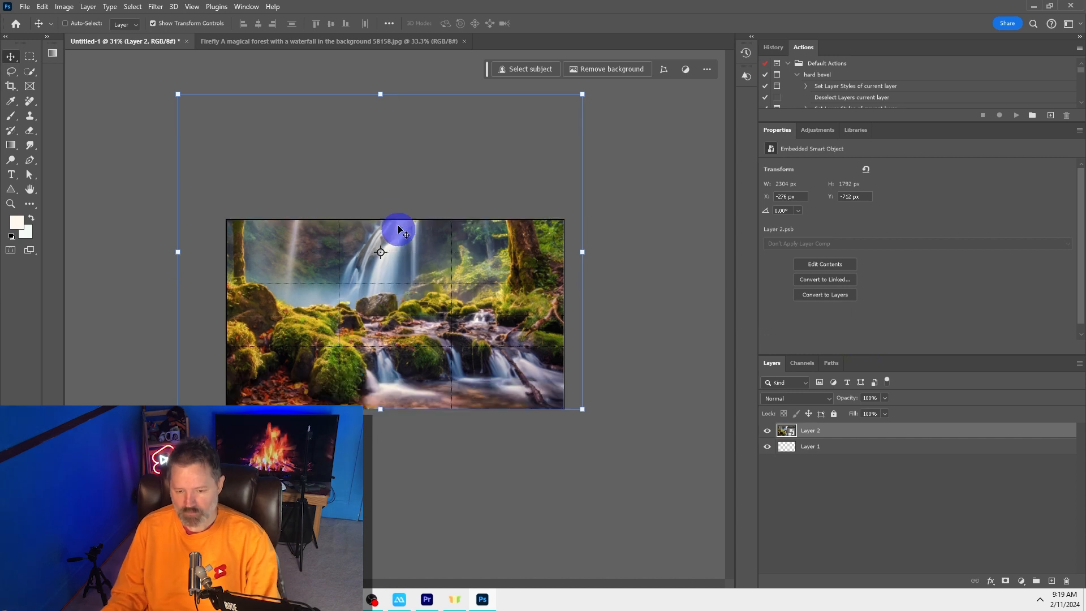
left_click_drag(380, 94, 385, 220)
left_click_drag(417, 324, 429, 332)
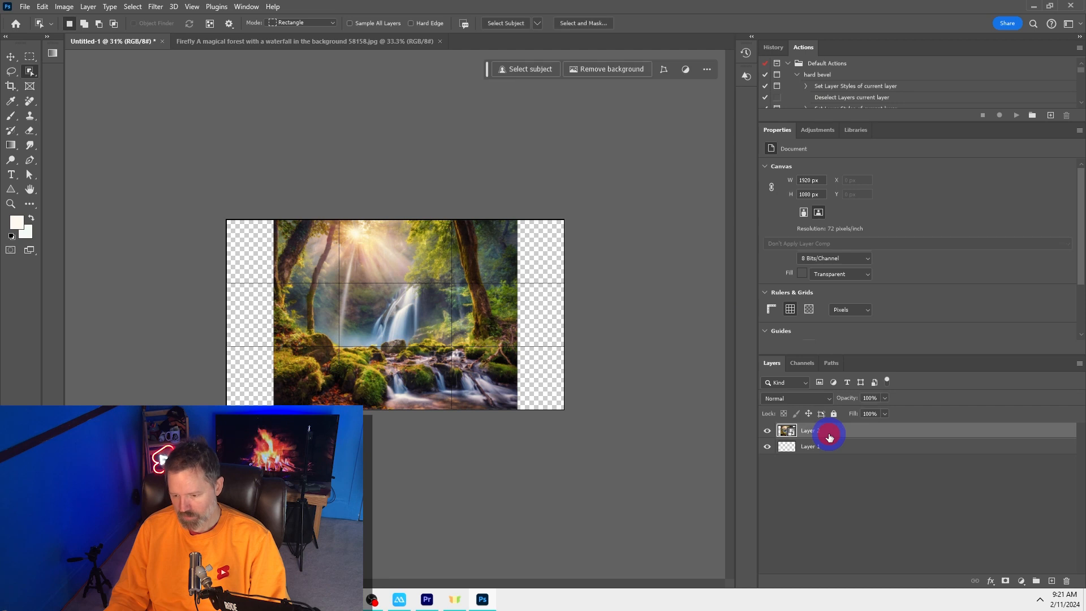
Select the empty right side of the canvas plus part of the image with the Rectangular Marquee, and run Generative Fill without a prompt
left_click(829, 435)
left_click(30, 59)
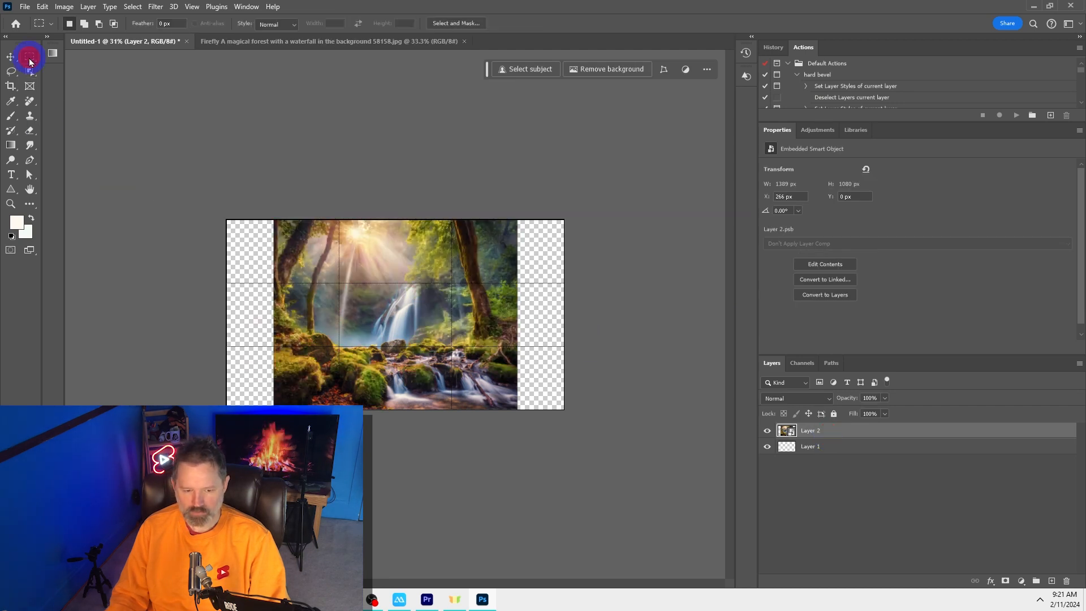
left_click_drag(30, 58, 72, 58)
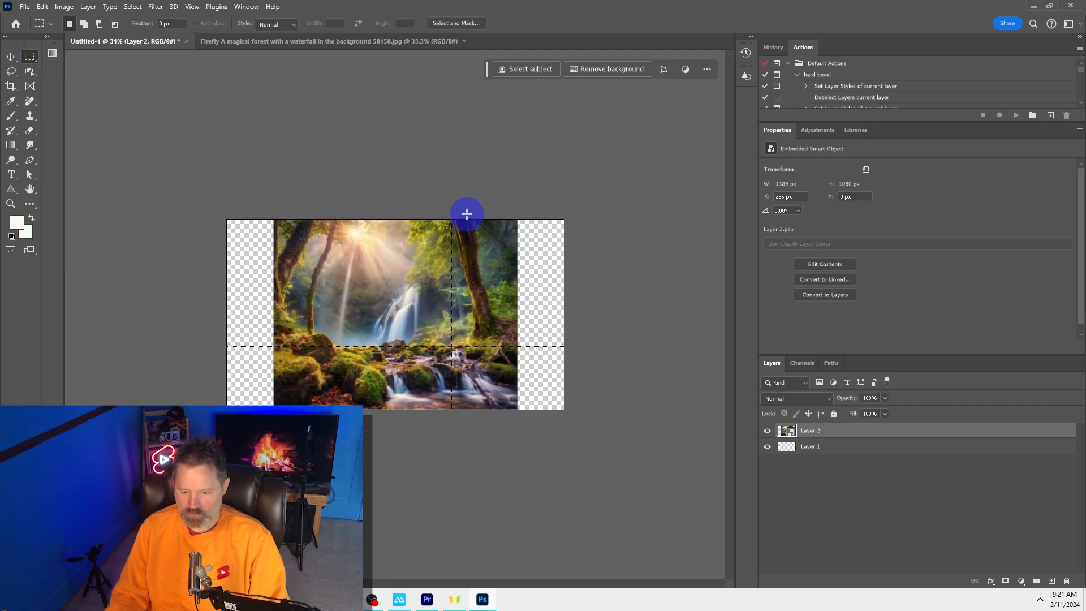
left_click_drag(464, 211, 571, 414)
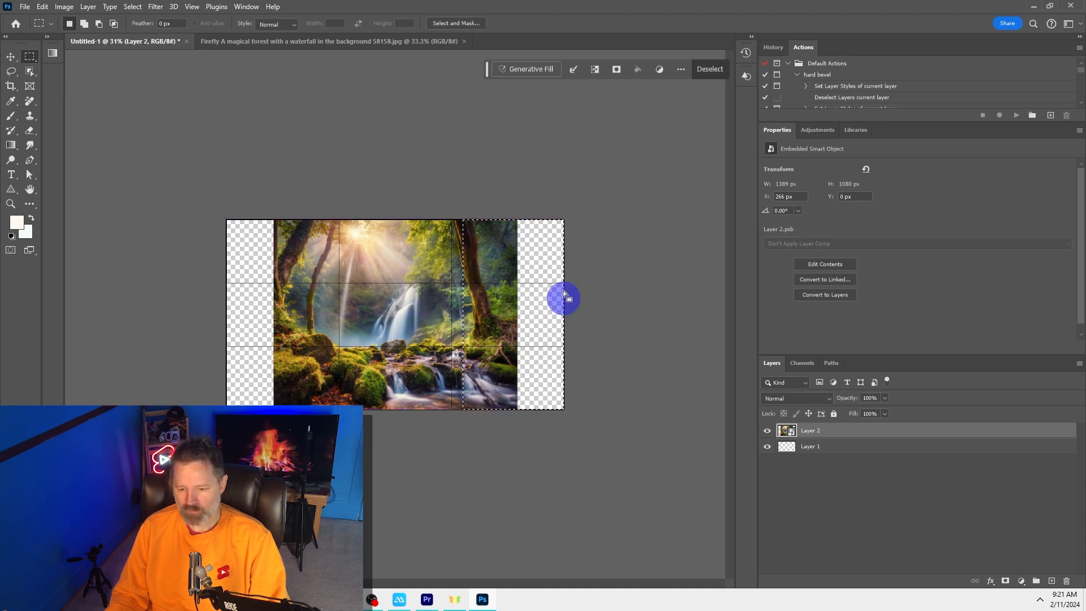
left_click(507, 69)
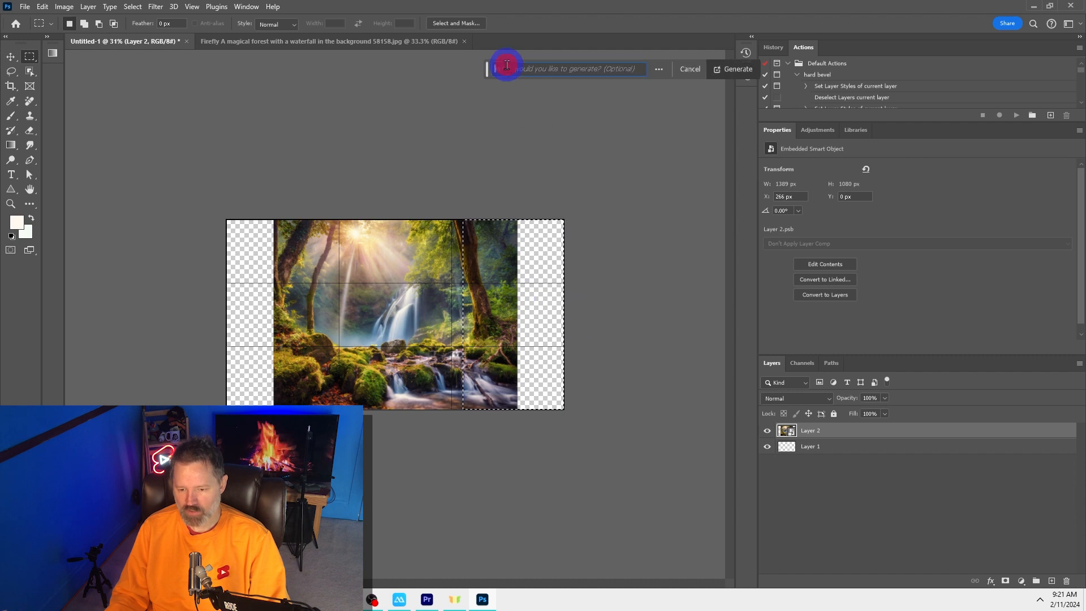
left_click(735, 69)
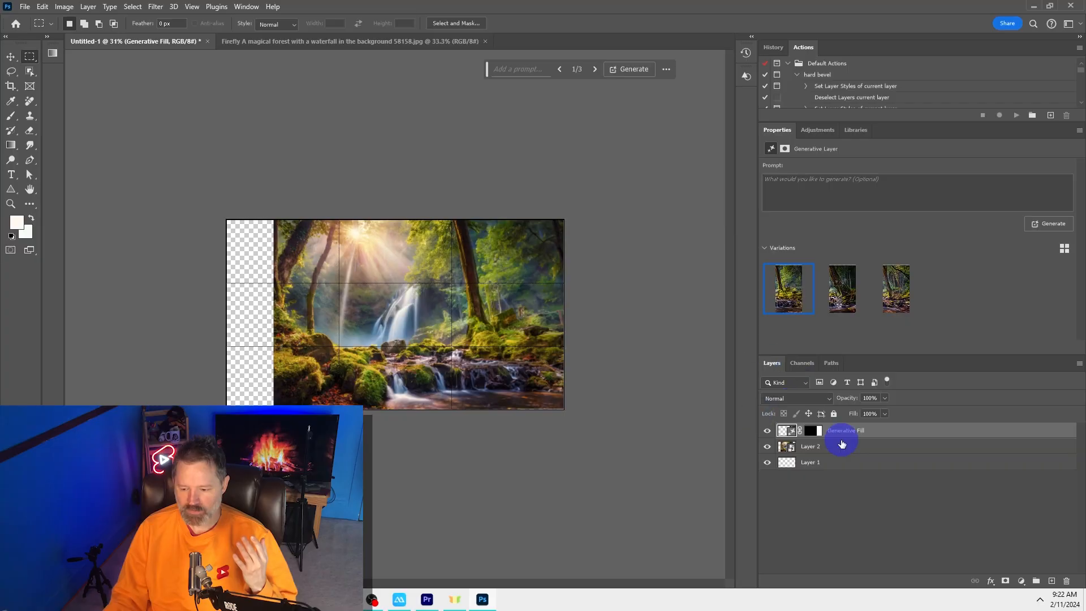
Select the empty left side of the canvas, overlapping the image edge, and extend the forest there using Generative Fill without a prompt
right_click(29, 55)
left_click(66, 58)
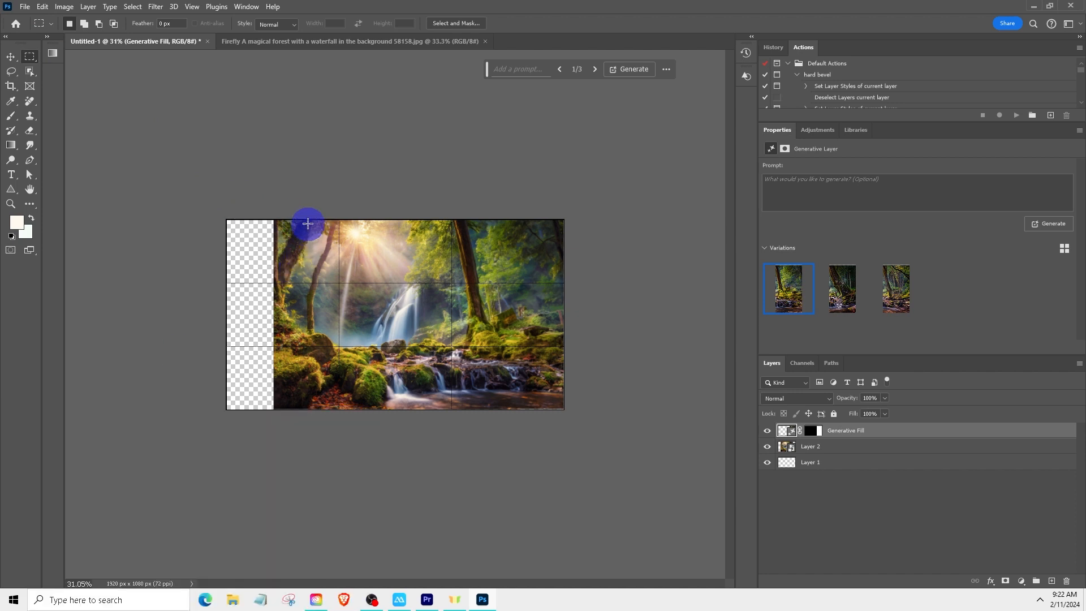
left_click_drag(309, 218, 163, 440)
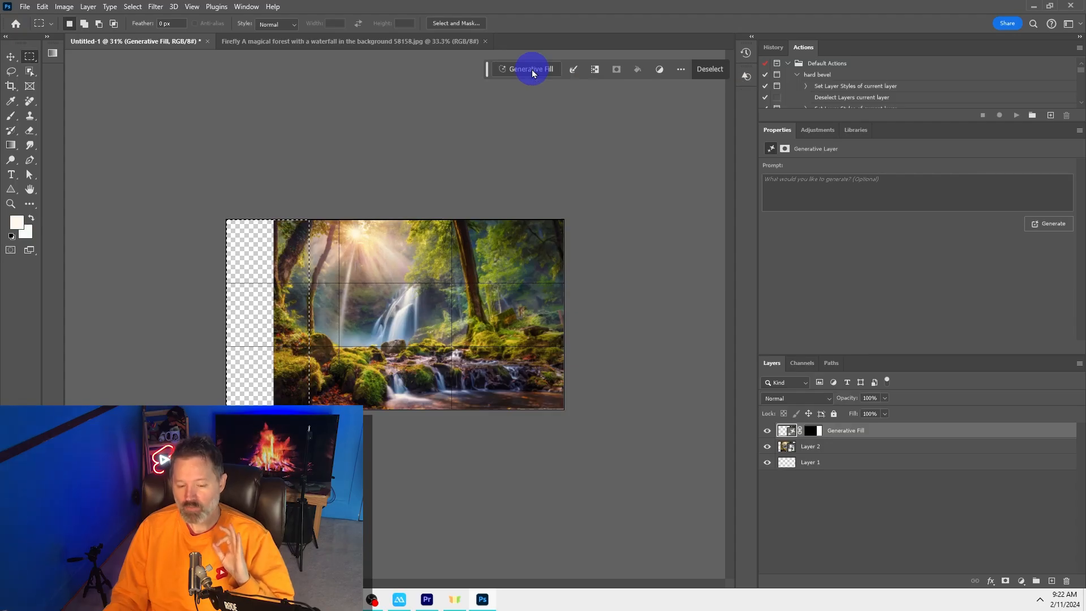
left_click(531, 69)
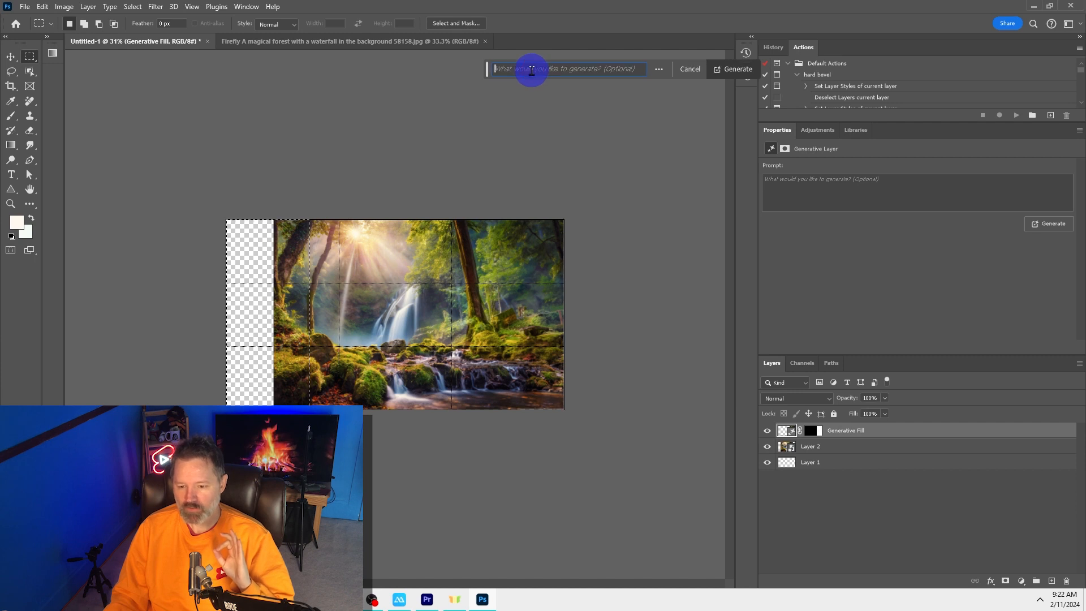
left_click(738, 69)
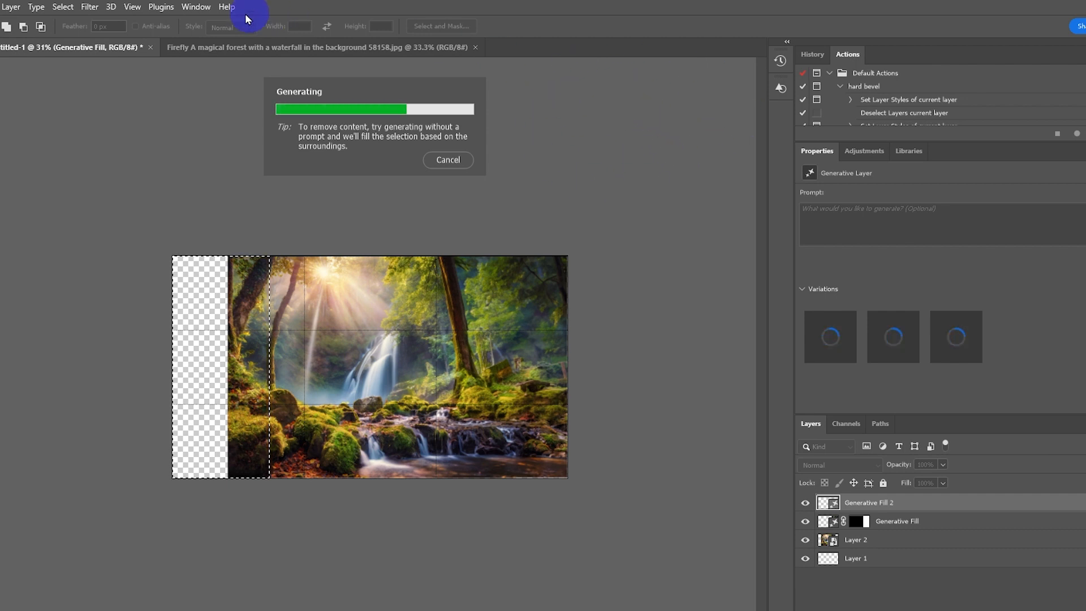
Hide the Contextual Task Bar and show it again
left_click(196, 7)
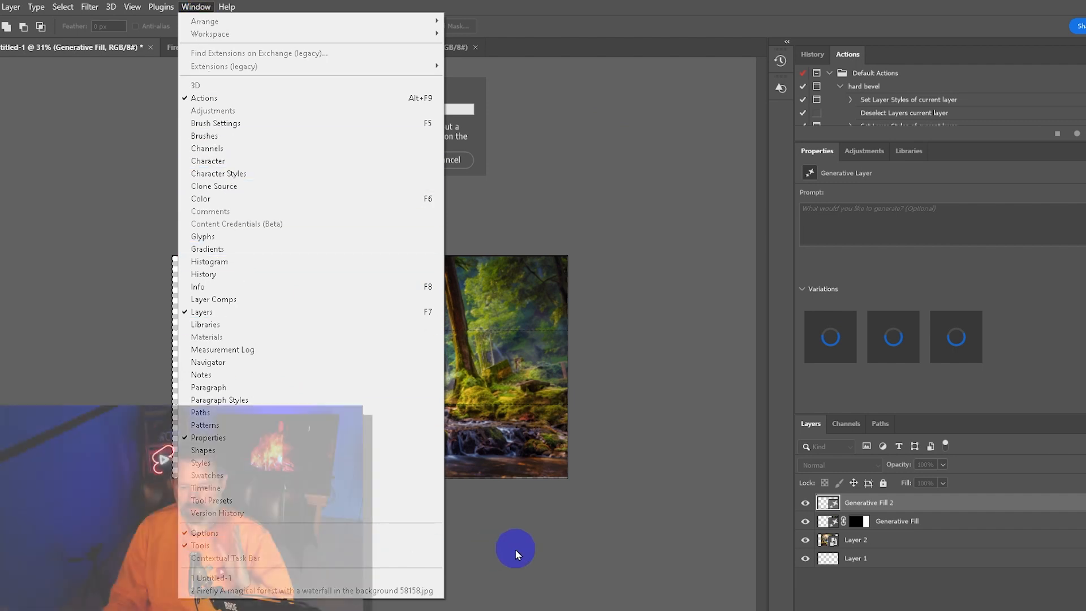
left_click(515, 548)
left_click(245, 6)
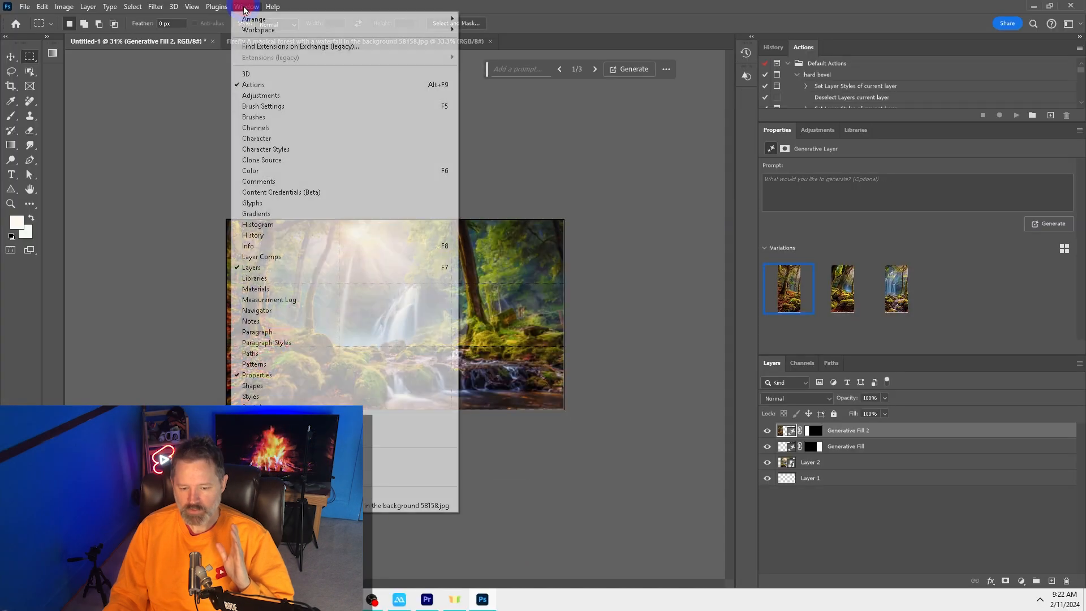
left_click(261, 479)
left_click(246, 7)
left_click(273, 477)
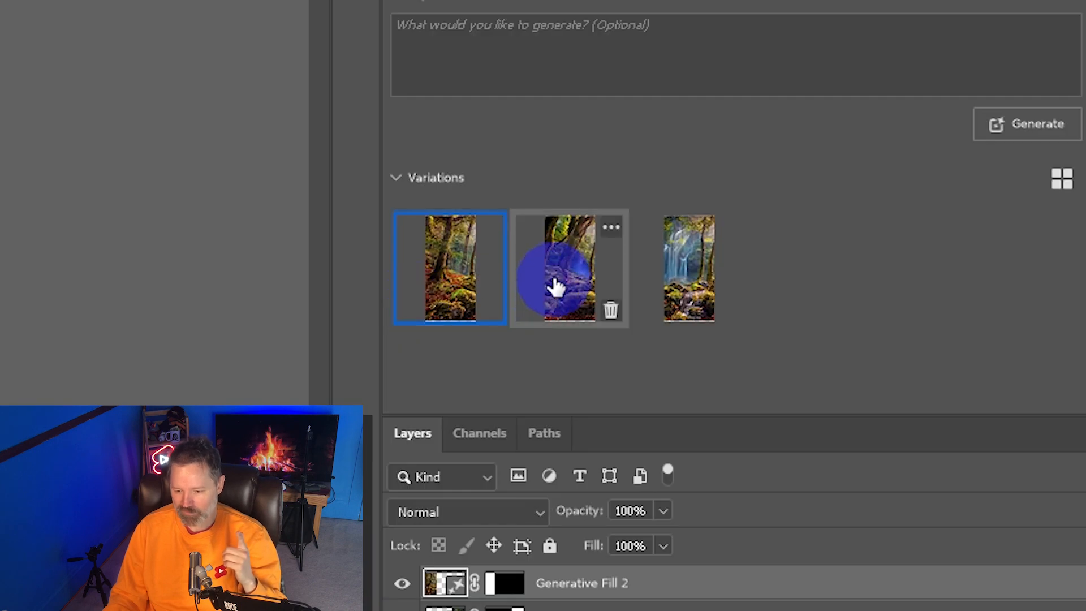
Compare the generated variations for the left side of the forest and keep the third one, with the extra waterfall
left_click(562, 281)
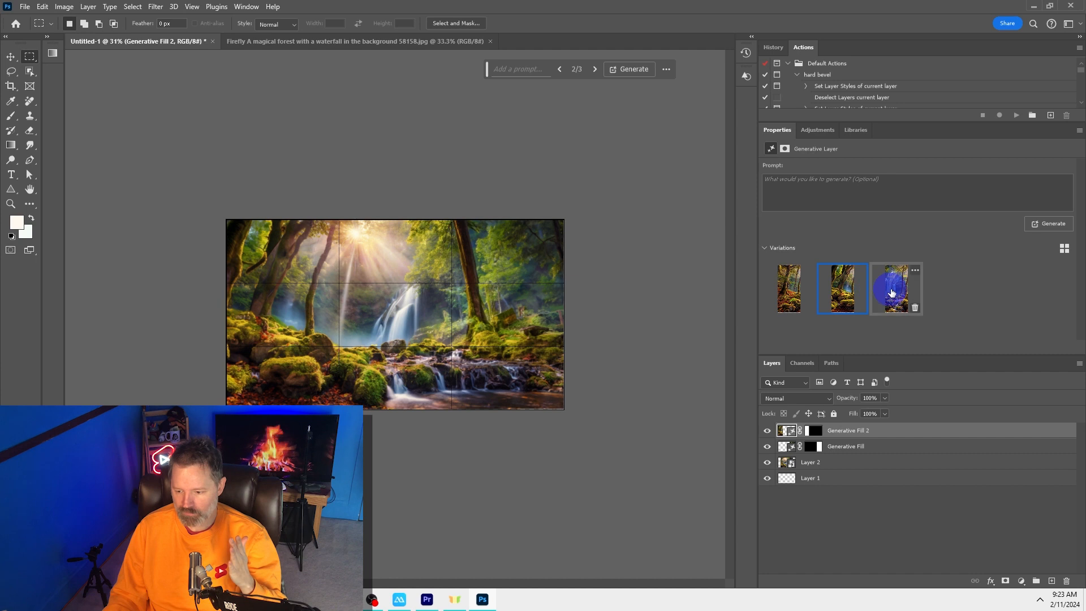
left_click(893, 292)
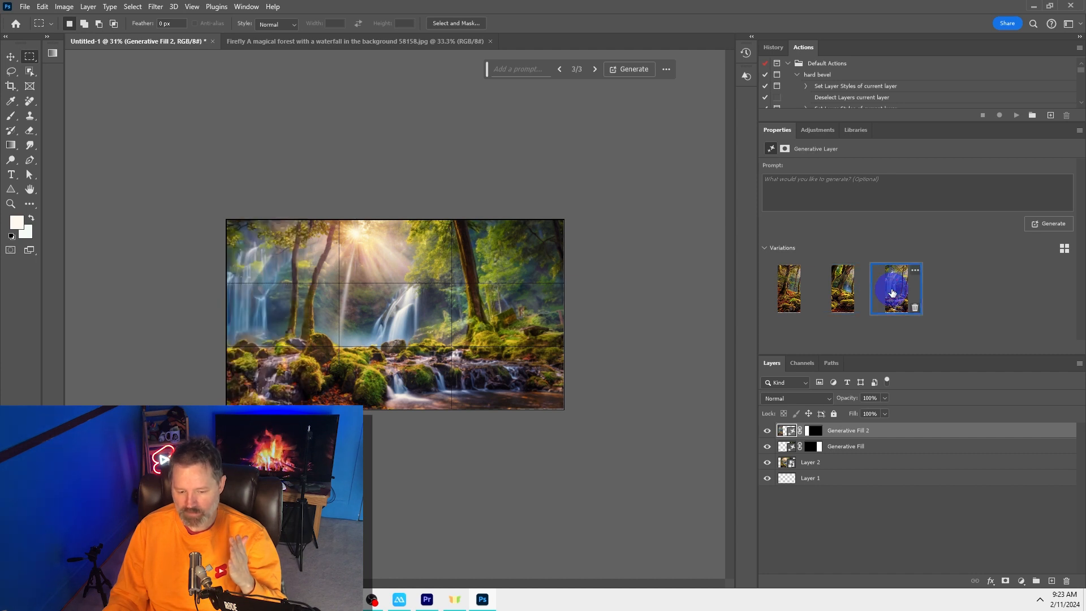
scroll(627, 330, "down", 1)
left_click(783, 298)
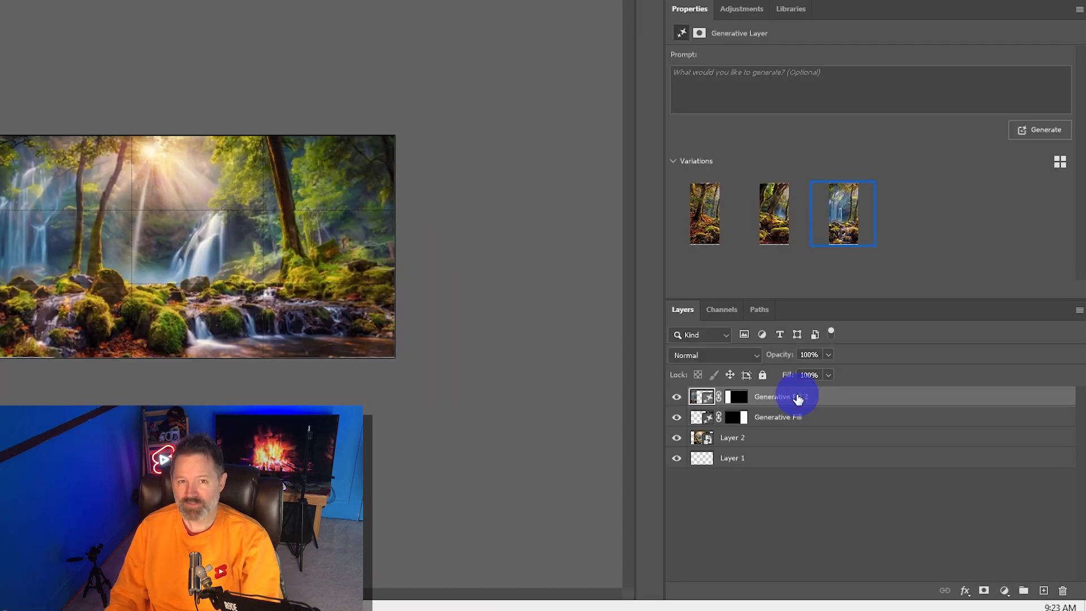
Merge the Generative Fill 2, Generative Fill and Layer 2 layers into a single layer
left_click(820, 425, "shift")
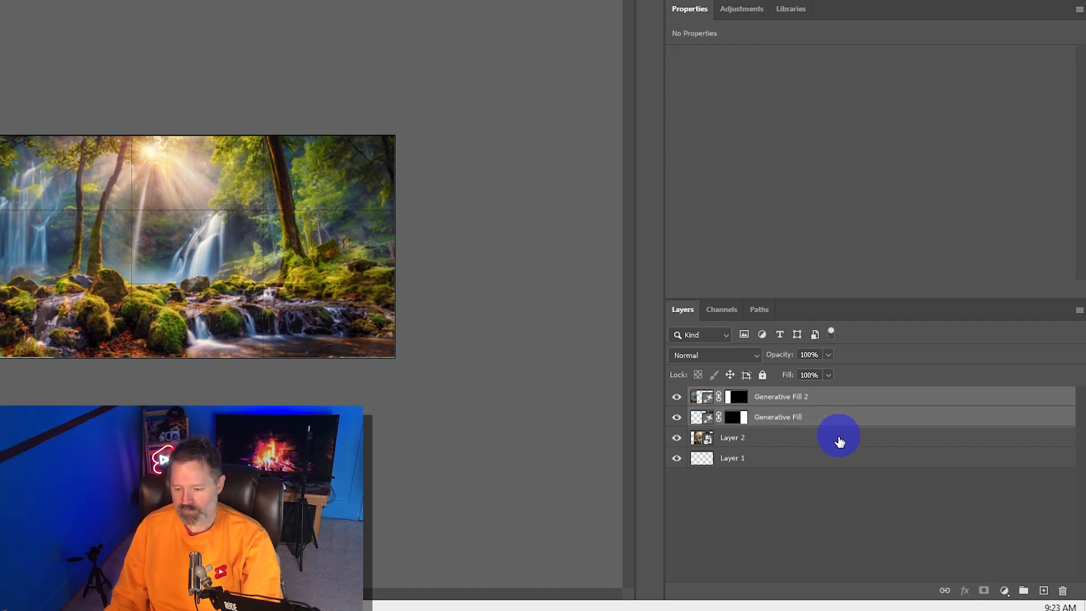
left_click(814, 438, "shift")
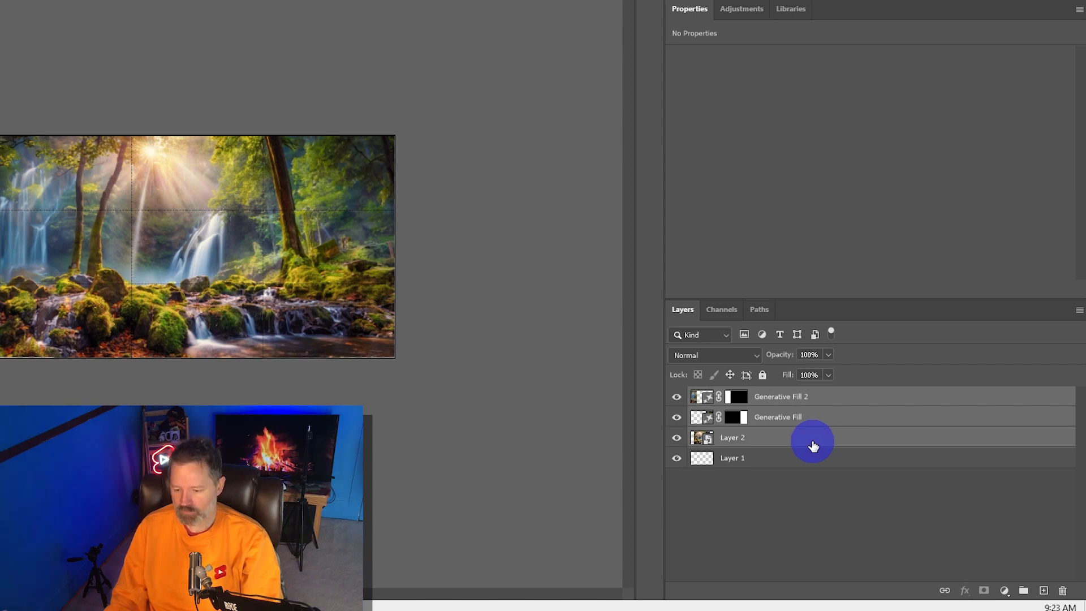
right_click(813, 443)
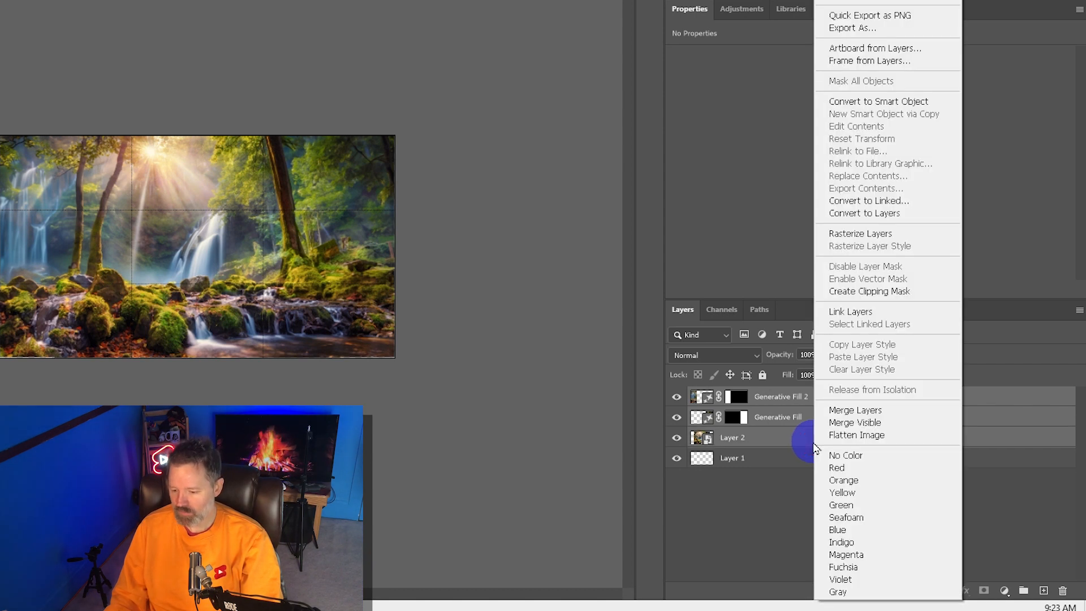
left_click(831, 411)
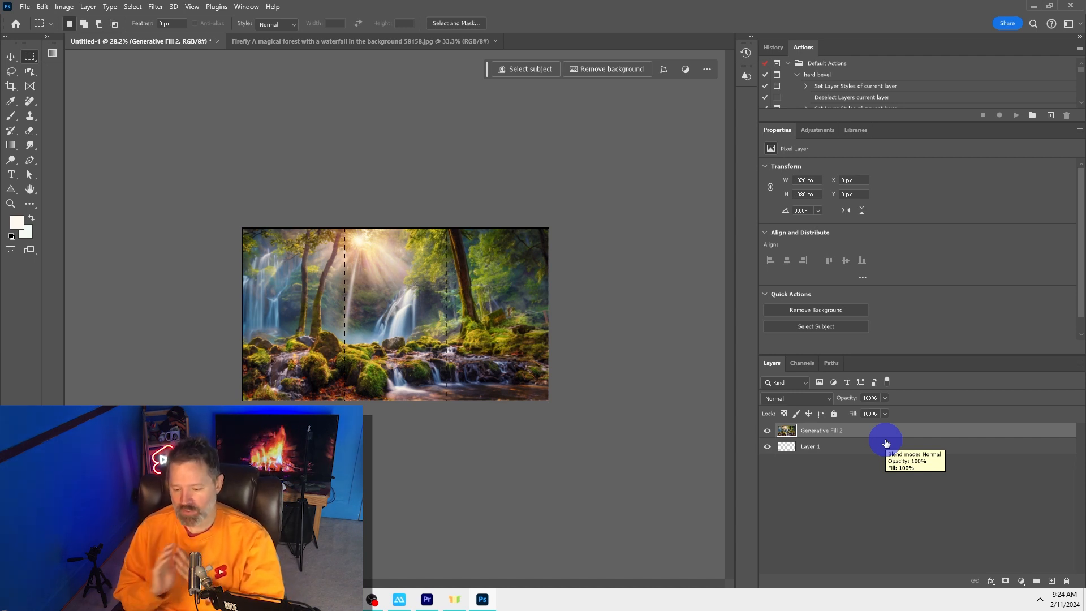
Toggle the visibility of the merged forest layer off and on to check its content
left_click(864, 432)
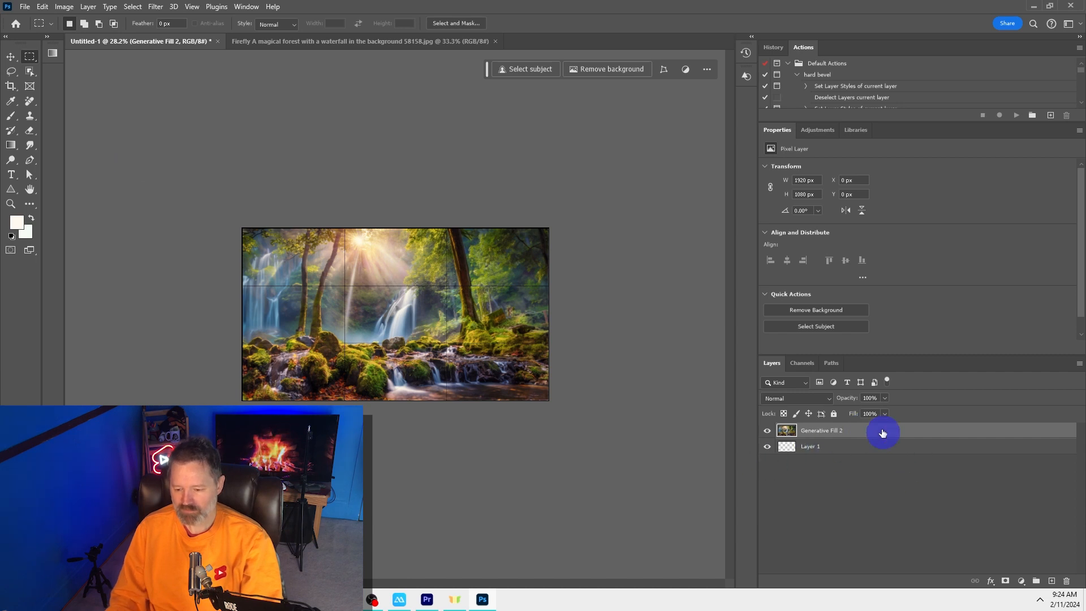
left_click(769, 434)
left_click(769, 434)
left_click(770, 434)
left_click(771, 435)
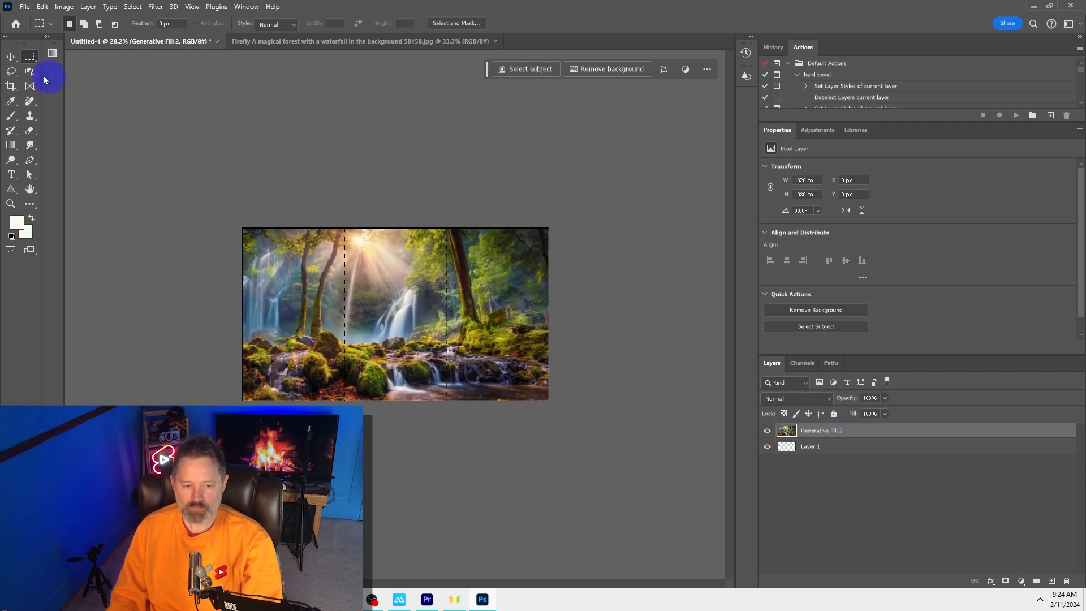
Convert the merged forest layer to a smart object and check it by toggling its visibility
left_click(16, 64)
right_click(847, 436)
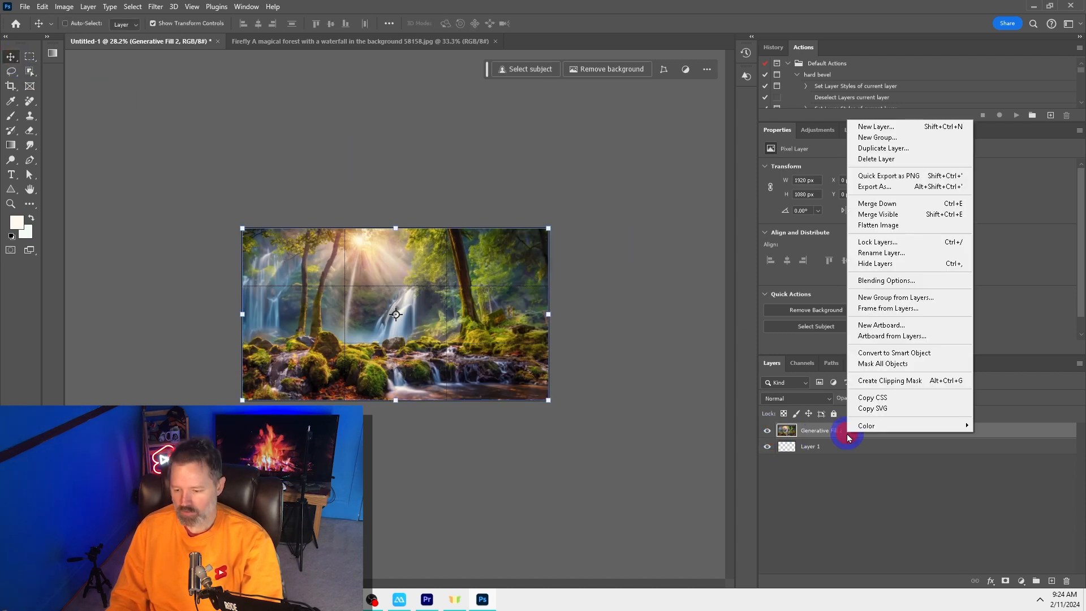
left_click(892, 353)
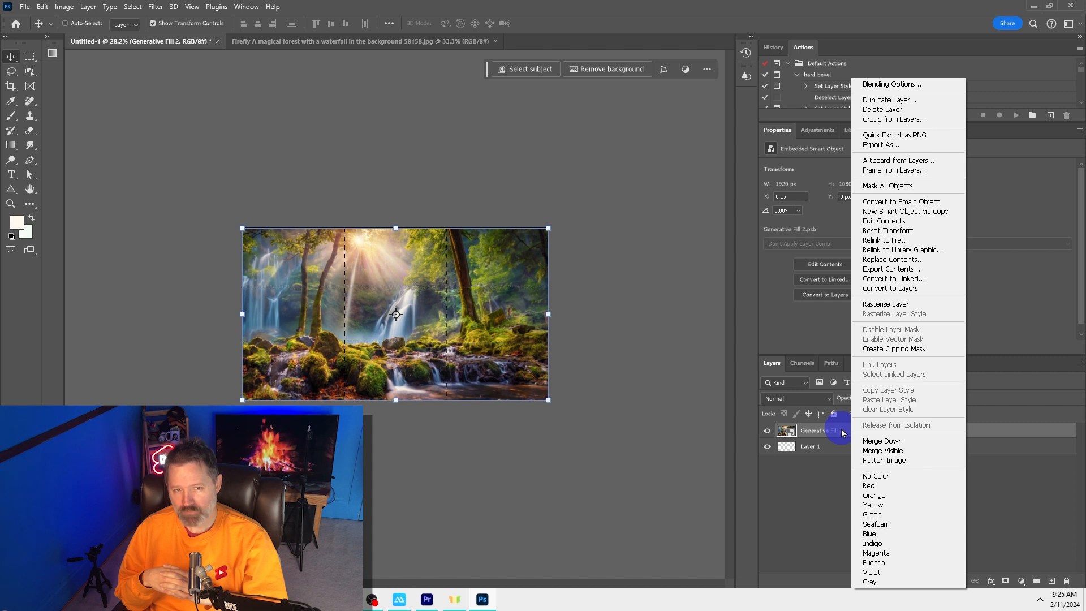
left_click(767, 431)
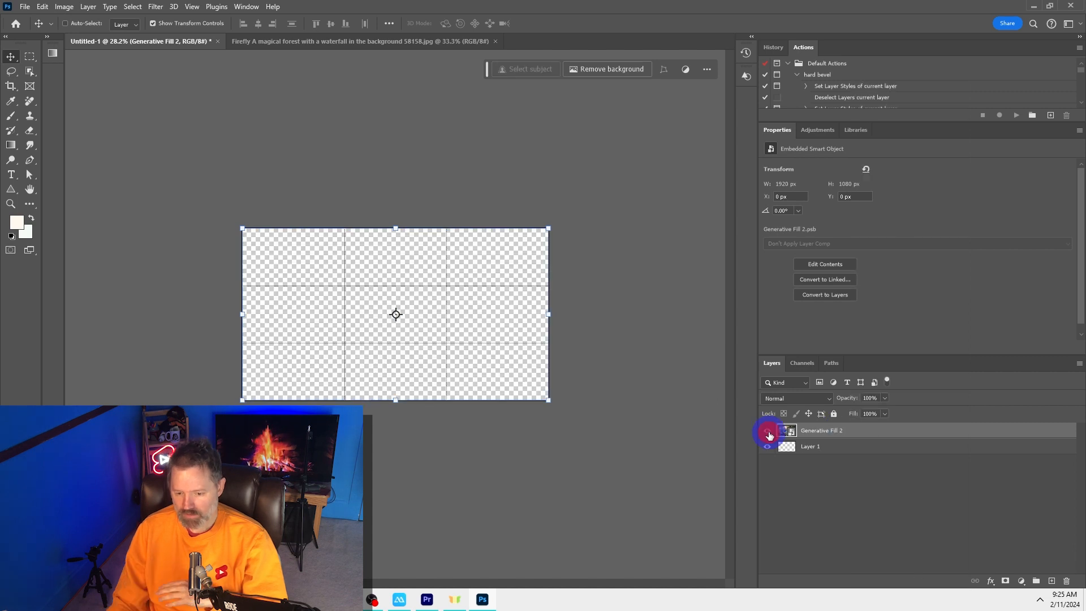
left_click(767, 431)
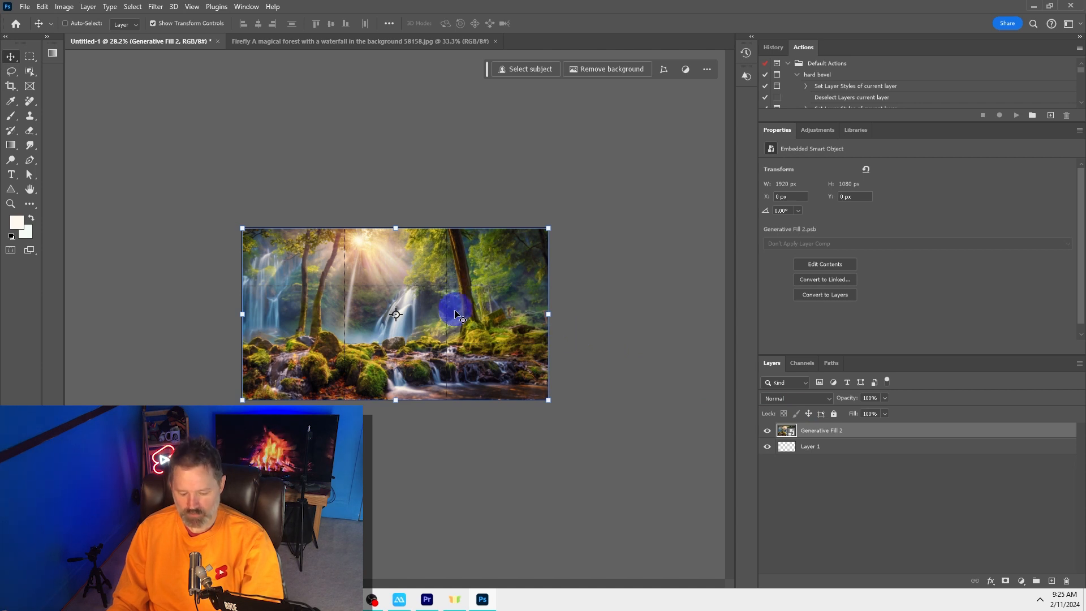
Scale the forest smart object down proportionally about its centre to about 71%, leaving empty canvas on all sides
scroll(394, 290, "up", 3)
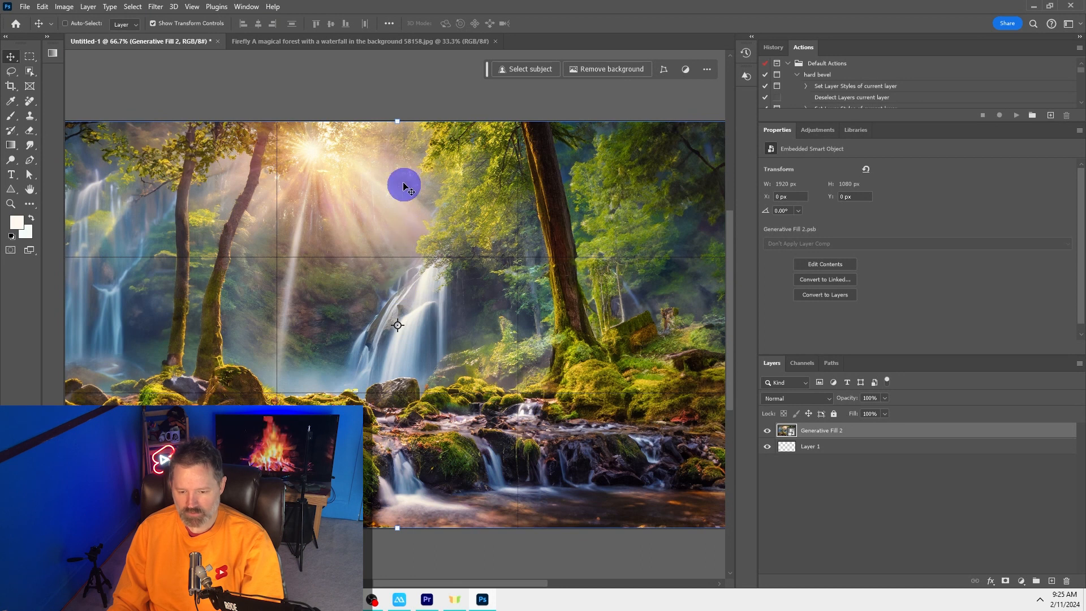
left_click_drag(397, 122, 392, 238)
left_click_drag(430, 325, 421, 253)
left_click_drag(483, 321, 481, 314)
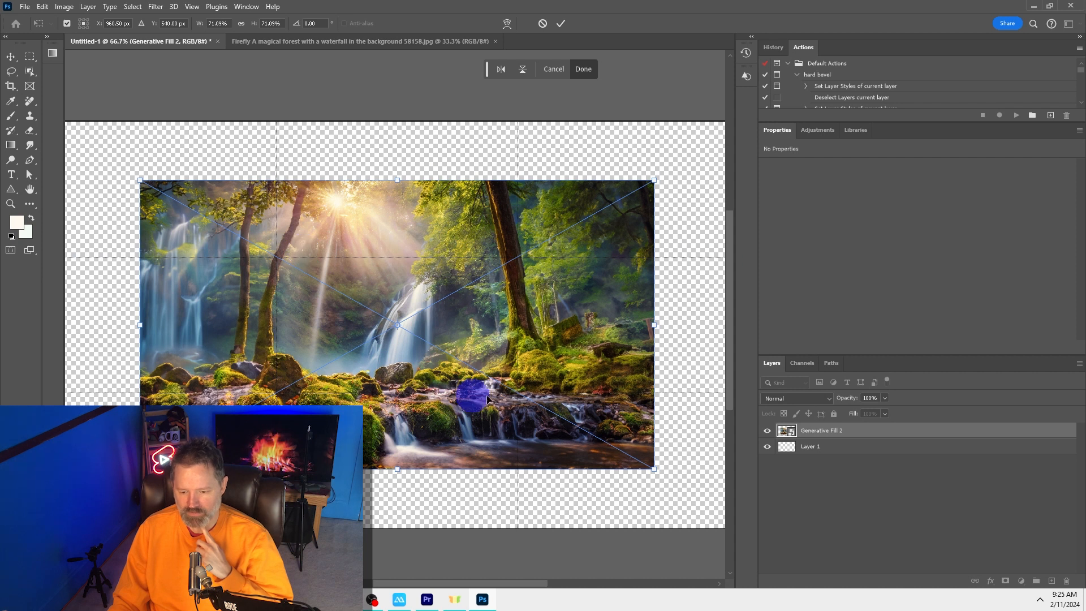
Hide the view extras and show them again, and apply the scaling of the forest layer
left_click(193, 7)
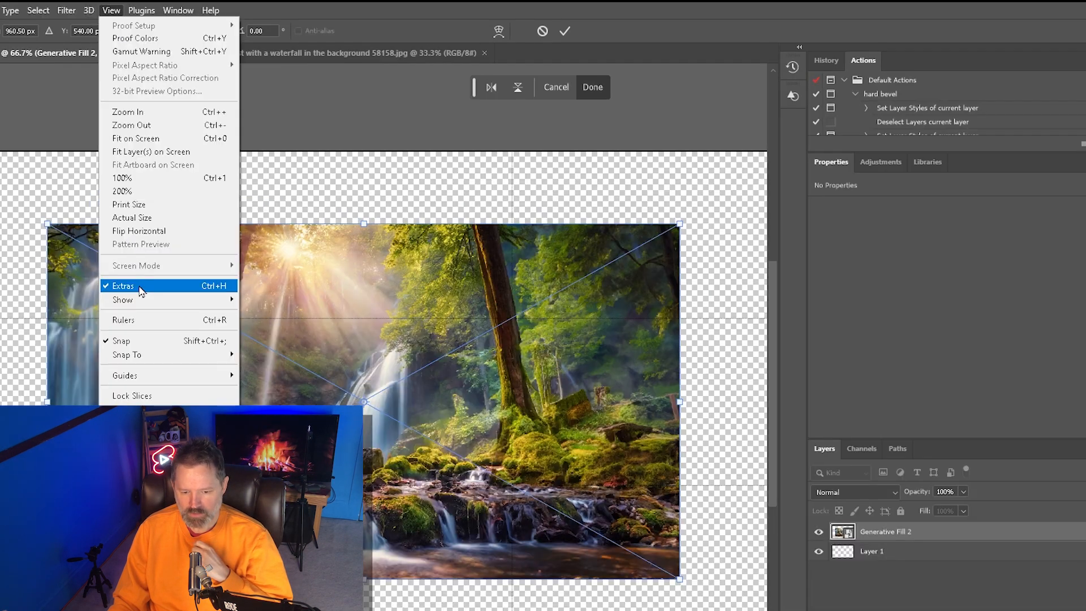
left_click(215, 231)
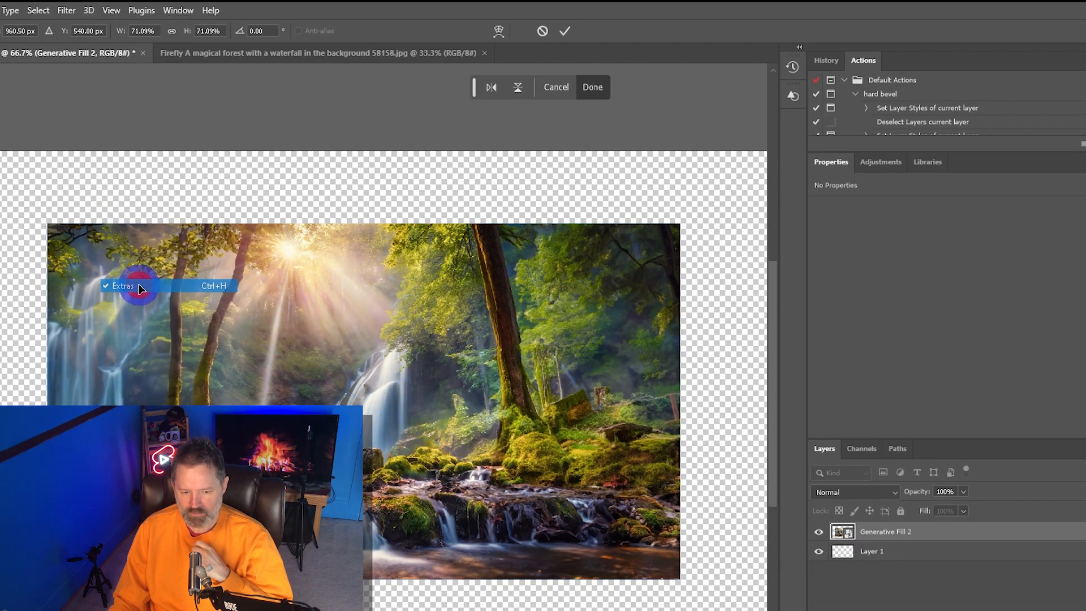
left_click(111, 10)
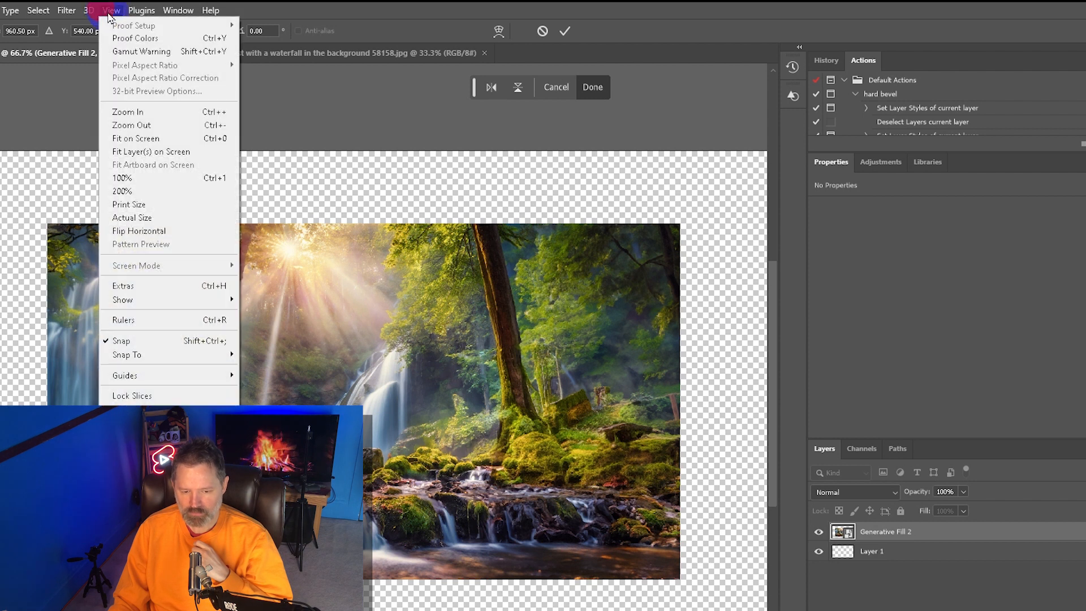
left_click(226, 231)
left_click(810, 434)
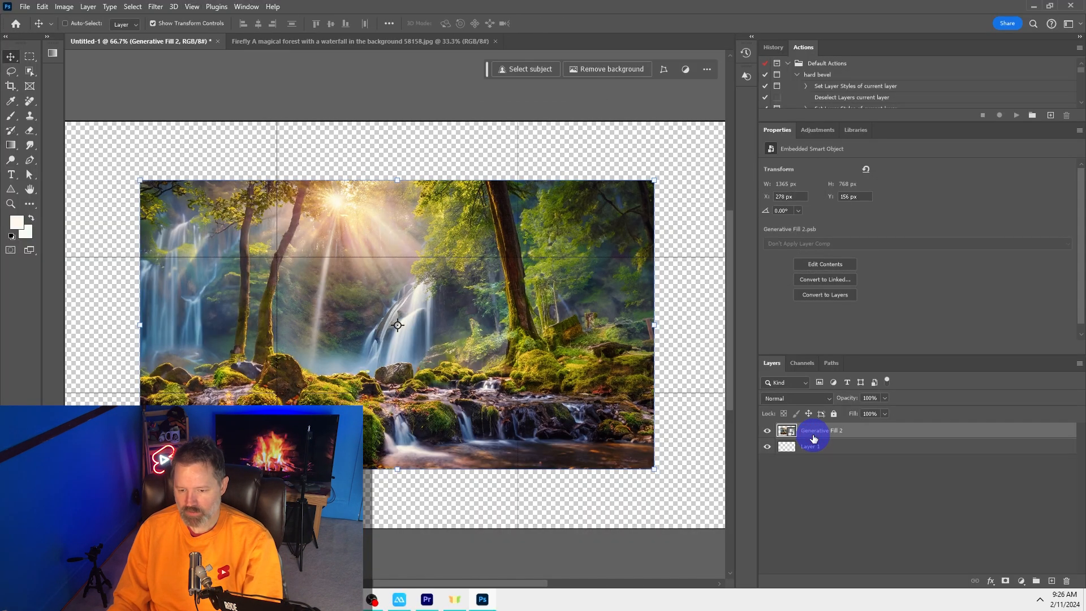
Try Generative Fill without a prompt on a rectangular selection of the whole canvas, and delete the generated layer
left_click(31, 58)
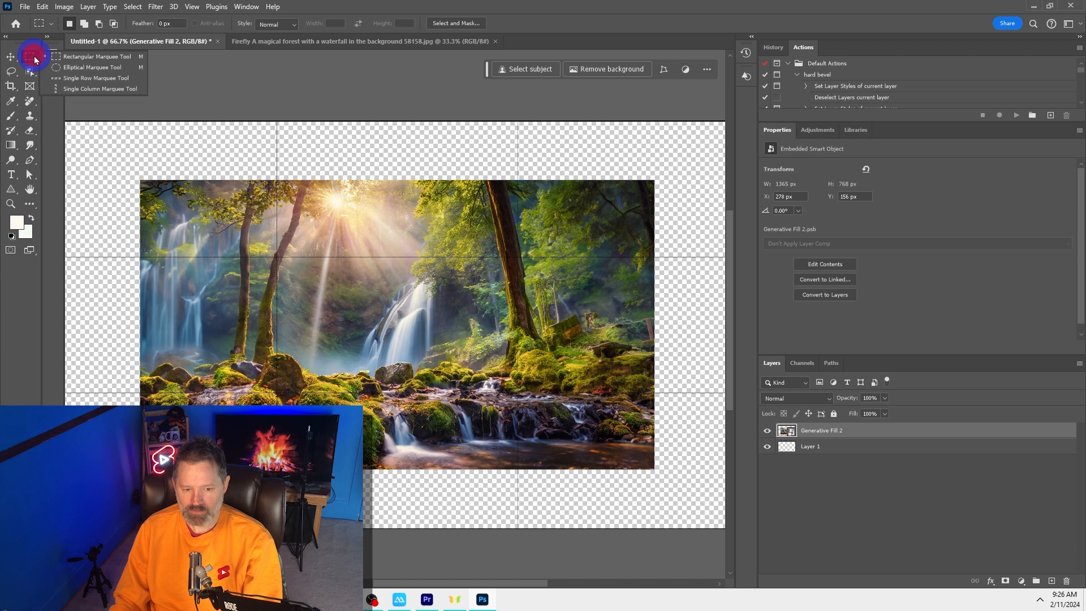
left_click(62, 59)
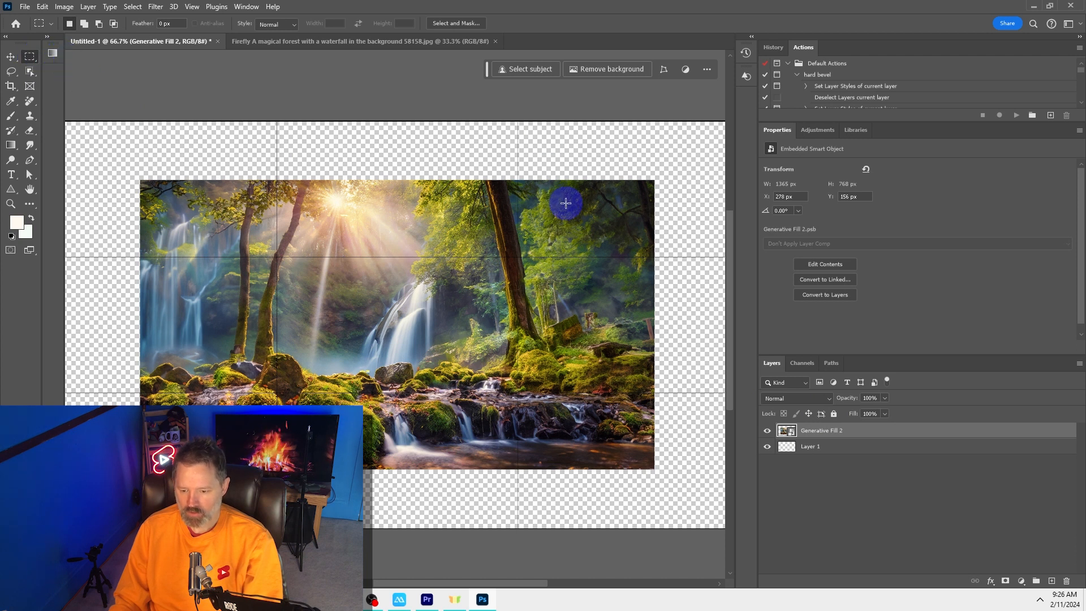
scroll(553, 243, "down", 4)
scroll(550, 248, "up", 3)
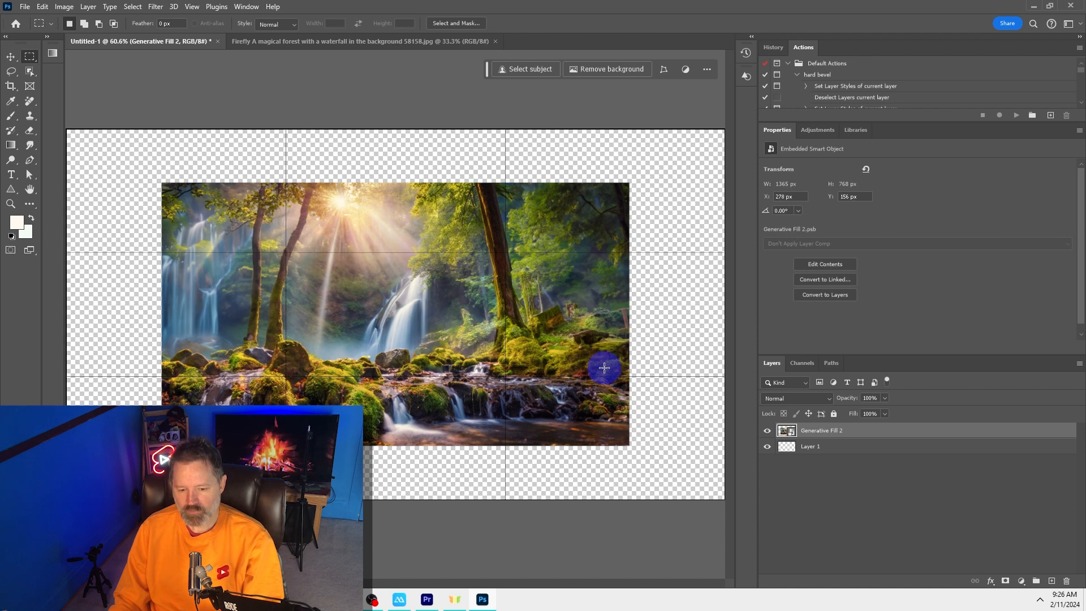
scroll(601, 369, "down", 2)
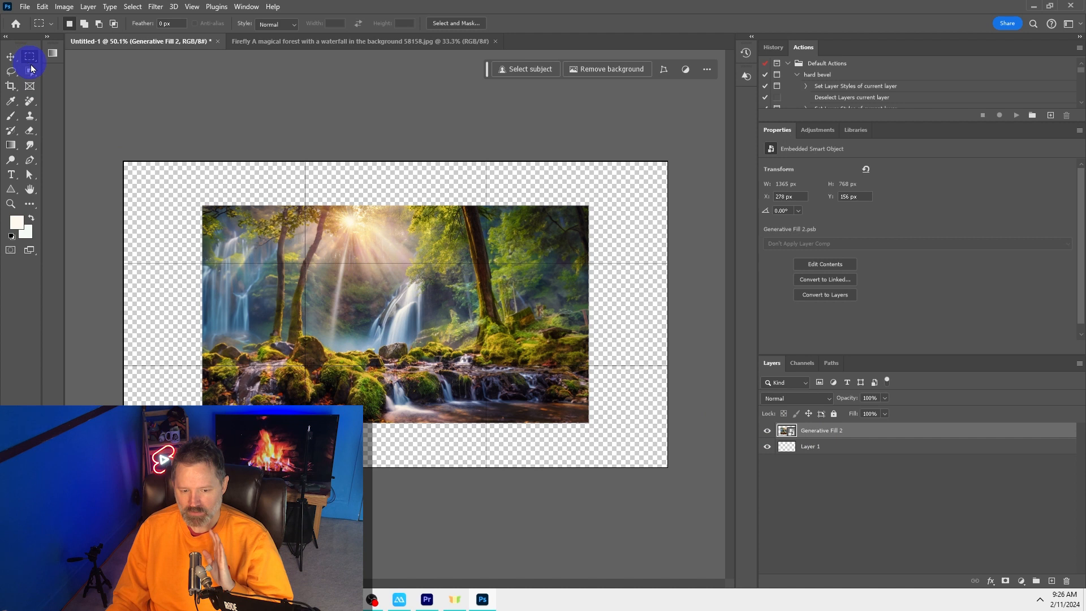
left_click_drag(694, 147, 120, 469)
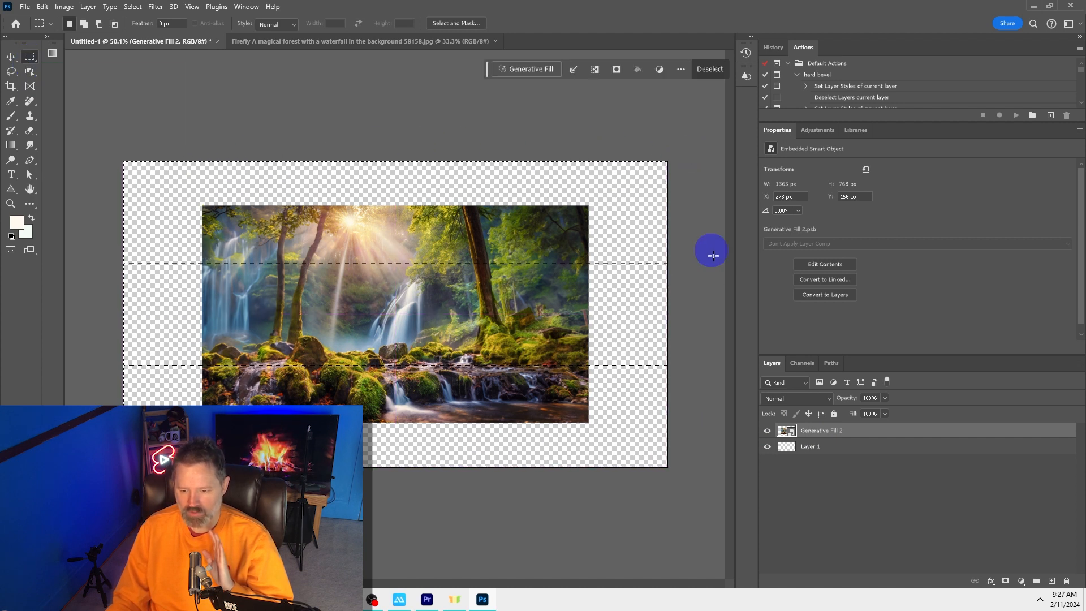
left_click(540, 68)
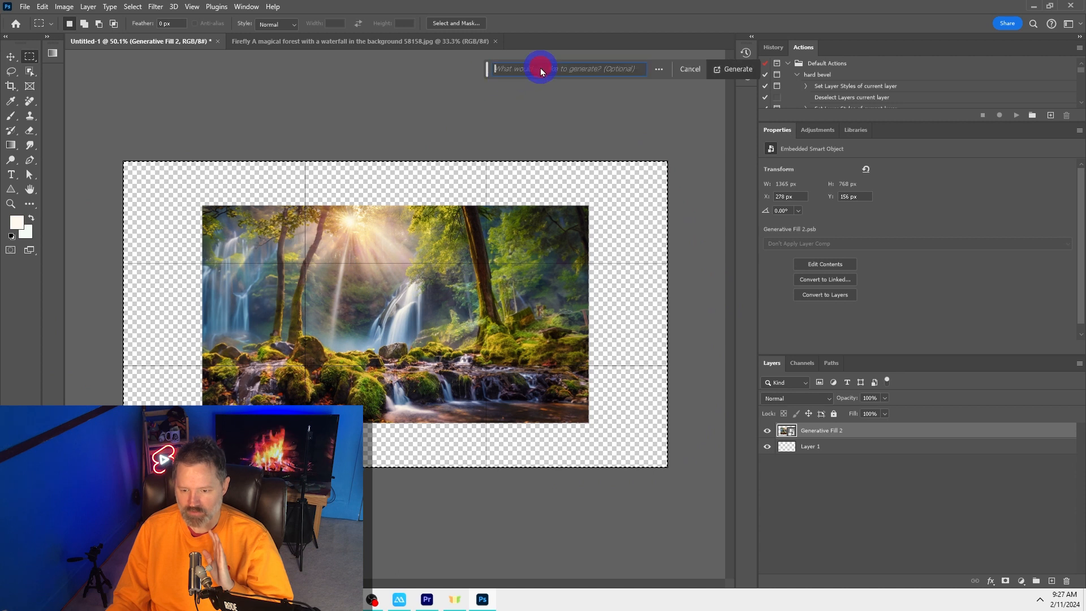
left_click(733, 69)
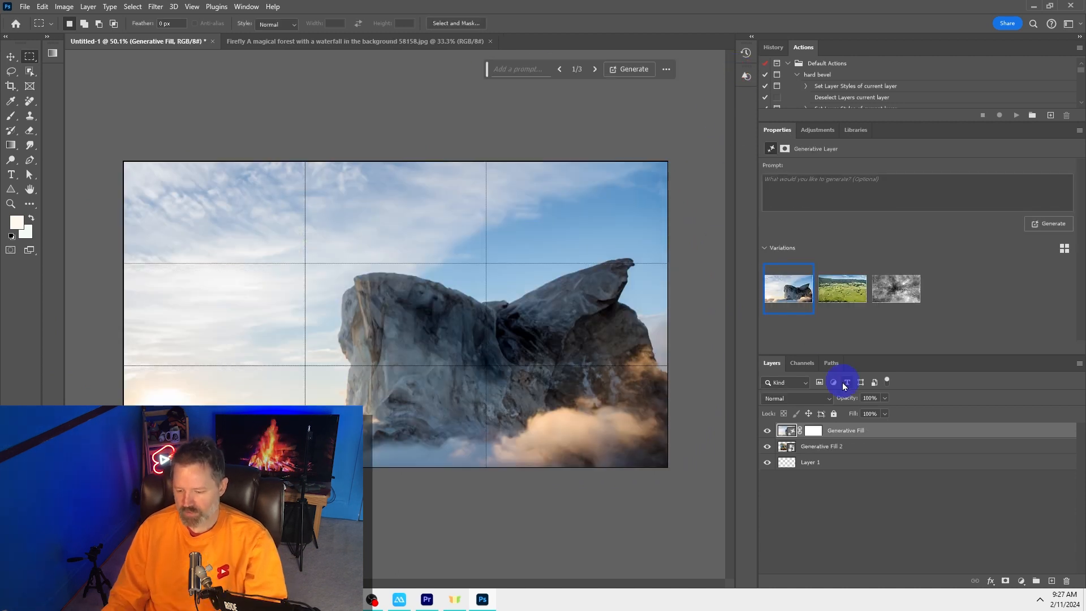
left_click(848, 430)
key("Delete")
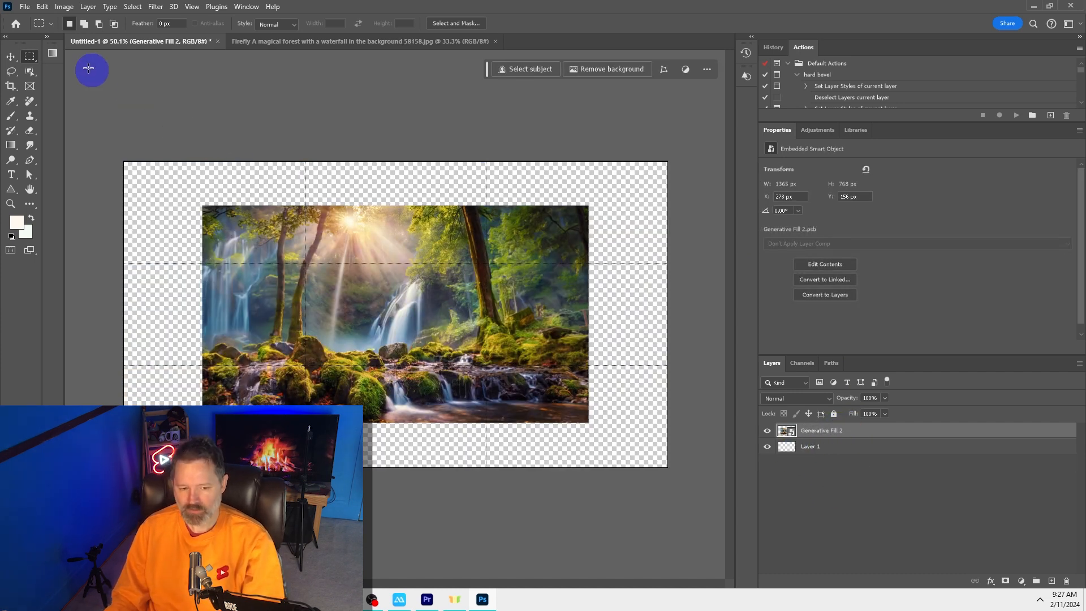
Select the canvas's right side, overlapping the image edge, with the Rectangular Marquee and extend the forest using Generative Fill without a prompt
right_click(32, 57)
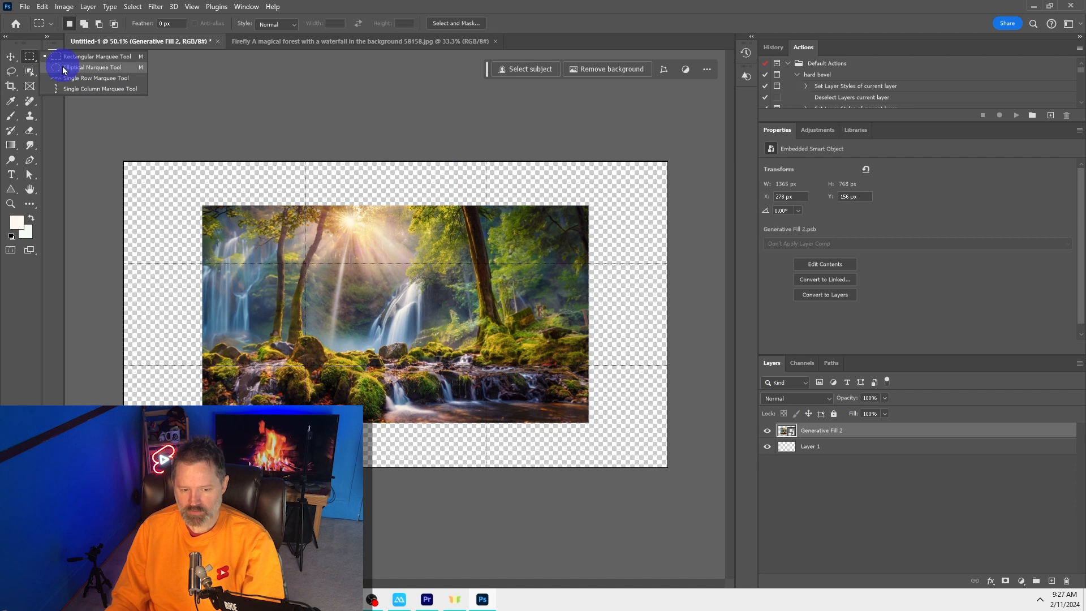
left_click(92, 57)
left_click_drag(514, 162, 681, 475)
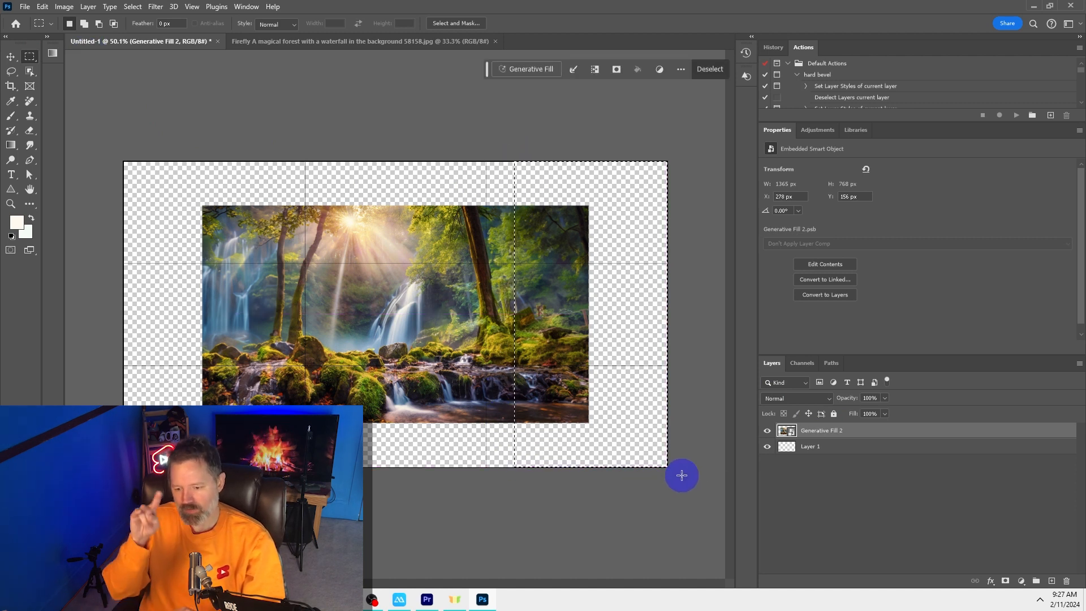
left_click(531, 68)
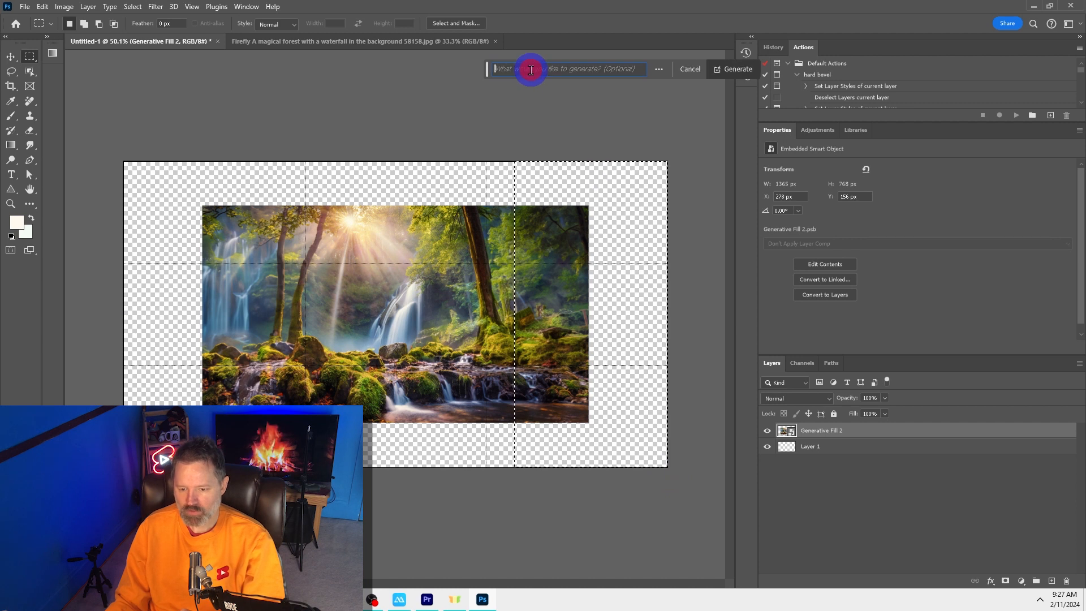
left_click(727, 66)
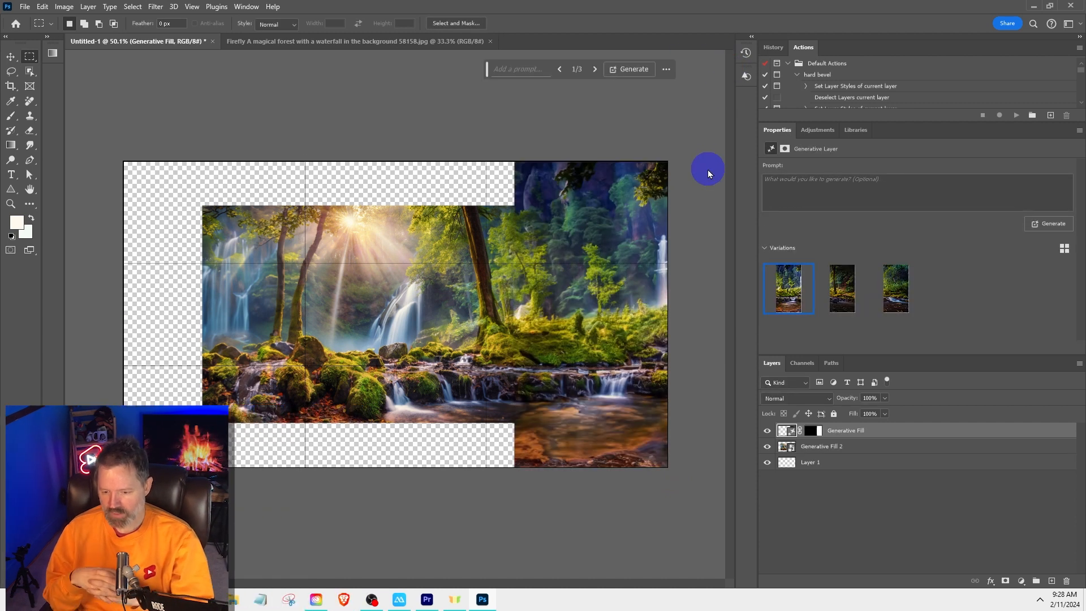
left_click(842, 484)
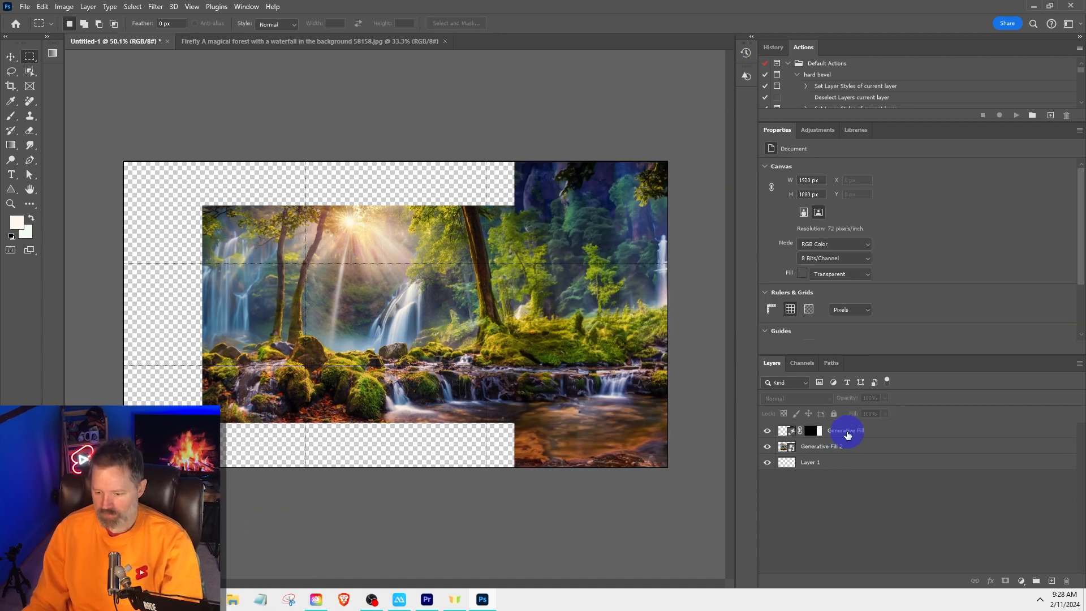
Select the canvas's left side, overlapping the forest layer's edge, extend it using Generative Fill without a prompt, and choose the third variation
left_click(847, 452)
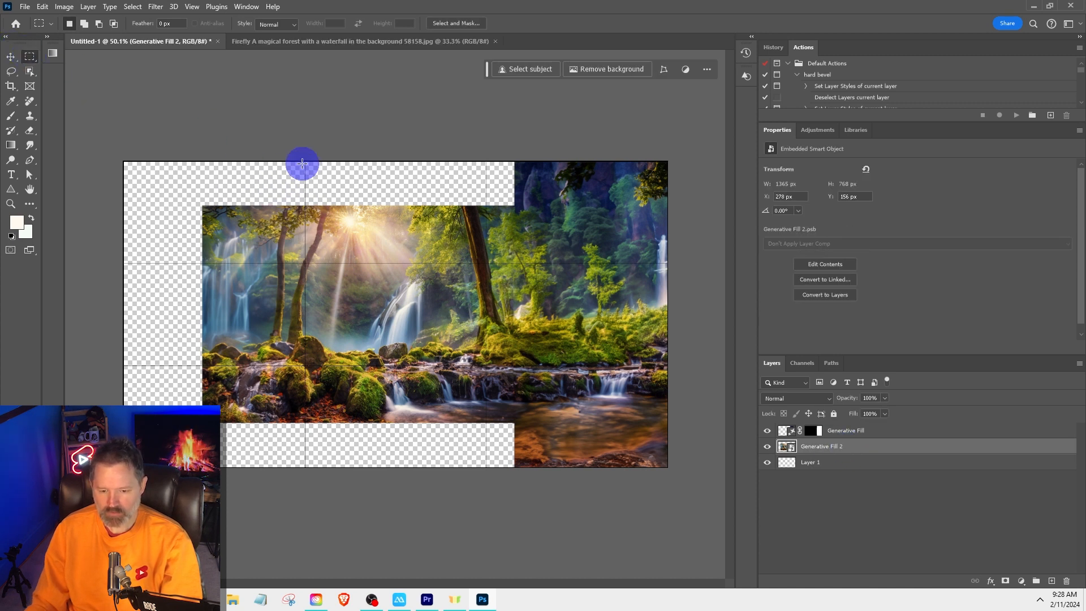
left_click_drag(302, 160, 122, 470)
left_click(541, 68)
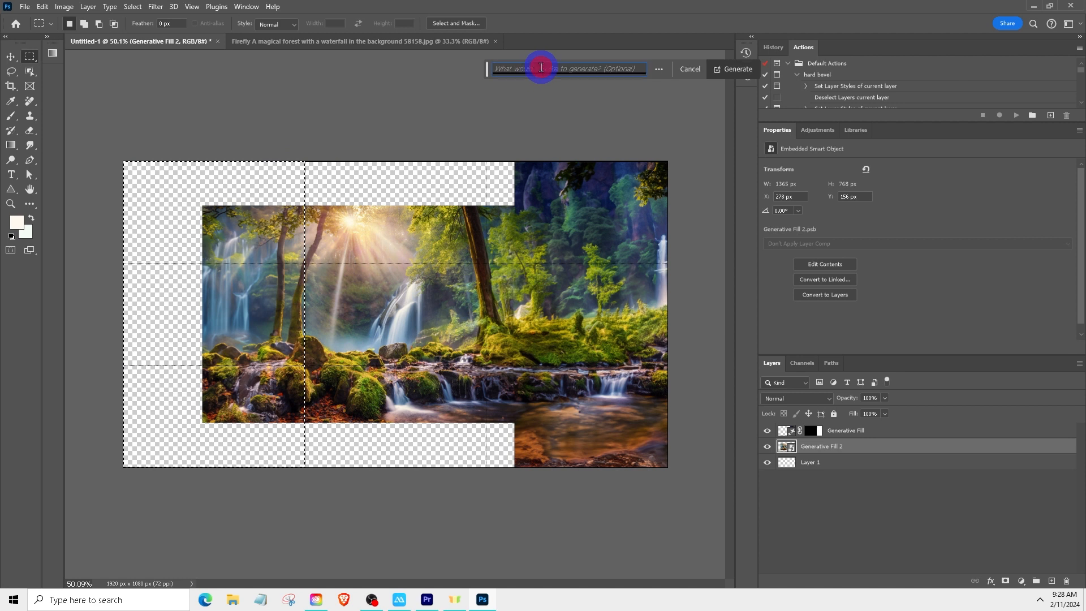
left_click(736, 71)
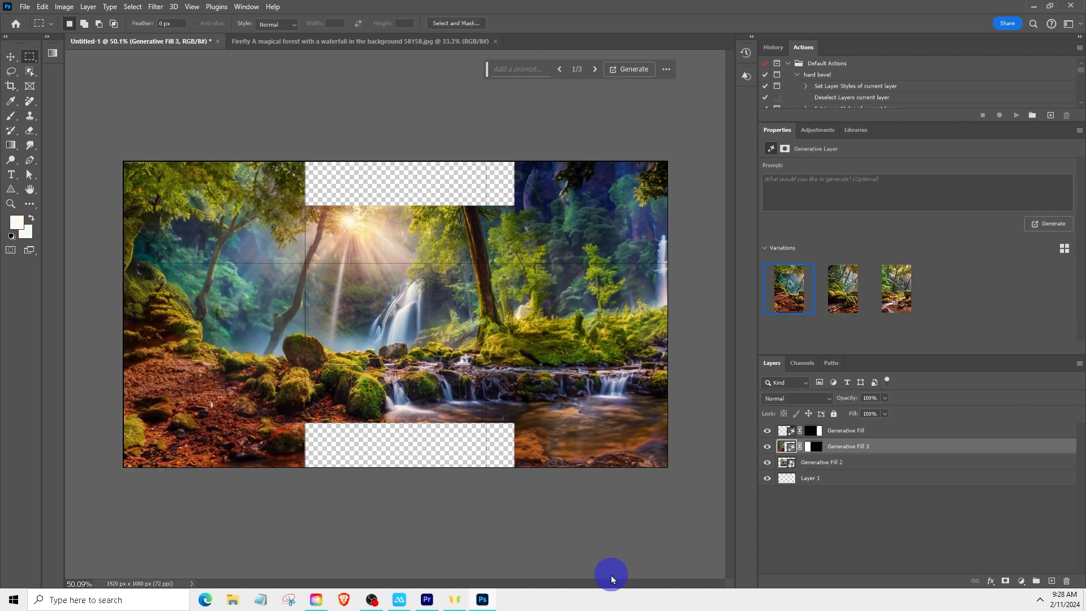
left_click(897, 287)
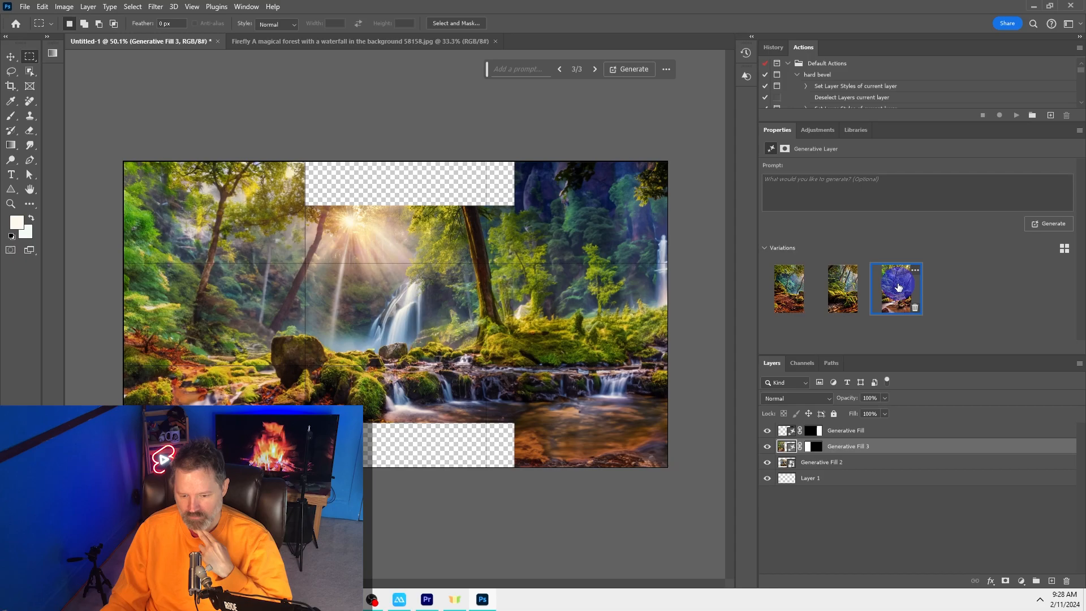
On the original forest layer, marquee both remaining transparent gaps above and below the scene with overlap, and fill them using Generative Fill without a prompt
left_click(863, 447)
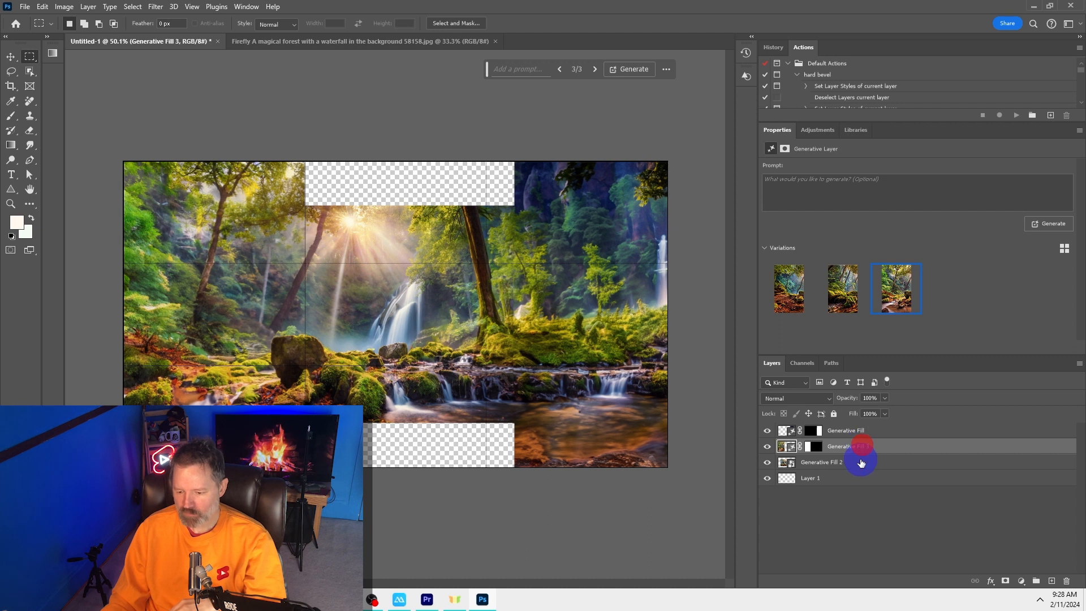
left_click(860, 463)
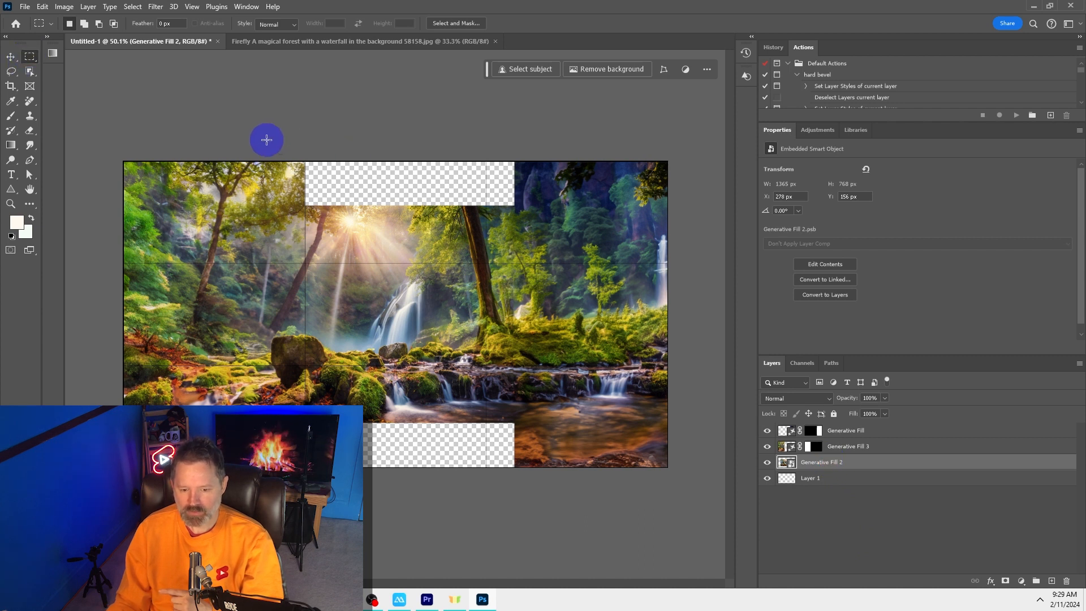
left_click_drag(260, 140, 549, 246)
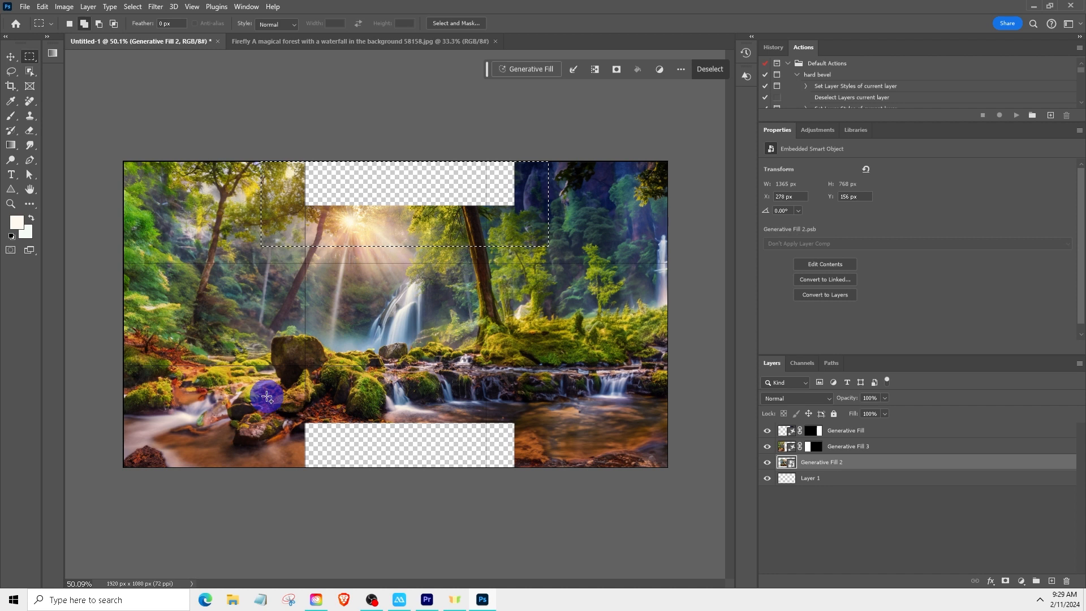
left_click(269, 397)
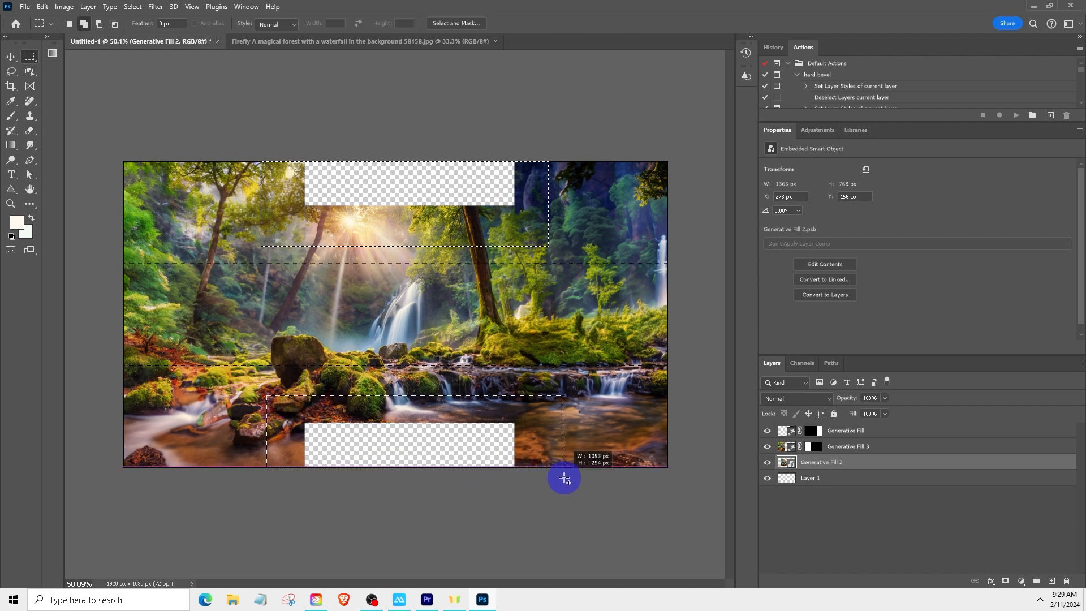
left_click_drag(268, 397, 563, 479)
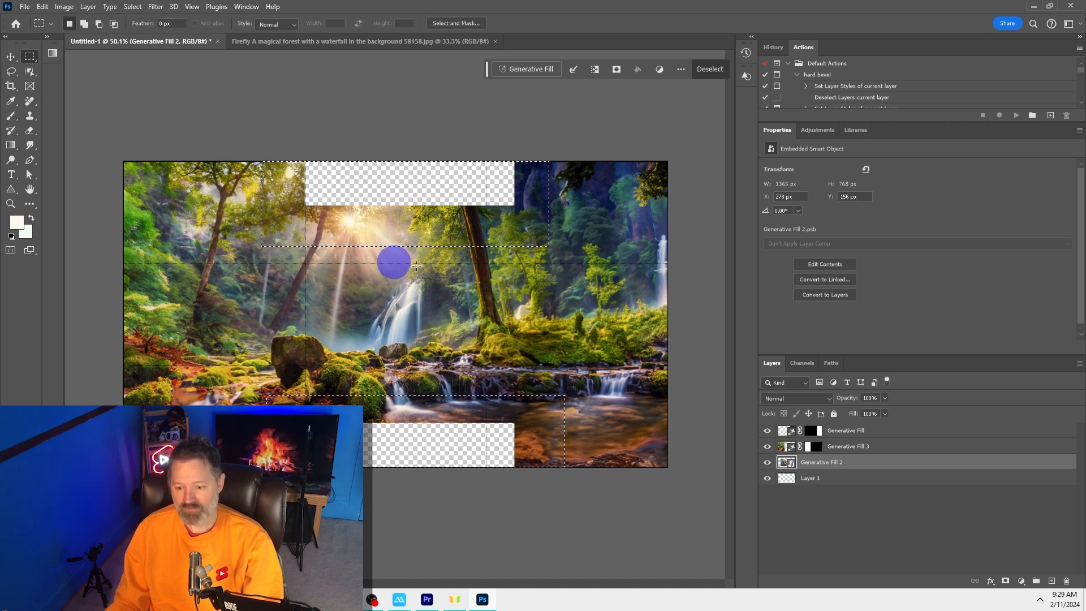
left_click(523, 70)
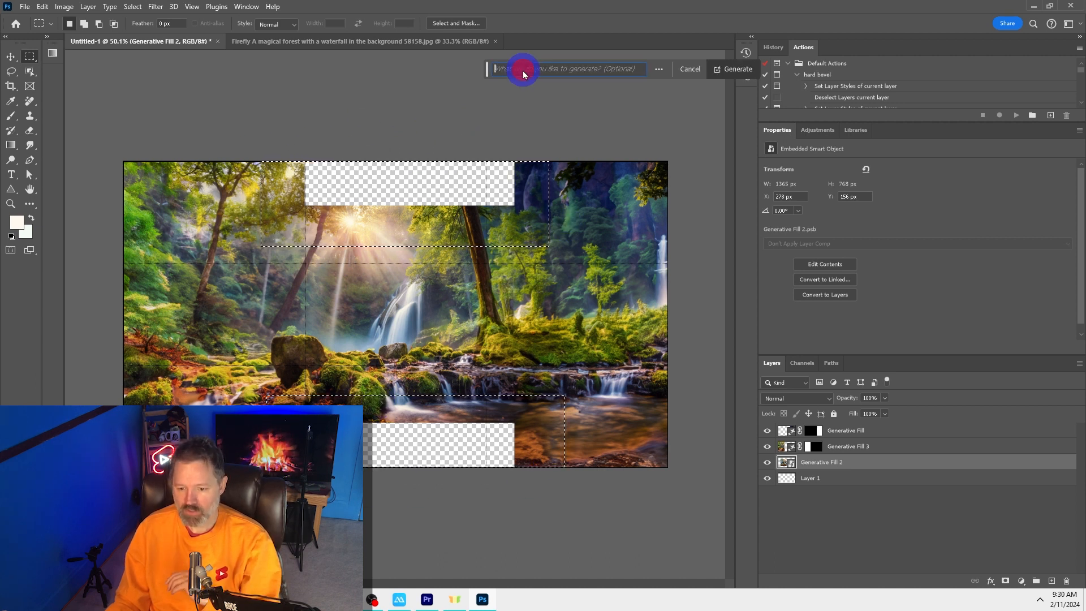
left_click(737, 70)
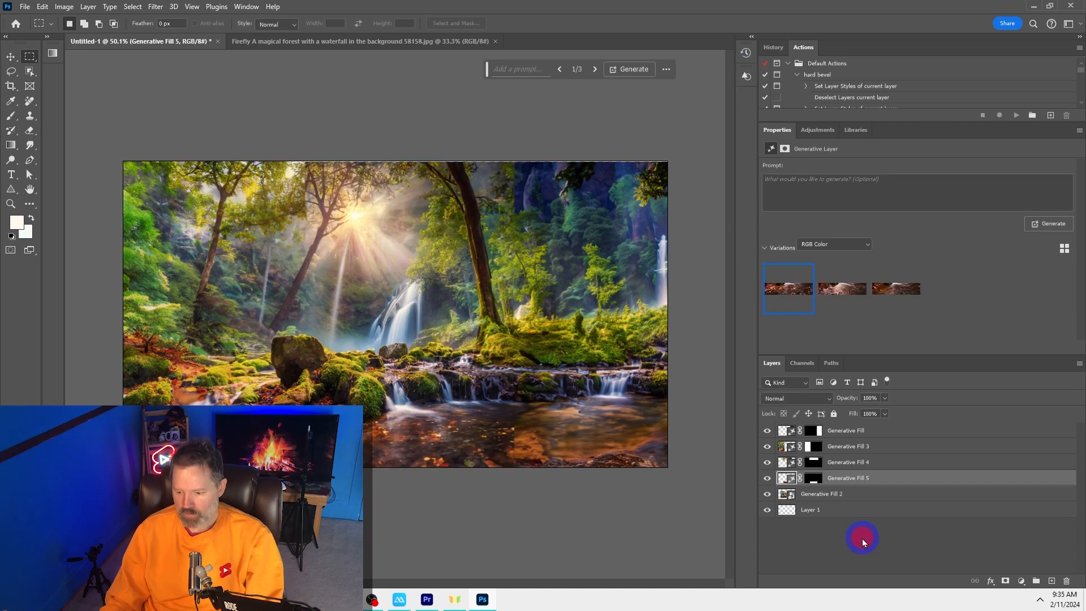
Merge the four generated fill layers and the original forest layer into one layer, leaving Layer 1 separate
left_click(860, 537)
left_click(843, 431)
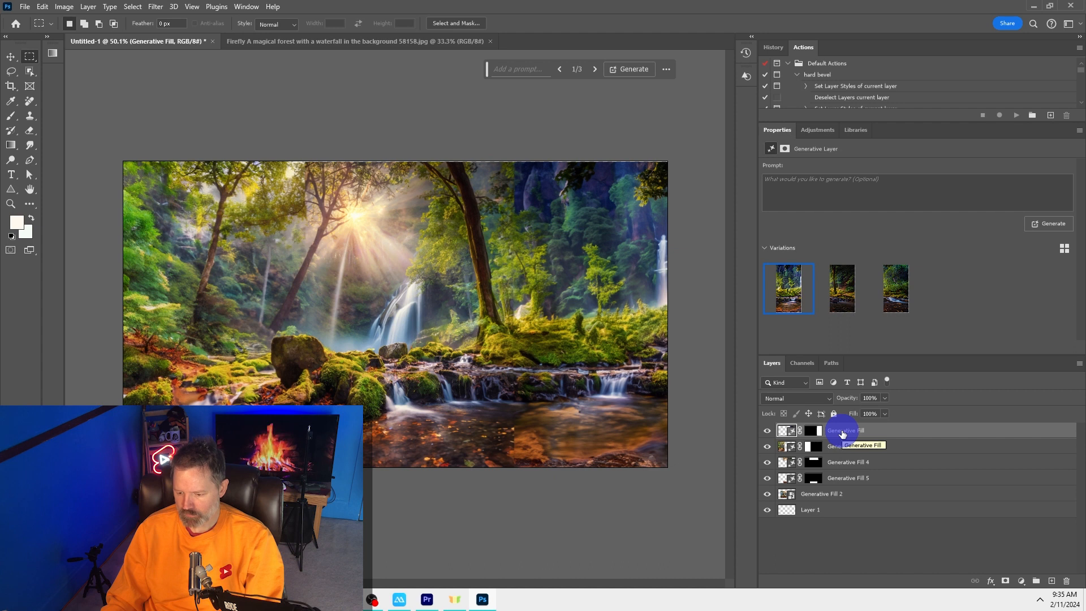
left_click(855, 478, "shift")
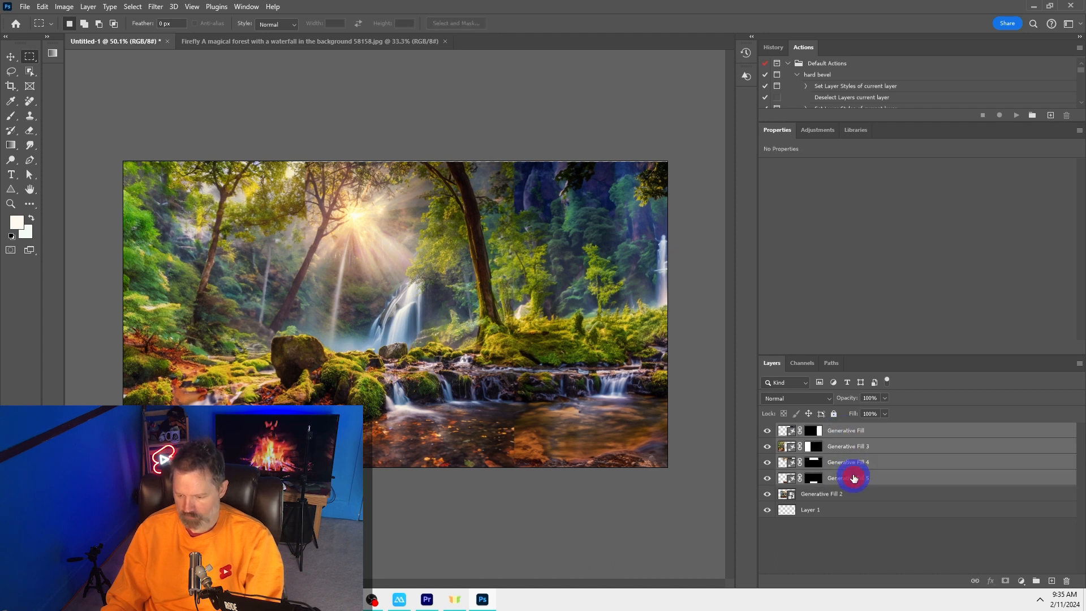
right_click(793, 483)
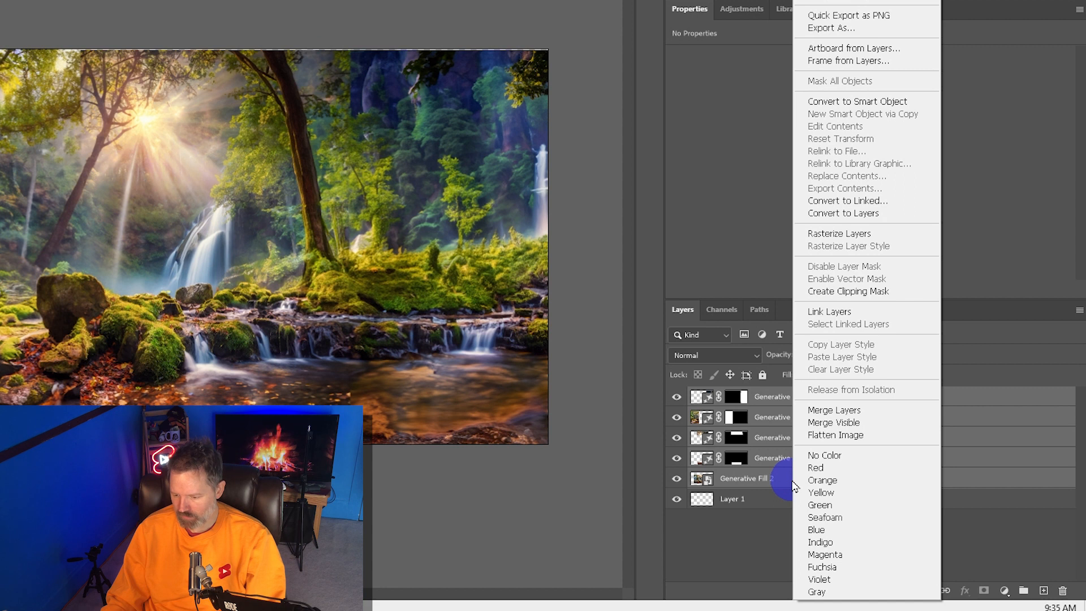
left_click(834, 409)
Export the merged forest scene as an image file using Export As
left_click(25, 7)
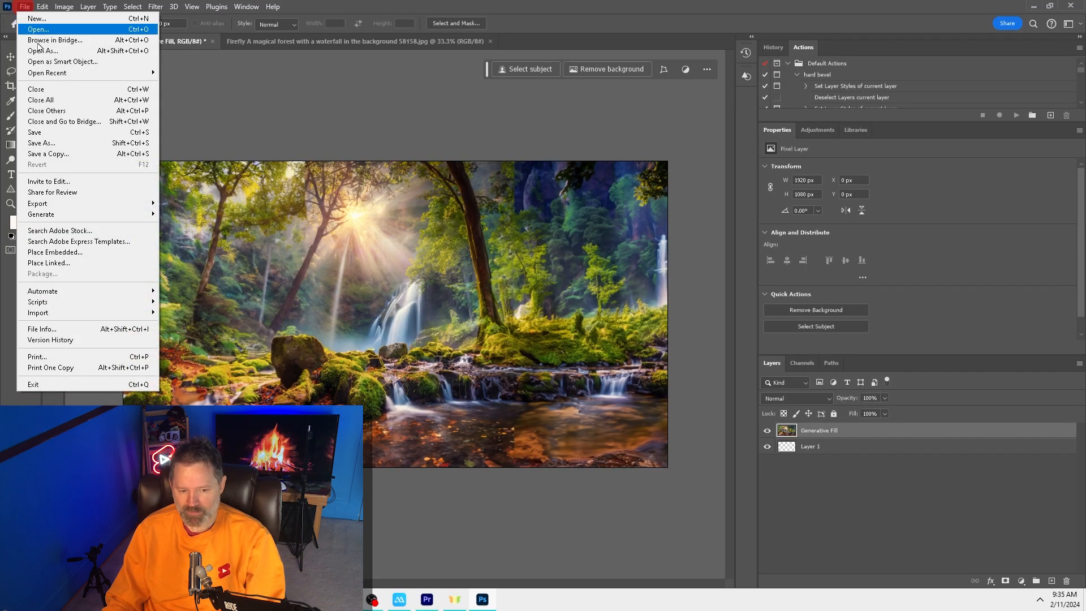
mouse_move(51, 203)
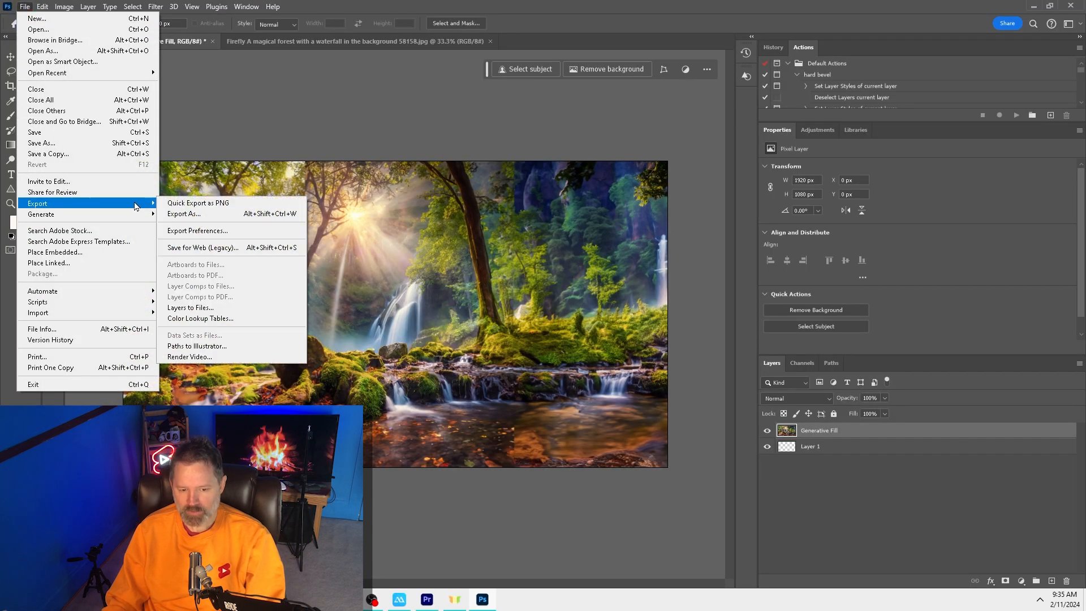
left_click(189, 213)
left_click(856, 500)
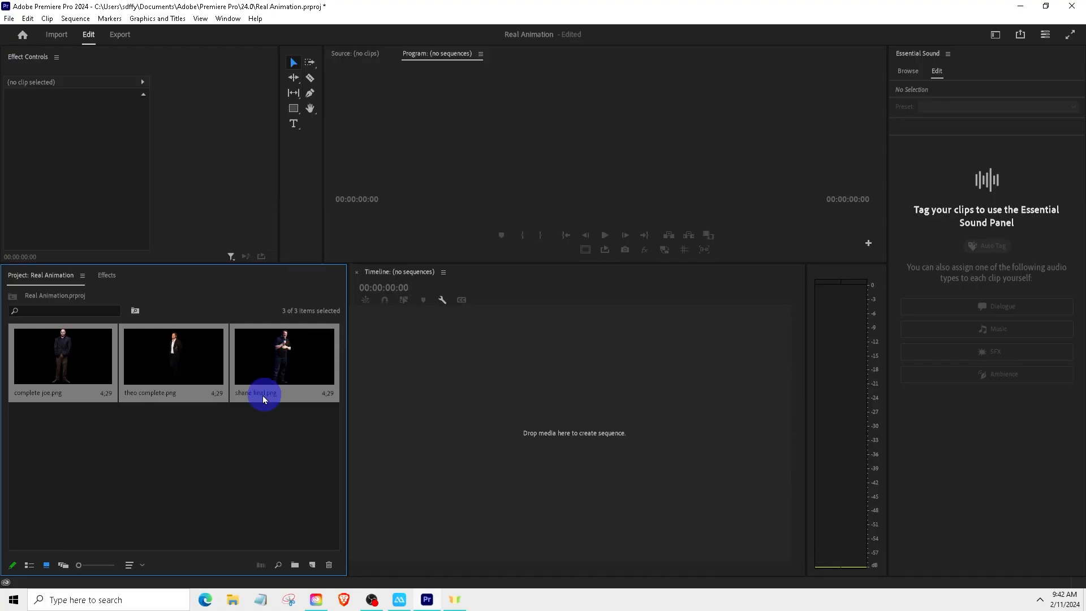
left_click(68, 447)
left_click(64, 370)
left_click(177, 366)
left_click(280, 365)
left_click(252, 438)
In Premiere Pro, import "volcano enlarged backgroiund.png" and "enlarged forest background.png" from the YOUTUBE ALL PROJECT FOOTAGE folder on Local Disk (F:)
right_click(232, 442)
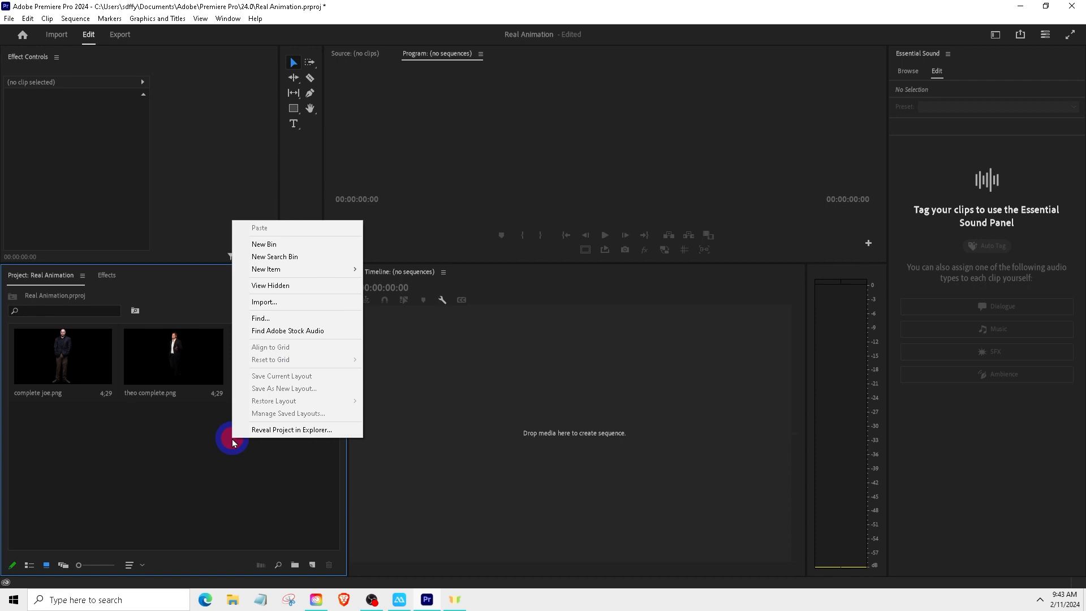
left_click(278, 303)
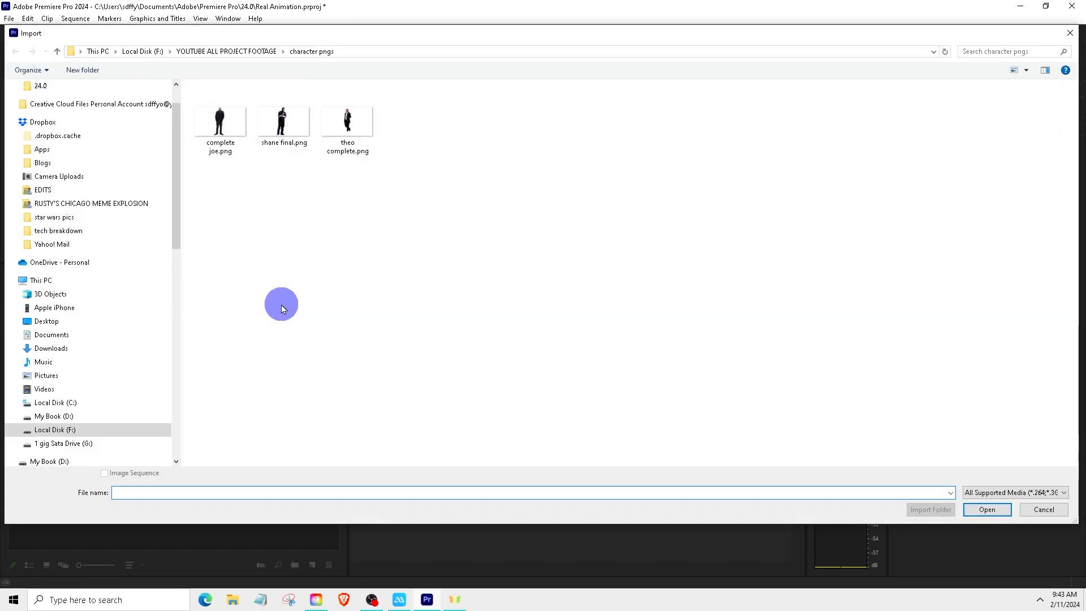
left_click(64, 434)
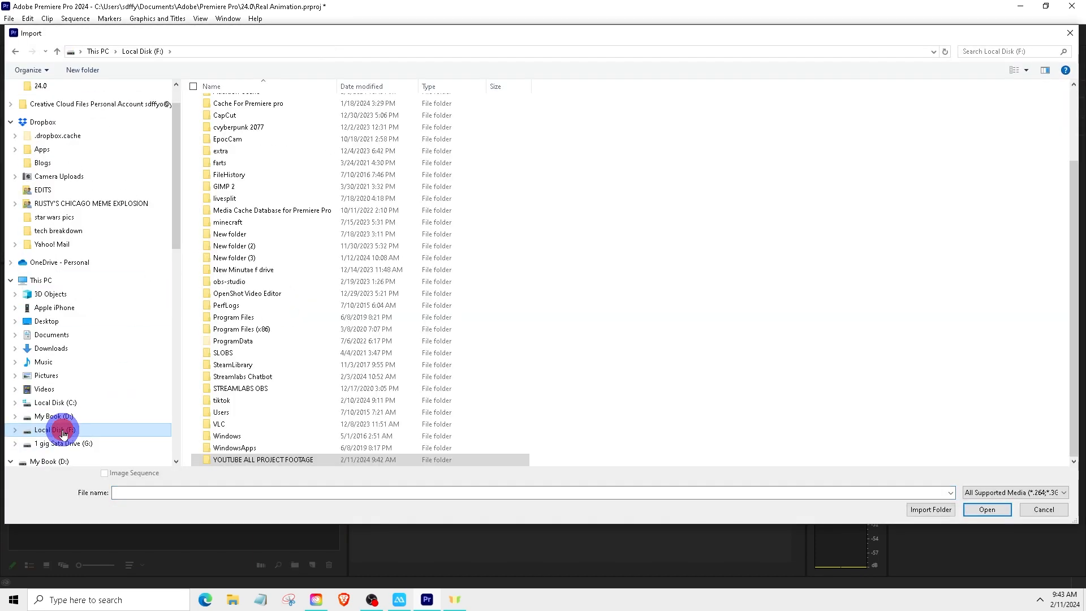
double_click(362, 459)
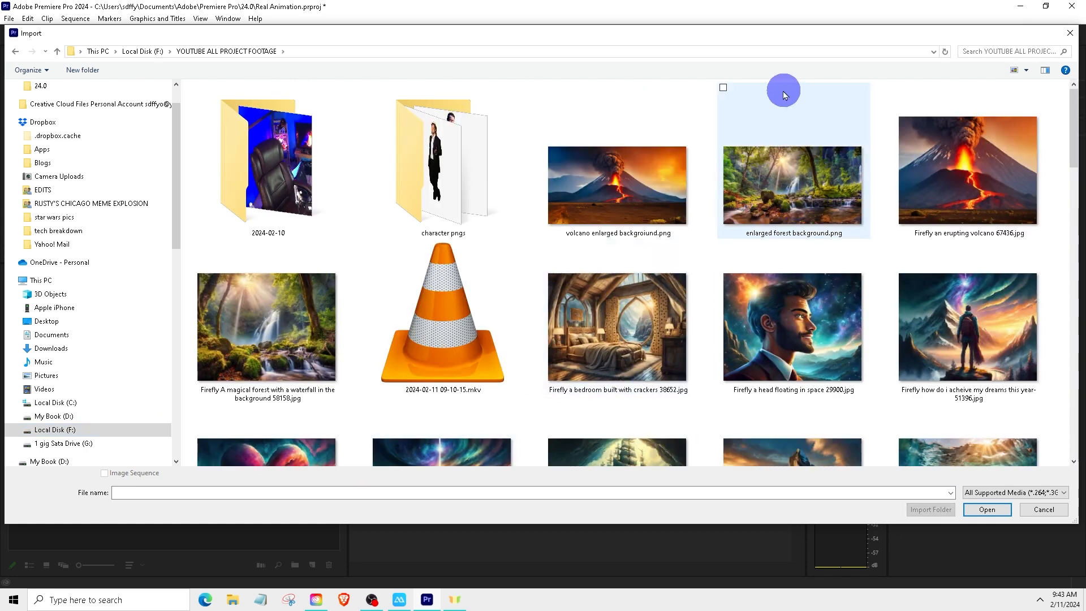
left_click(618, 200)
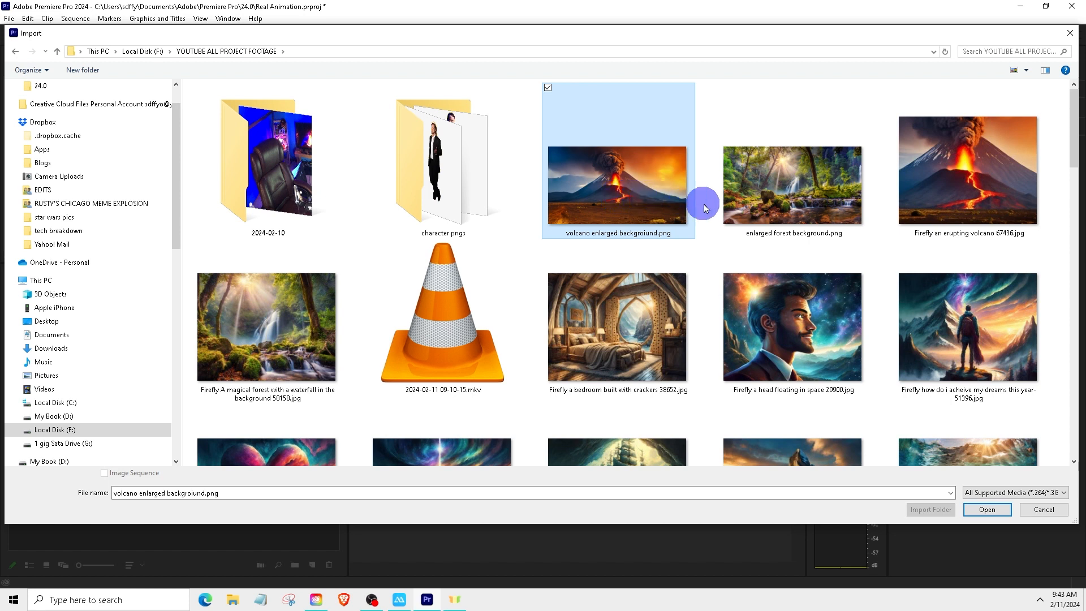
left_click(753, 207, "ctrl")
left_click(993, 509)
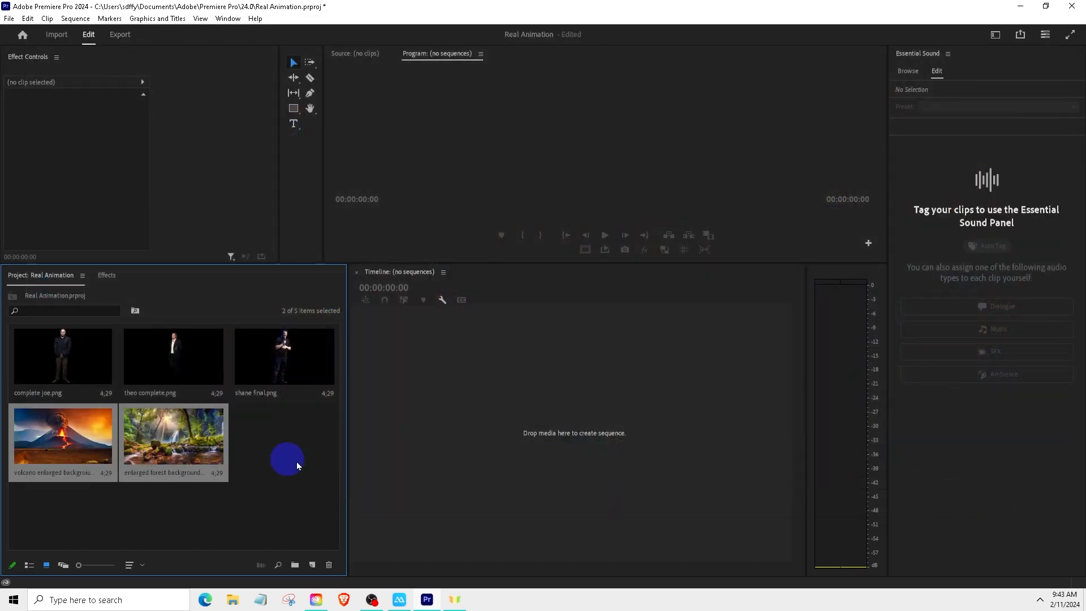
left_click(298, 466)
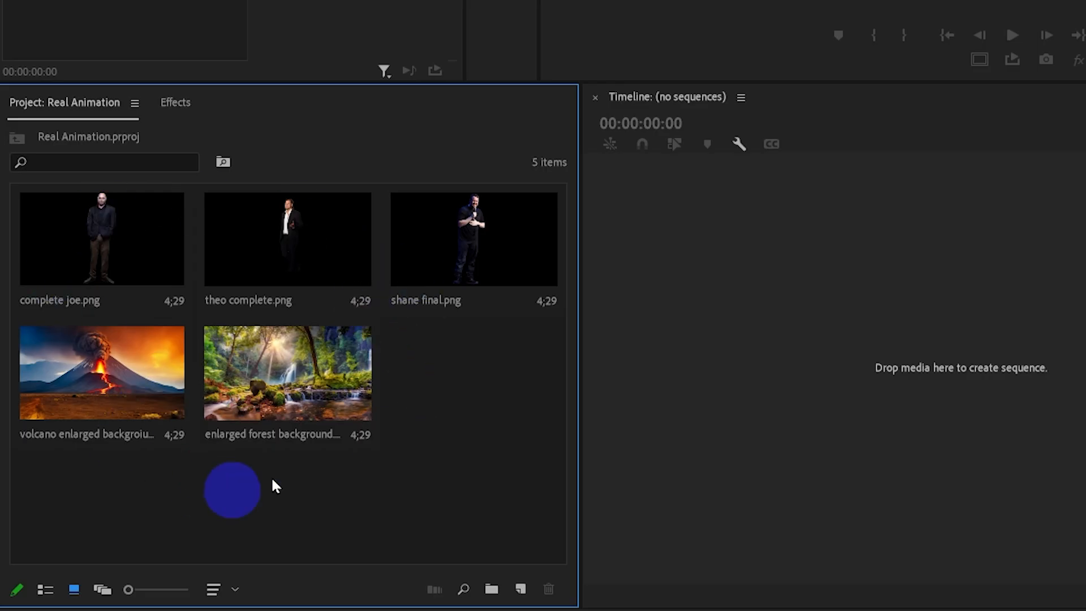
Create a bin named Backgrounds in the project and move the volcano and forest images into it
left_click(496, 595)
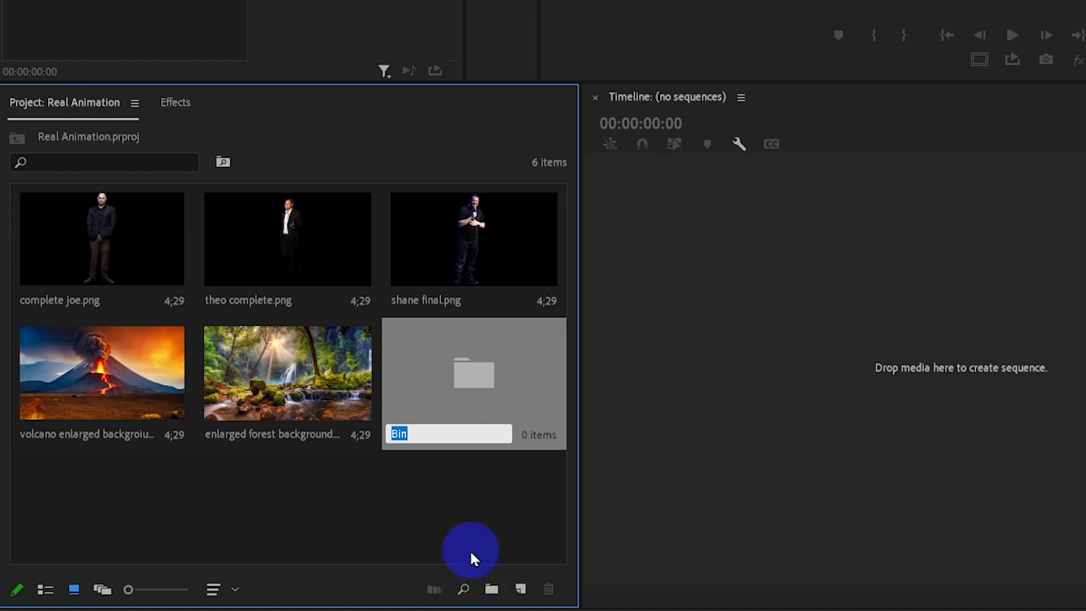
type("Backgrounds")
left_click(407, 535)
left_click_drag(111, 371, 505, 409)
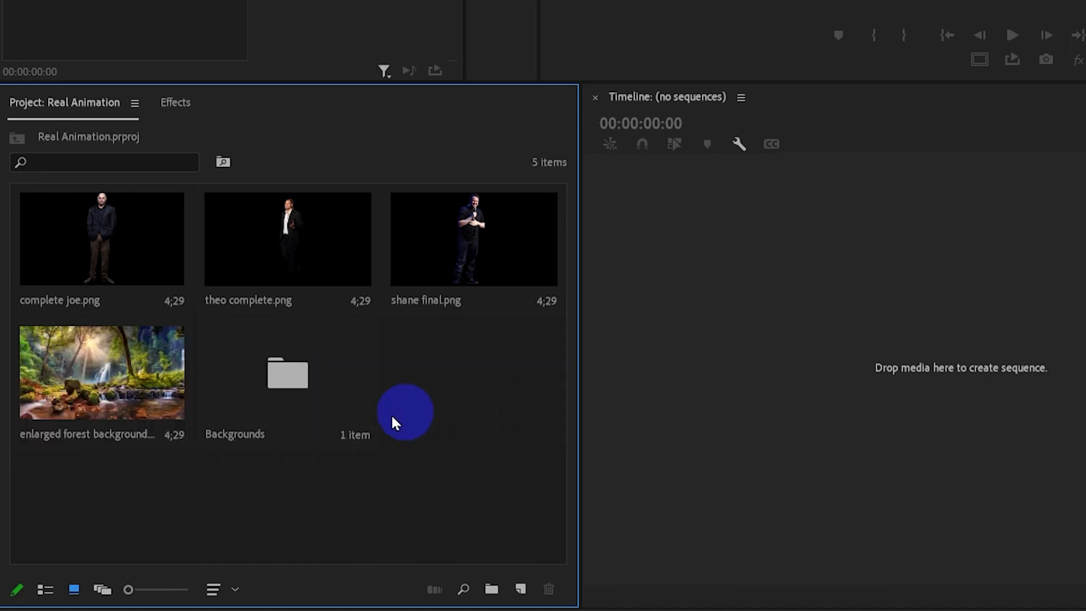
left_click_drag(121, 393, 310, 390)
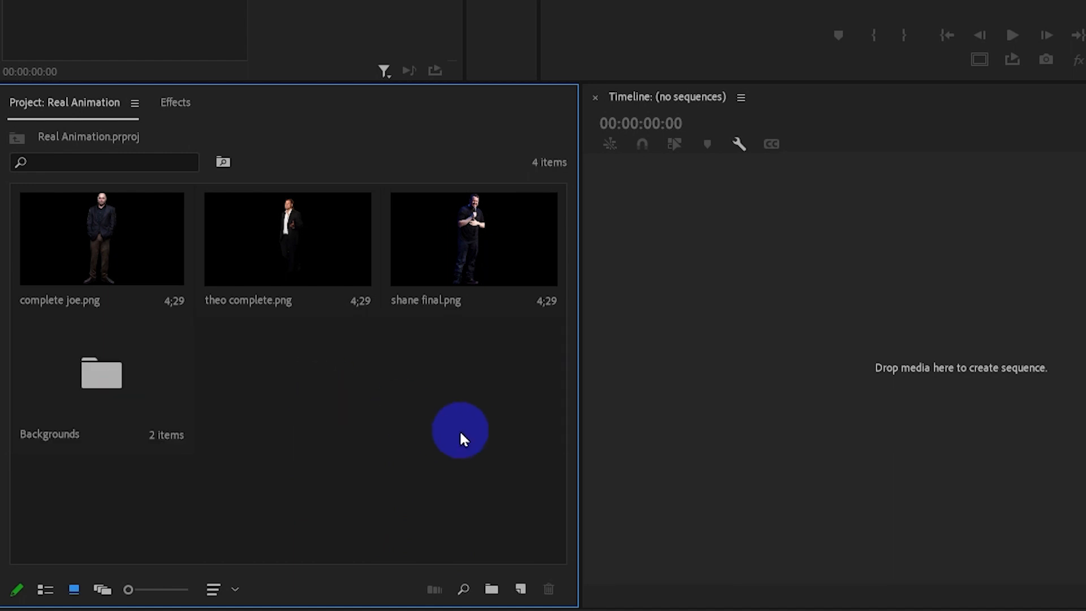
Create a bin named characters and move the three character PNGs into it
left_click(490, 590)
type("characters")
left_click(307, 383)
left_click(145, 251)
left_click(436, 266, "shift")
left_click_drag(322, 263, 307, 381)
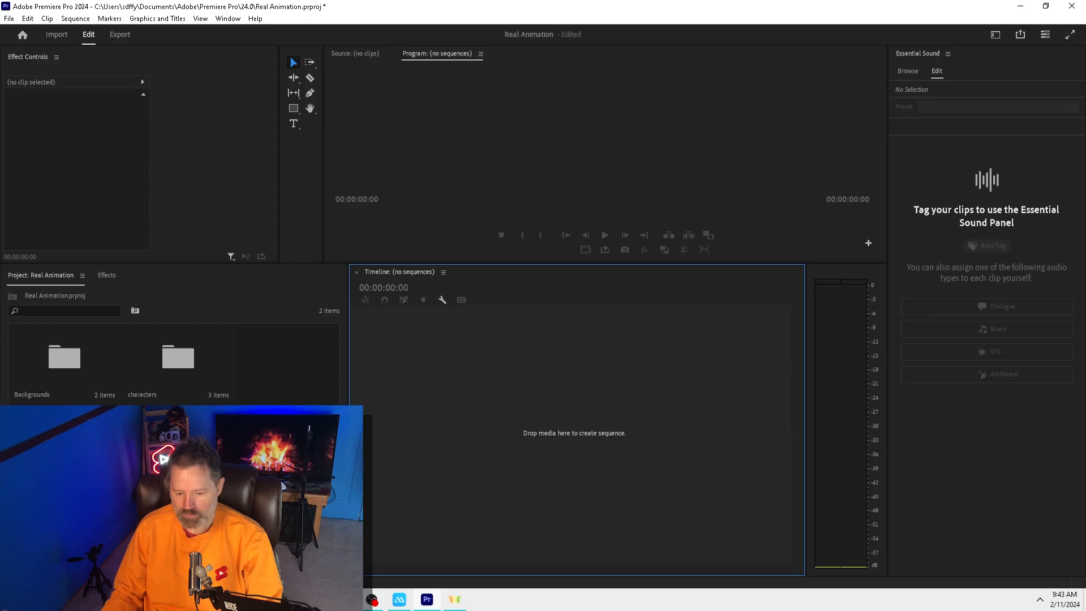
Widen the timeline area slightly and create a sequence named "the boys animation" from the custom 1920 X 1080 (1920 SETTINGS) preset
left_click_drag(345, 436, 323, 435)
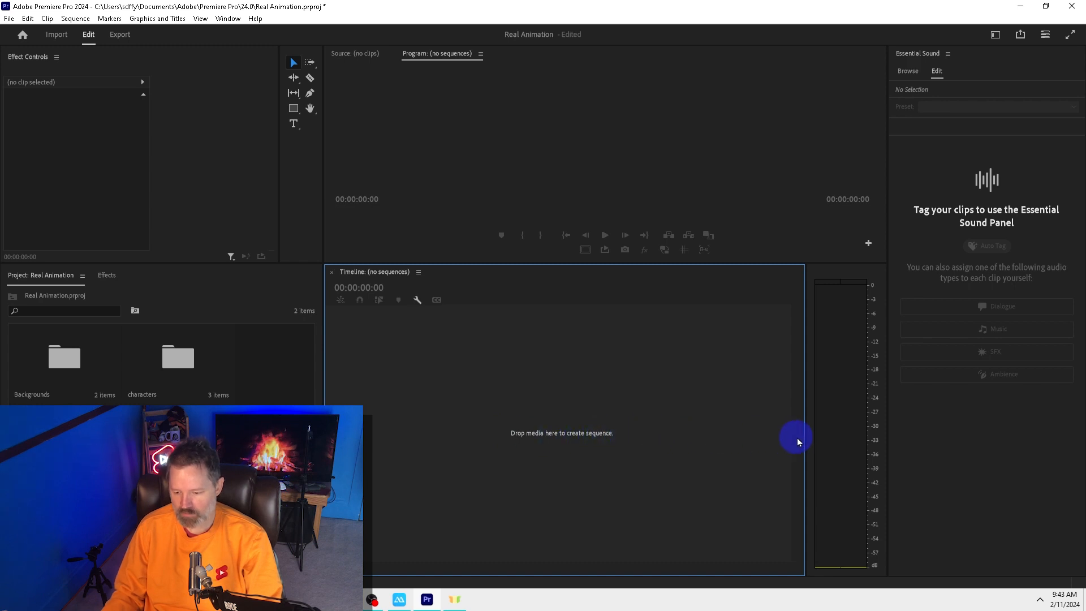
left_click_drag(807, 433, 815, 433)
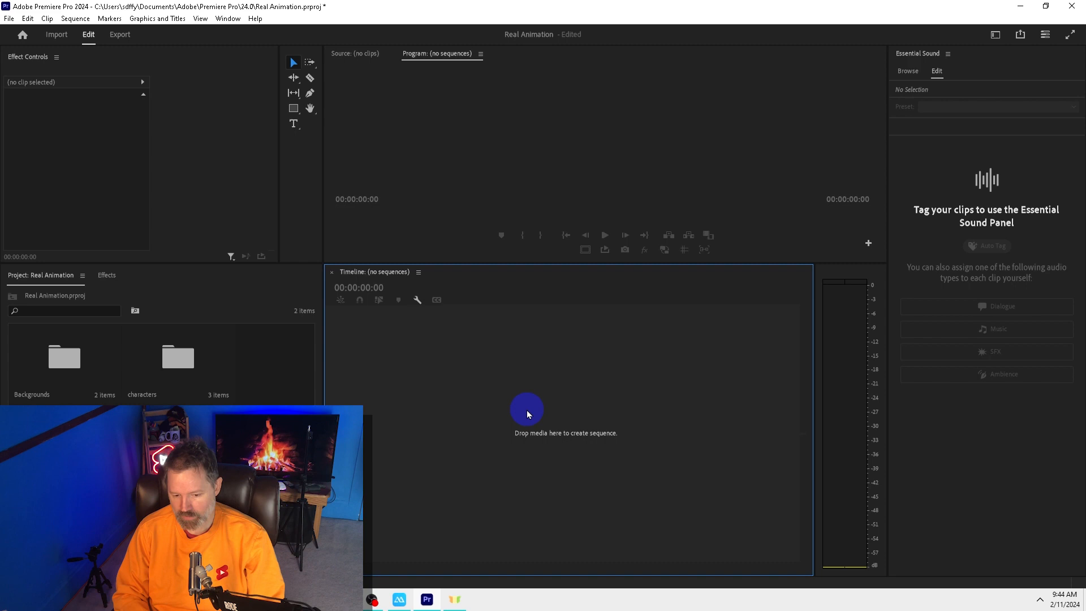
key("ctrl+n")
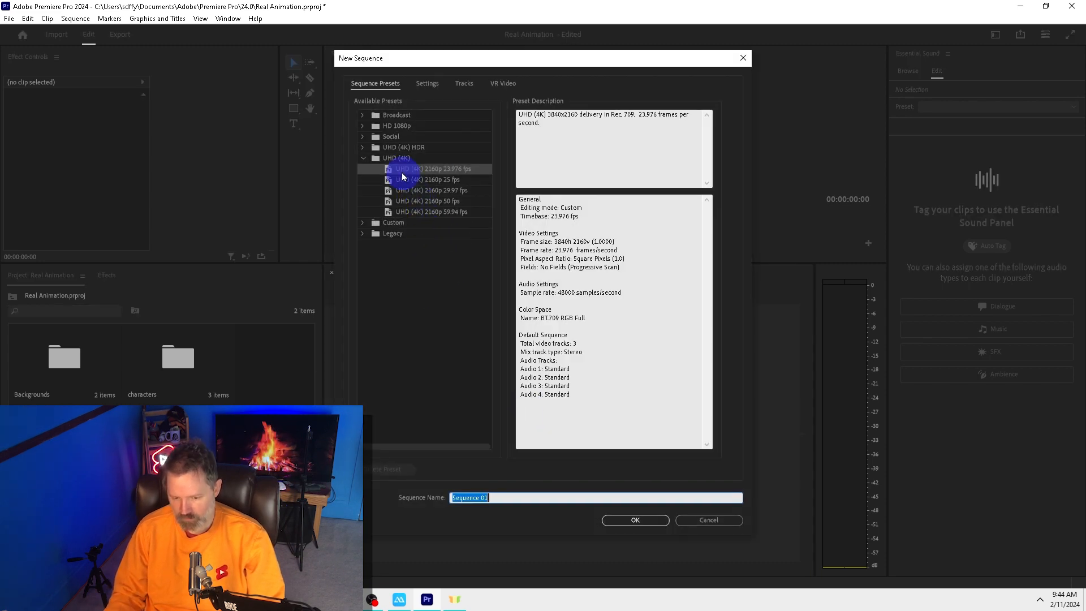
left_click(363, 222)
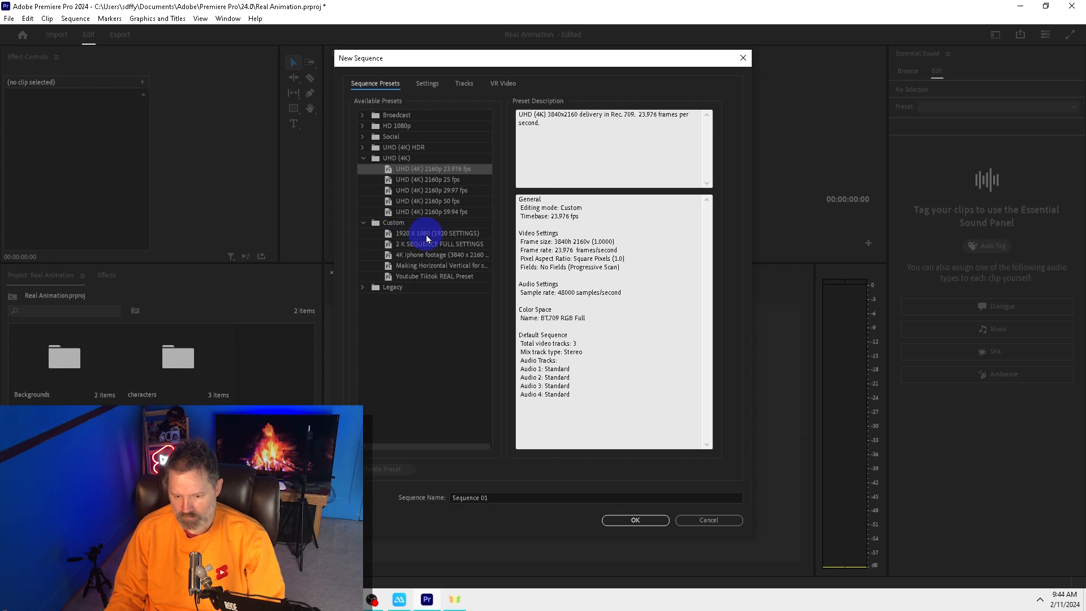
left_click(425, 233)
left_click(500, 497)
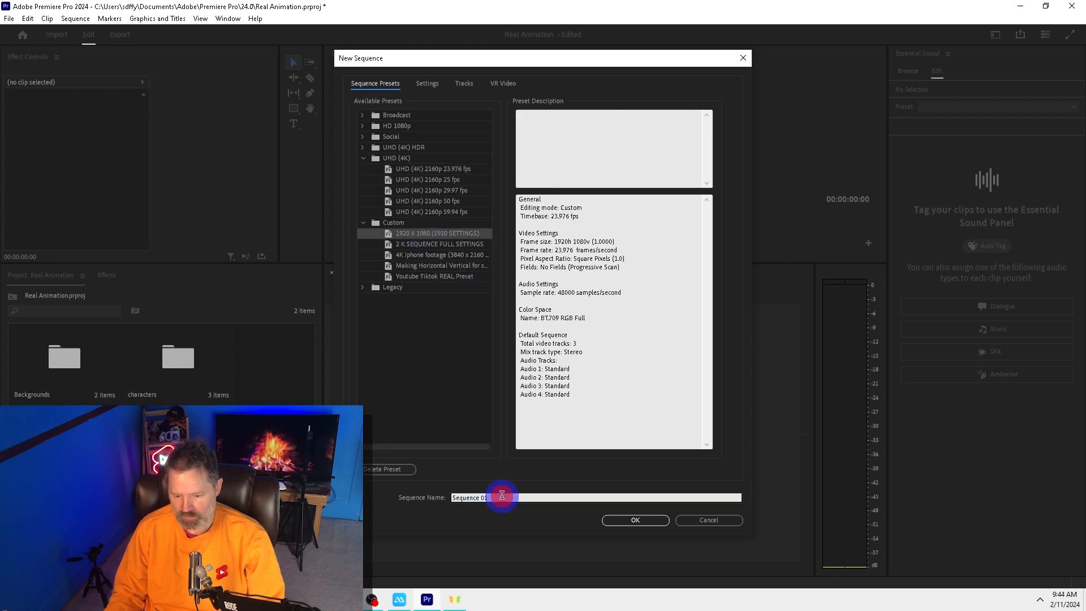
type("the boys animation")
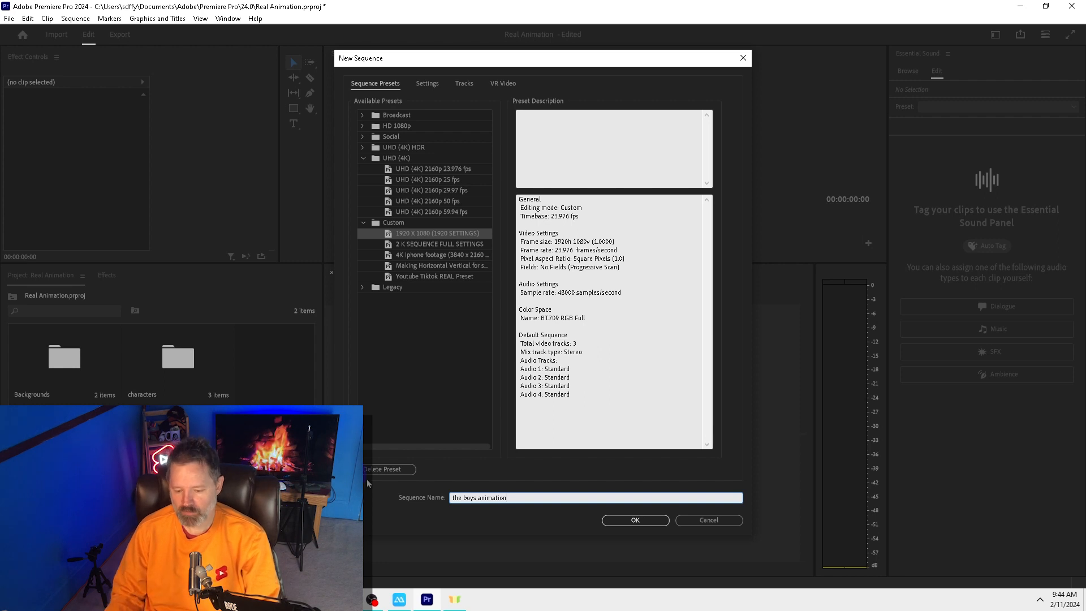
left_click(643, 522)
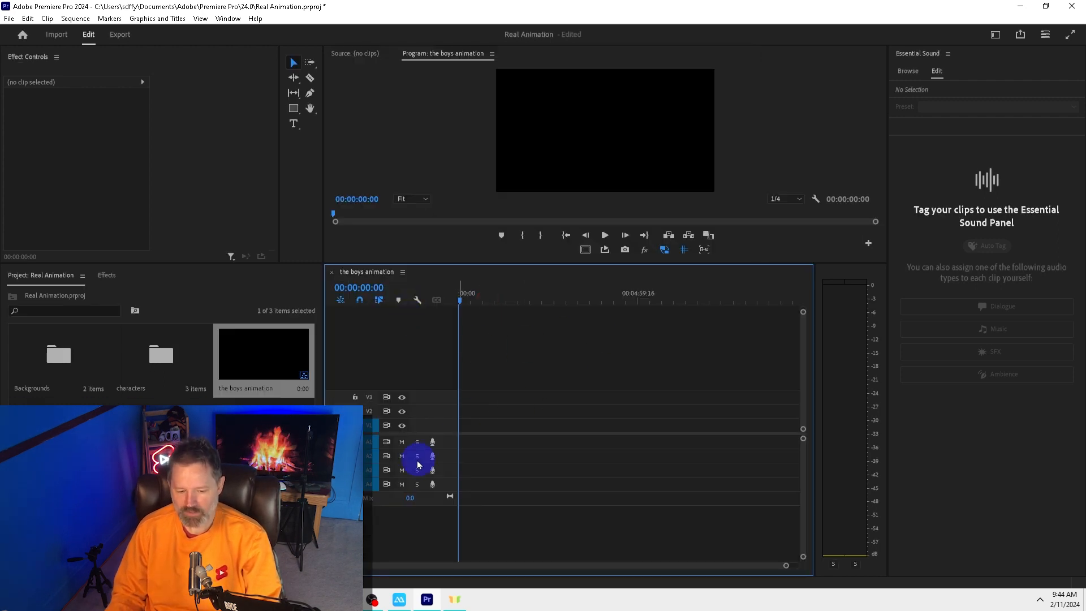
Enlarge the program preview and place enlarged forest background.png from the Backgrounds bin at the start of video track V1
left_click_drag(479, 264, 458, 376)
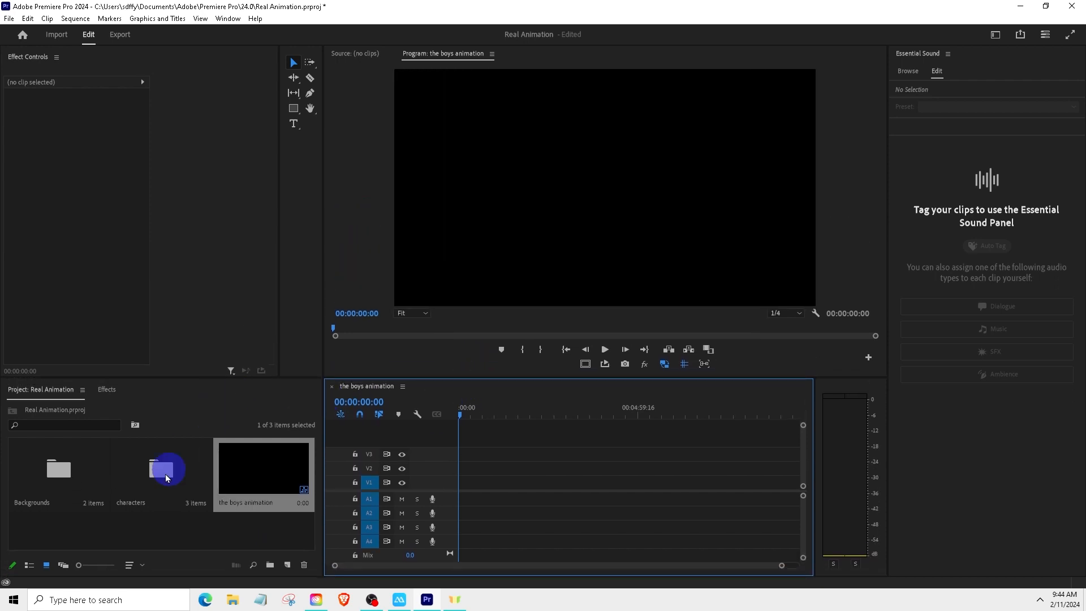
double_click(88, 474)
left_click_drag(178, 471, 512, 490)
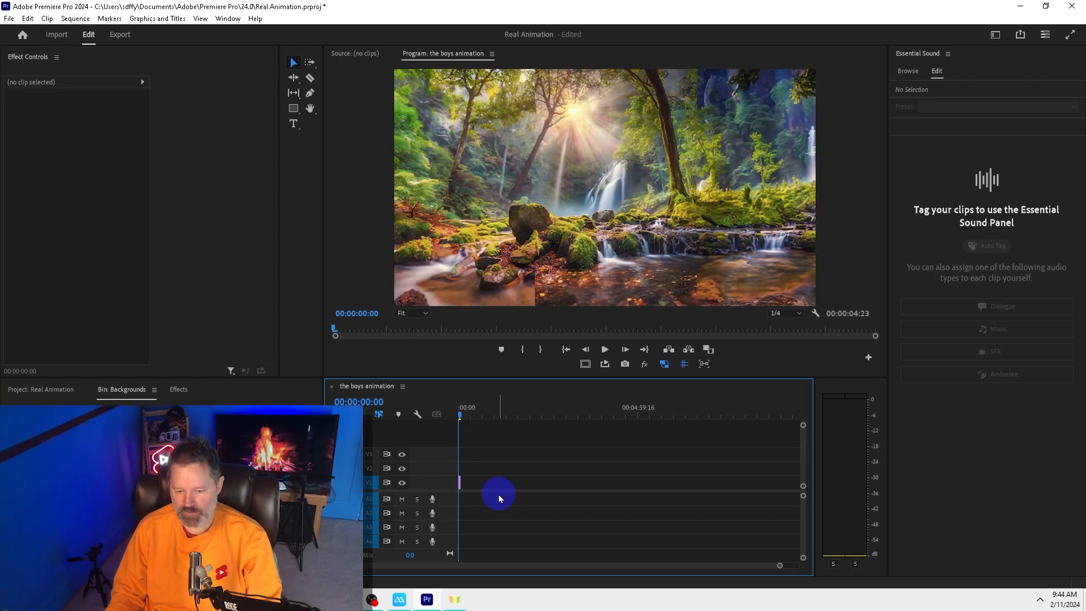
Extend the forest background clip on V1 to a duration of about 36 seconds
left_click_drag(475, 413, 427, 422)
key("=")
key("=")
key("=")
key("=")
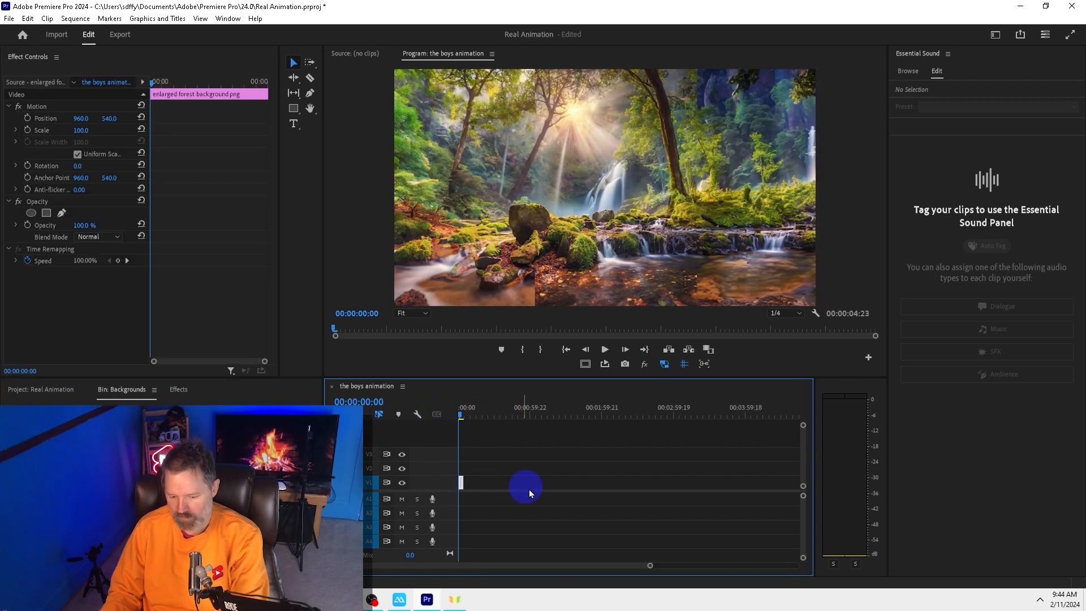
key("=")
key("=")
scroll(537, 514, "down", 3)
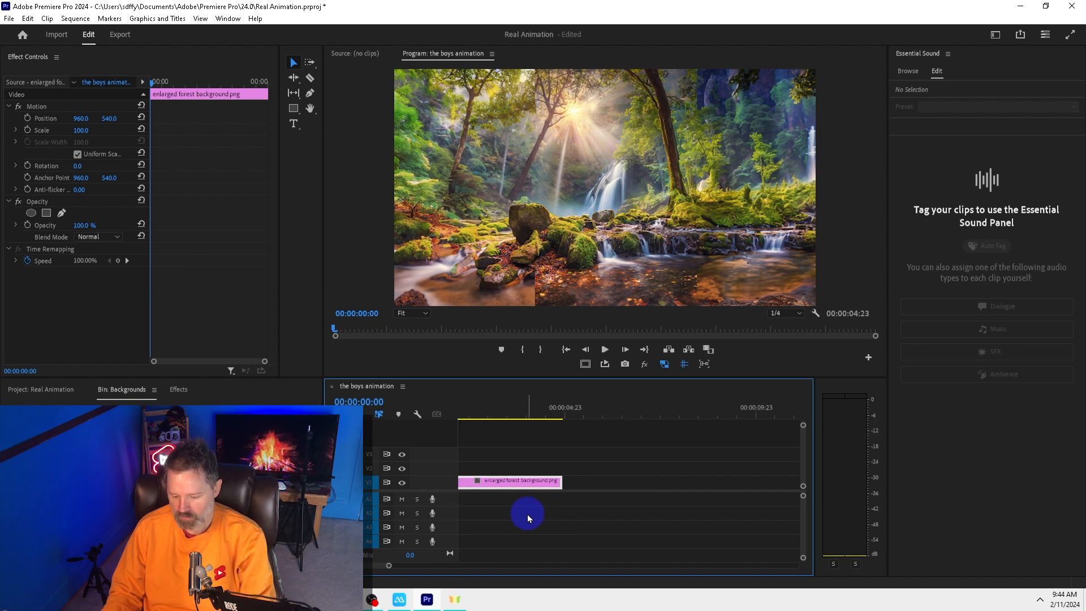
key("-")
key("-")
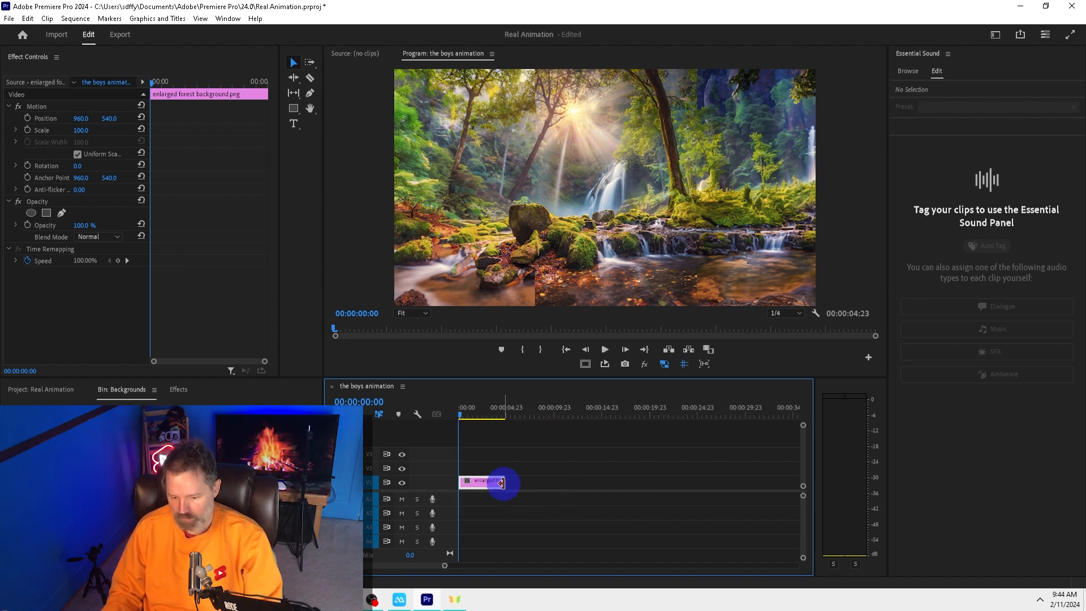
left_click_drag(500, 481, 569, 482)
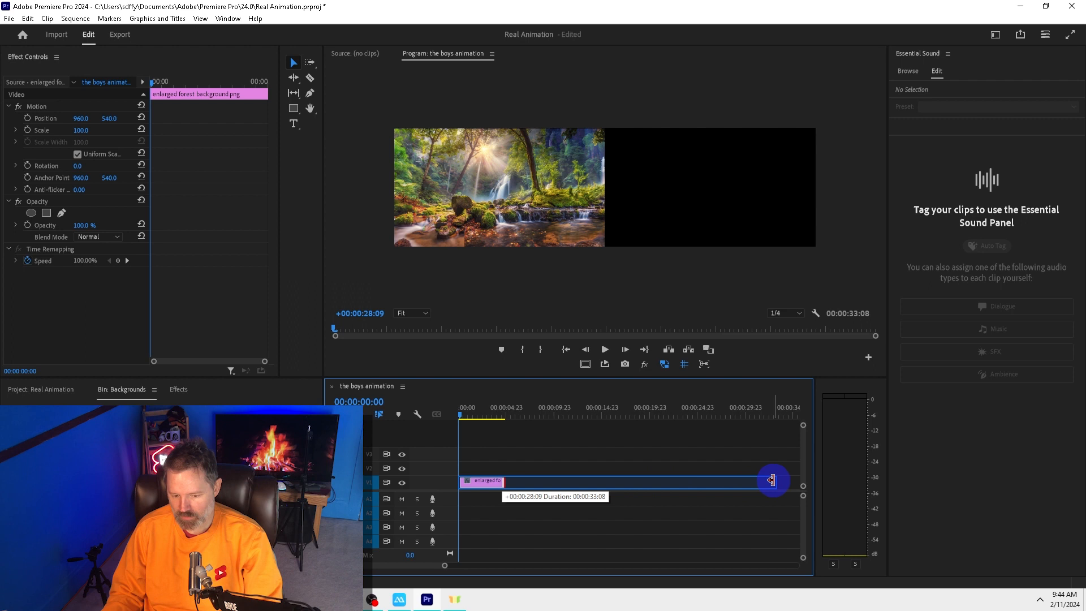
left_click_drag(771, 480, 772, 481)
left_click_drag(708, 408, 719, 414)
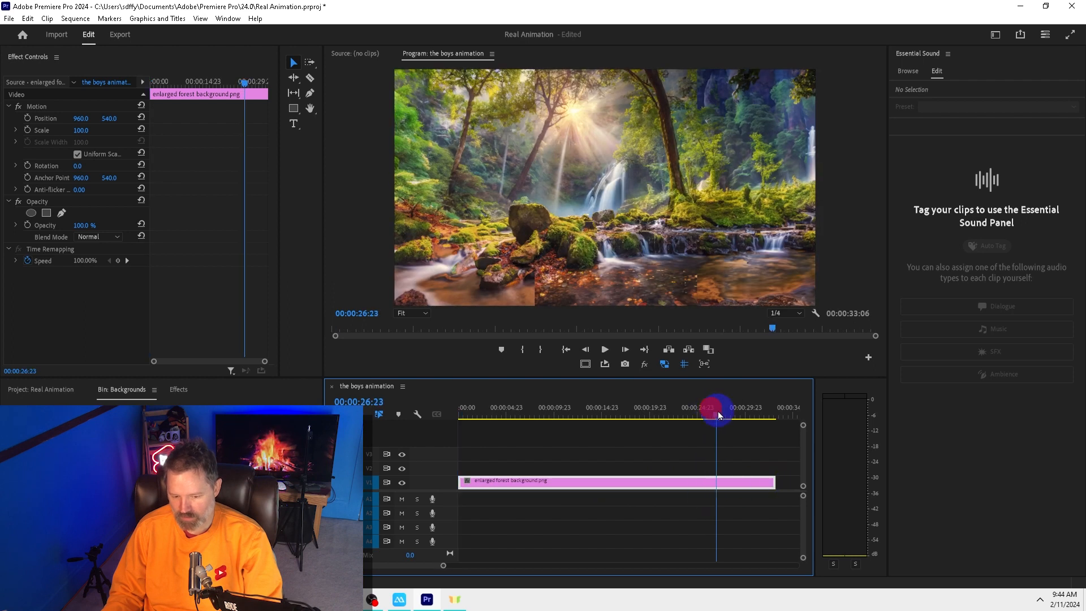
scroll(685, 482, "down", 3)
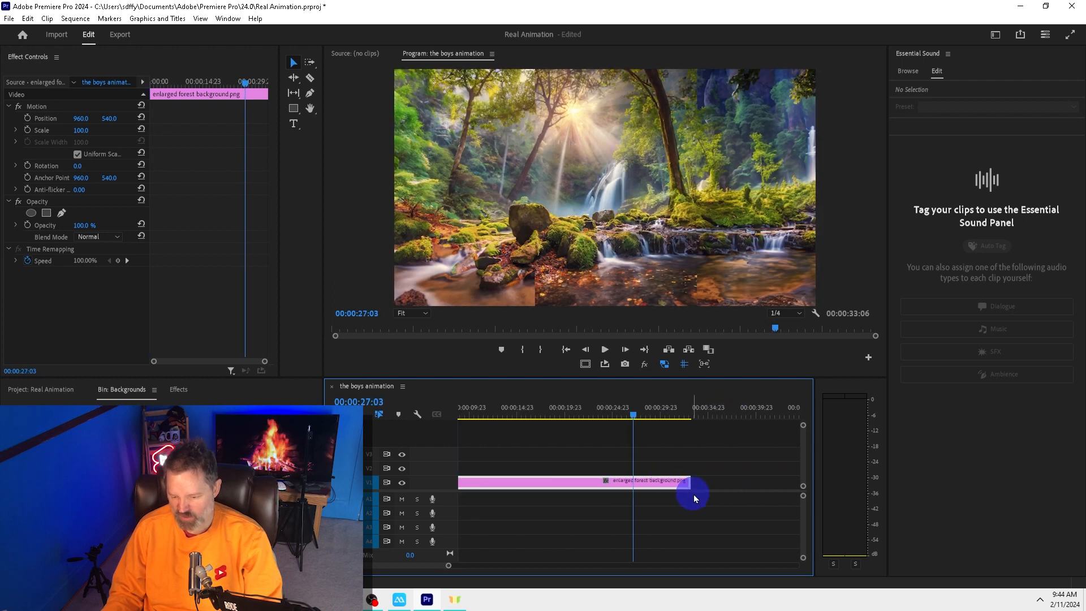
left_click_drag(685, 480, 712, 480)
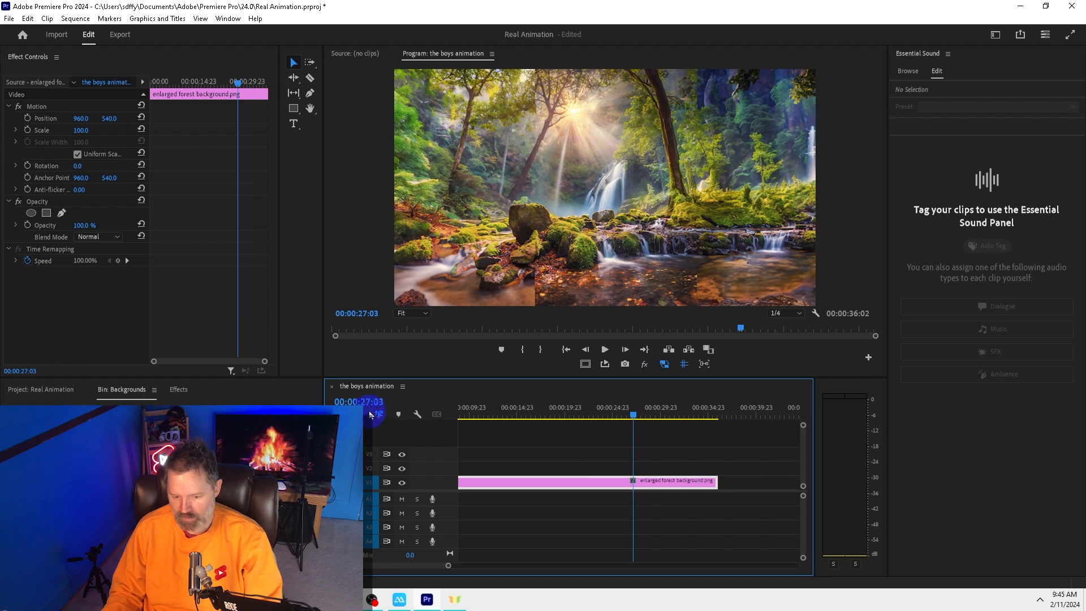
Trim the end of the forest background clip at 00:00:30:00 and return the playhead to the start
left_click(369, 397)
left_click(376, 401)
key("BackSpace")
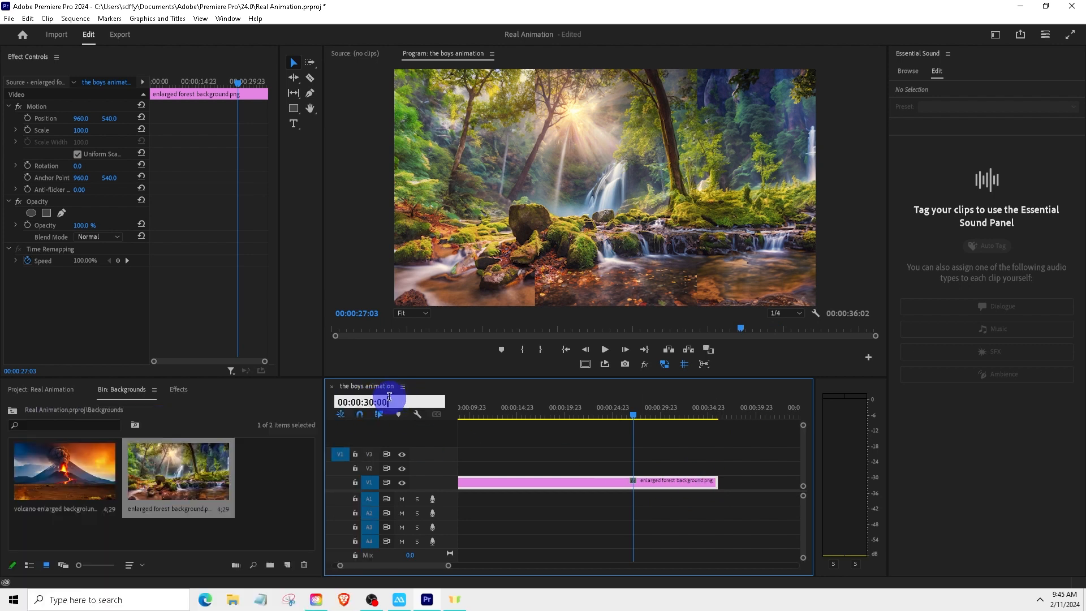
key("Return")
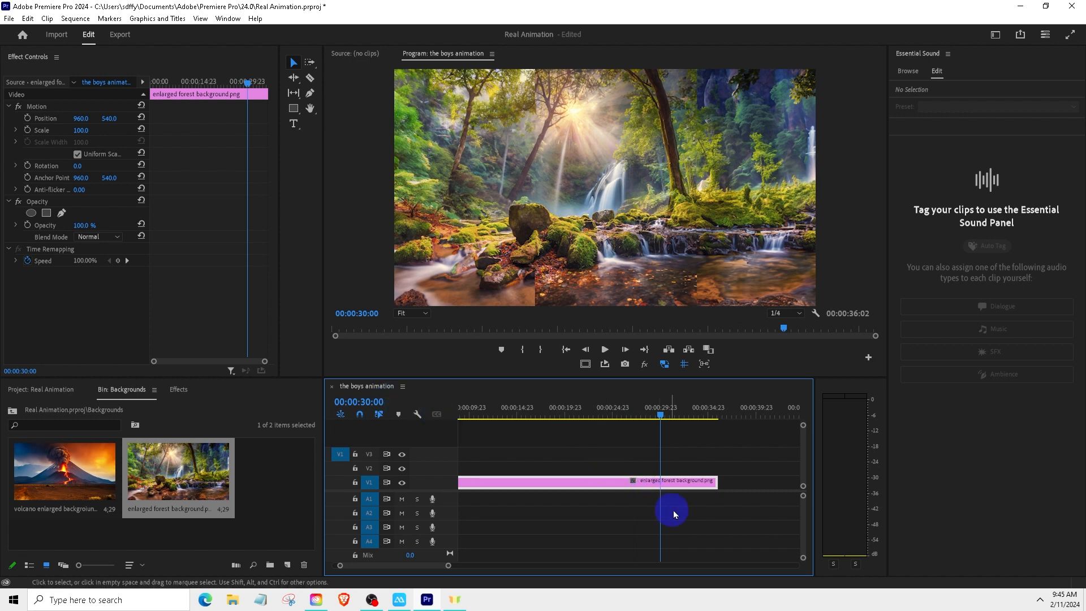
key("w")
left_click_drag(648, 410, 438, 418)
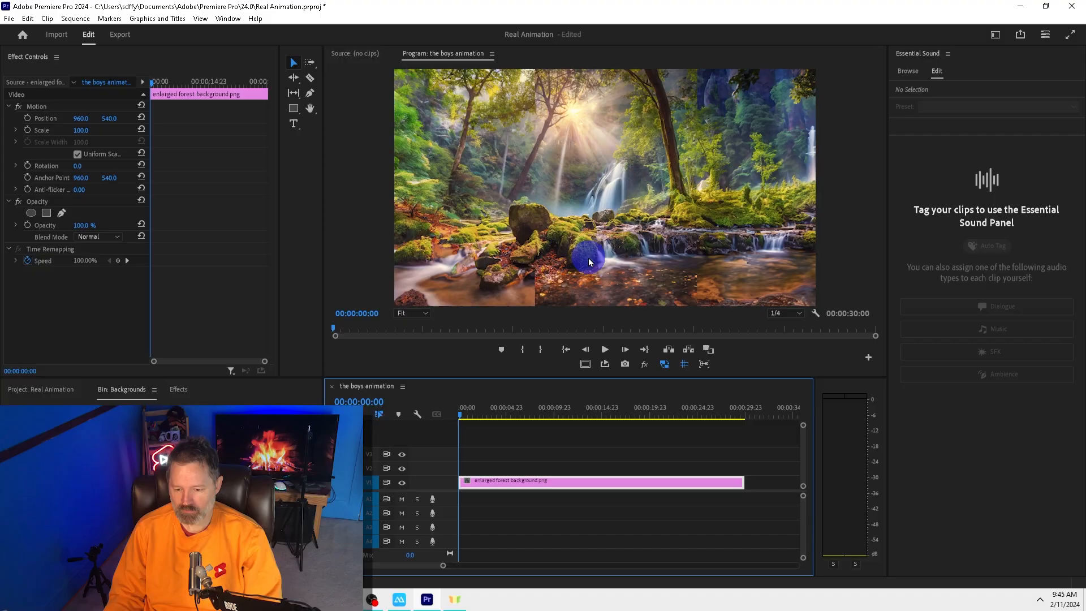
left_click(589, 258)
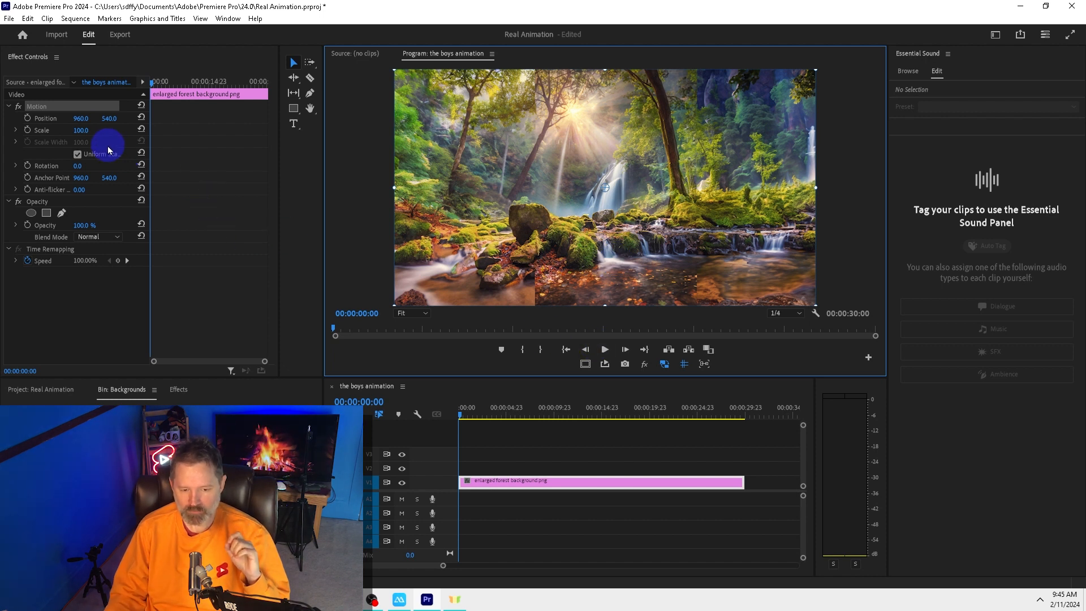
left_click(563, 446)
left_click(569, 482)
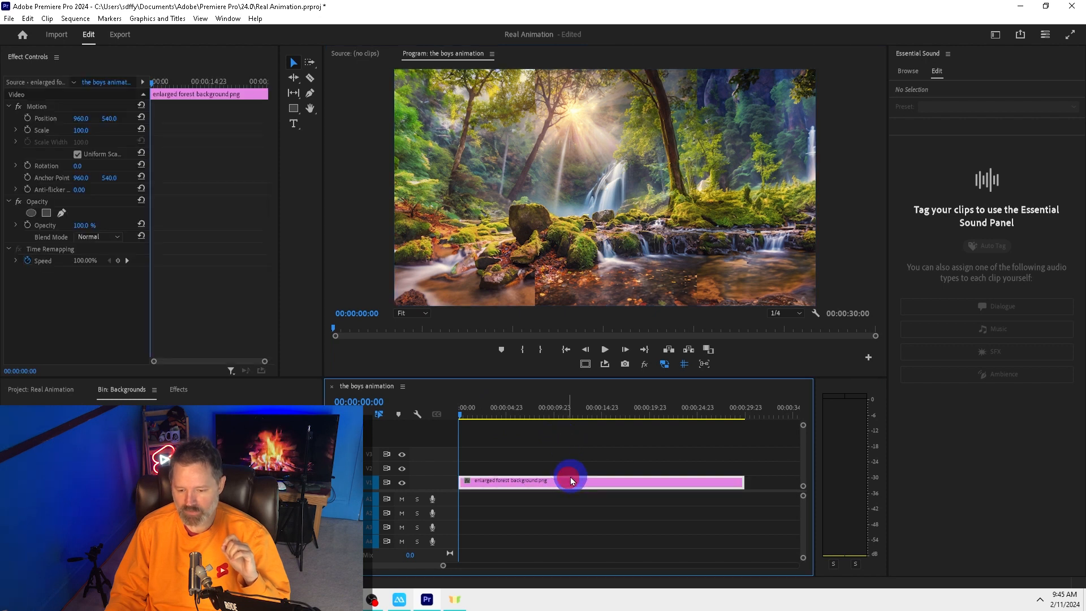
right_click(569, 482)
left_click(637, 457)
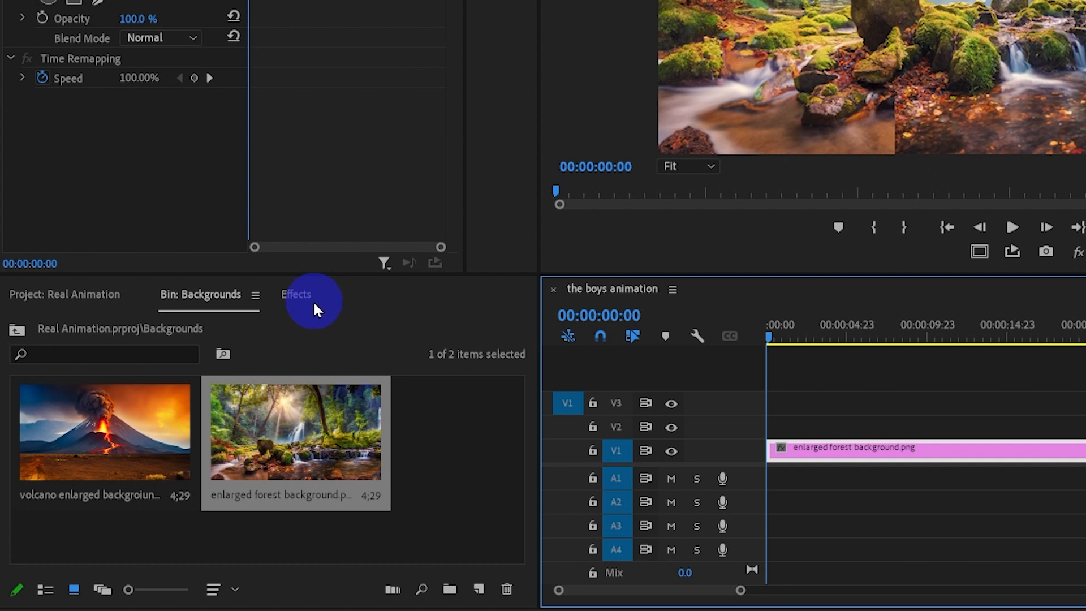
Find the Distort Transform video effect and apply it to the forest background clip
left_click(305, 295)
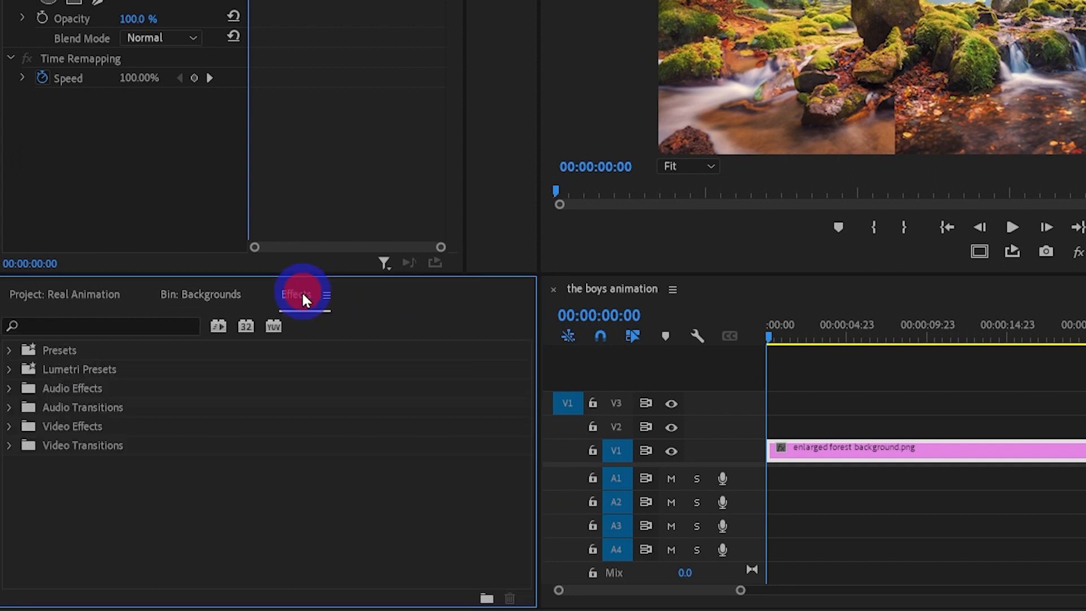
left_click(132, 328)
type("transform")
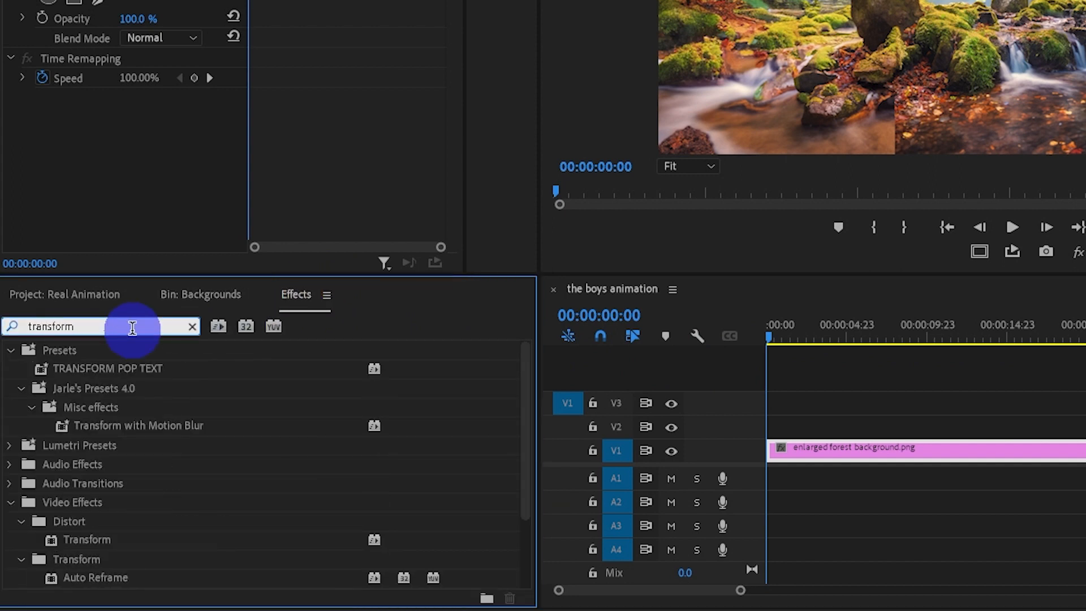
scroll(186, 452, "down", 1)
left_click_drag(87, 520, 809, 446)
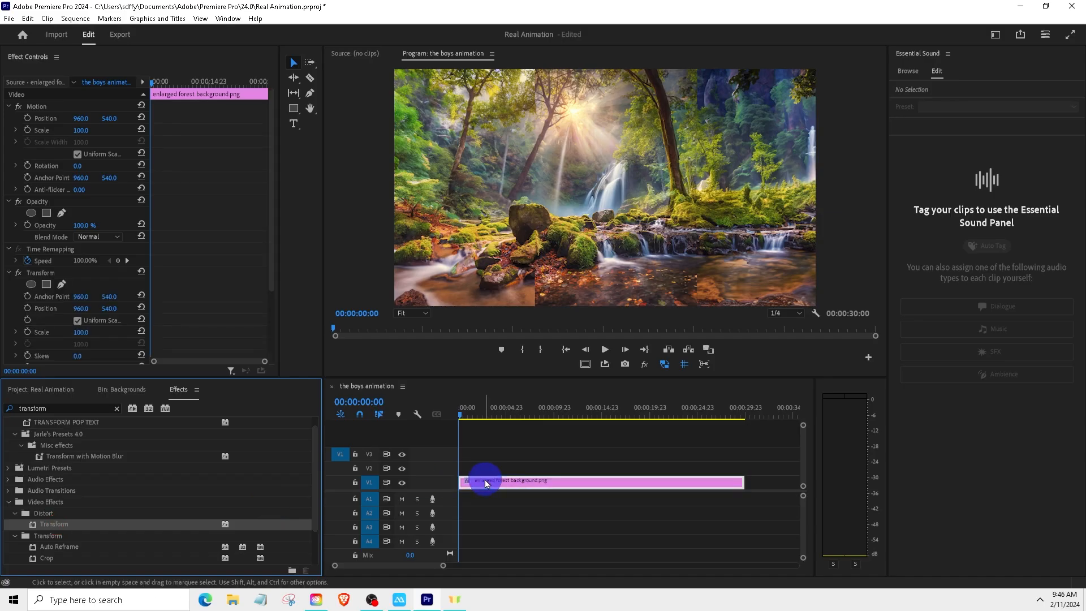
Set the Transform effect's Scale to 150 with the playhead at the start of the forest clip
left_click(512, 415)
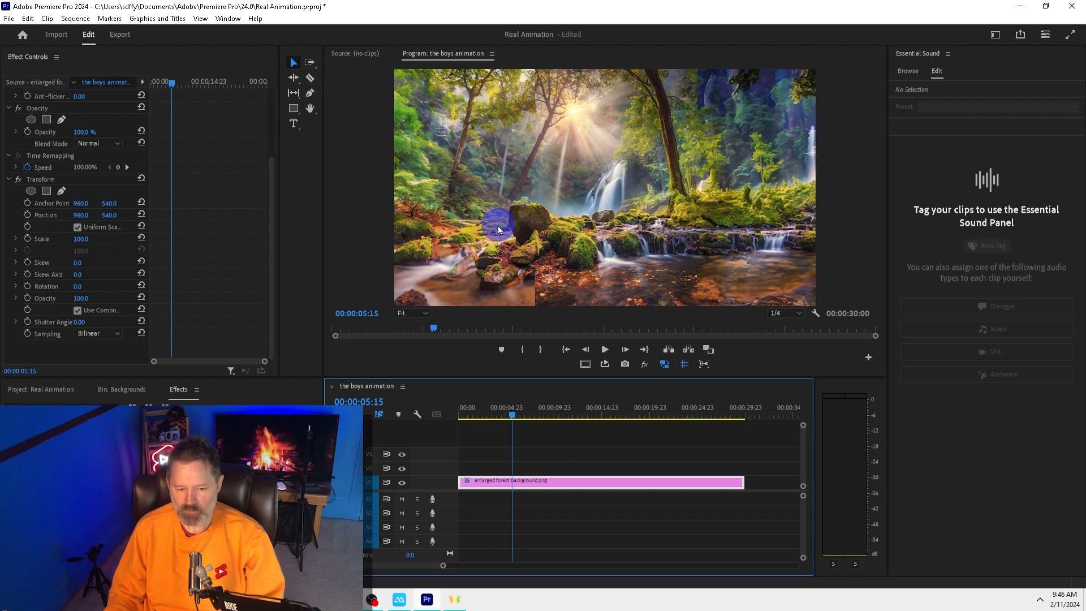
key("Home")
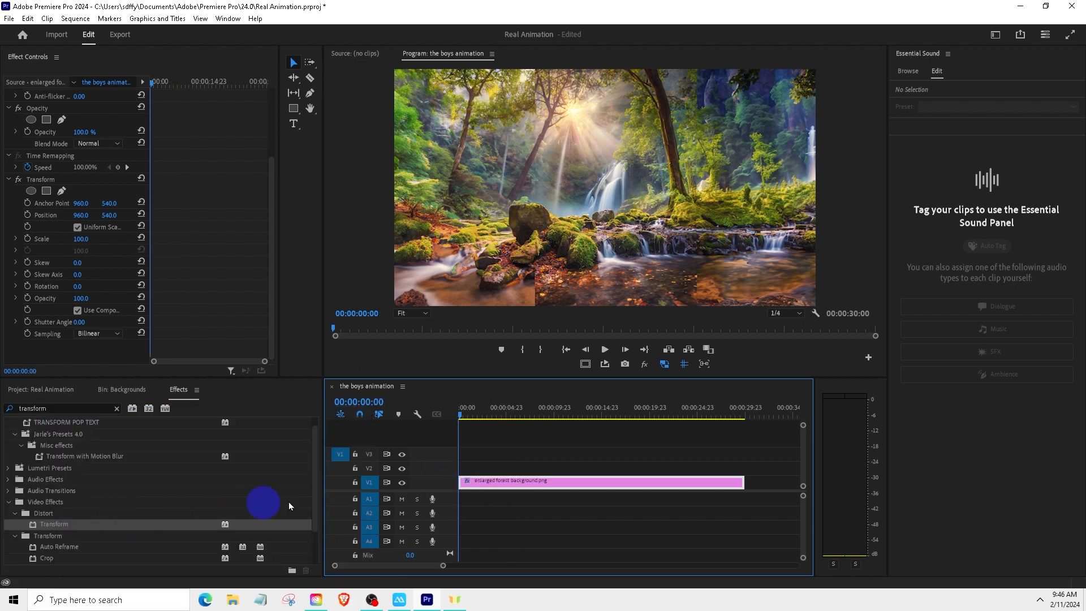
left_click(85, 239)
type("15")
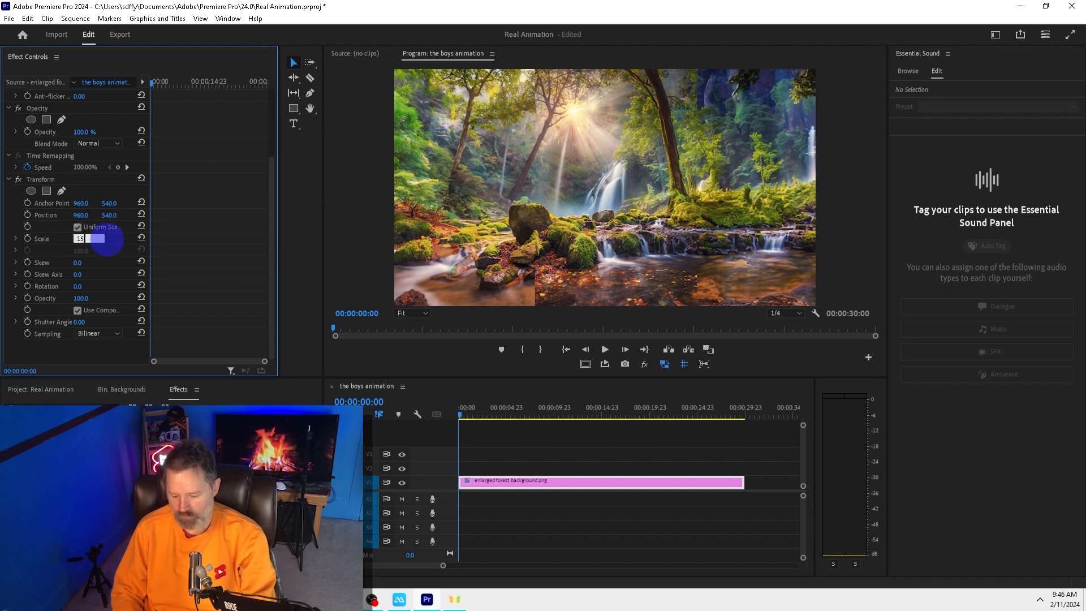
type("0")
key("Return")
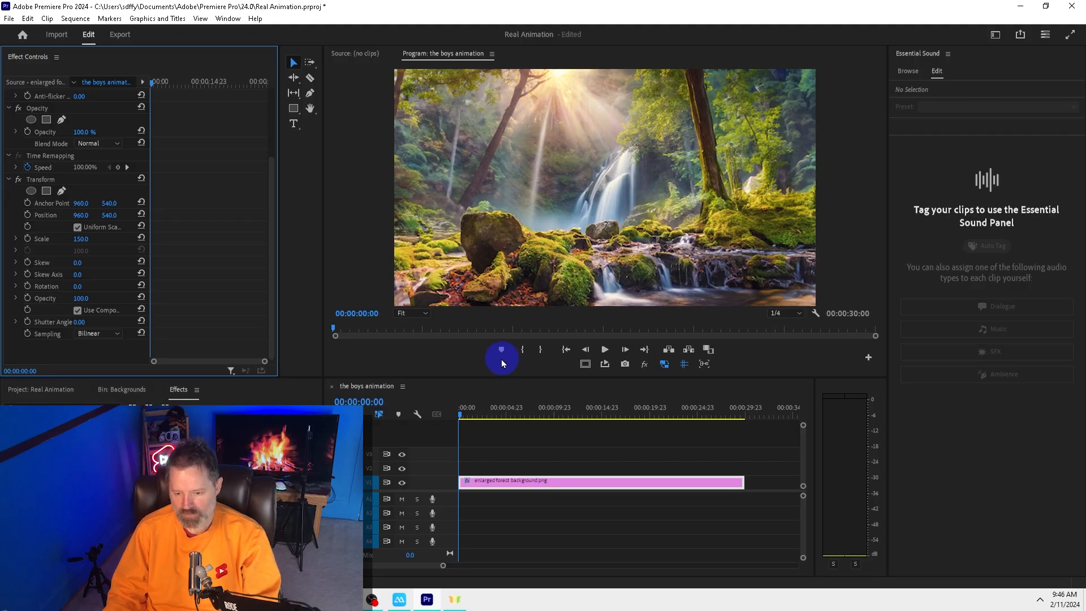
Search the effects for "horiz" and apply Horizontal Flip to the forest background clip
left_click_drag(89, 410, 1, 414)
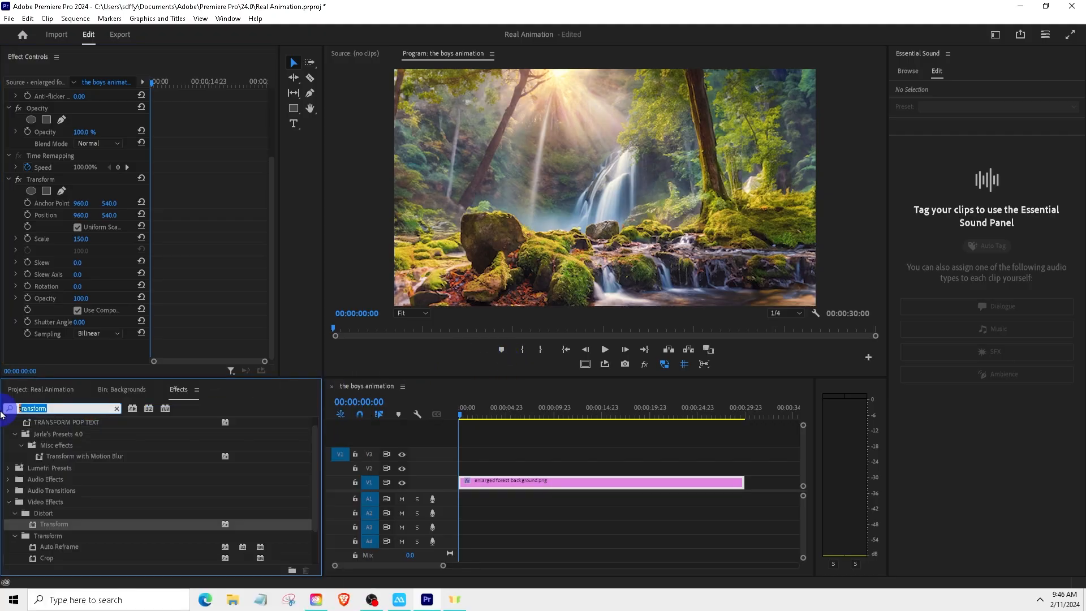
type("horiz")
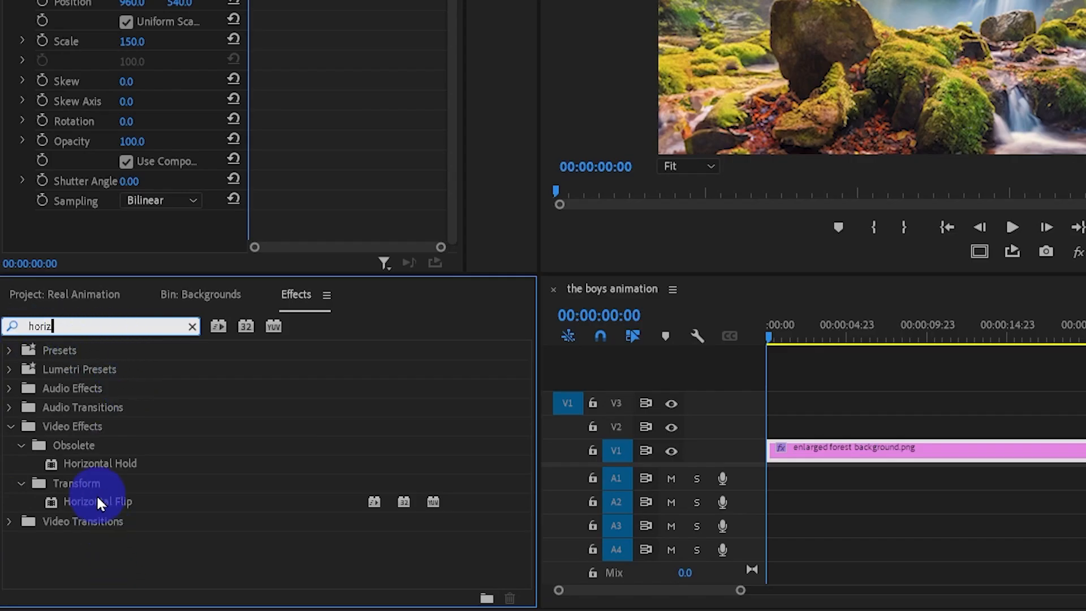
left_click_drag(105, 496, 932, 447)
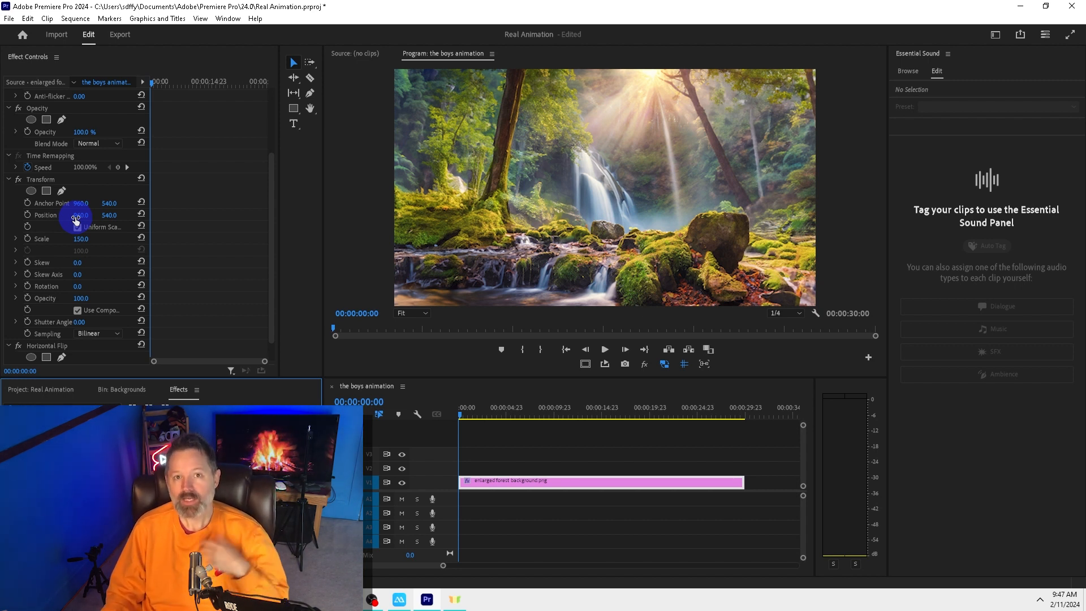
Set the Transform effect's horizontal position to 1433 and add starting keyframes for Position, Scale, Skew and Rotation
left_click_drag(81, 216, 132, 250)
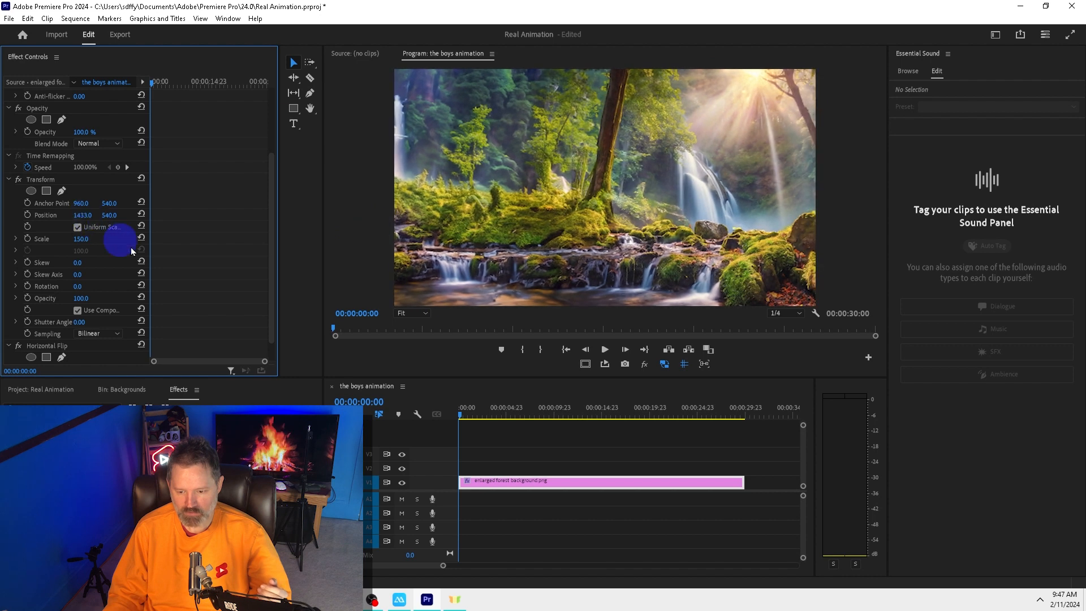
left_click(27, 215)
left_click(27, 238)
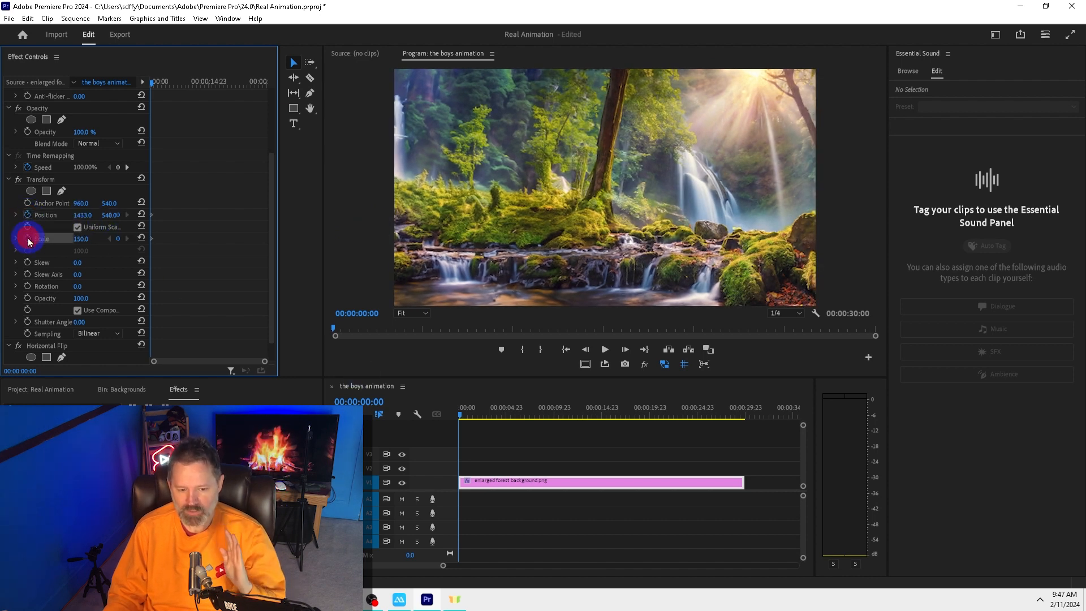
left_click_drag(272, 239, 274, 245)
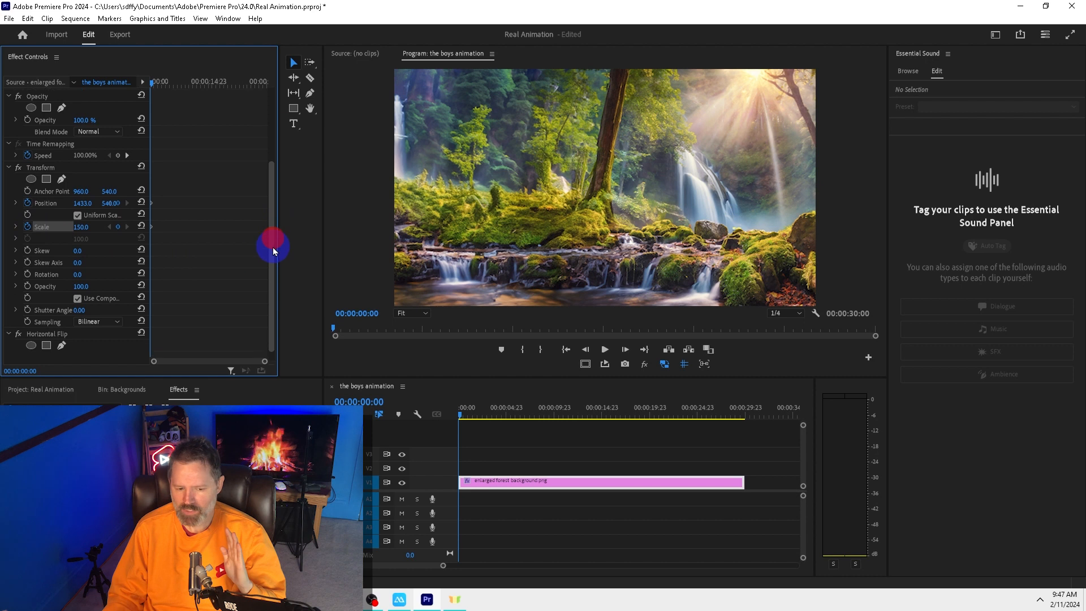
left_click(27, 250)
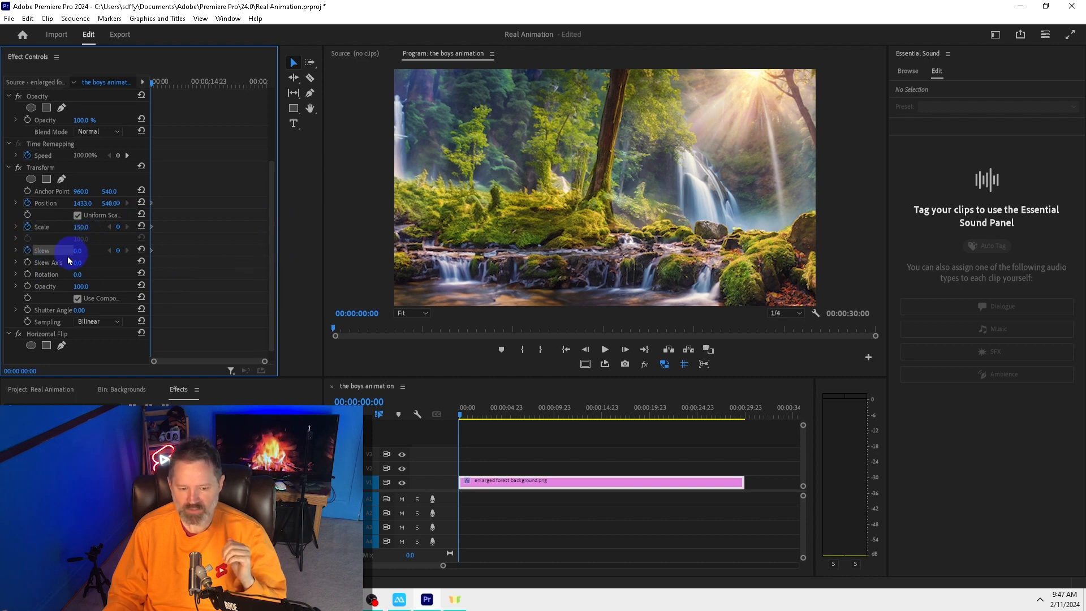
left_click(28, 274)
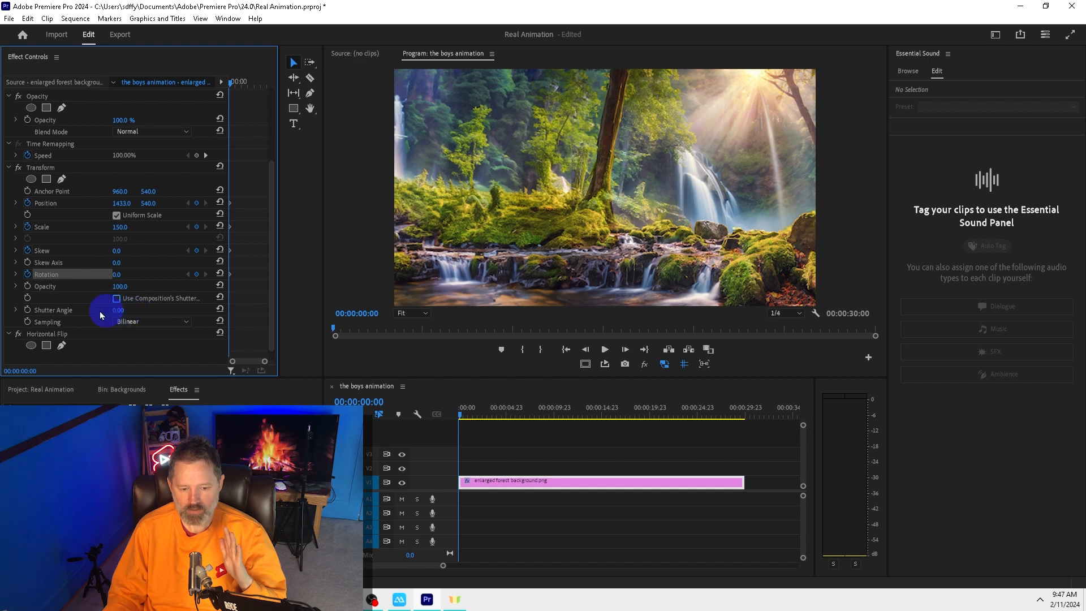
Turn off Use Composition's Shutter Angle in the Transform effect and set its Shutter Angle to 360
left_click_drag(124, 312, 461, 311)
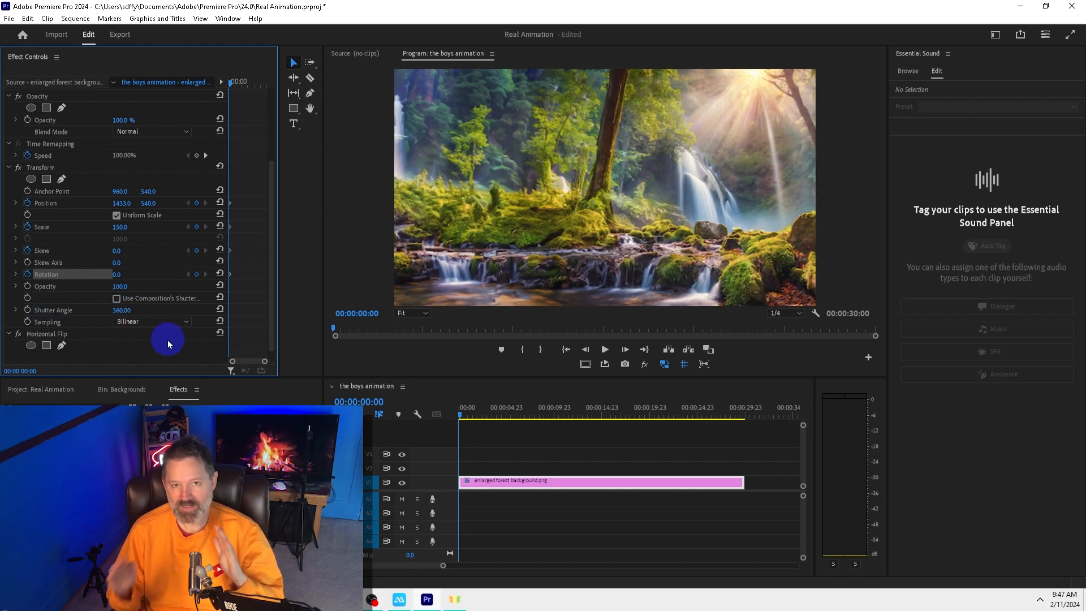
left_click_drag(227, 304, 156, 301)
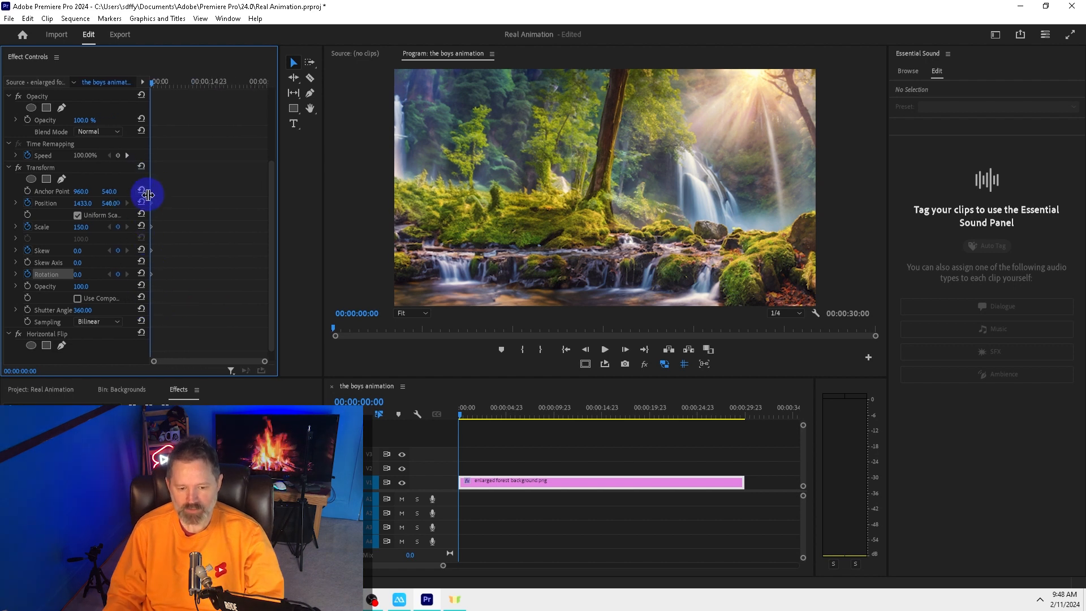
left_click(50, 292)
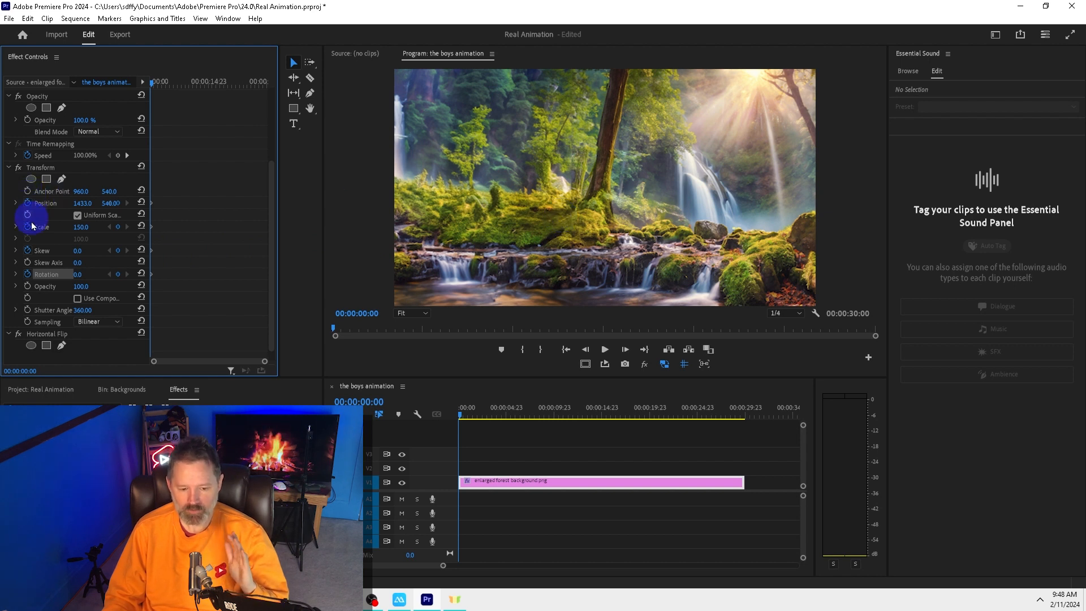
At 00:00:15:00, keyframe a lower horizontal Position in the Transform effect to slide the forest background left, and play the move from the start
left_click_drag(473, 413, 600, 417)
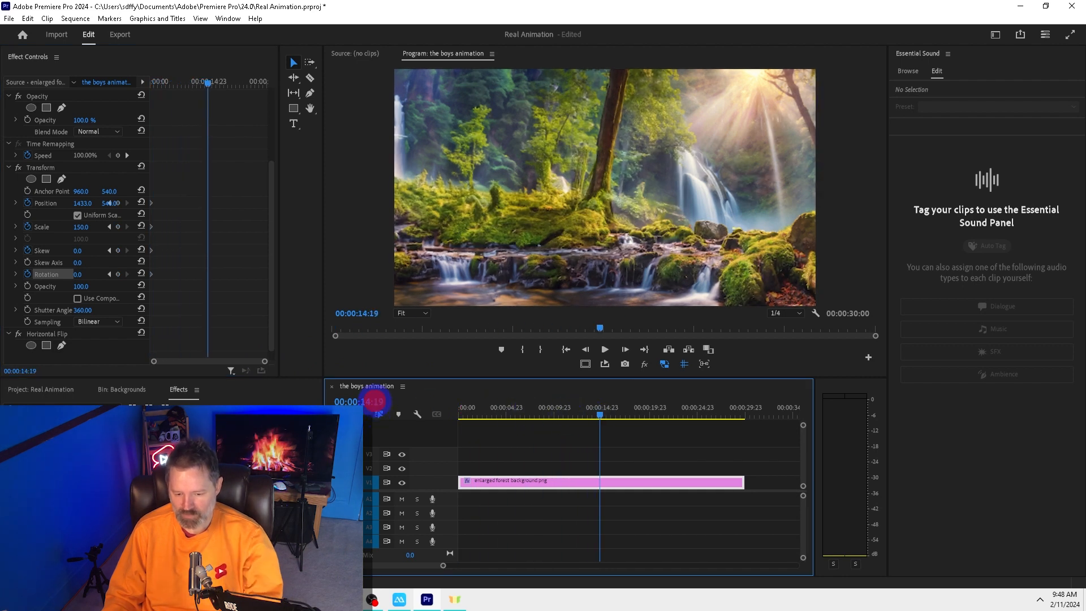
left_click(374, 401)
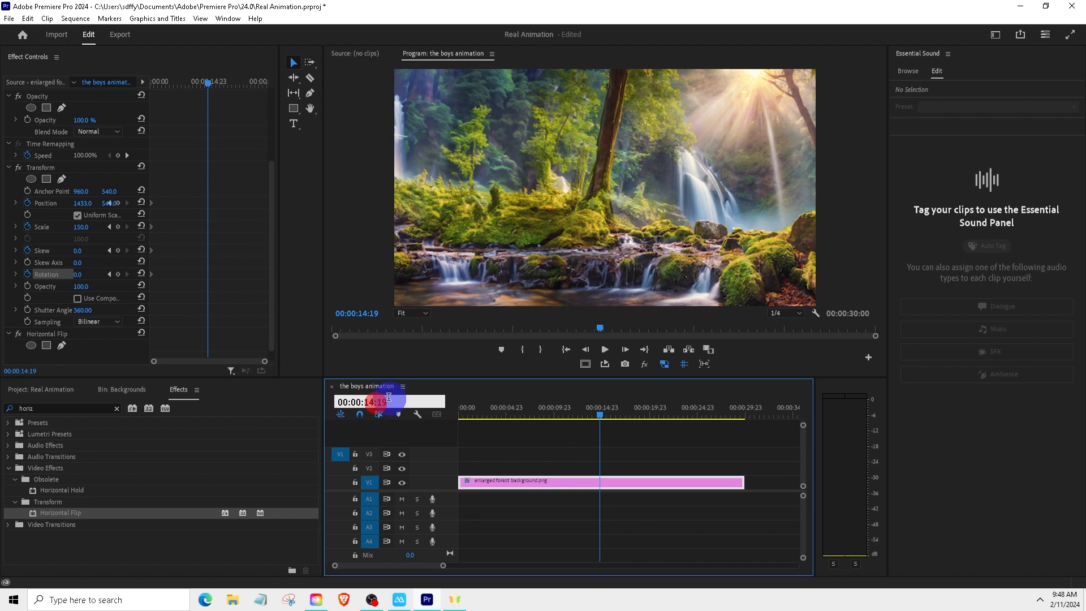
key("BackSpace")
type("5")
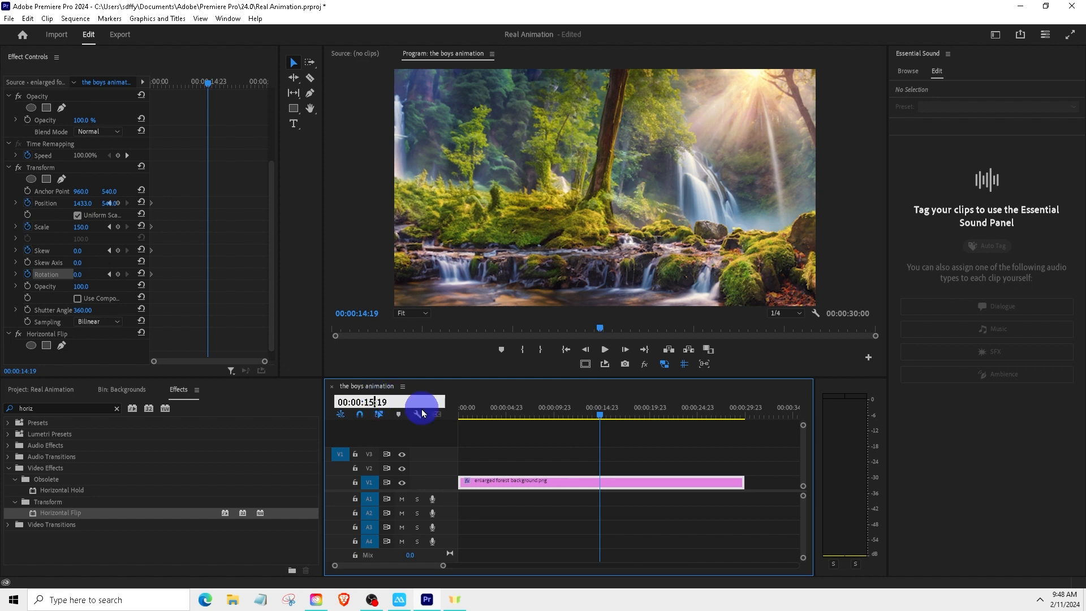
key("Return")
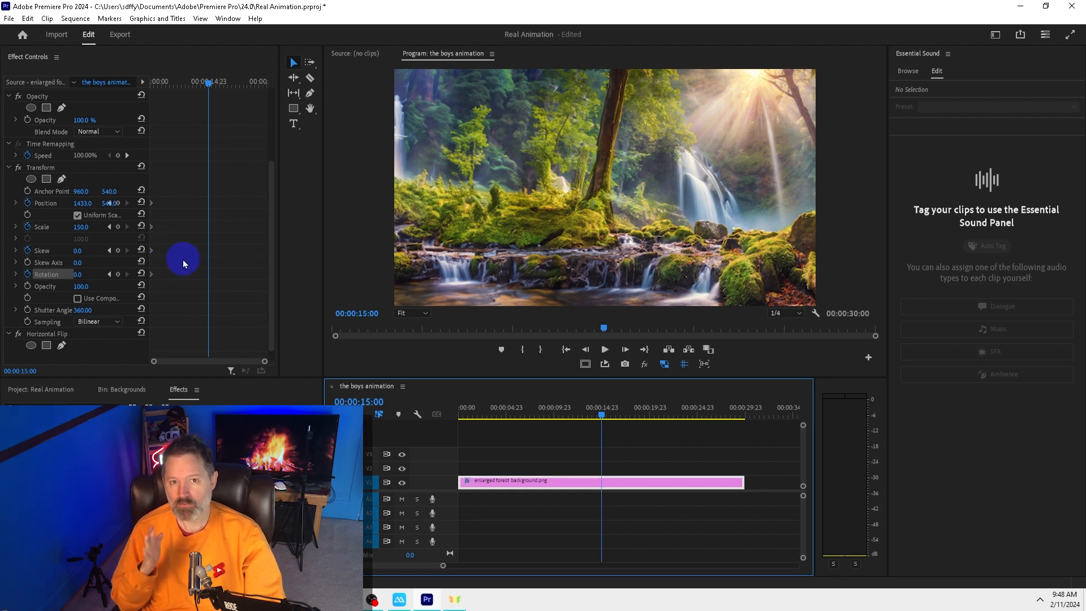
mouse_move(83, 203)
left_mouse_down()
mouse_move(31, 198)
mouse_move(78, 216)
left_mouse_up()
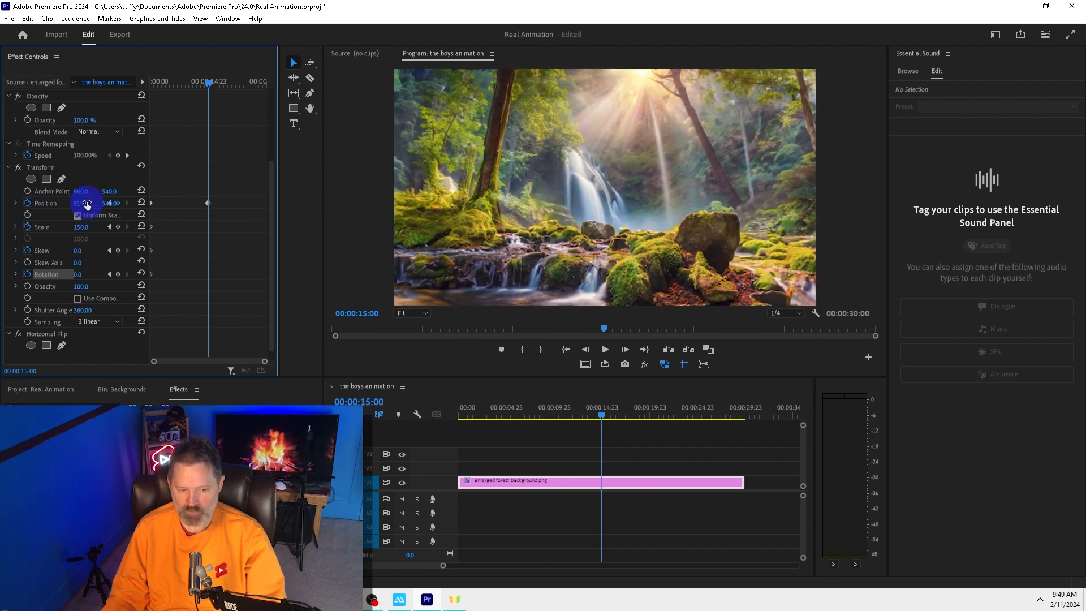
scroll(262, 107, "up", 5)
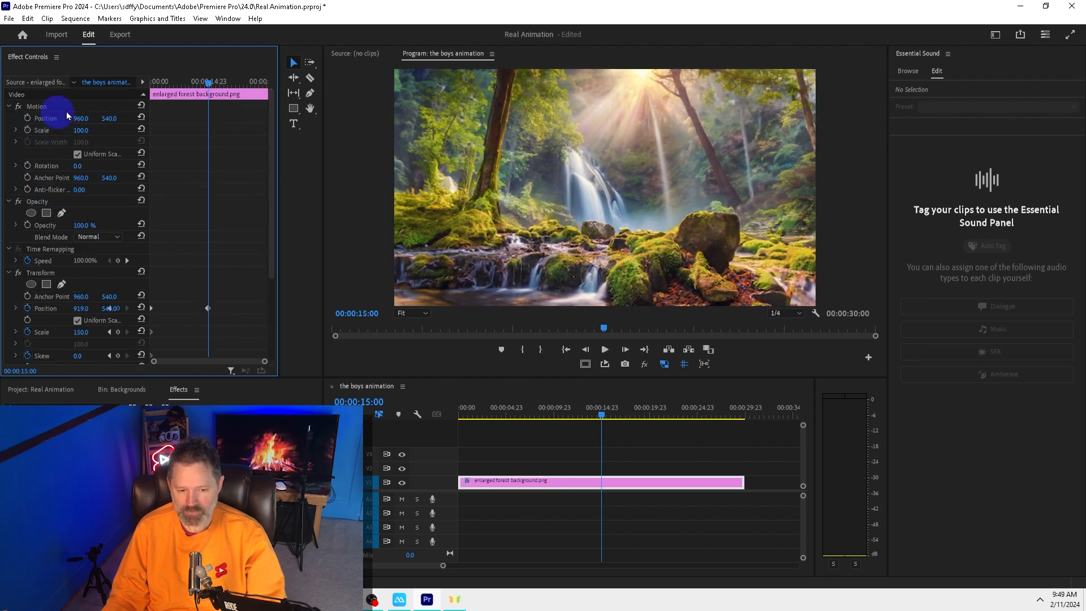
left_click_drag(271, 159, 272, 246)
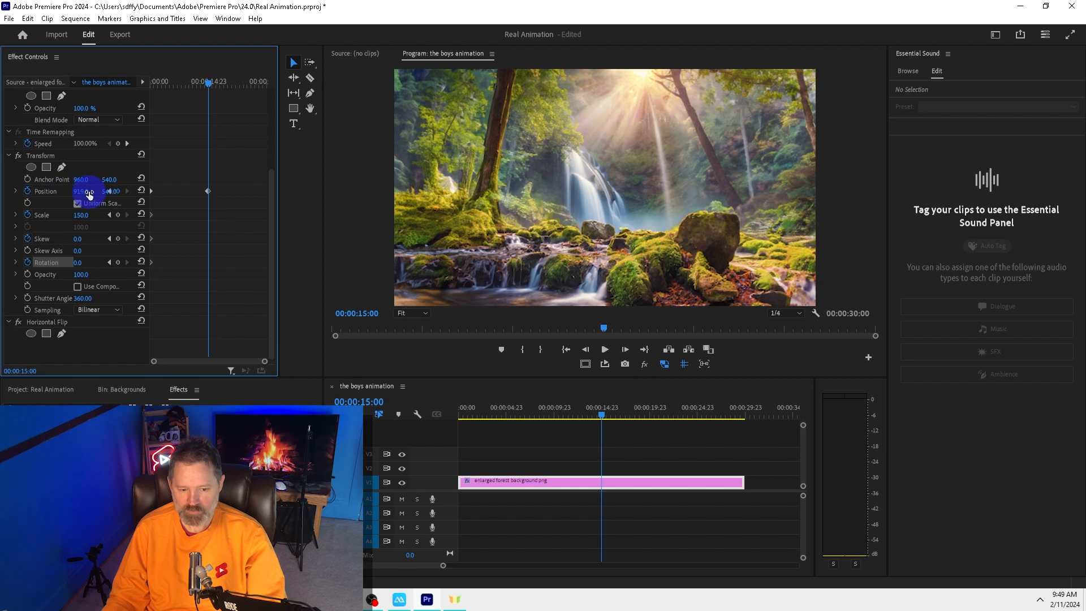
mouse_move(84, 191)
left_mouse_down()
mouse_move(21, 201)
mouse_move(139, 192)
mouse_move(93, 190)
left_mouse_up()
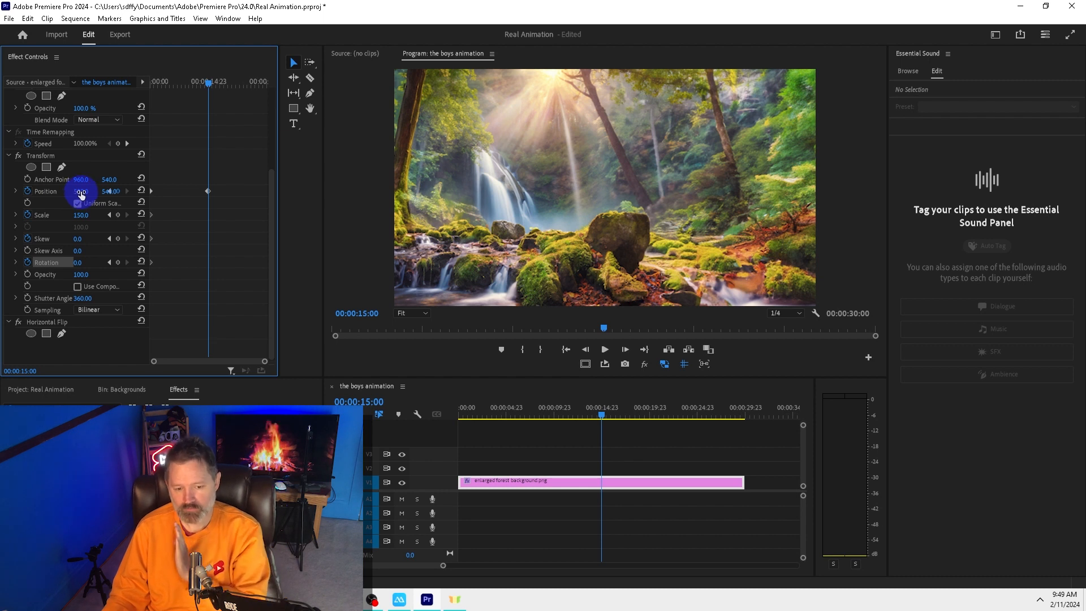
left_click(566, 350)
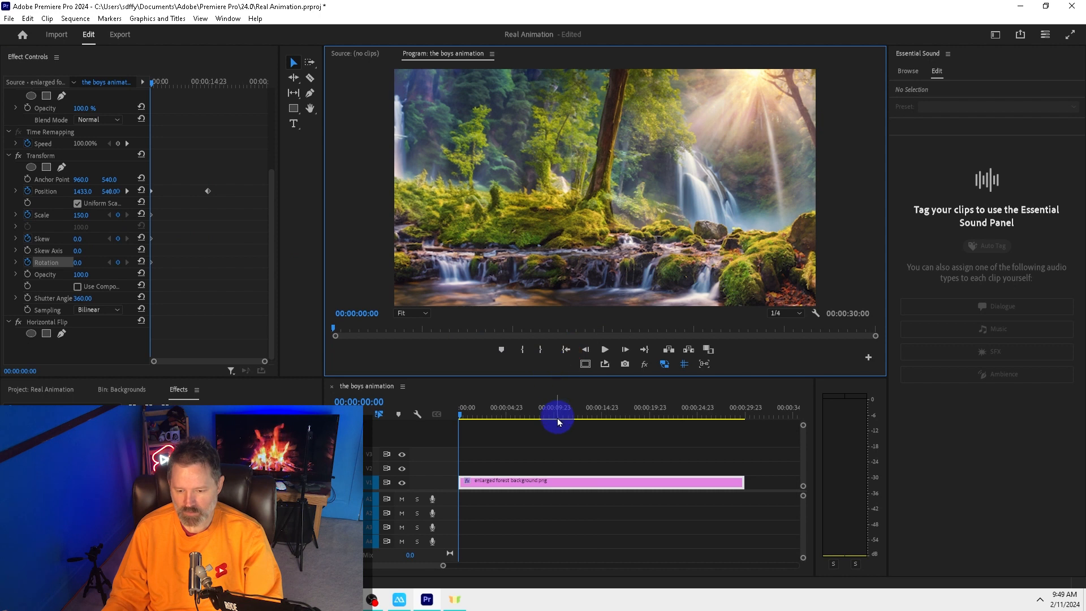
key("space")
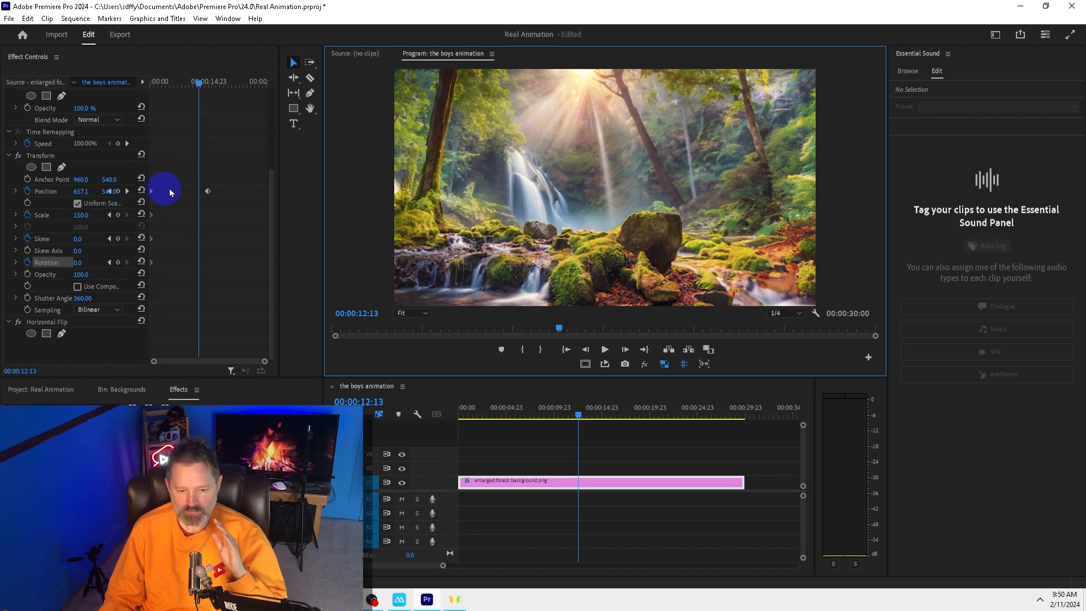
Apply Ease Out to the Transform effect's first Position keyframe and Ease In to its second Position keyframe using temporal interpolation
right_click(152, 195)
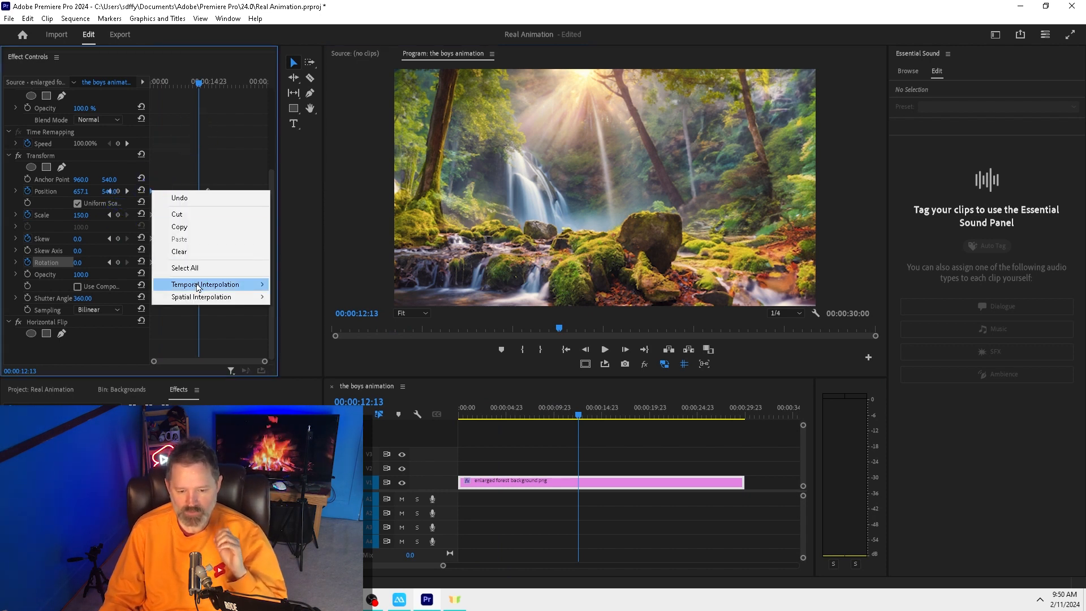
mouse_move(202, 287)
left_click(300, 362)
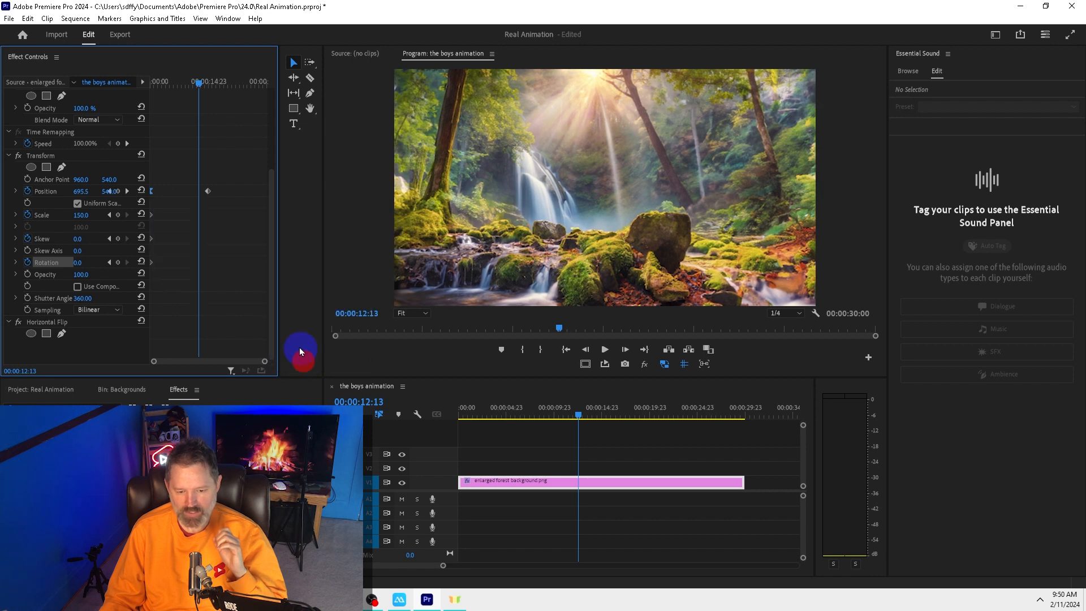
right_click(209, 191)
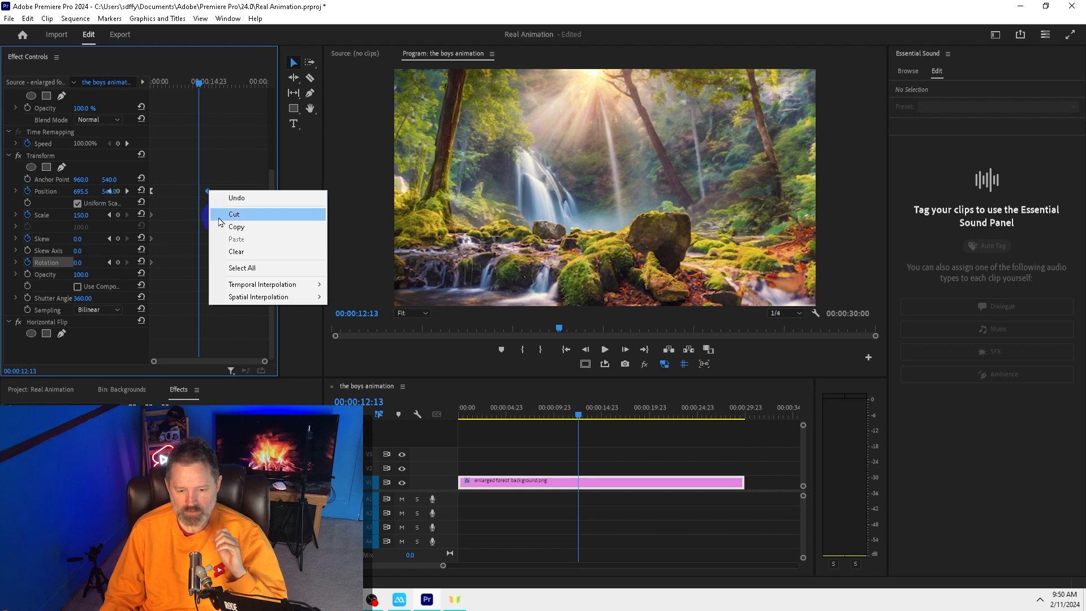
mouse_move(249, 284)
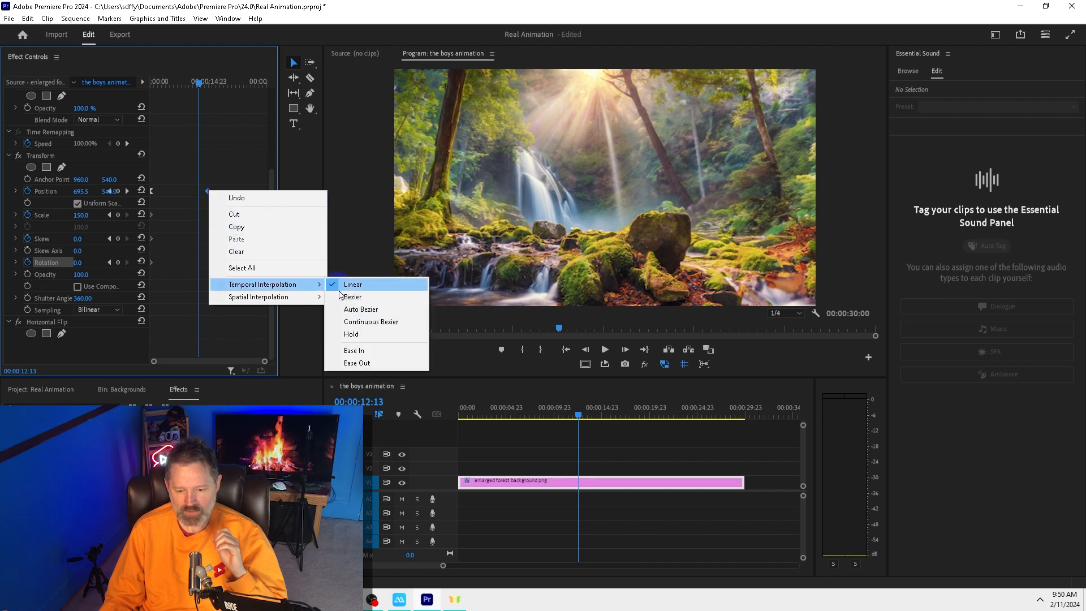
left_click(357, 356)
Preview the eased background move from the start and reduce the program monitor's height to give the timeline more room
left_click(565, 350)
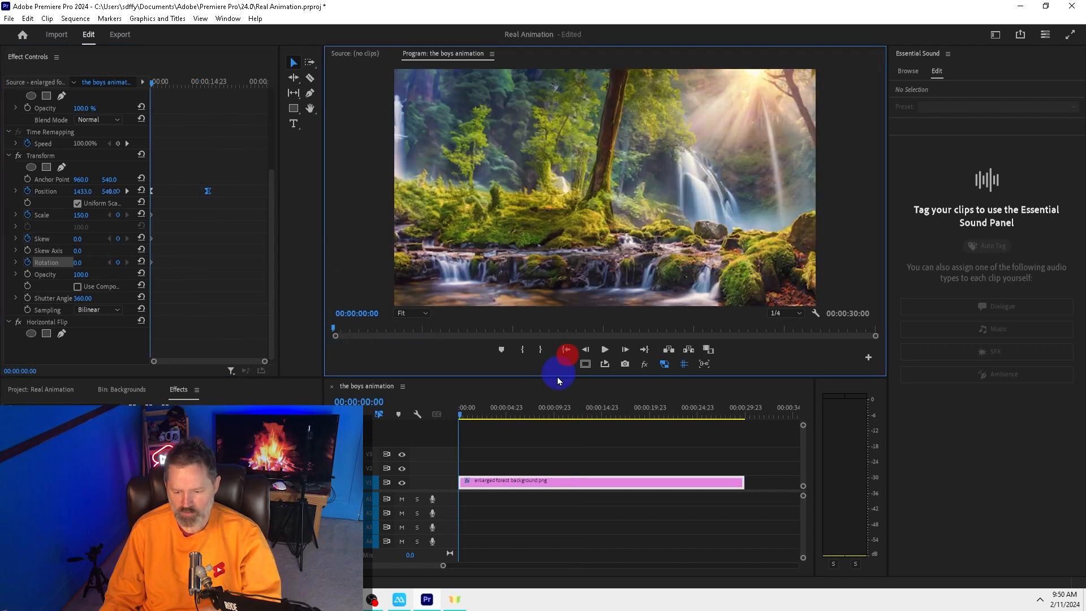
key("space")
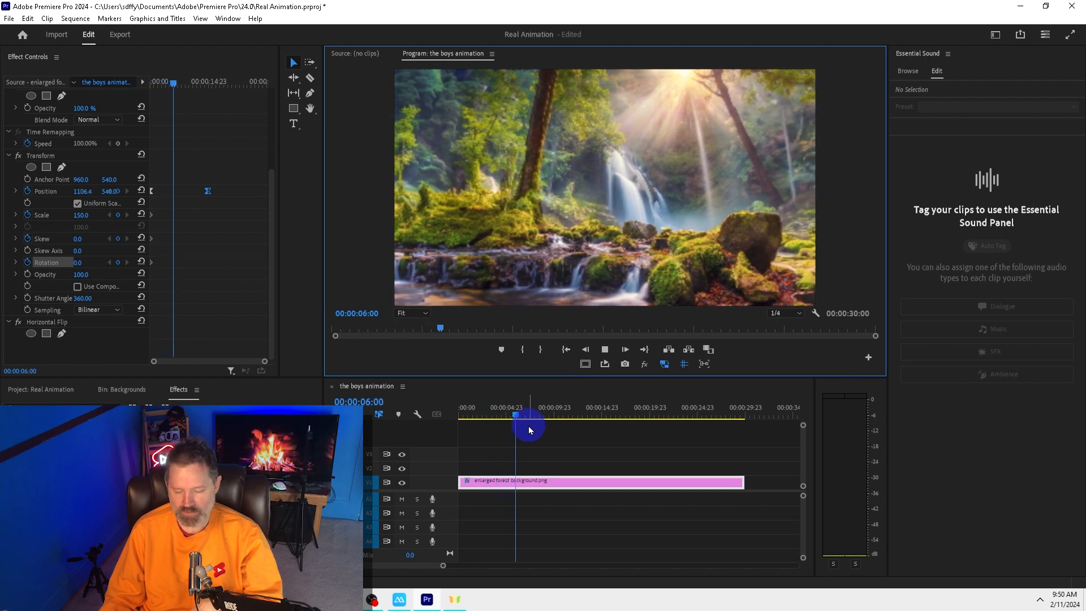
key("space")
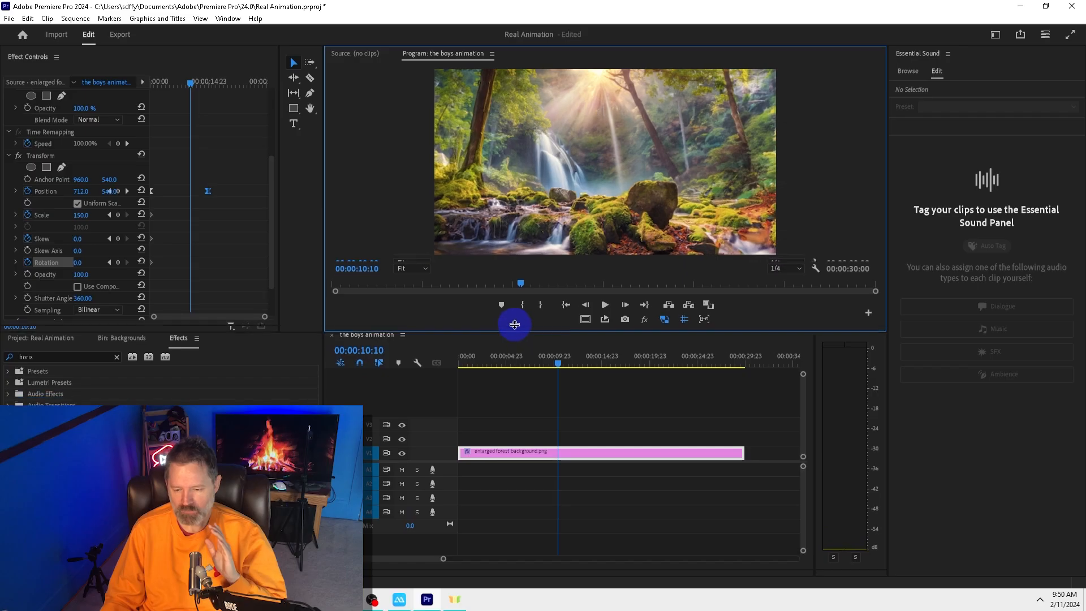
left_click_drag(517, 322, 512, 306)
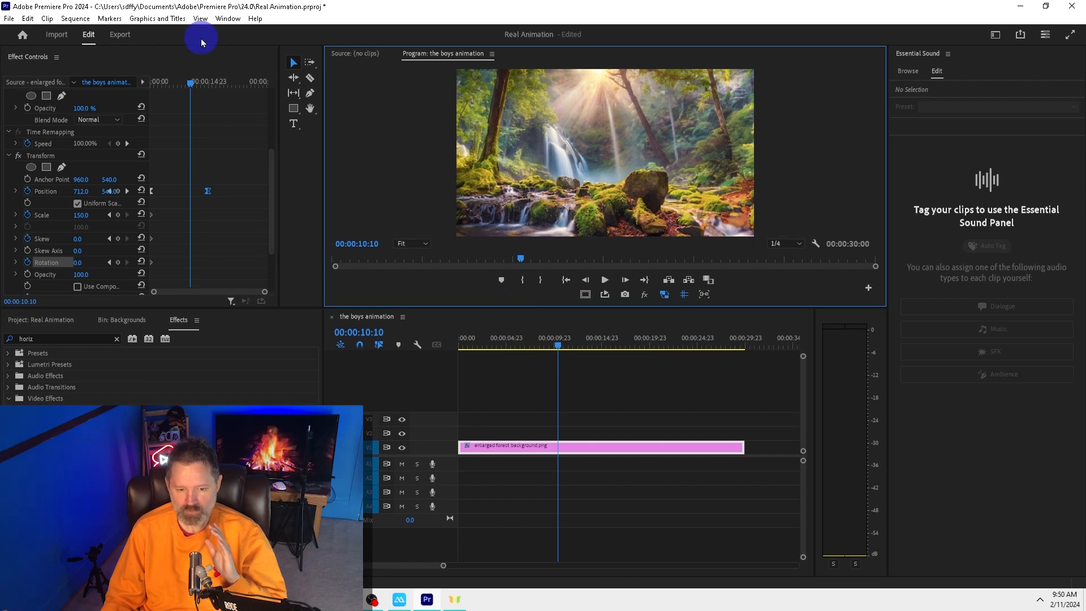
left_click(200, 18)
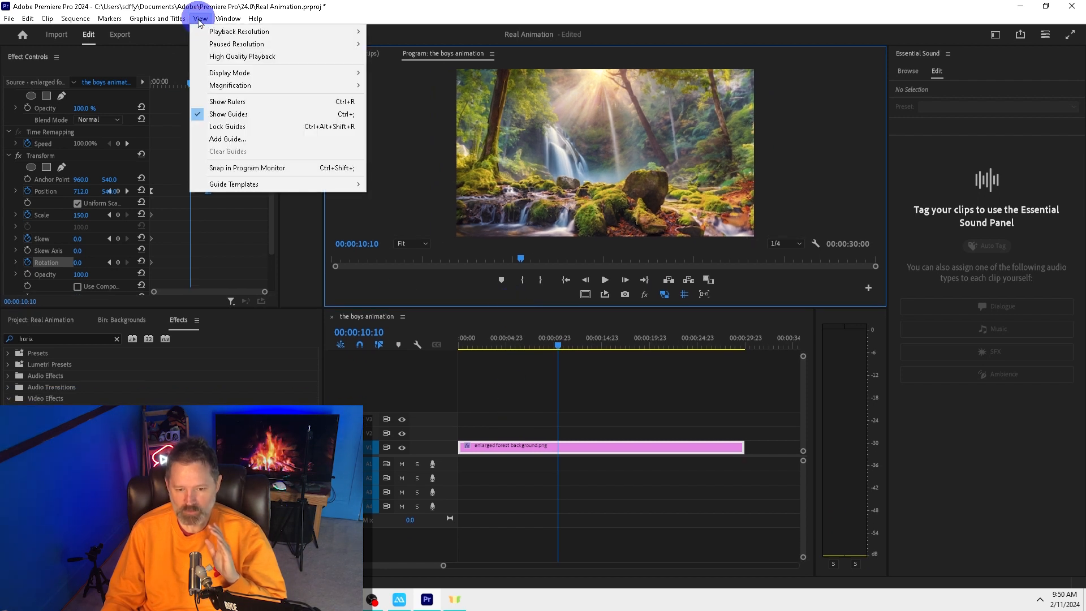
mouse_move(205, 31)
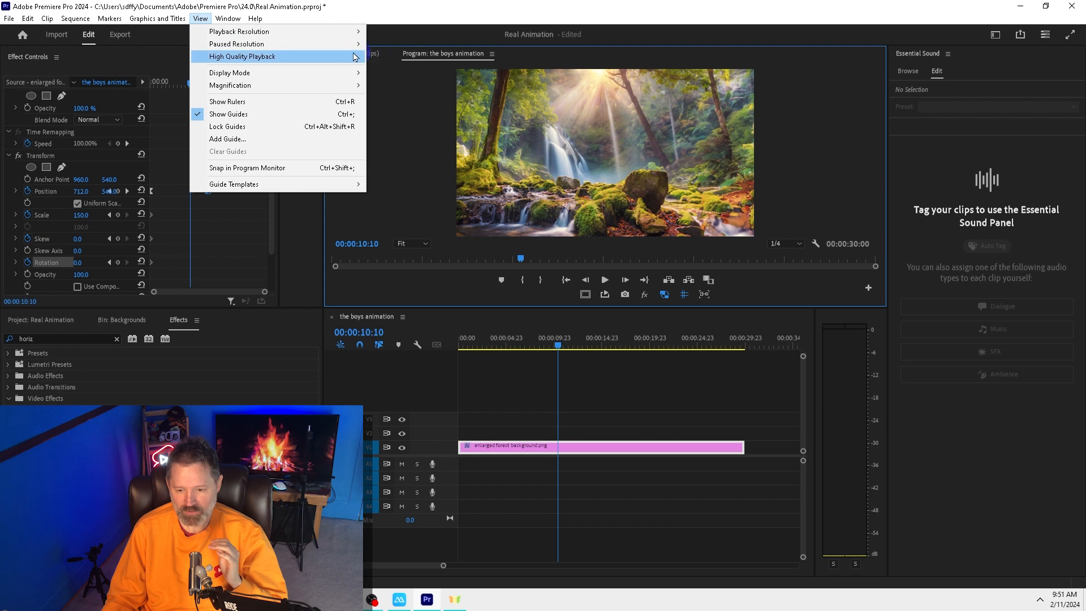
left_click(581, 371)
left_click_drag(572, 342, 553, 340)
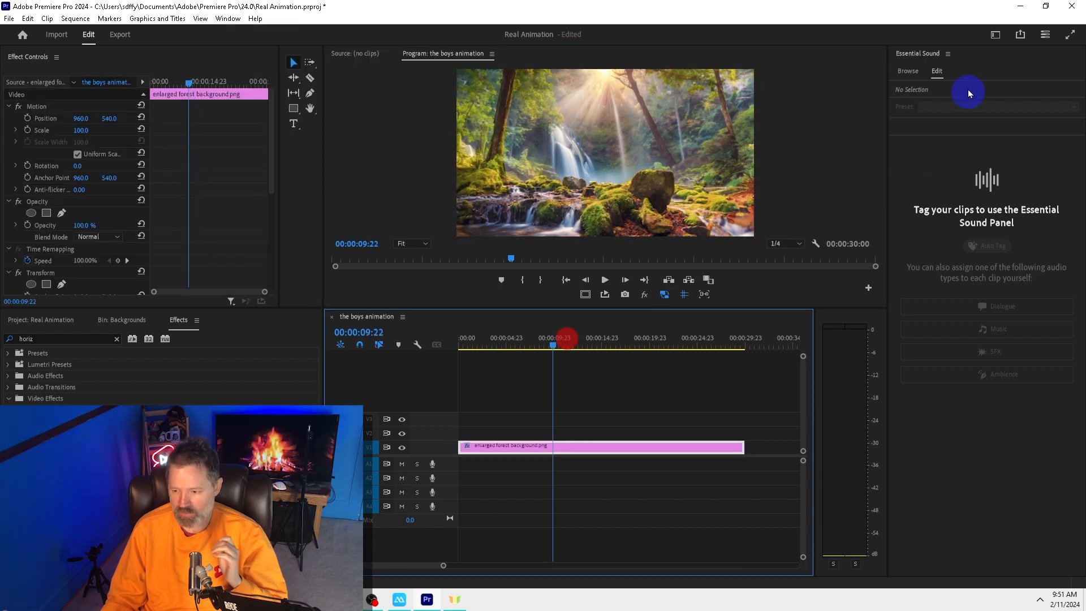
Close the Essential Sound panel and narrow the Effect Controls area to widen the program monitor
left_click(949, 54)
left_click(930, 56)
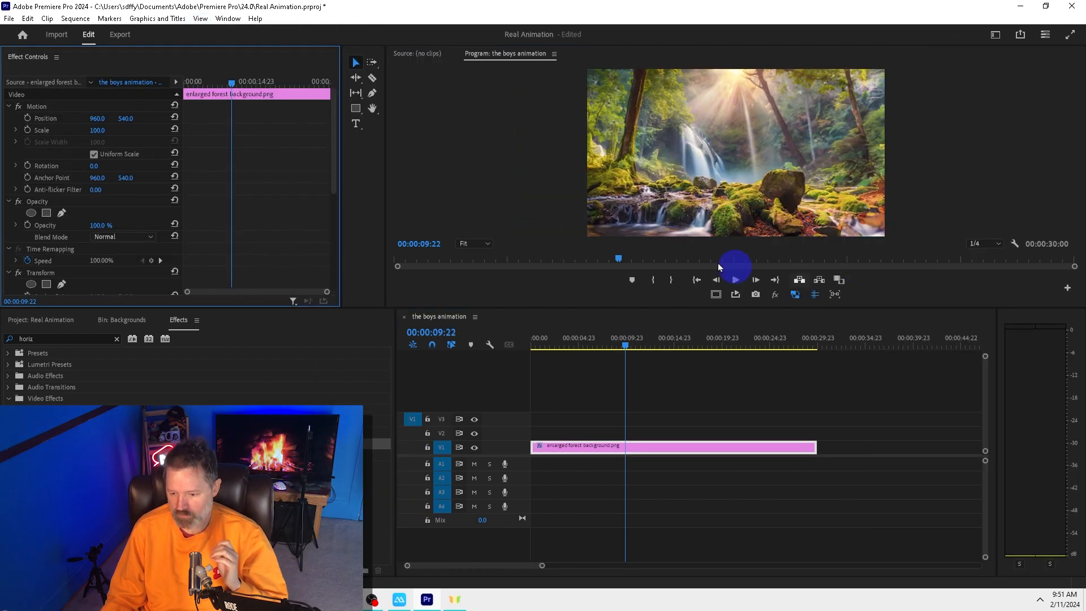
left_click_drag(386, 195, 286, 187)
Play the forest background animation again from the start to check its smoothness in the resized monitor
left_click(646, 279)
key("space")
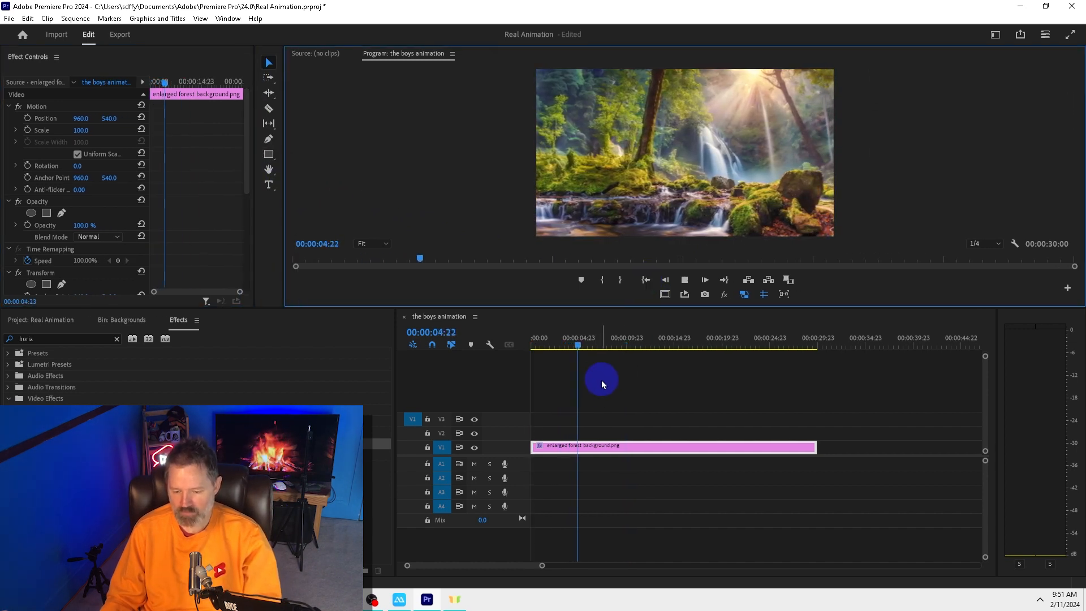
left_click_drag(696, 348, 643, 355)
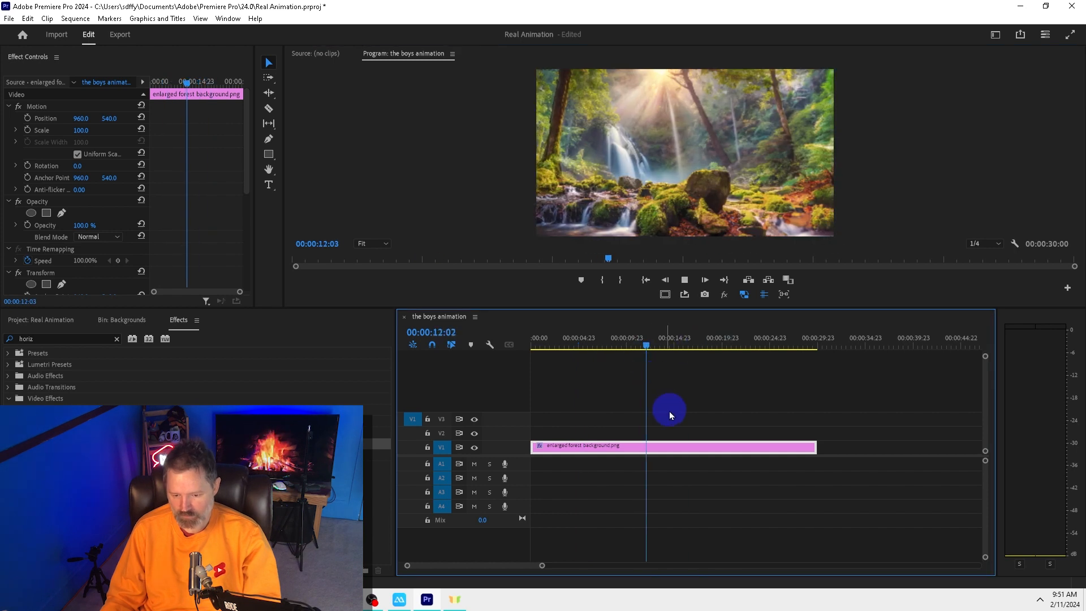
key("space")
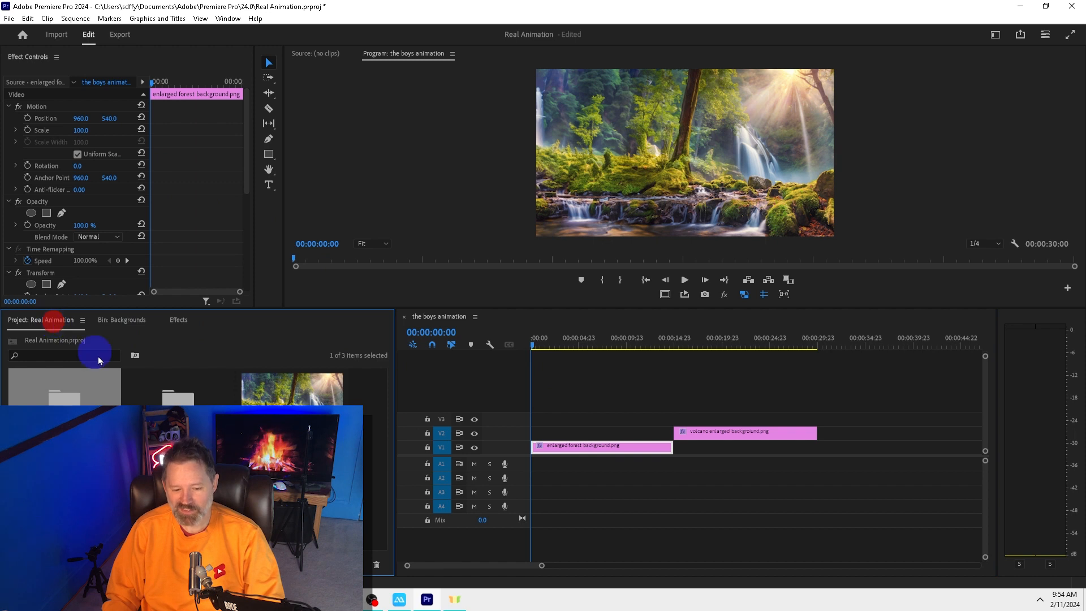
Open the characters bin, place complete joe.png on track V3 at the start of the sequence, and briefly play it
double_click(178, 397)
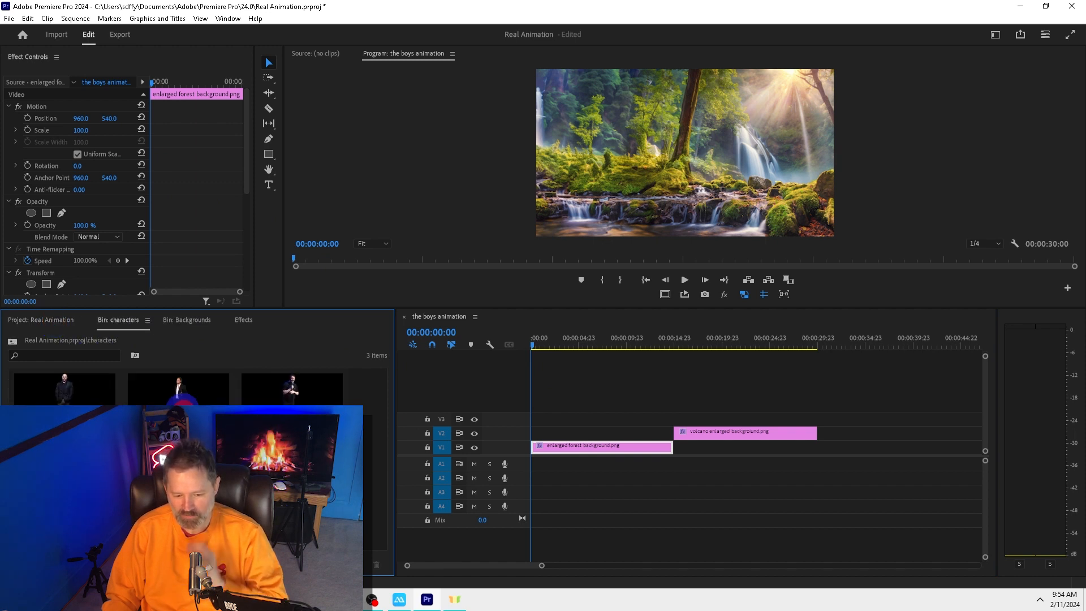
left_click_drag(49, 393, 538, 417)
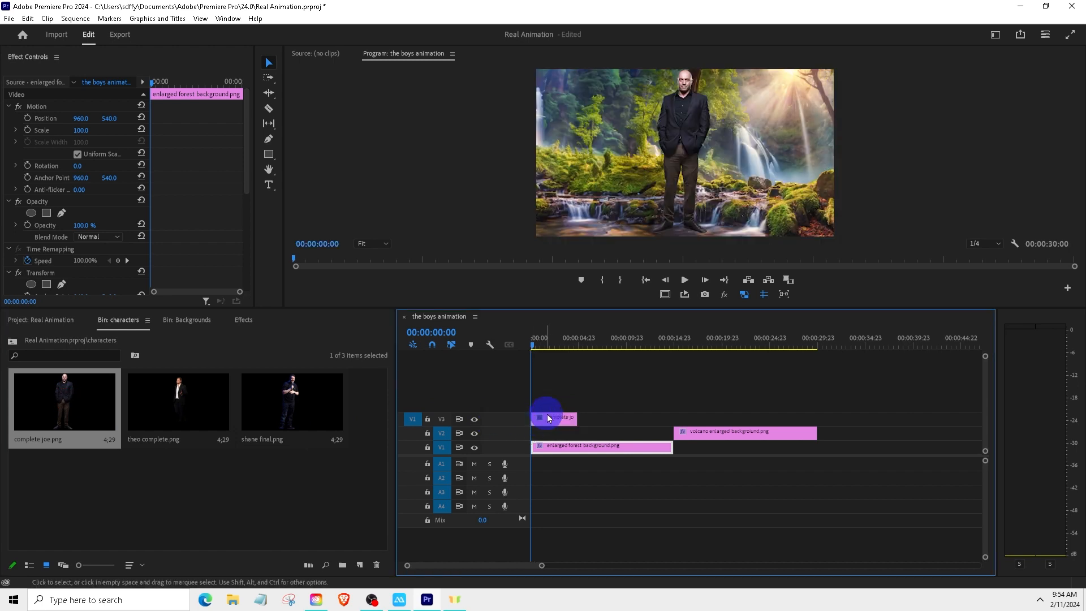
key("space")
key("space")
Set the complete joe.png clip's Scale to 50 and move the character beyond the frame's left edge, at about -25.6, 616.6
left_click_drag(678, 175, 629, 187)
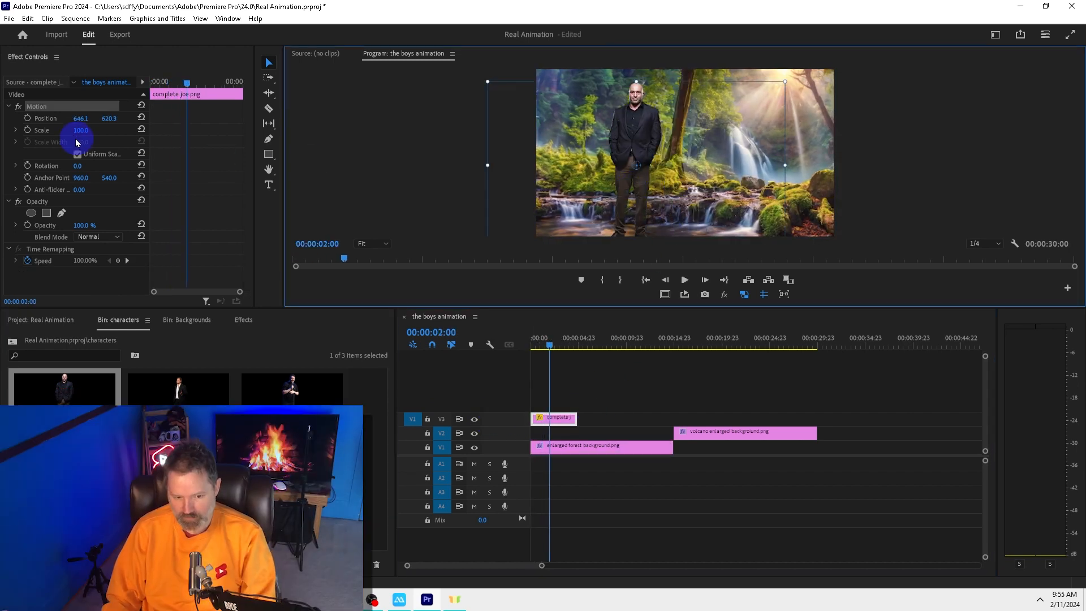
left_click_drag(81, 130, 82, 130)
type("50")
key("Return")
left_click(635, 205)
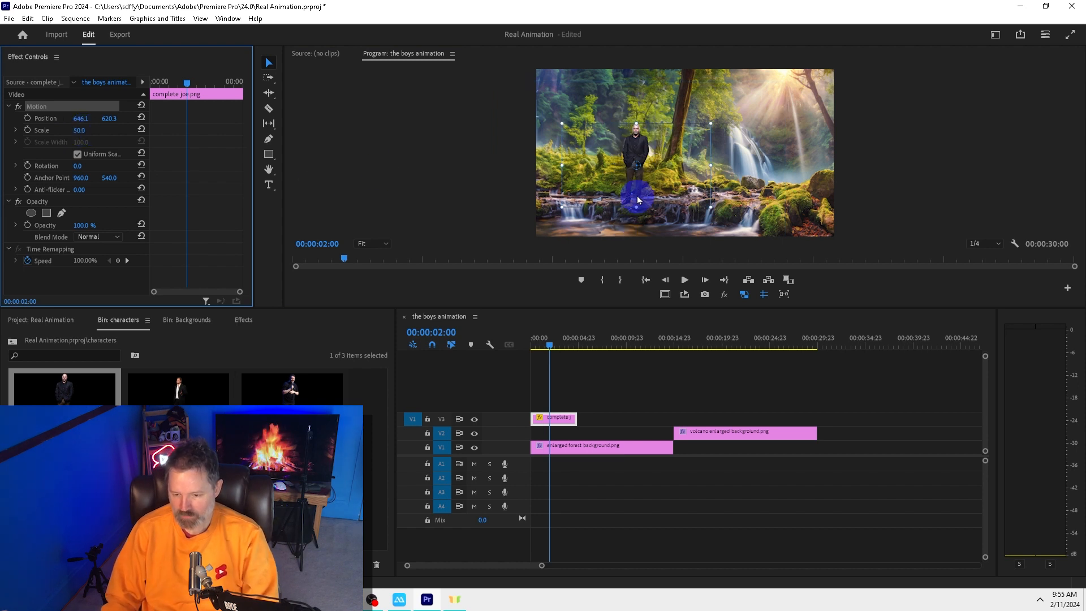
left_click_drag(628, 182, 537, 184)
left_click_drag(537, 184, 529, 184)
Add starting keyframes for Motion Position and Scale on the complete joe.png clip at 00:00:00:00
left_click_drag(549, 344, 504, 348)
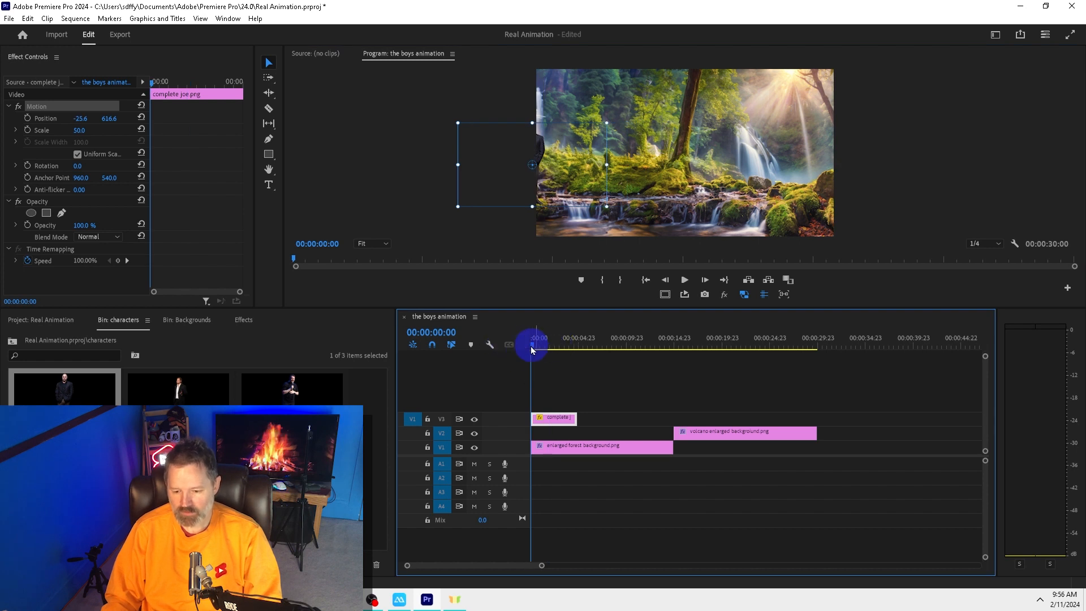
left_click(27, 118)
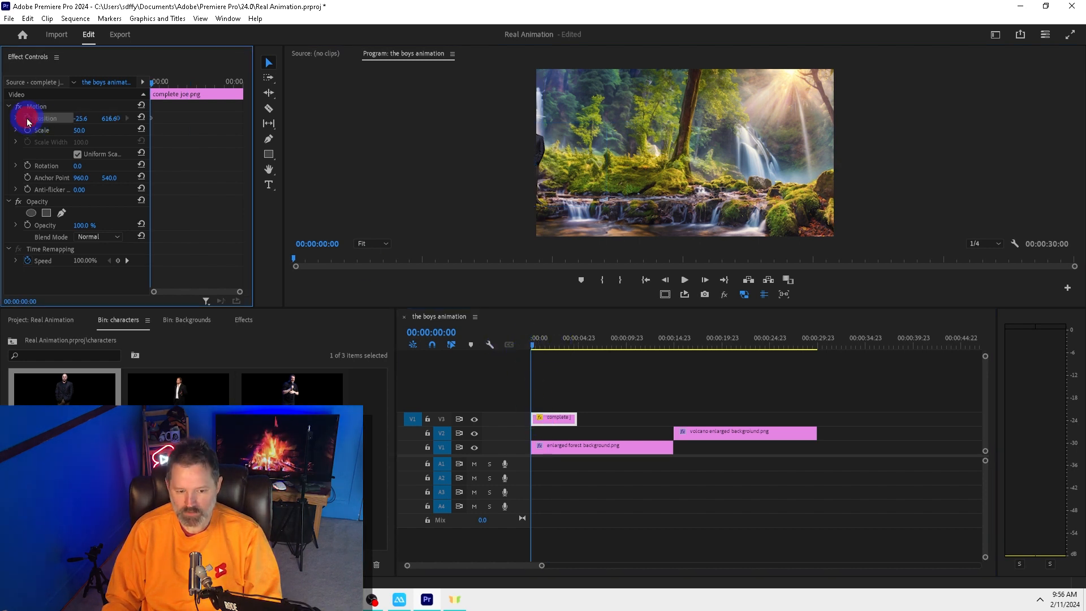
left_click(29, 132)
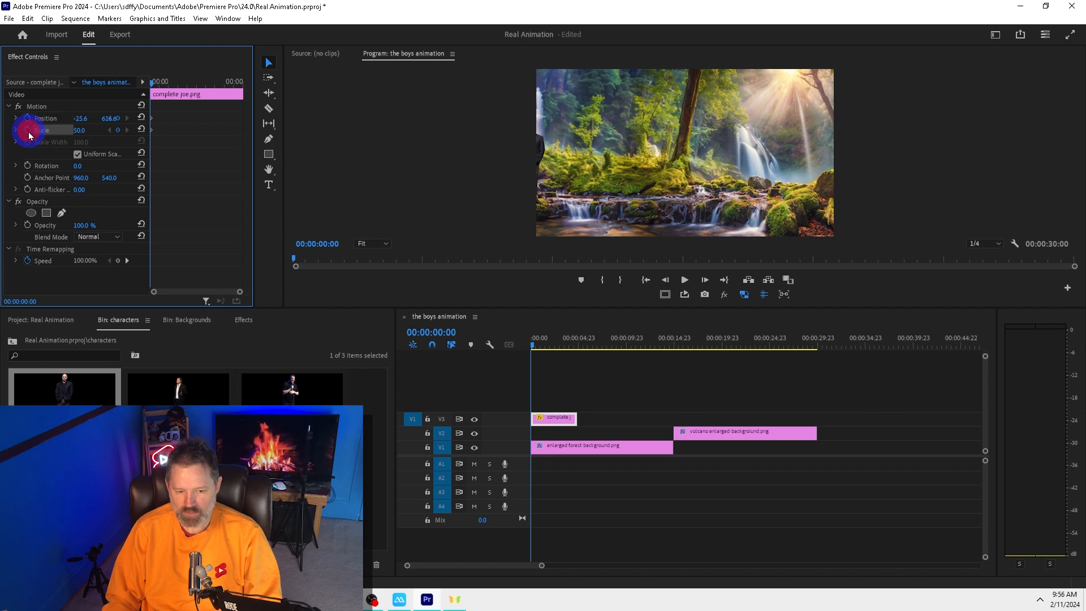
Target track V3 and place the playhead on the last frame of the complete joe.png clip, at 00:00:04:22
left_click_drag(532, 345, 545, 347)
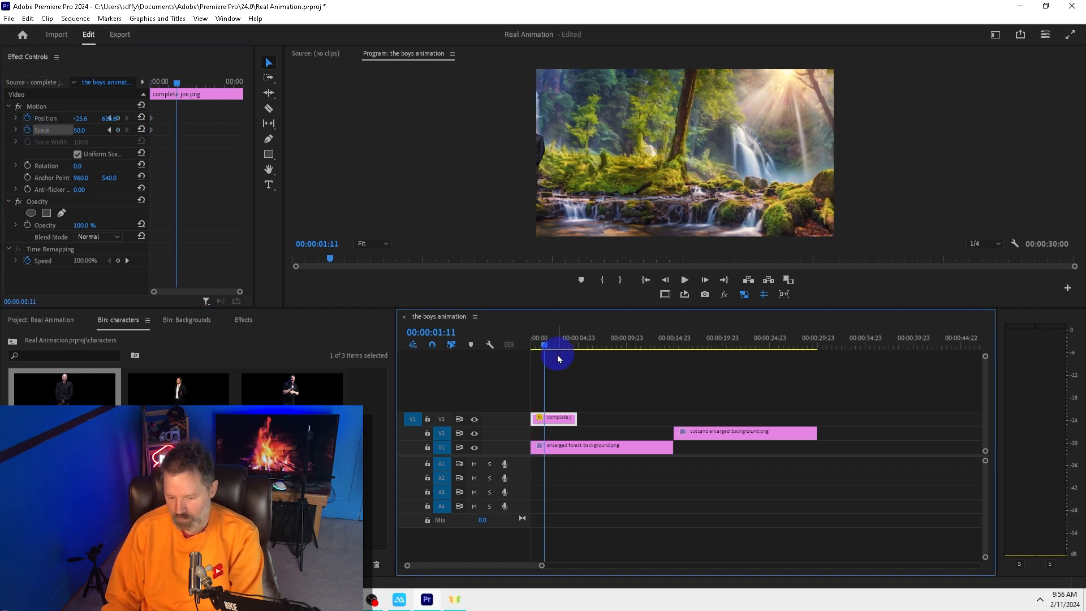
key("Down")
left_click(563, 344)
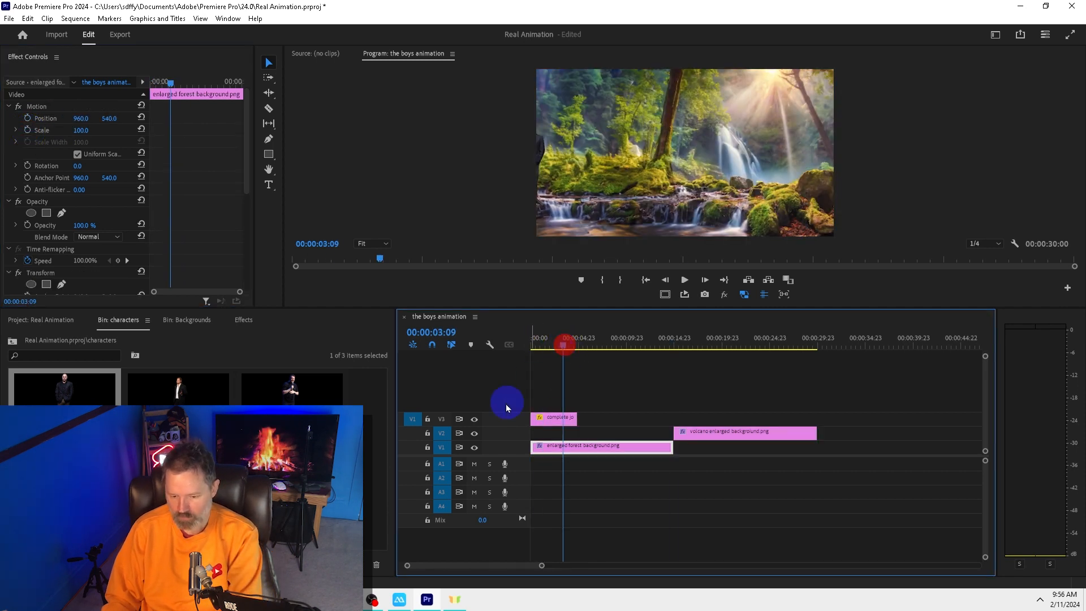
left_click(442, 419)
key("Down")
left_click(665, 282)
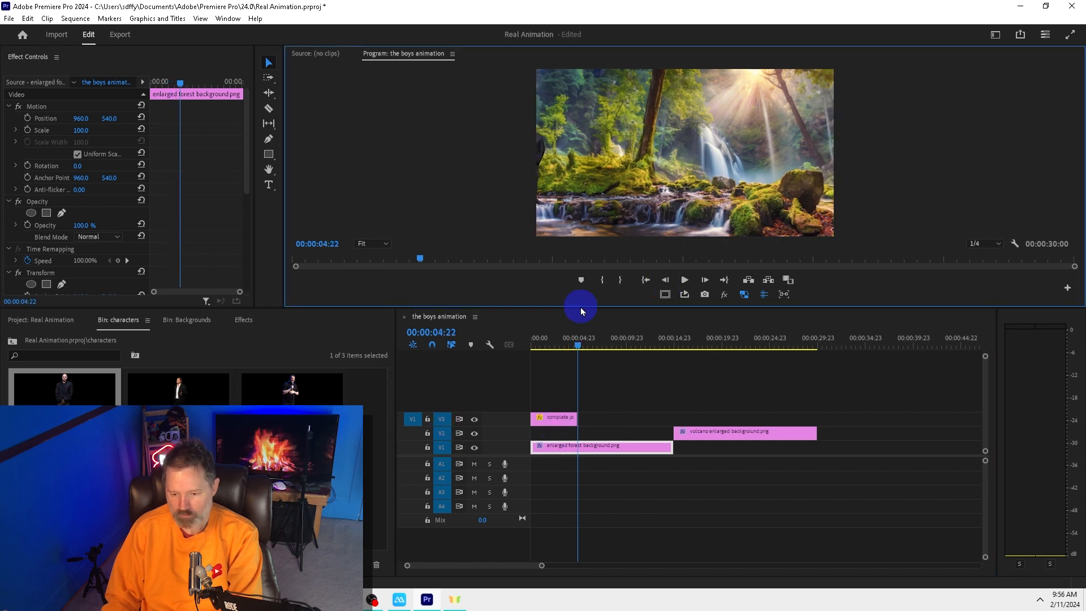
Set the Position X of complete joe.png to 968.4 at 00:00:04:22 and play the character's entrance from the sequence start
left_click_drag(87, 119, 83, 119)
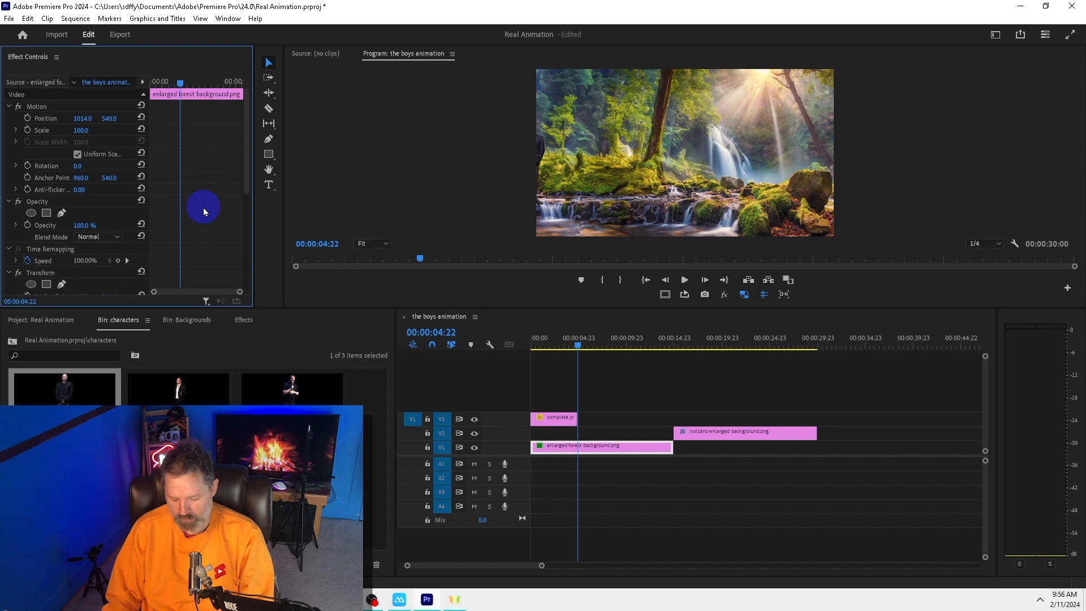
key("ctrl+z")
left_click(553, 418)
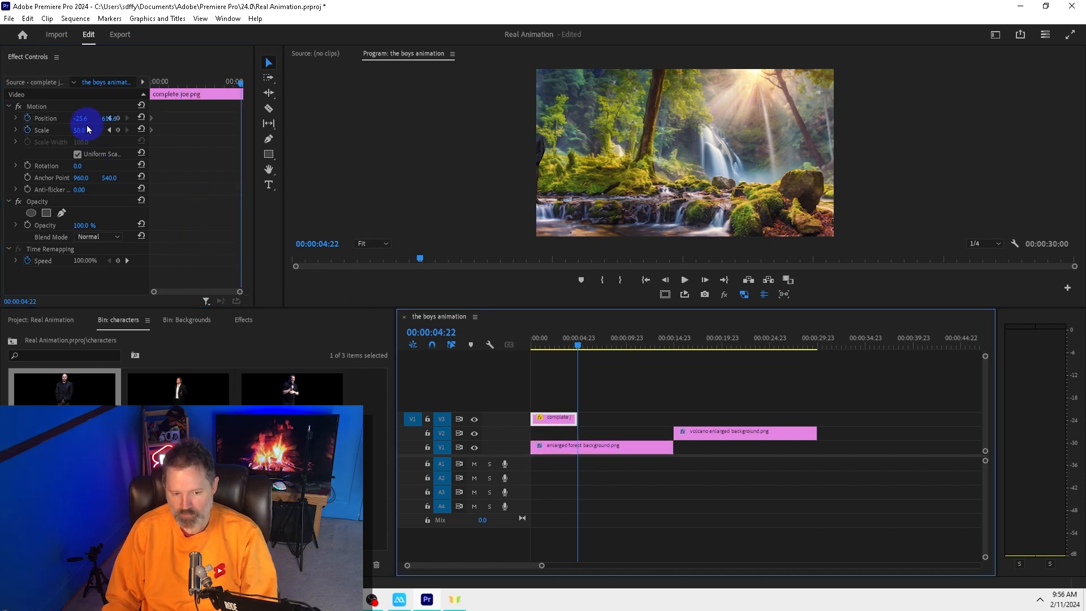
left_click_drag(82, 121, 161, 261)
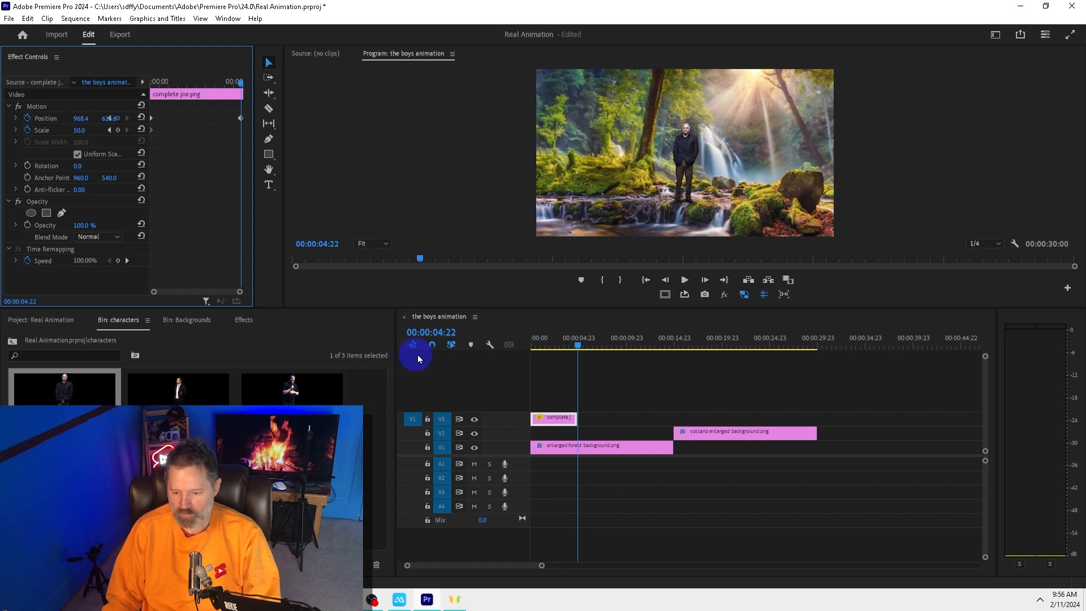
left_click(635, 305)
key("Home")
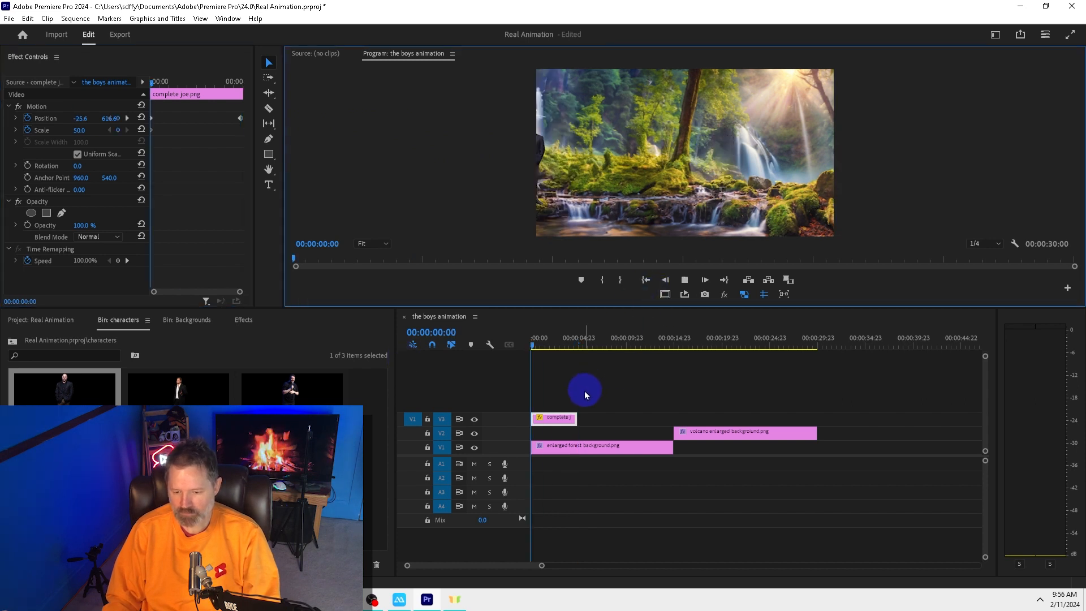
key("space")
Extend the complete joe.png clip to the end of the forest background, play it, and return the playhead to the start
left_click(603, 449)
key("Home")
left_click_drag(576, 419, 668, 419)
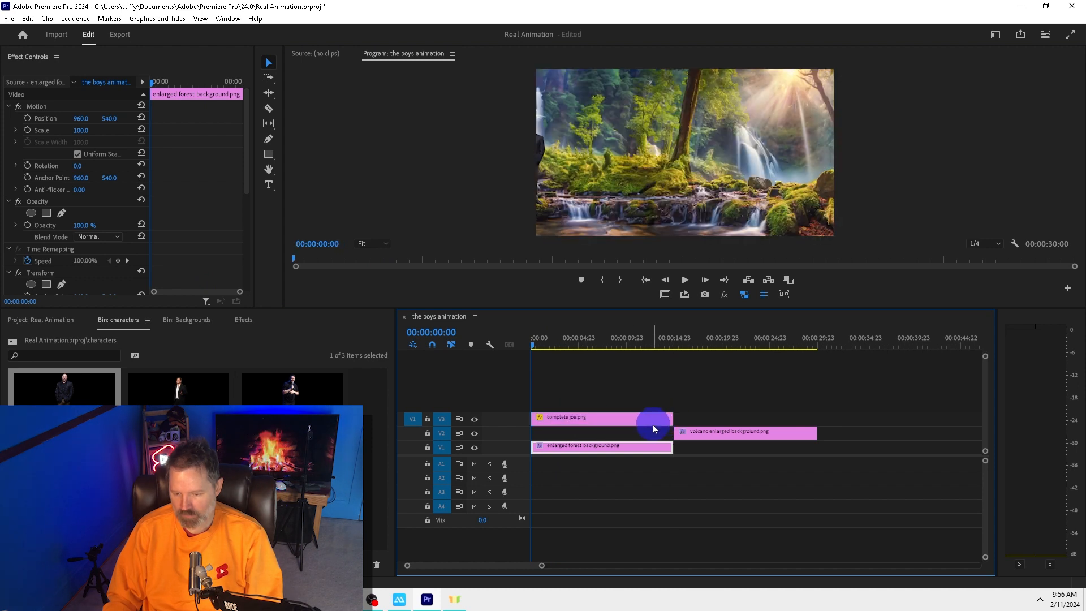
key("space")
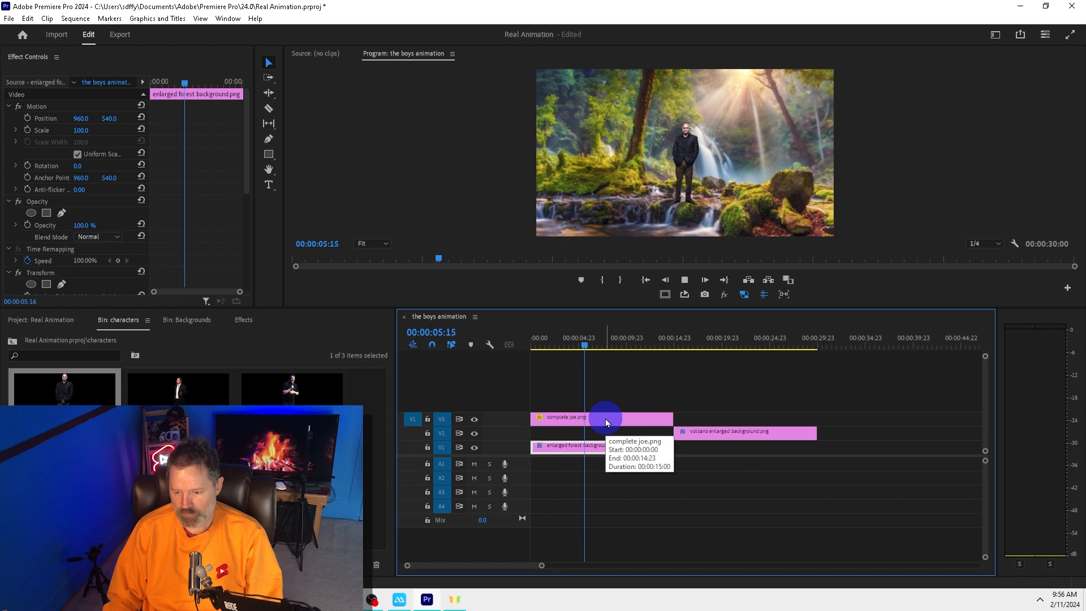
left_click(605, 346)
left_click_drag(616, 344, 479, 344)
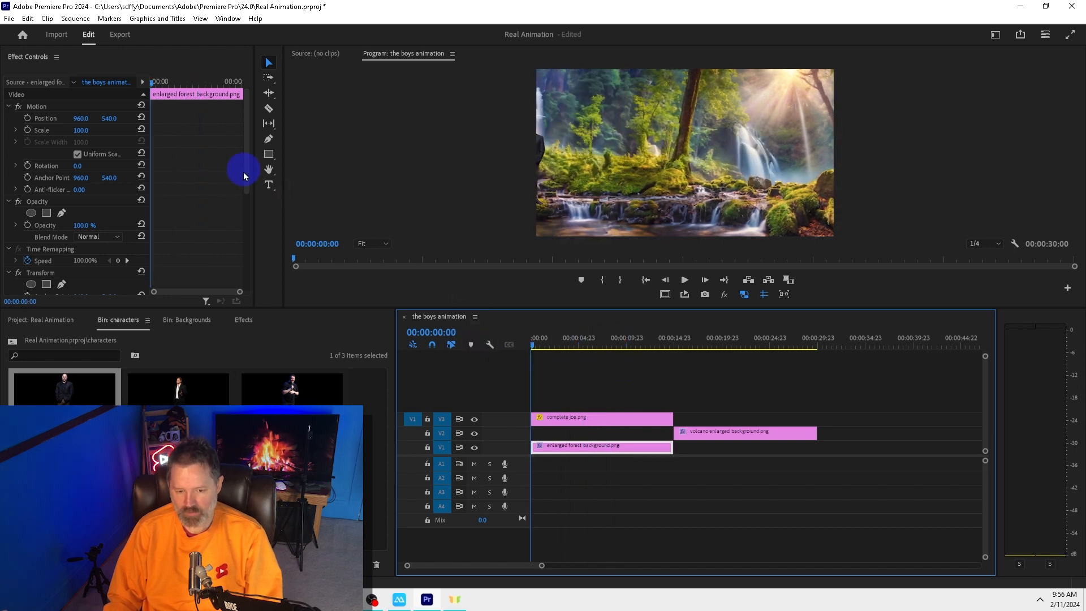
Delete all Position and Scale keyframes from complete joe.png, reset both properties, and turn off their keyframing
left_click(552, 418)
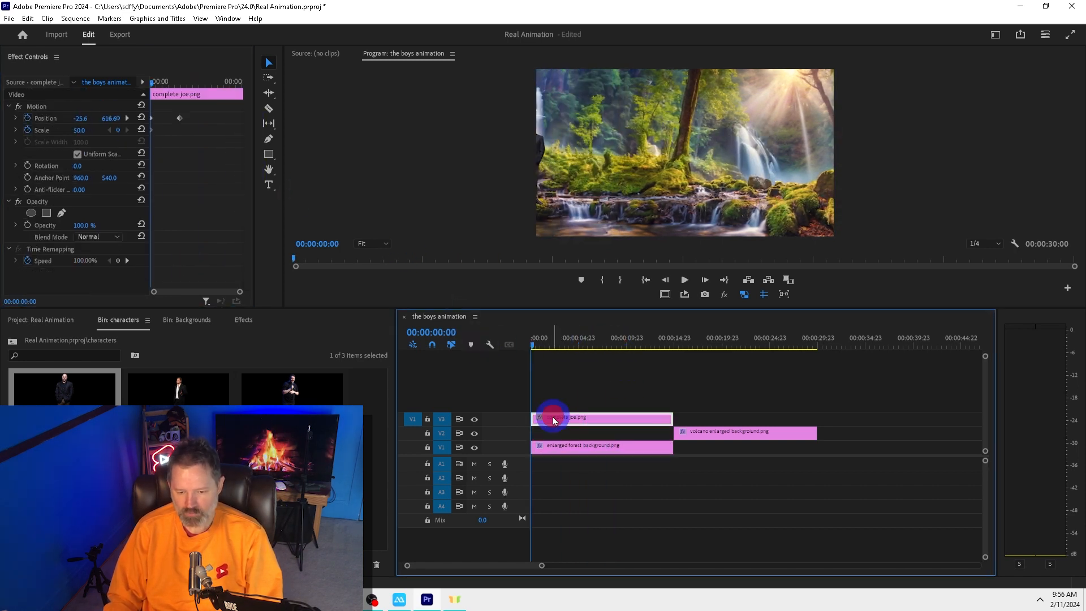
left_click(199, 109)
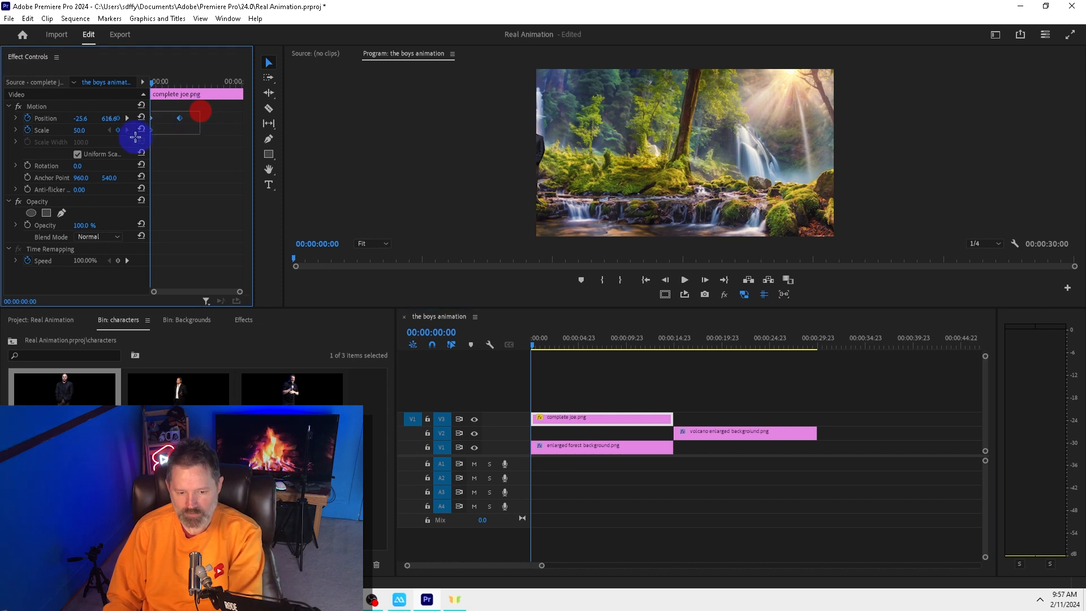
left_click(141, 118)
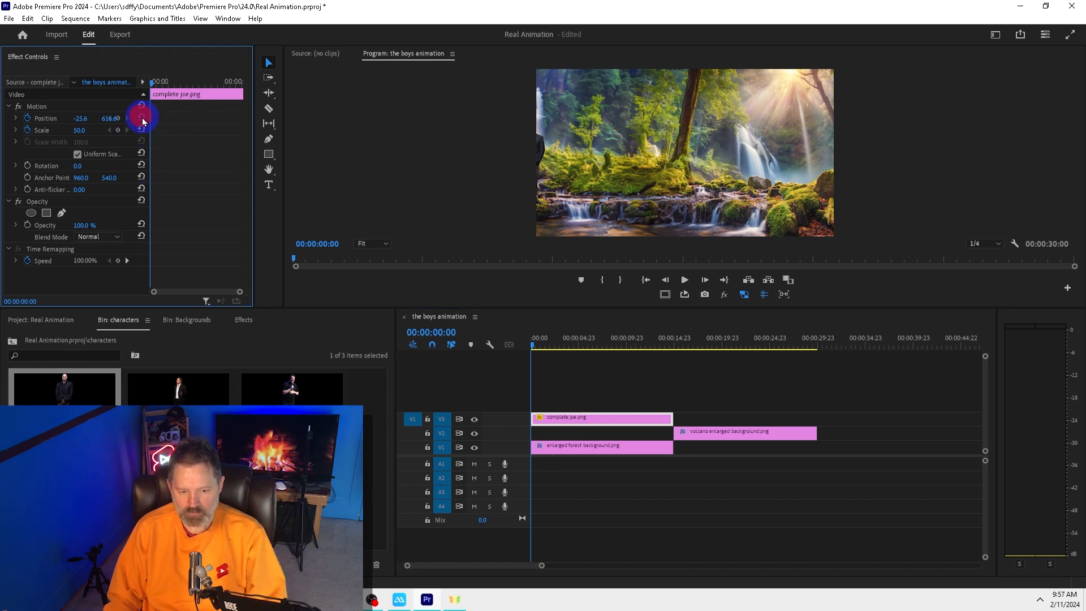
left_click(141, 129)
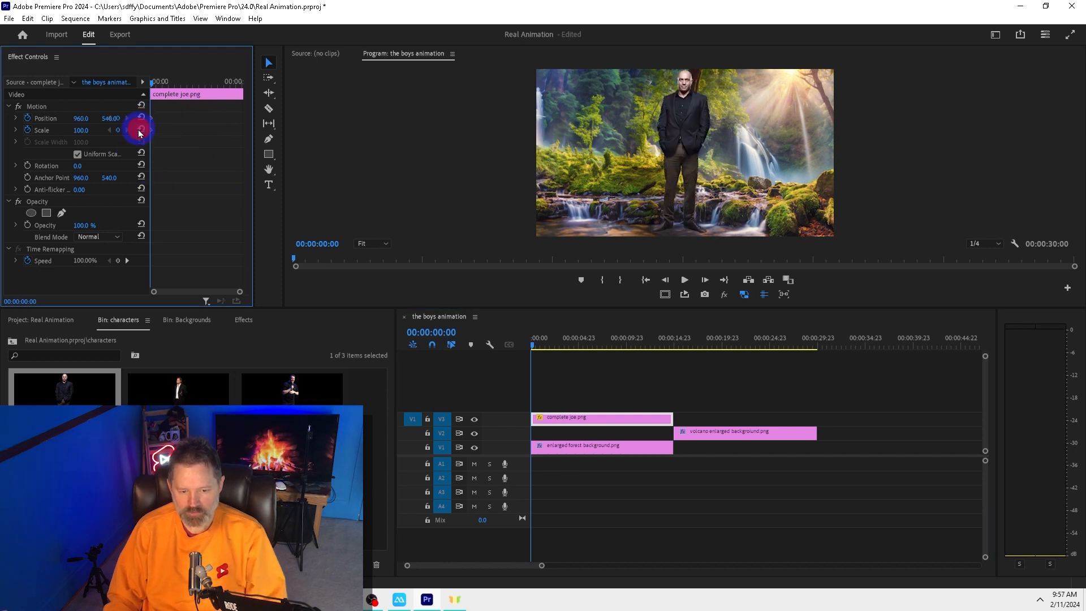
left_click(28, 118)
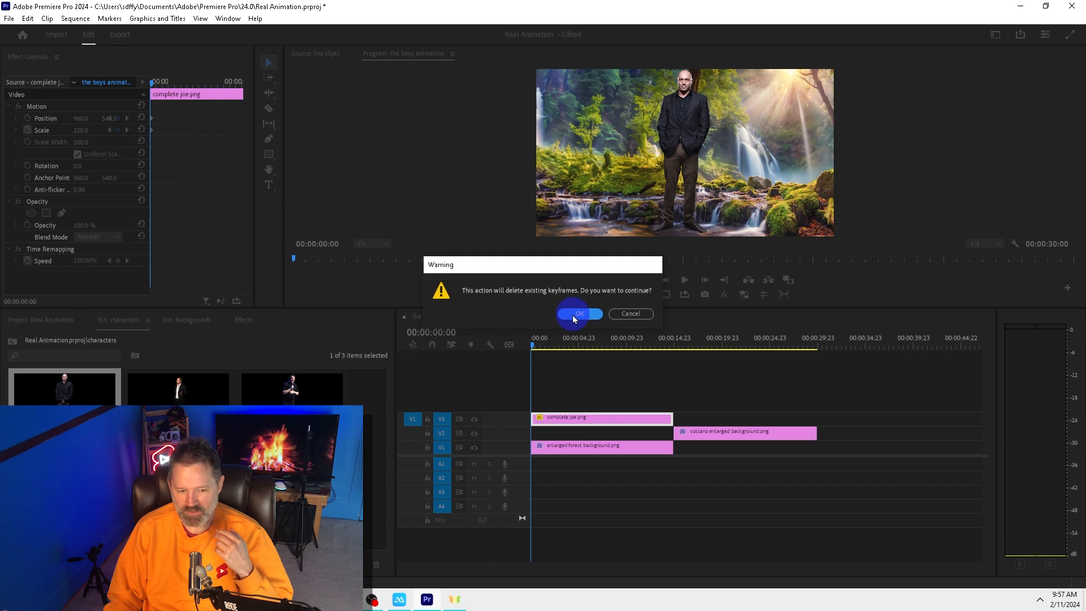
left_click(572, 314)
left_click(27, 129)
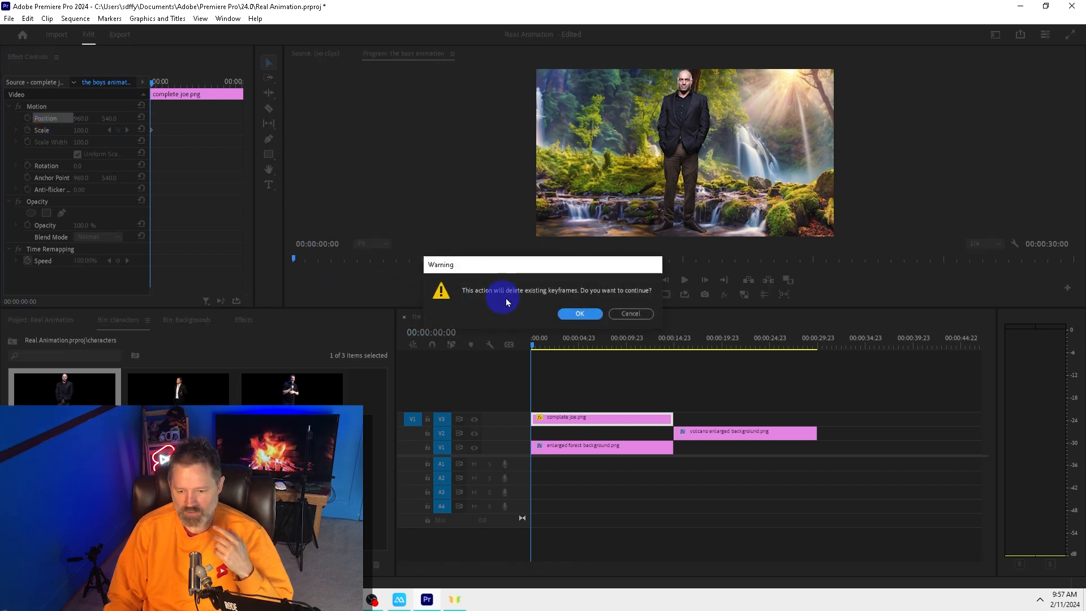
left_click(580, 313)
Set complete joe.png to Scale 50 and Position -66.0, 540.0 at the sequence start and enable keyframing for both properties
left_click(677, 178)
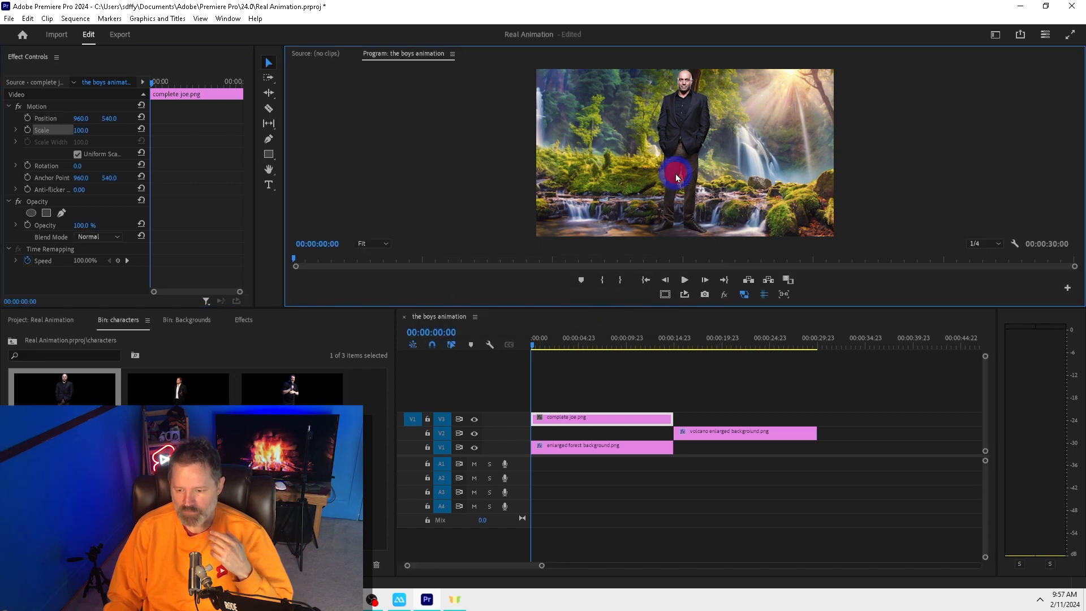
left_click(677, 178)
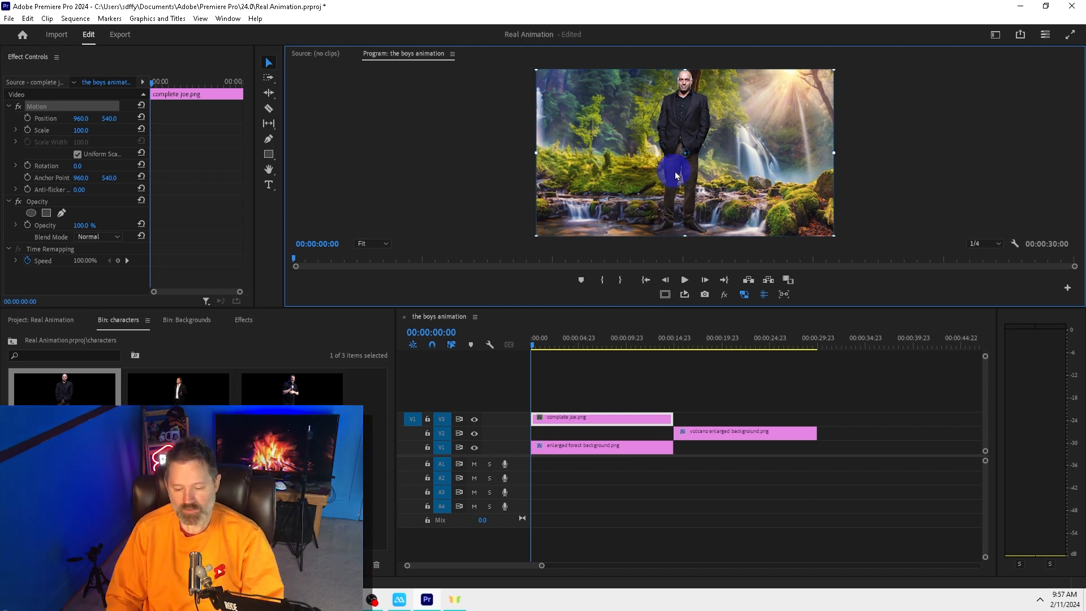
left_click(89, 130)
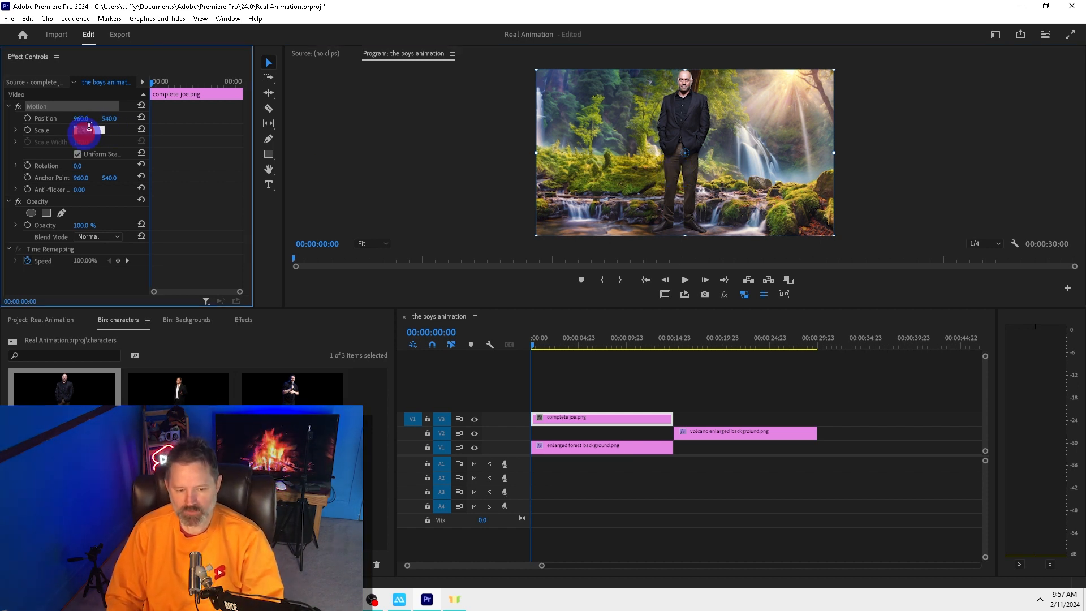
type("50")
key("Return")
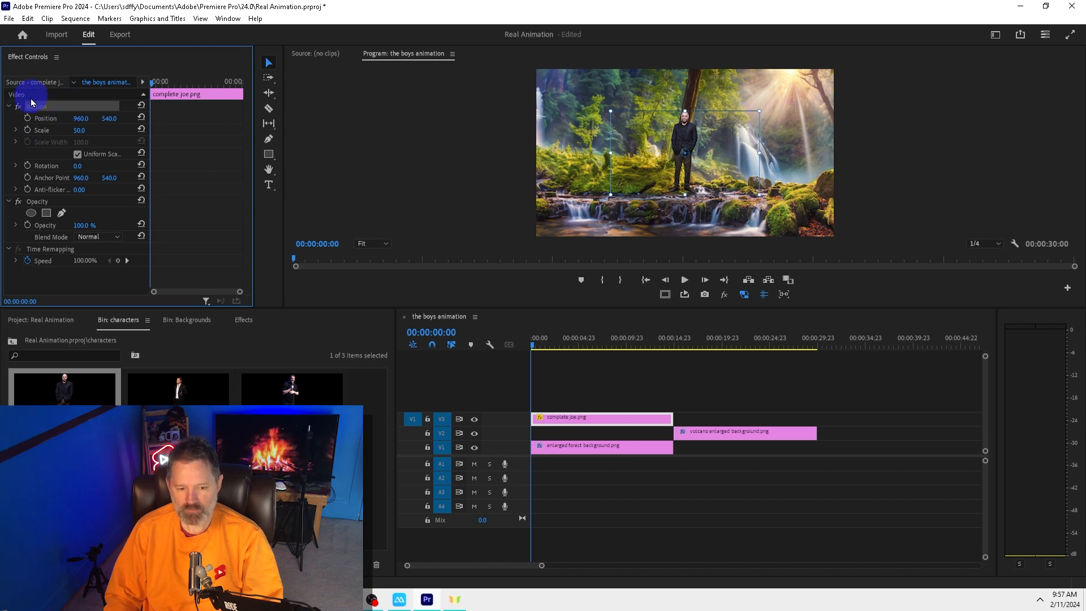
left_click_drag(91, 121, 12, 134)
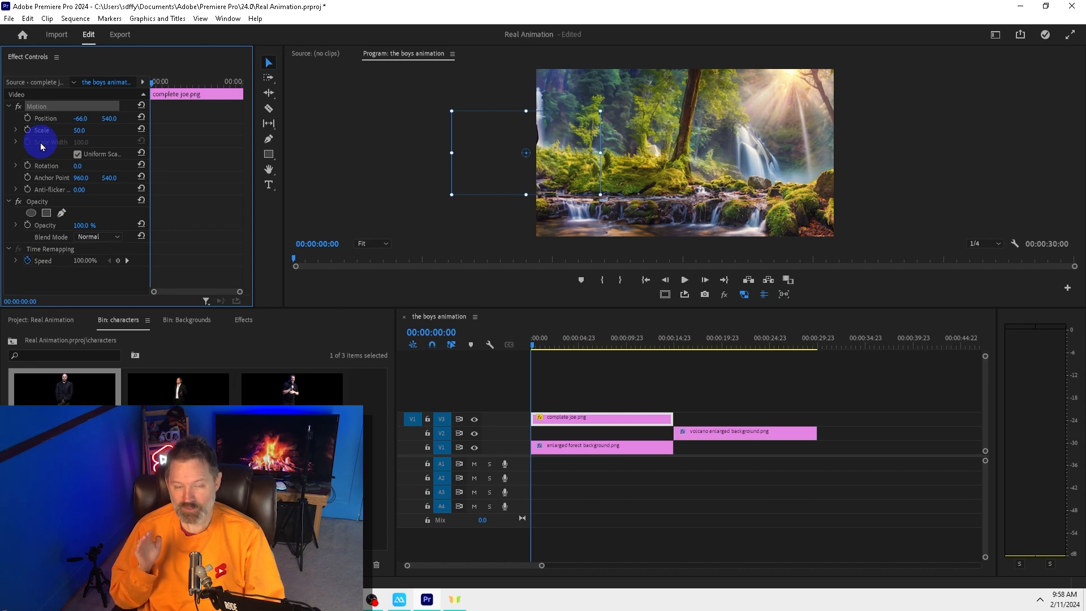
left_click(27, 119)
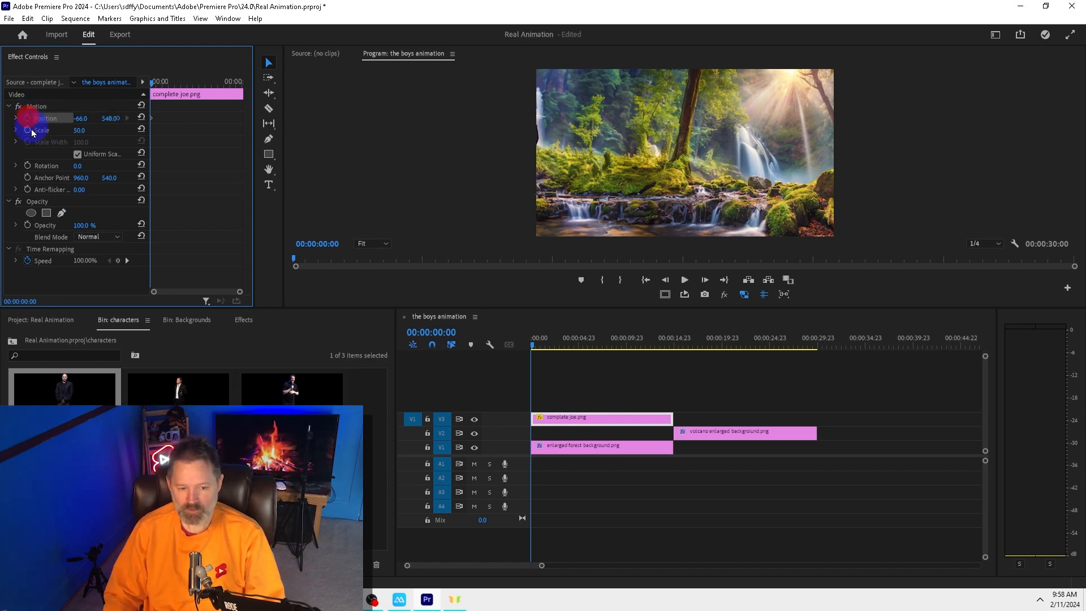
left_click(27, 131)
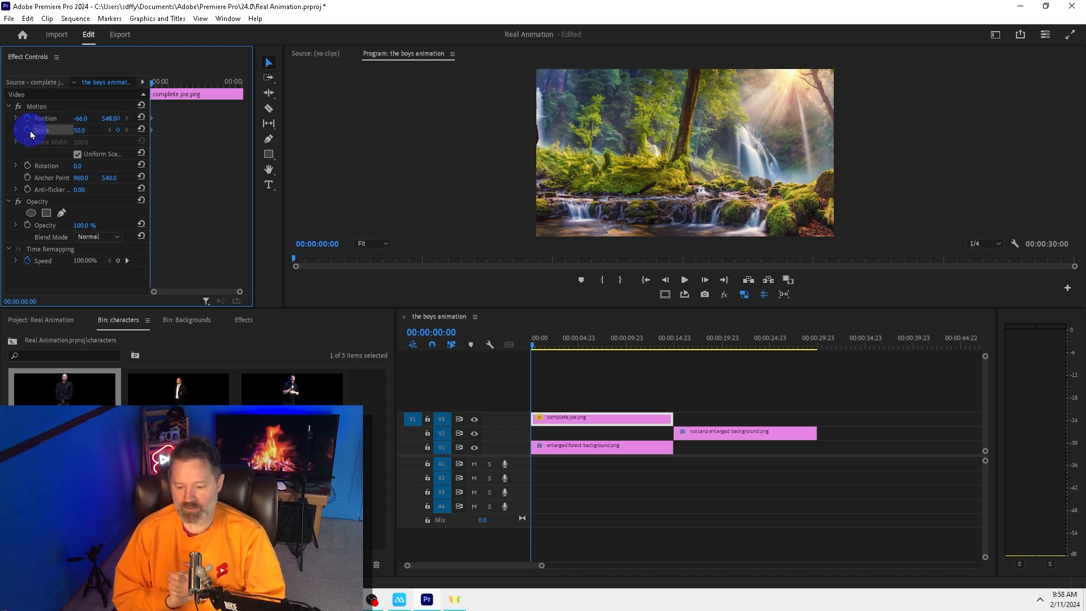
On the last frame of complete joe.png, at 00:00:14:23, set Position X to 1998.0 so the character exits the frame
left_click(559, 339)
left_click_drag(560, 341, 662, 352)
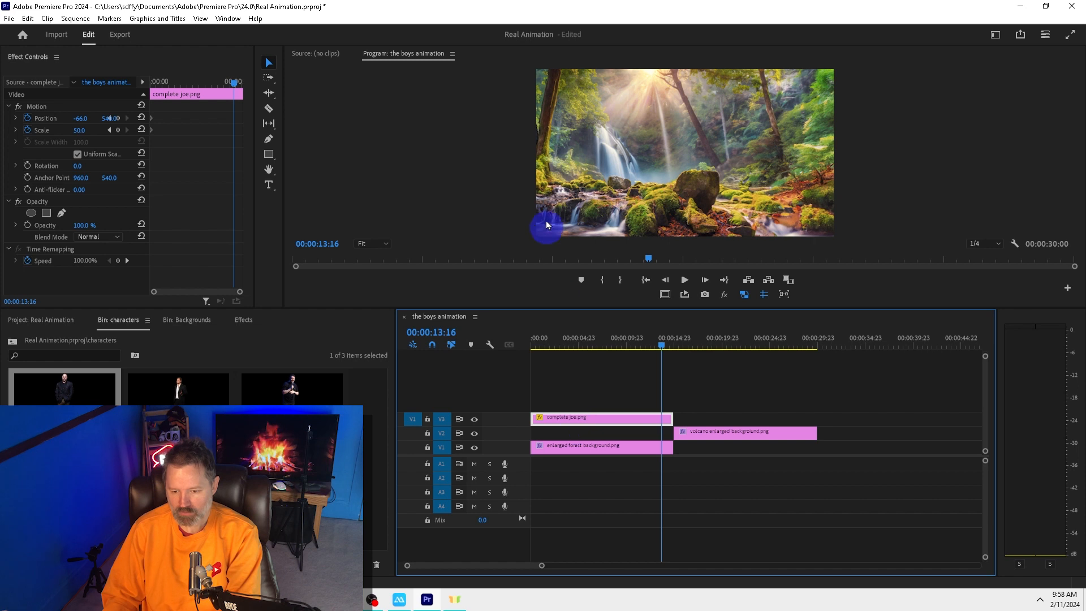
key("Down")
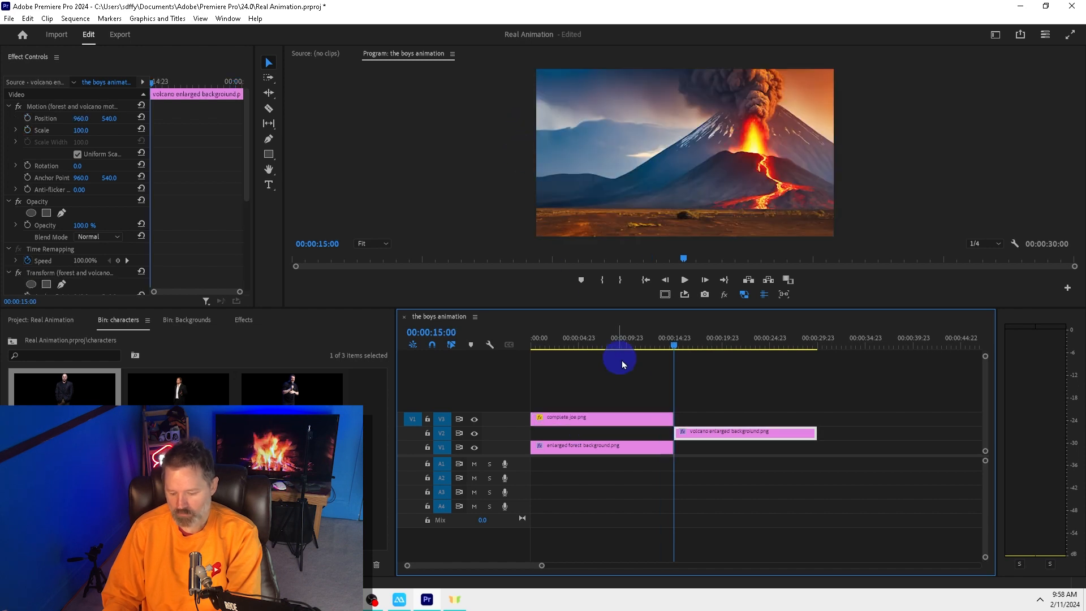
left_click(665, 280)
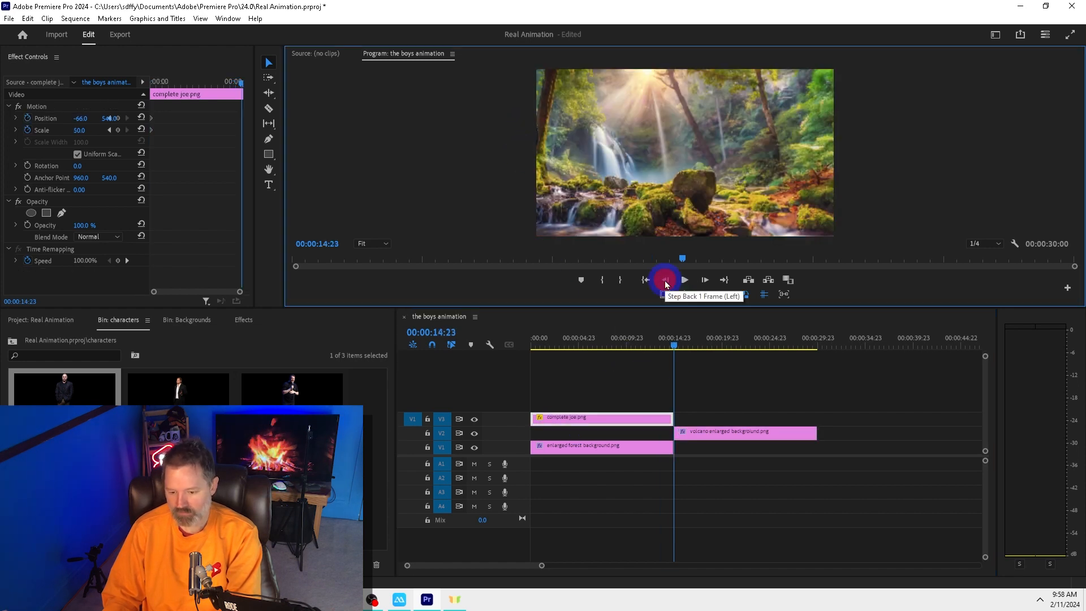
left_click(578, 417)
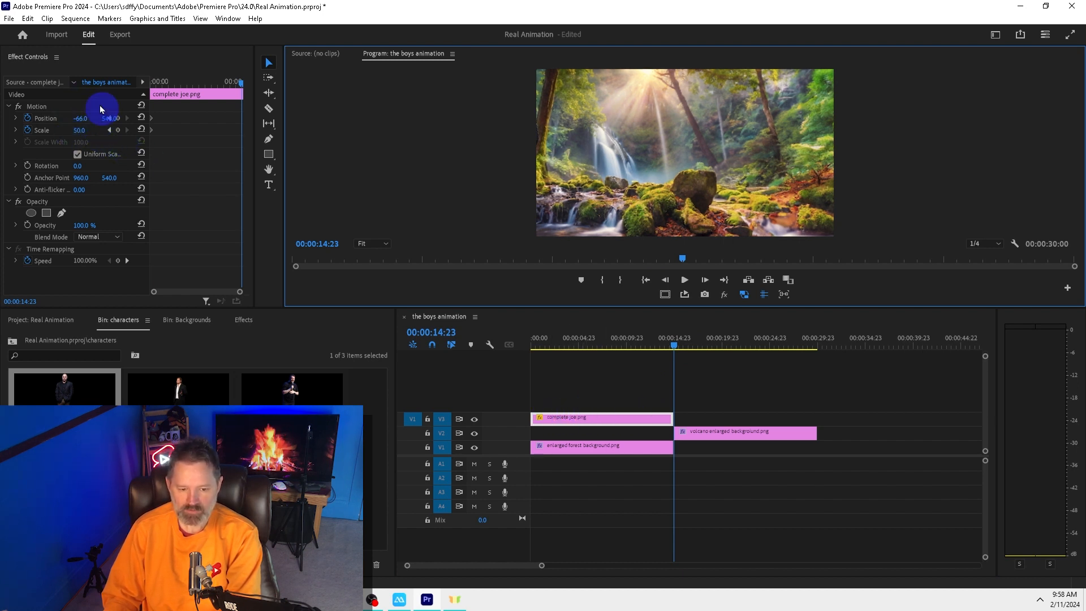
left_click_drag(82, 121, 114, 117)
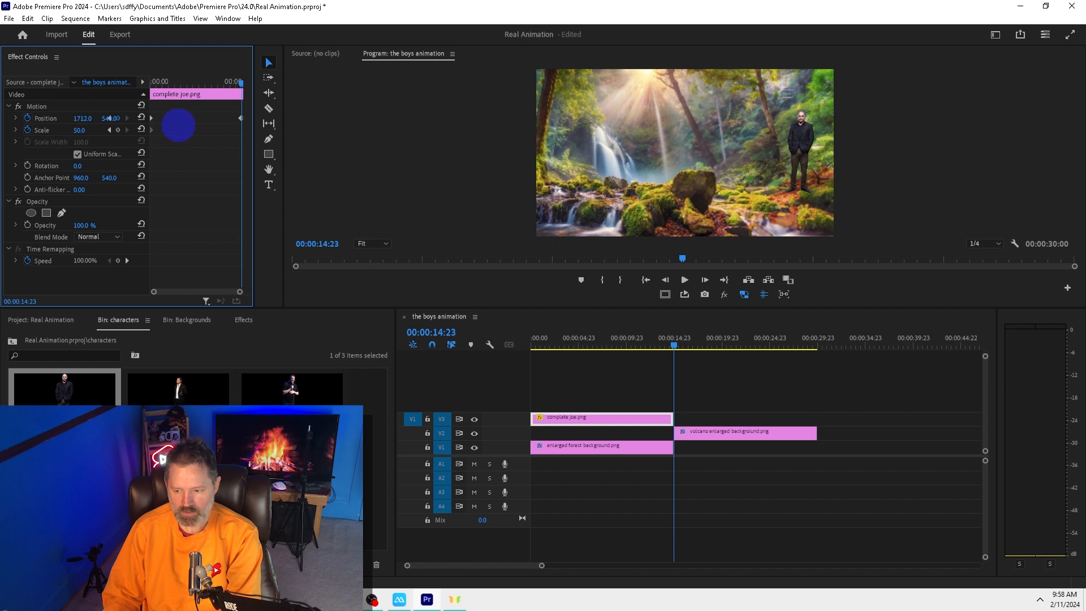
left_click_drag(194, 126, 328, 136)
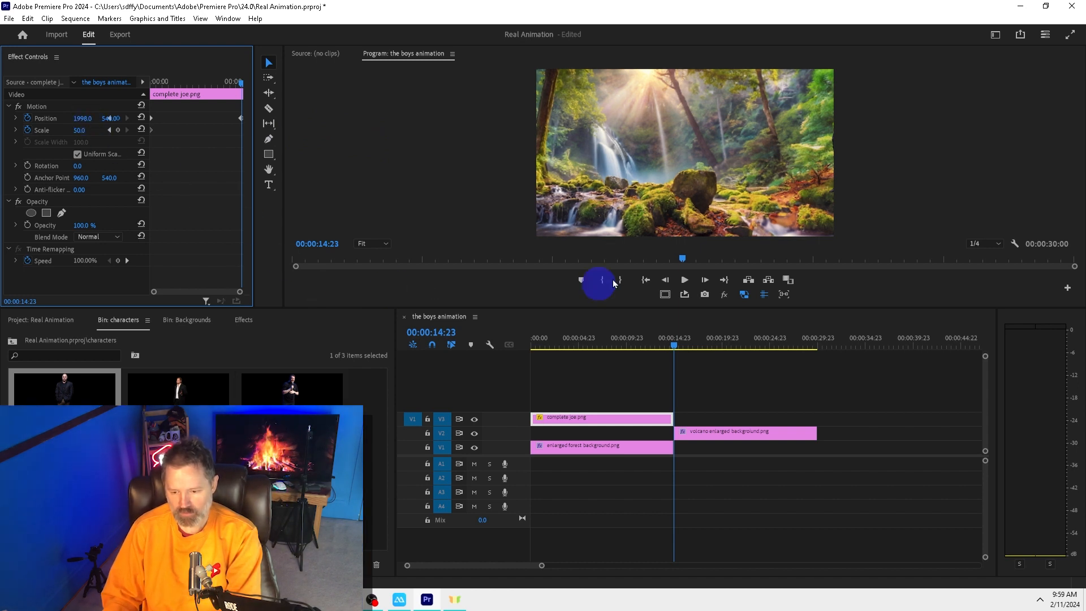
Play the sequence from the start to check the character's movement across the forest
left_click(646, 281)
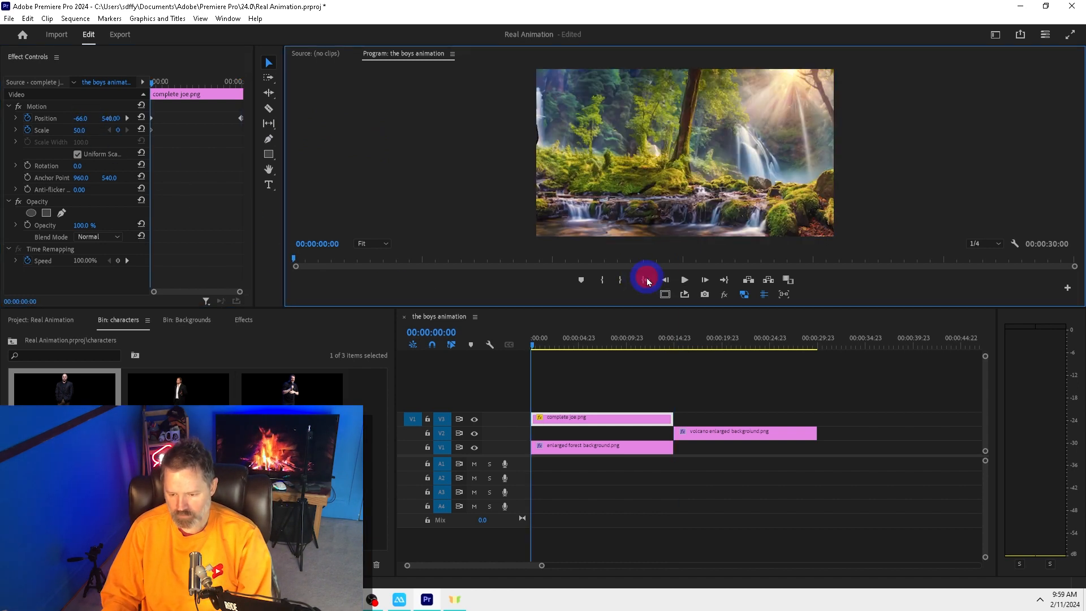
key("space")
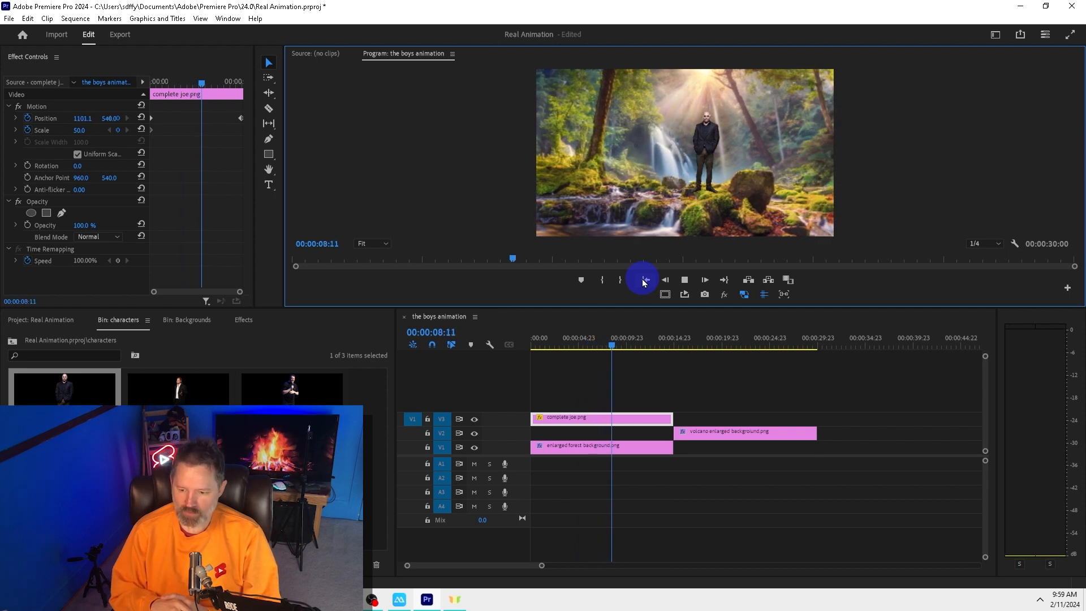
key("space")
Enlarge the Effect Controls area in width and height and return the playhead to 00:00:00:00
left_click_drag(253, 240, 392, 244)
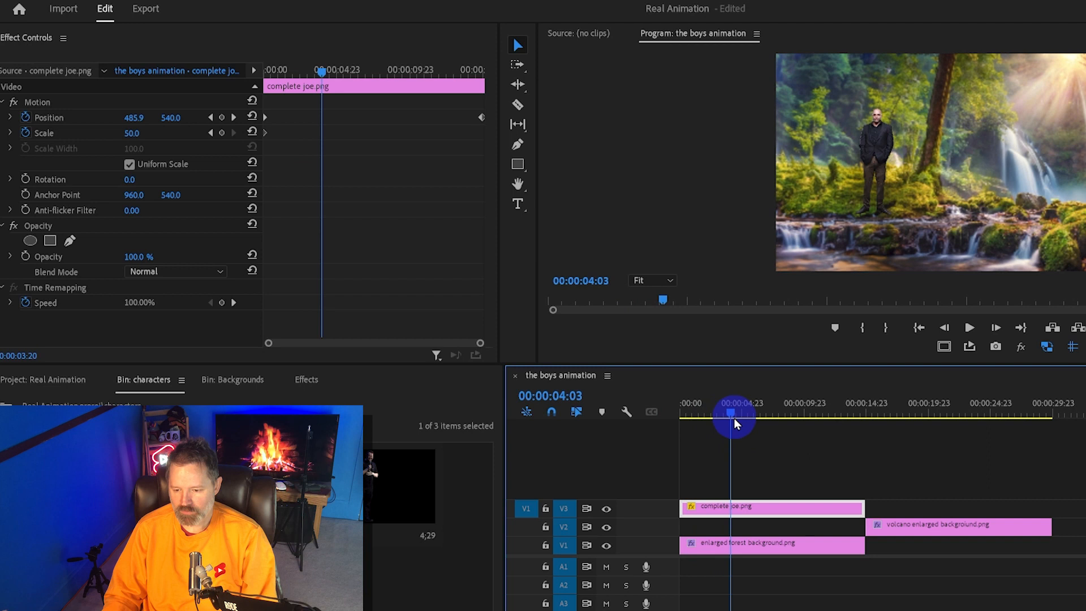
left_click_drag(734, 419, 670, 423)
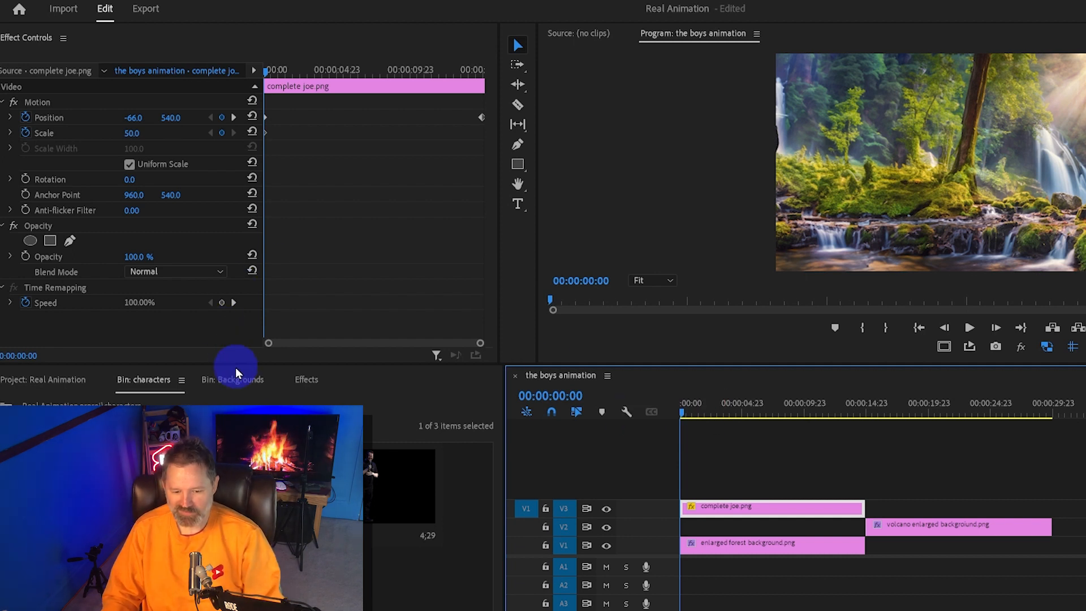
left_click_drag(237, 363, 237, 430)
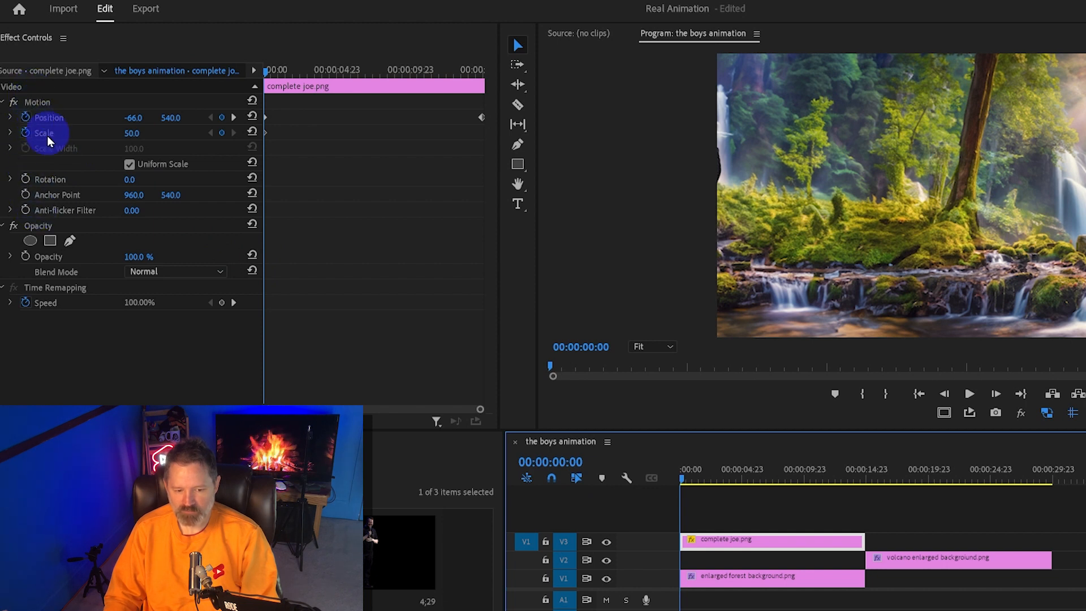
Enable Rotation keyframing on complete joe.png at the sequence start, and keyframe Rotation at 2.0° at 00:00:00:21 and 0° at 00:00:02:02
left_click(26, 180)
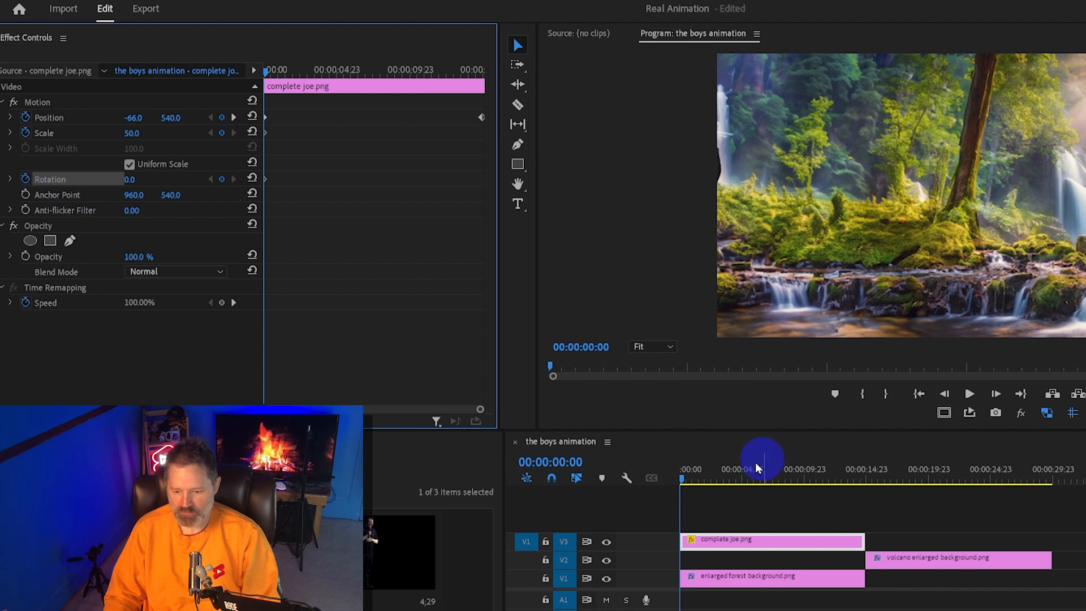
left_click_drag(685, 480, 691, 480)
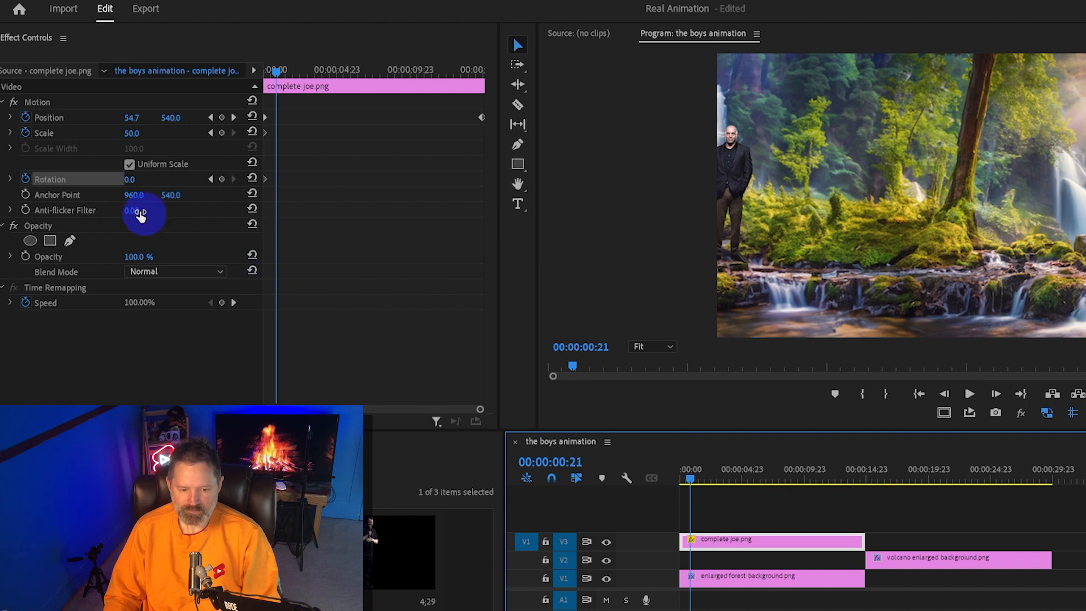
left_click_drag(136, 180, 138, 180)
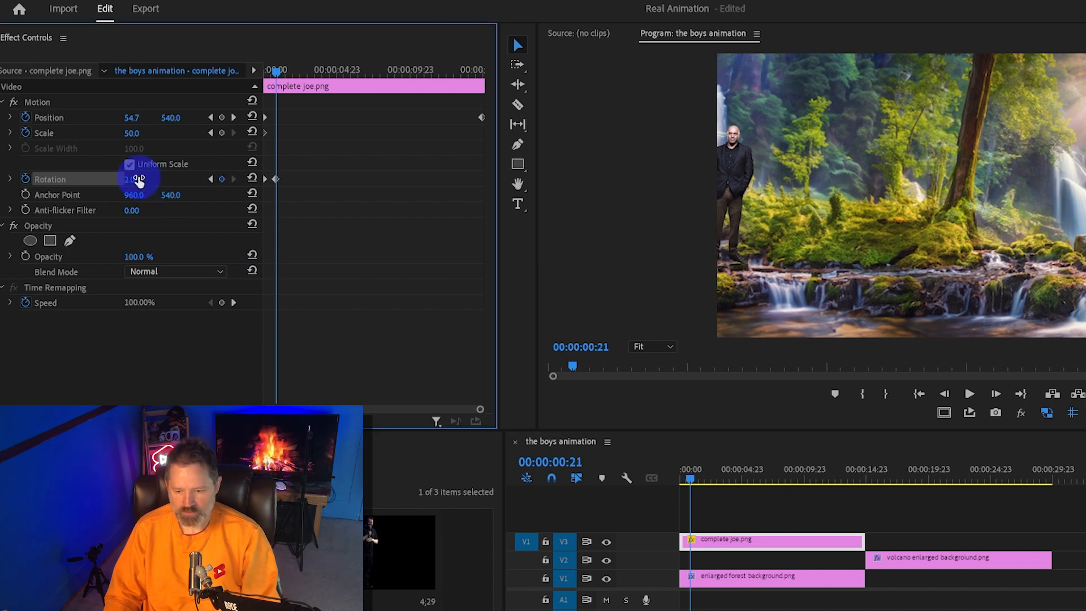
left_click_drag(689, 482, 707, 487)
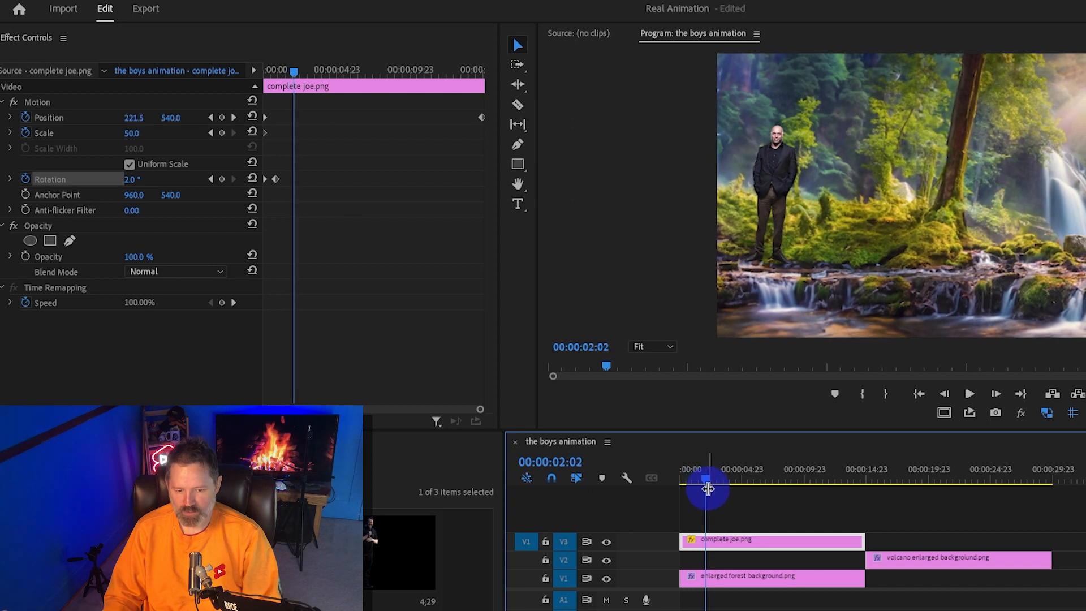
left_click(252, 179)
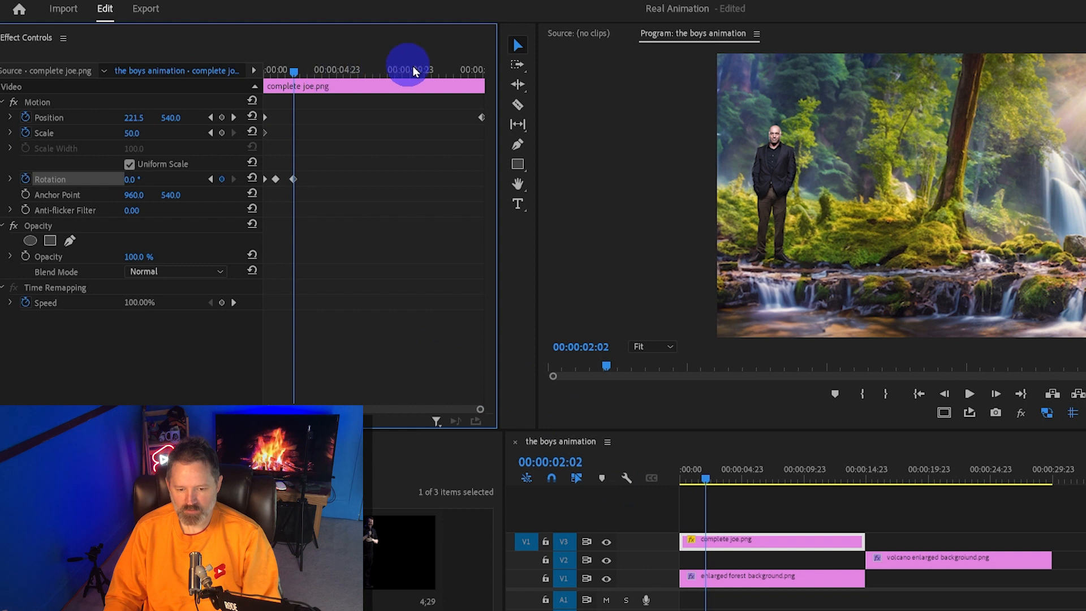
Keyframe the Rotation of complete joe.png at 2.1° at 00:00:02:21 and reset it to 0° at 00:00:03:23
left_click_drag(294, 76, 306, 85)
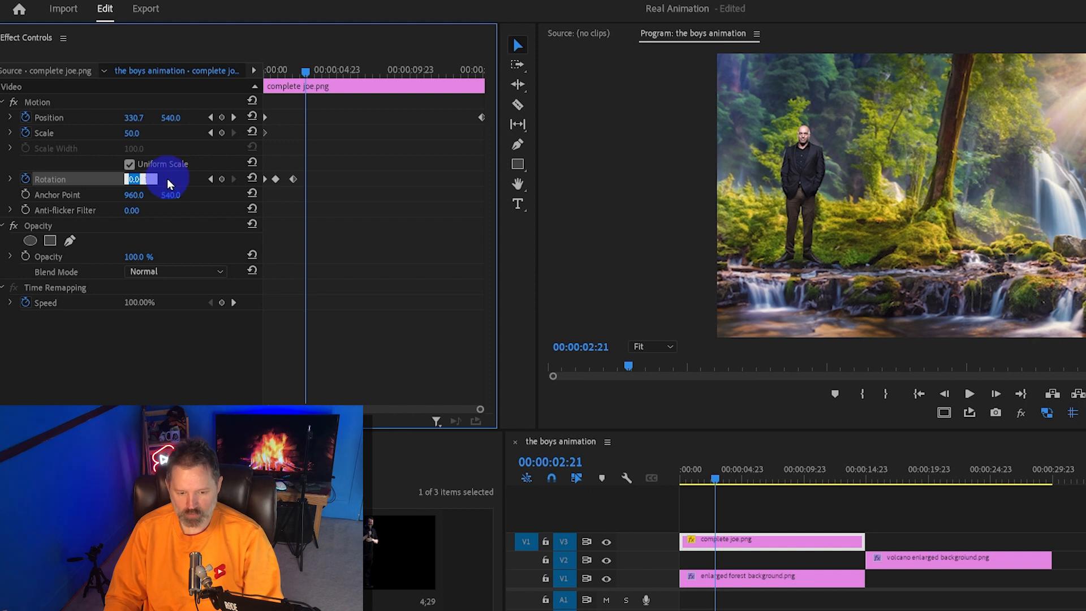
left_click(168, 179)
left_click_drag(149, 180, 146, 179)
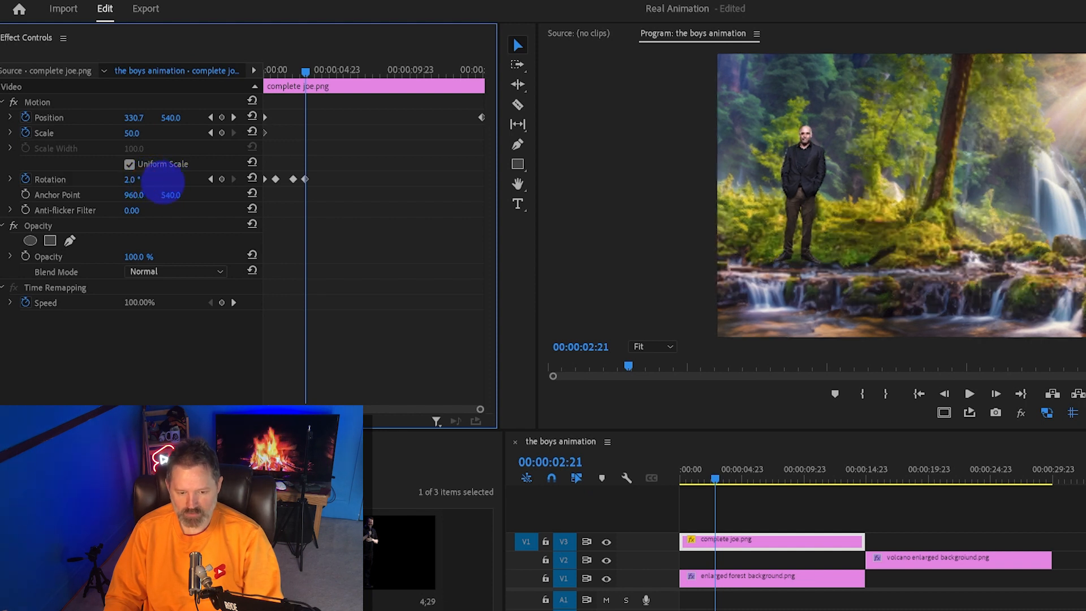
left_click_drag(141, 180, 144, 181)
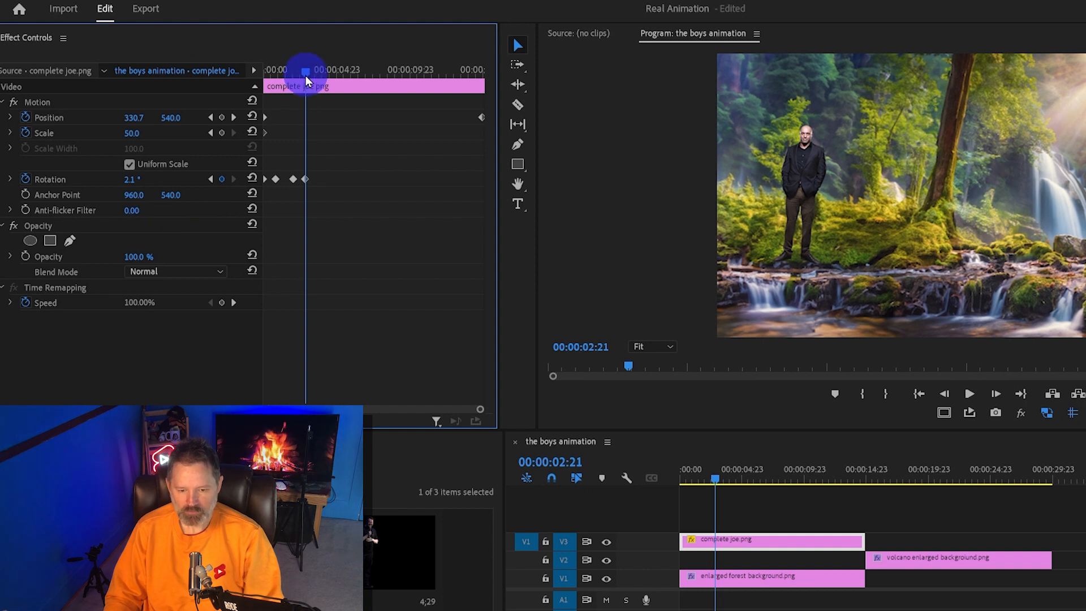
left_click_drag(306, 79, 320, 79)
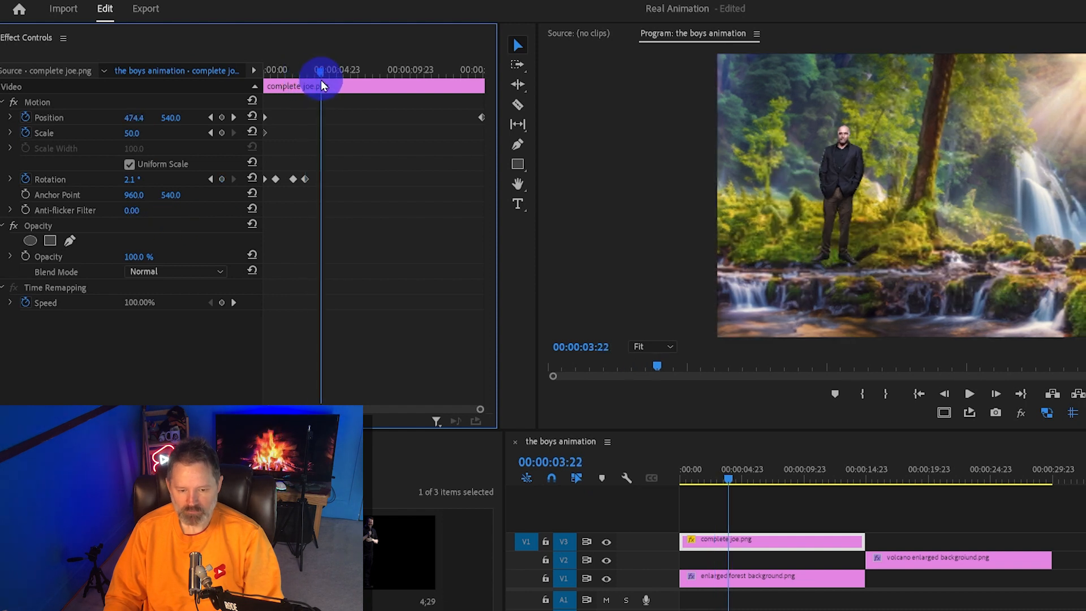
left_click(252, 179)
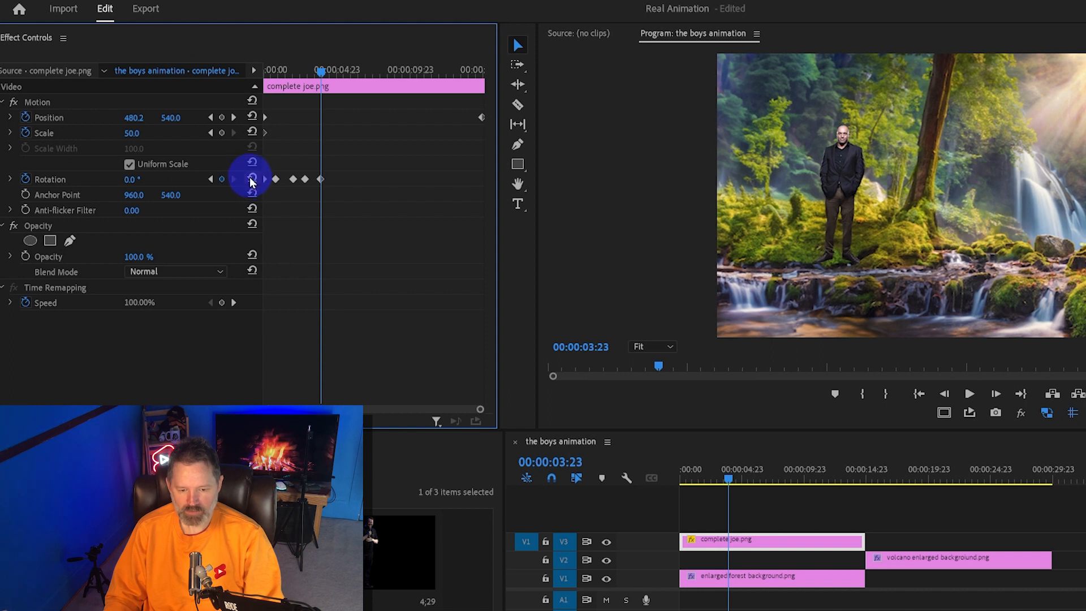
Add Rotation keyframes to complete joe.png of 2.0° at 00:00:05:00 and 0° at 00:00:05:17
left_click_drag(321, 71, 337, 71)
left_click_drag(144, 181, 151, 181)
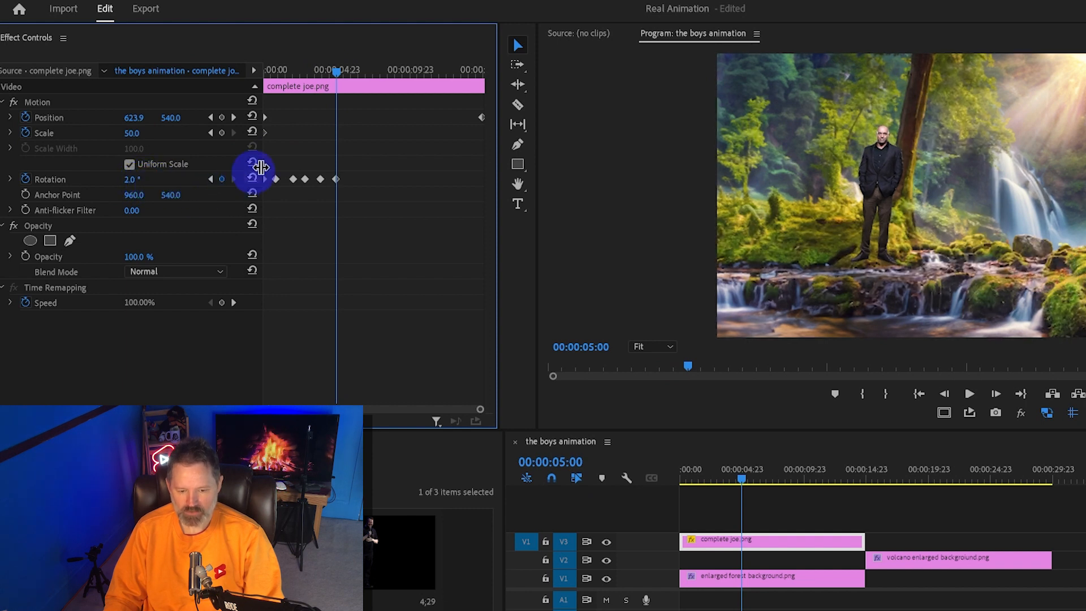
left_click_drag(337, 74, 347, 75)
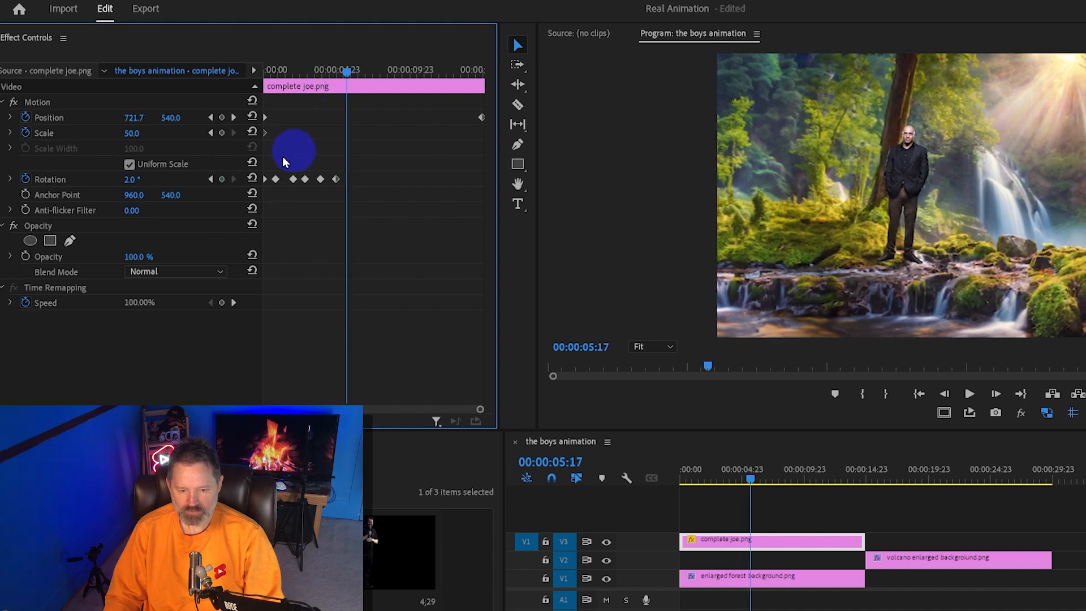
left_click(250, 180)
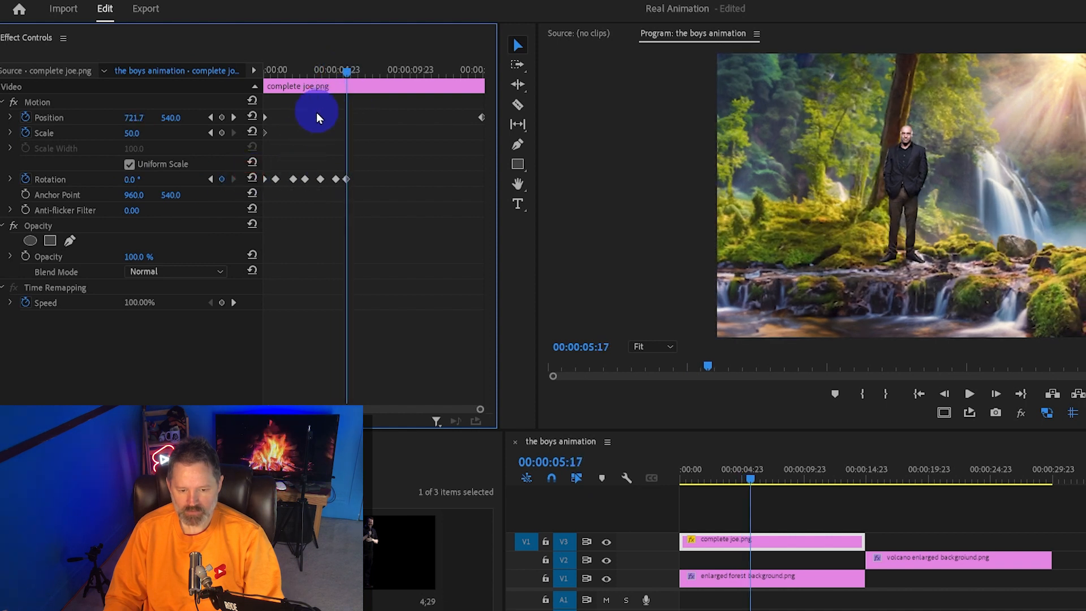
Keyframe the character's Rotation at -1.1° at 00:00:06:07, a slight negative tilt at 00:00:06:20 and 0° at 00:00:07:15
left_click_drag(348, 72, 356, 79)
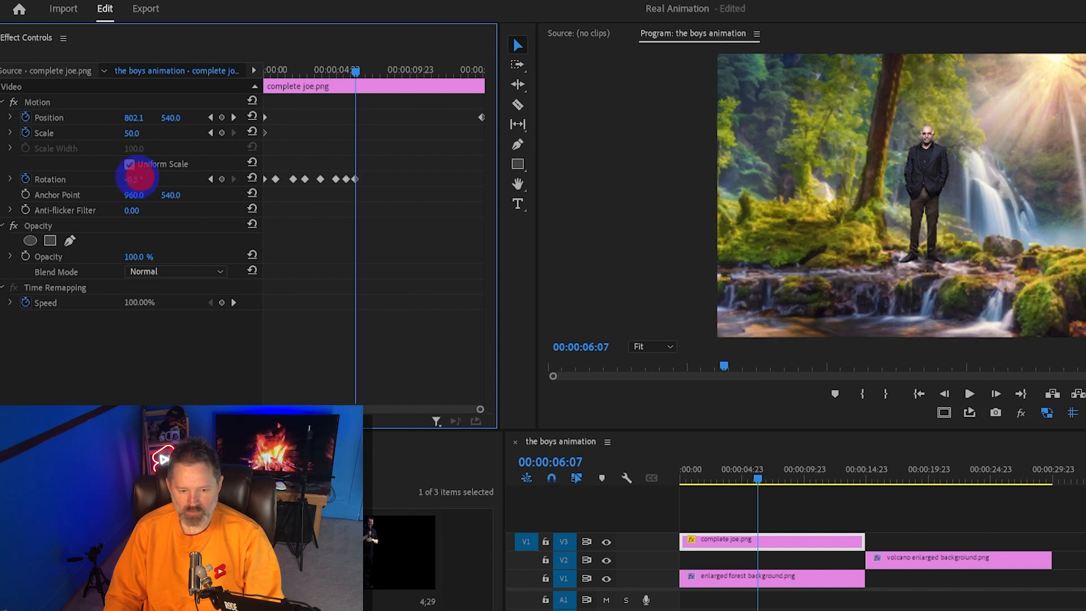
left_click_drag(135, 179, 194, 193)
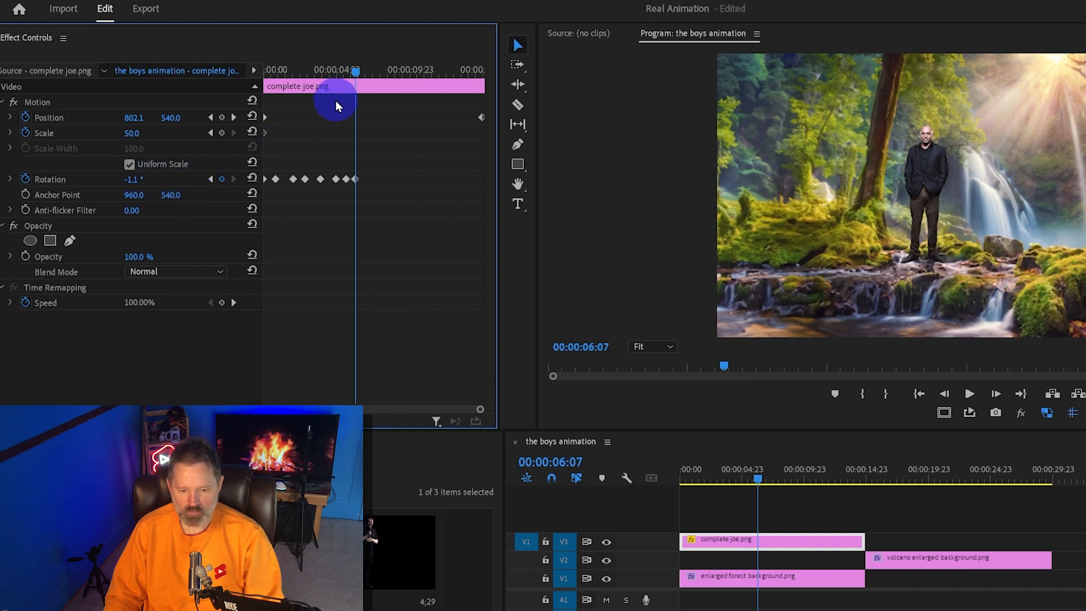
left_click_drag(352, 73, 363, 73)
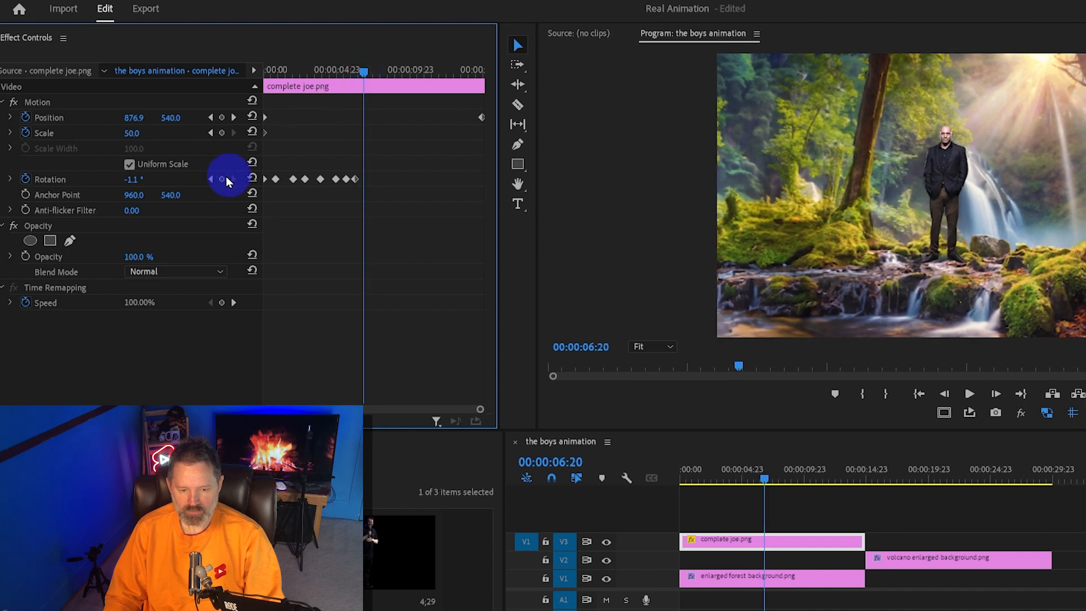
left_click(251, 179)
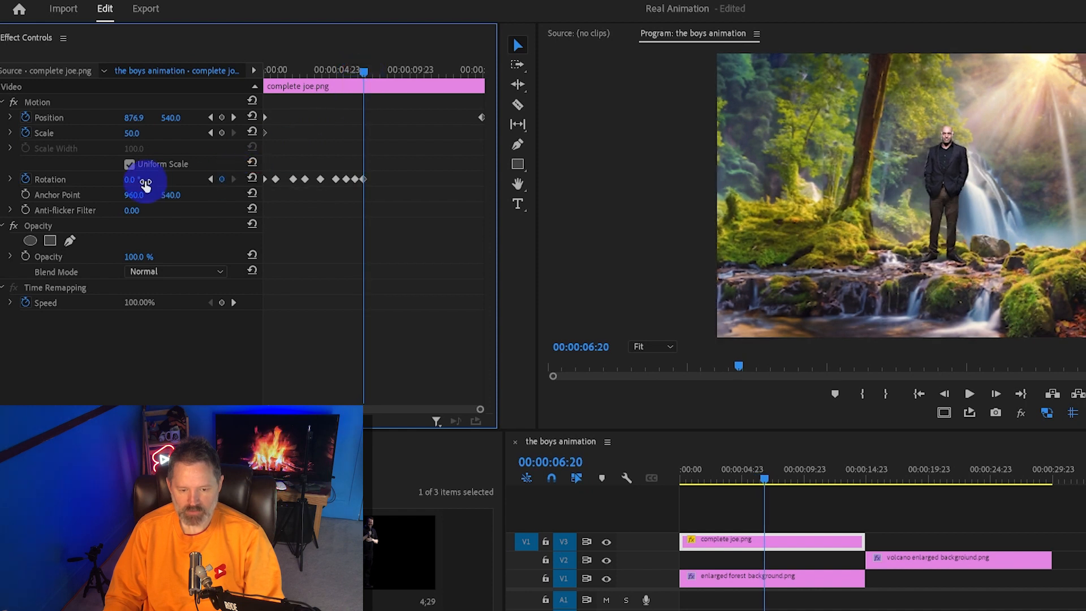
left_click_drag(145, 182, 120, 180)
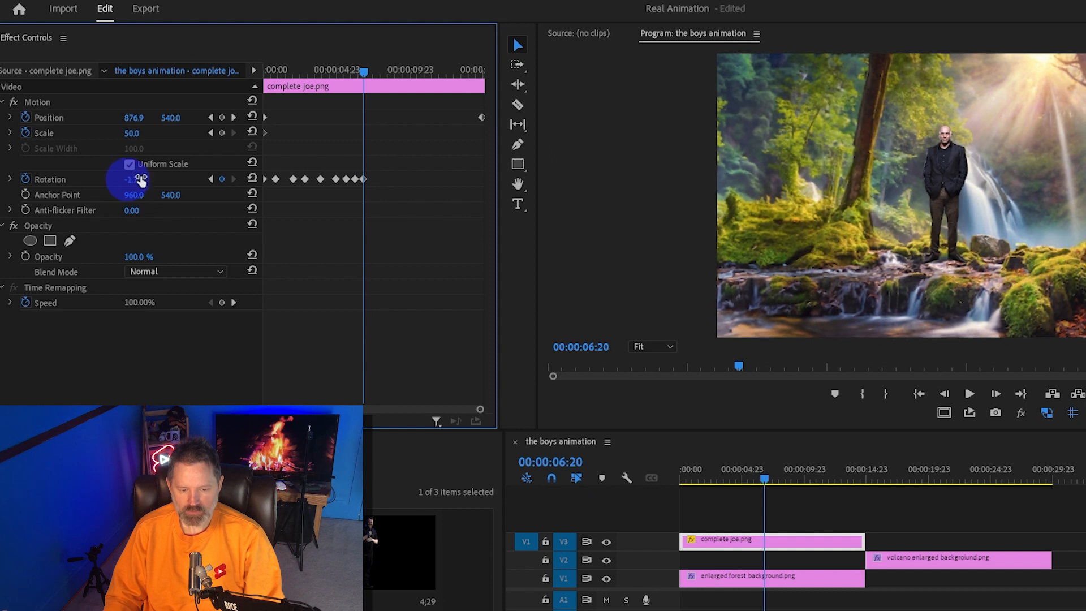
left_click_drag(364, 72, 379, 84)
left_click(252, 179)
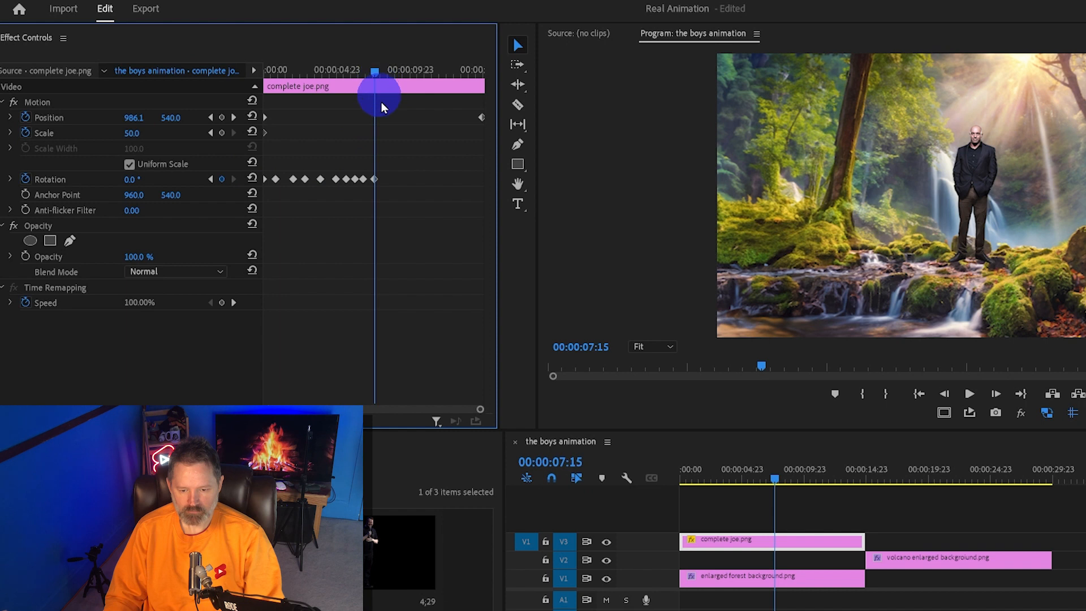
Set the Rotation of complete joe.png to -2° at 00:00:08:02 and reset it to 0° at 00:00:08:21
left_click_drag(779, 477, 699, 478)
left_click(769, 478)
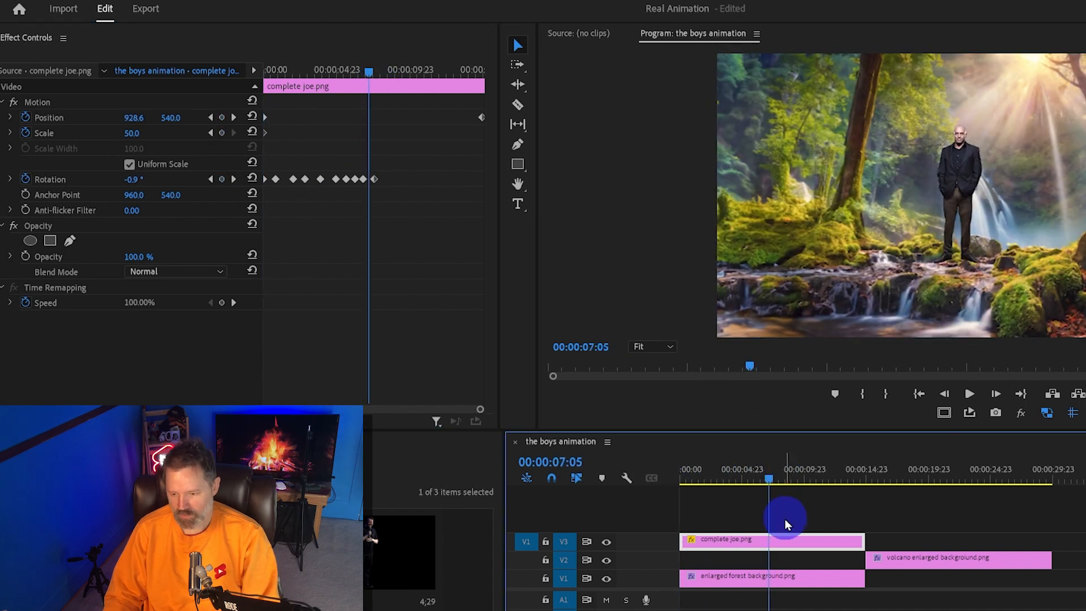
left_click_drag(139, 180, 135, 179)
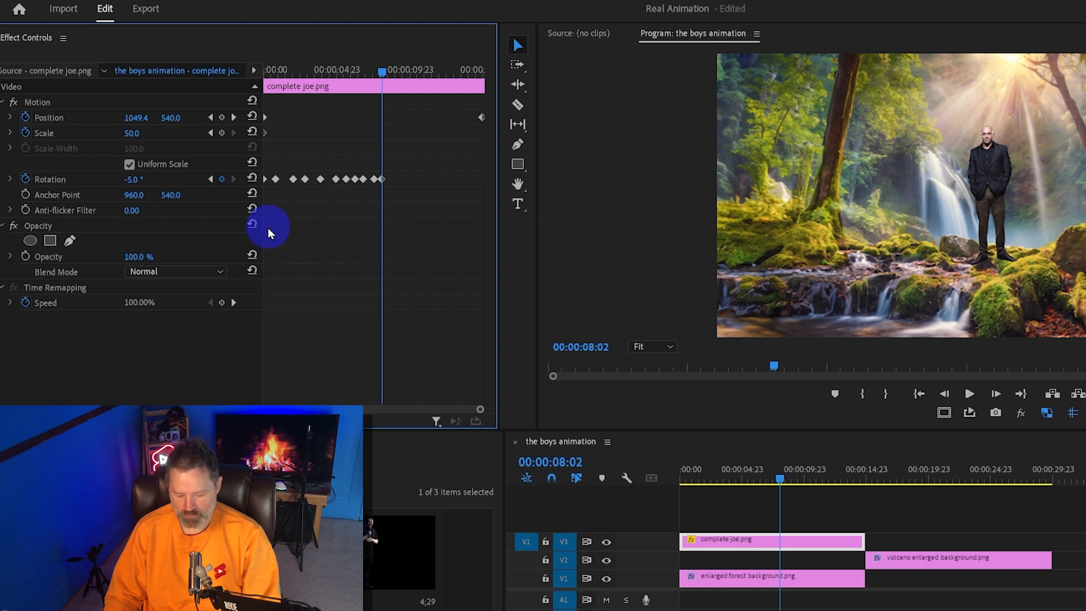
key("ctrl+z")
type("-2")
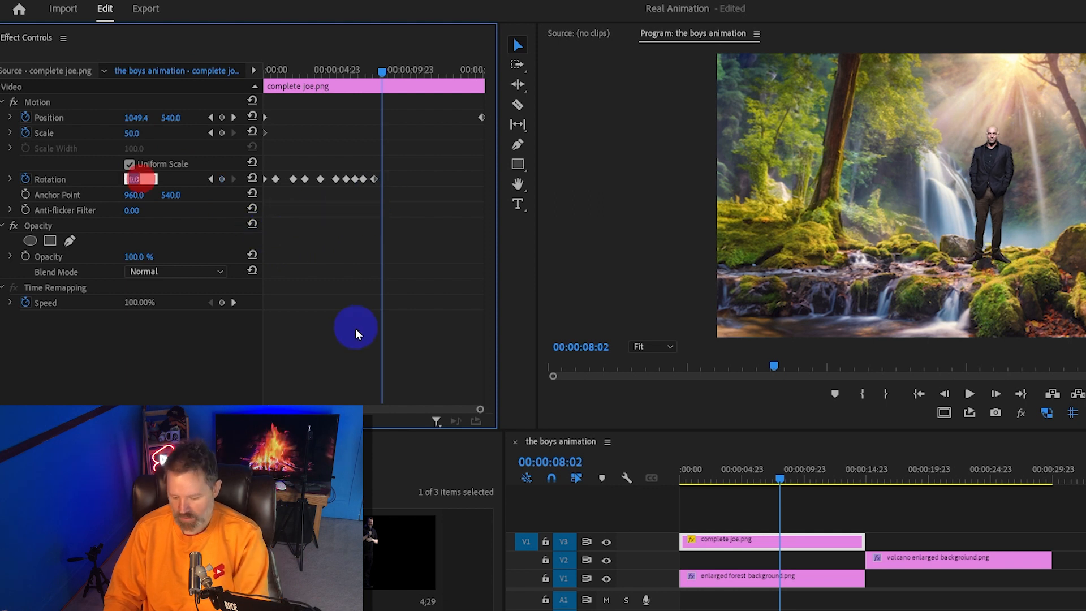
key("Return")
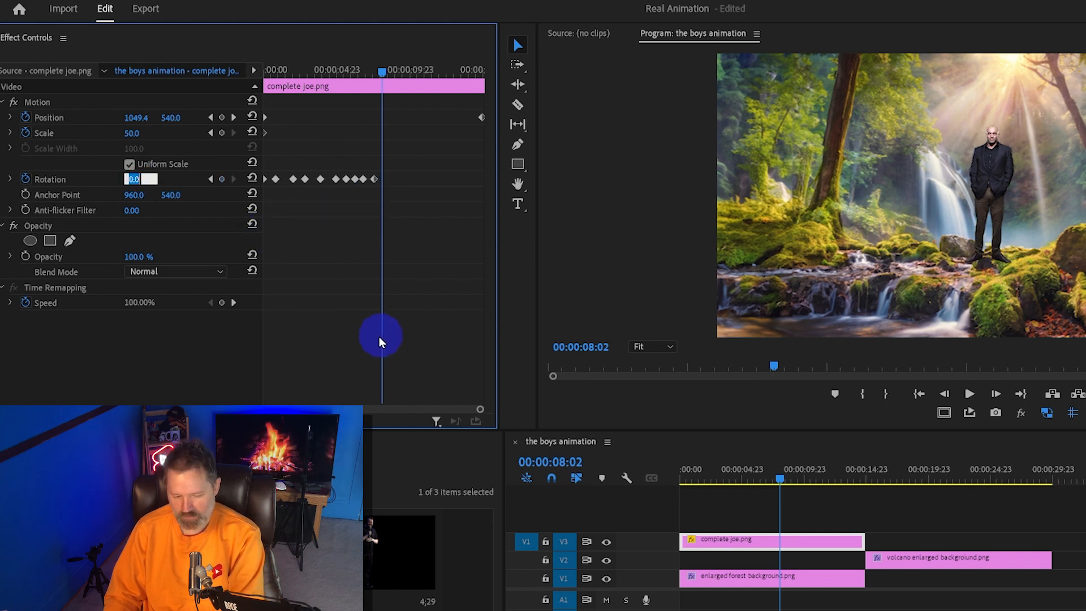
left_click_drag(386, 72, 393, 72)
left_click(252, 178)
Continue the walking sway with Rotation keyframes of -2° at 00:00:09:10 and 0° at 00:00:09:21
left_click(399, 71)
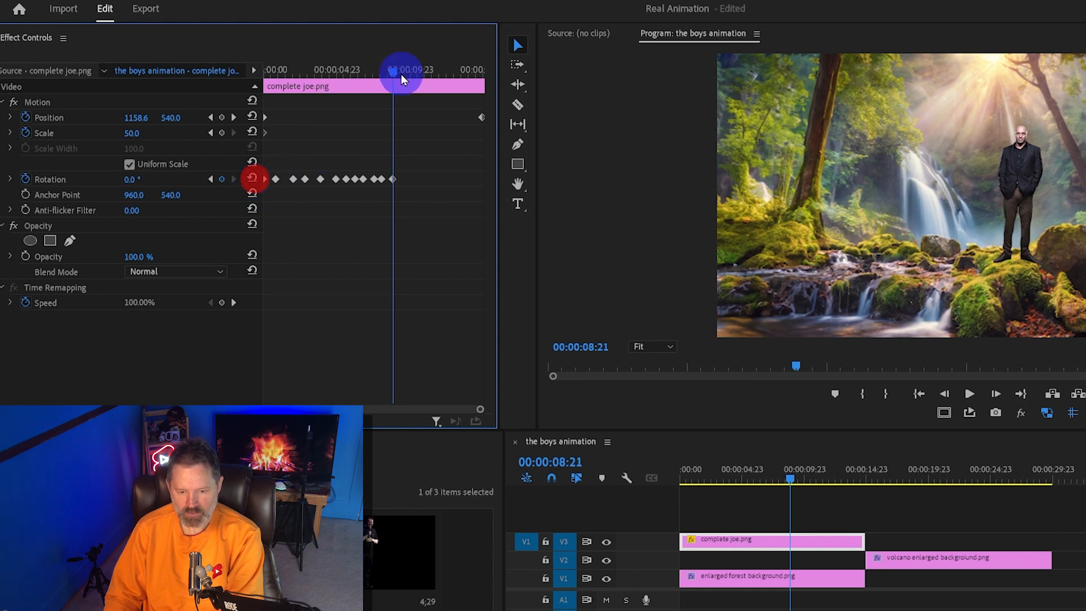
left_click(142, 187)
type("-2")
key("Return")
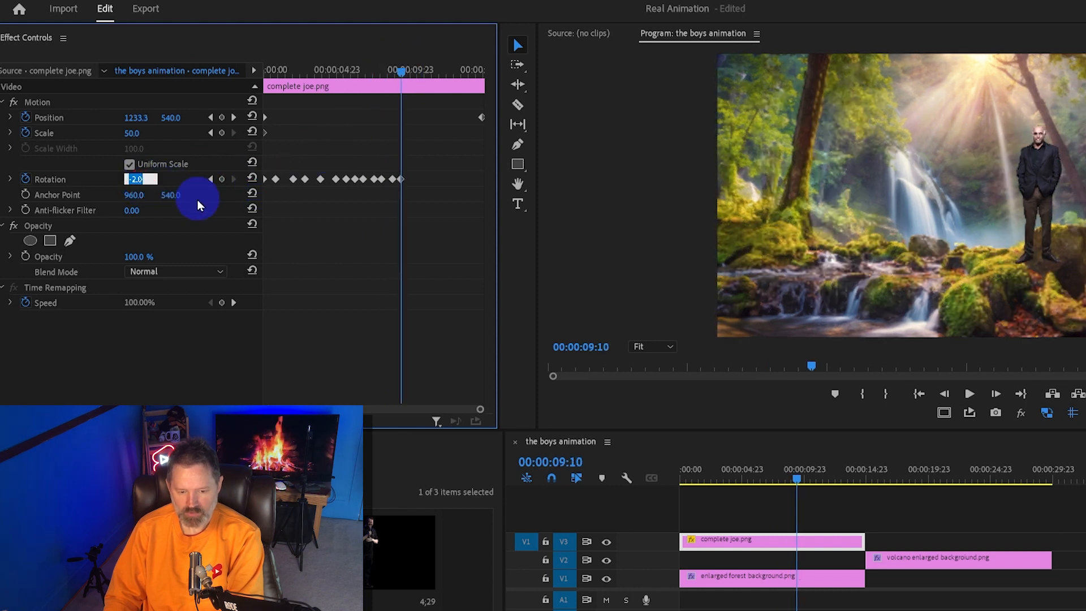
left_click(407, 71)
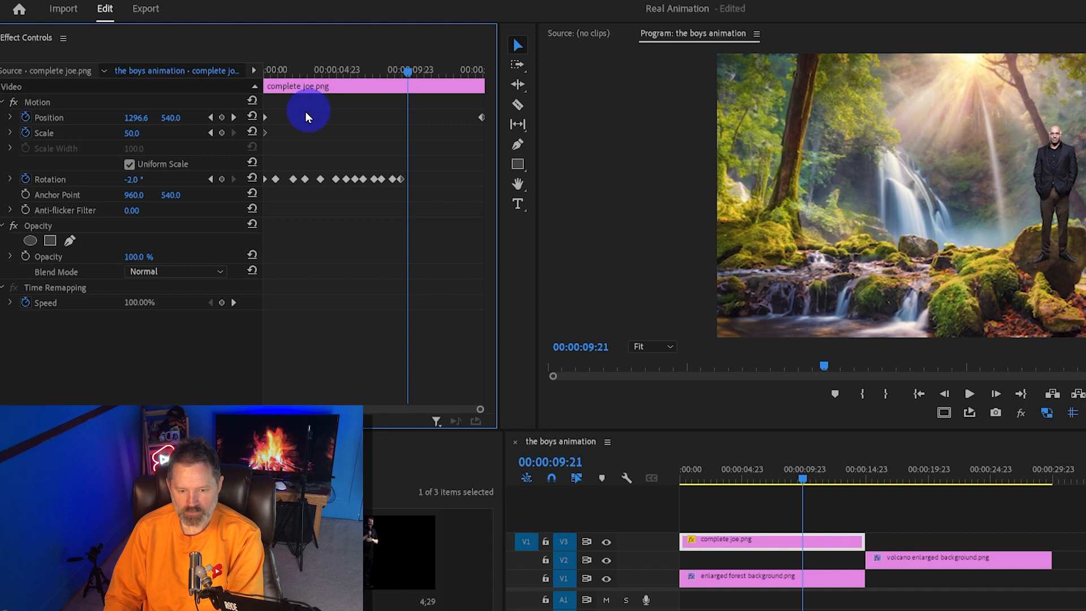
left_click(252, 178)
Add Rotation keyframes of -2° at 00:00:10:10 and 0° at 00:00:11:01 to complete joe.png
left_click(414, 72)
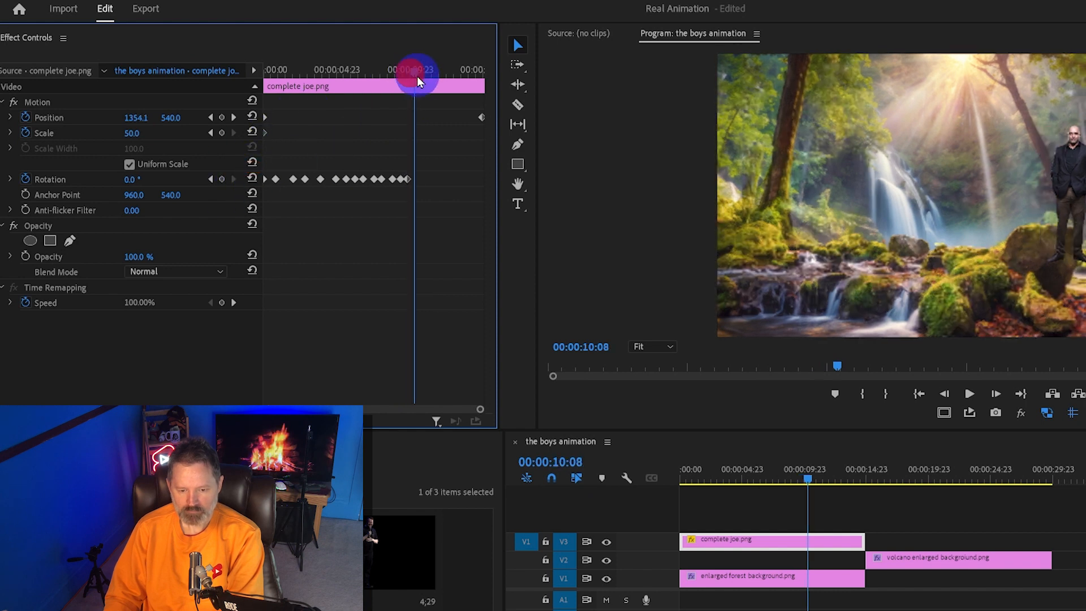
left_click(135, 179)
type("-2")
key("Return")
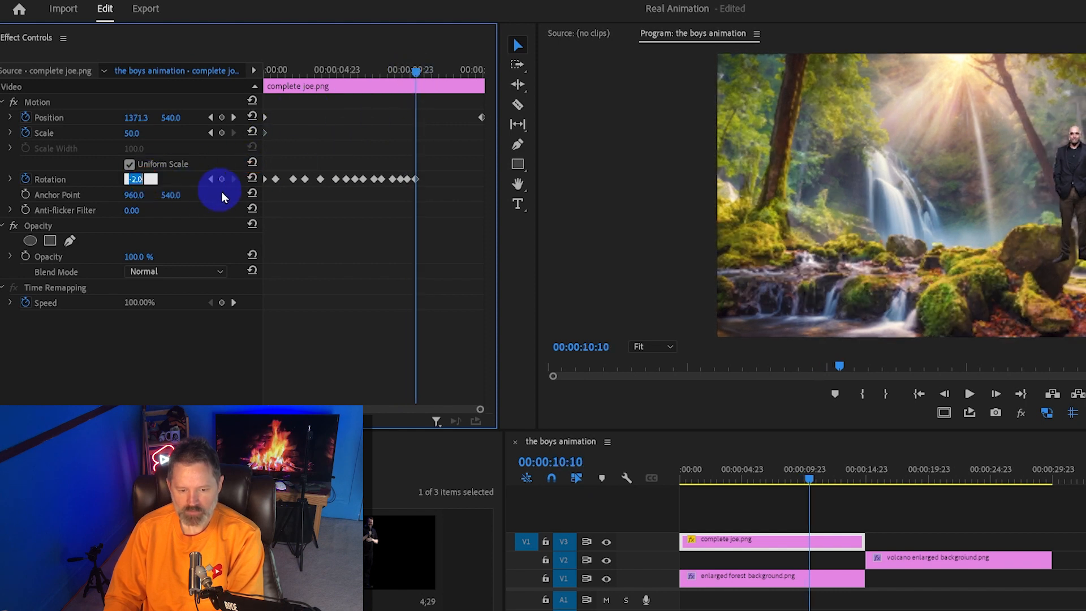
left_click(425, 70)
left_click(253, 178)
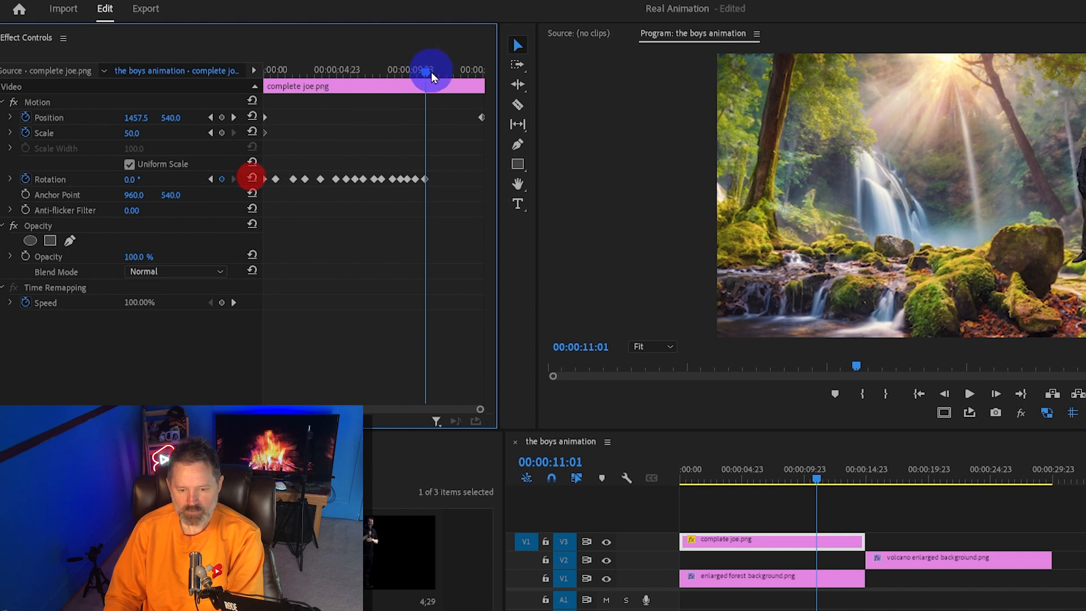
Set the character's Rotation to -2° at 00:00:11:15 and add a 0° keyframe a little before 00:00:12:18
left_click(432, 71)
left_click(135, 179)
type("-2")
key("Return")
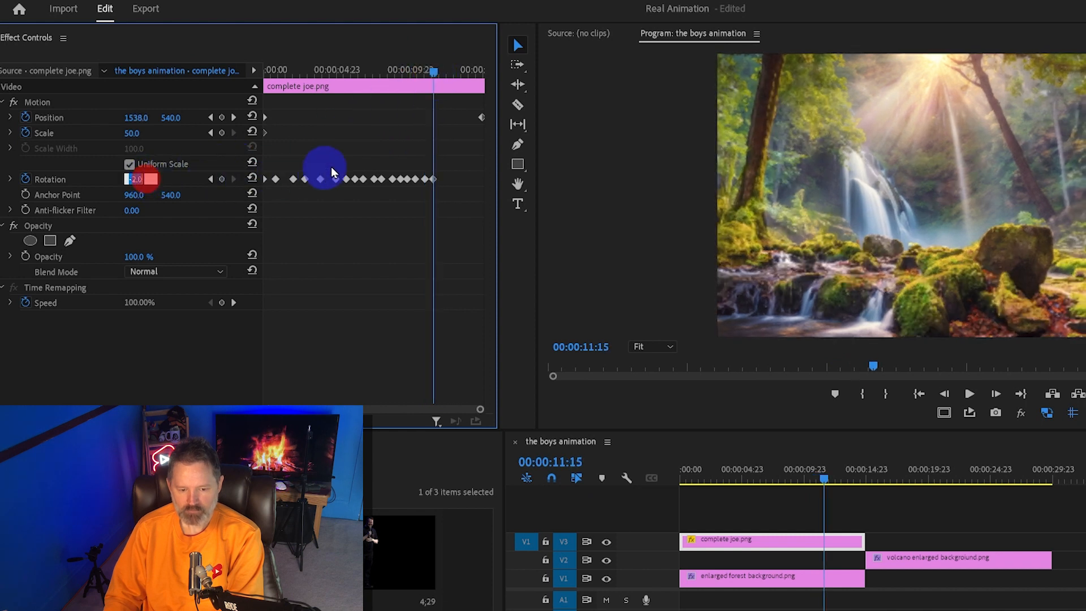
left_click(444, 70)
left_click(252, 179)
Set the Rotation of complete joe.png to 2° at 00:00:12:18 and add another Rotation keyframe at 00:00:13:07
left_click(450, 71)
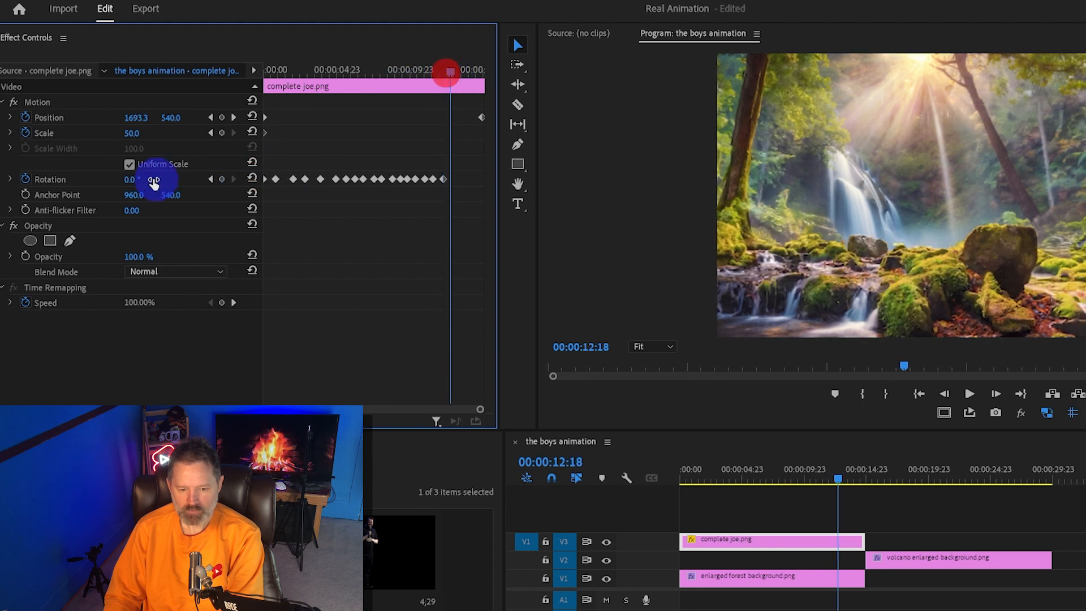
left_click(141, 180)
left_click(457, 71)
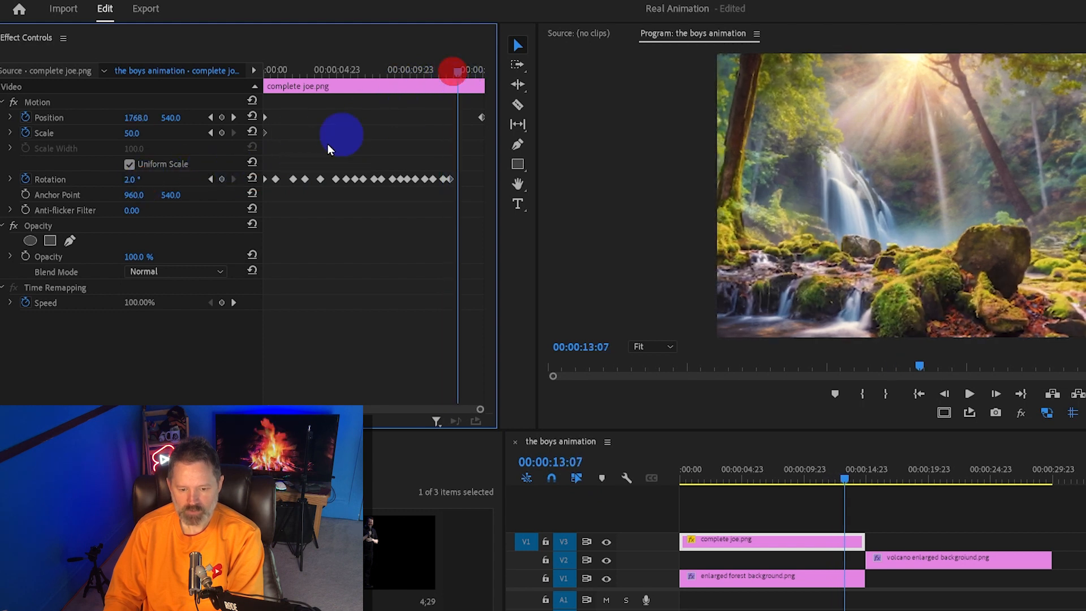
Keyframe Rotation at 2° midway between 00:00:13:07 and 00:00:14:10, and reset it to 0° at 00:00:14:10
left_click_drag(463, 70, 466, 72)
left_click(140, 179)
type("2")
key("Return")
left_click(474, 70)
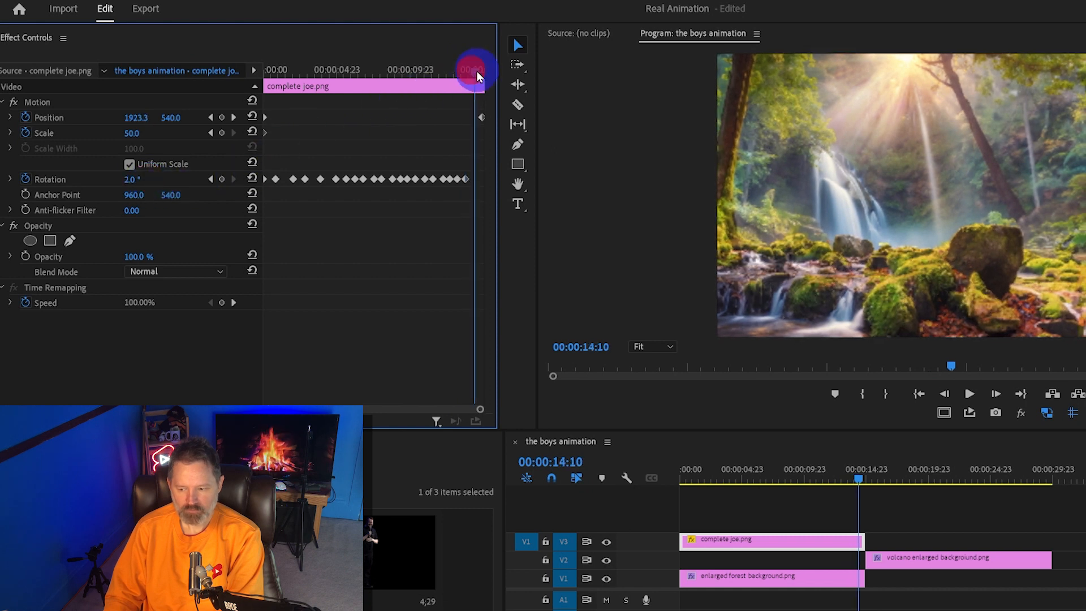
left_click(252, 178)
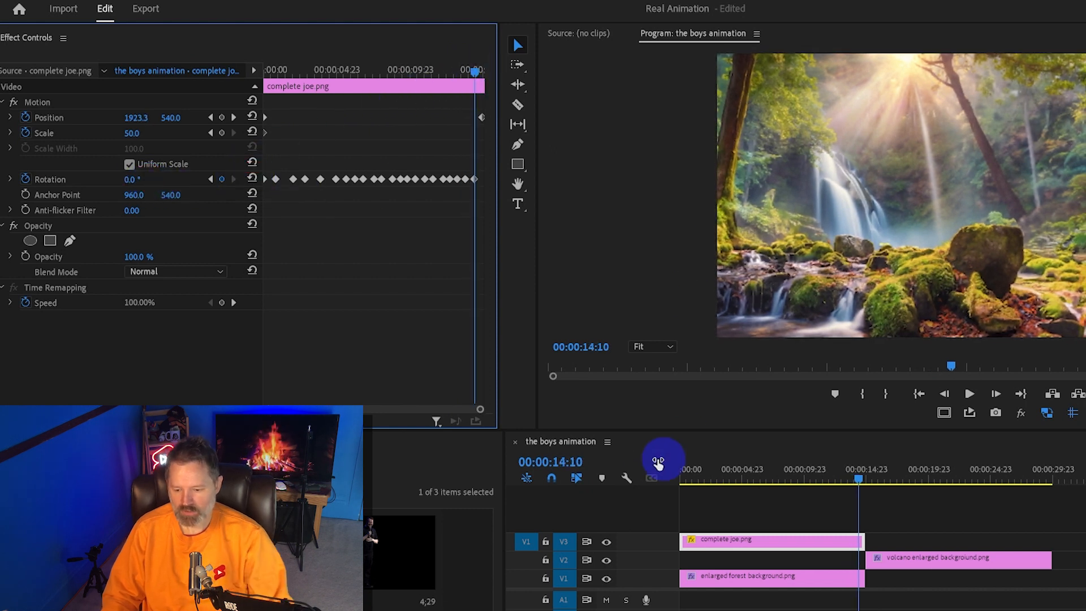
left_click(819, 480)
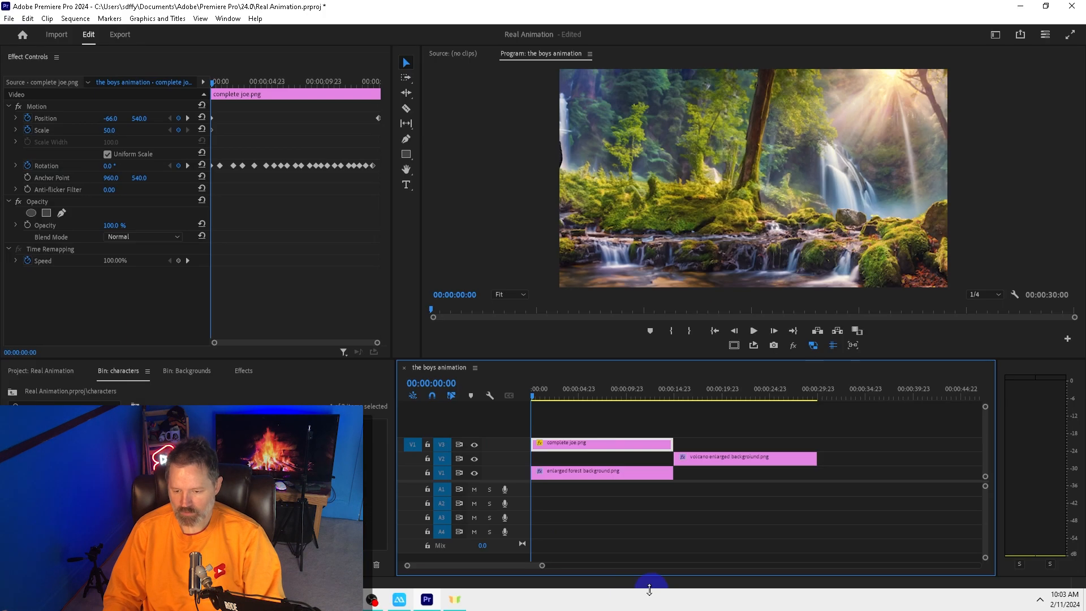
Play back the swaying walk of complete joe.png across the forest and return the playhead to the start
key("space")
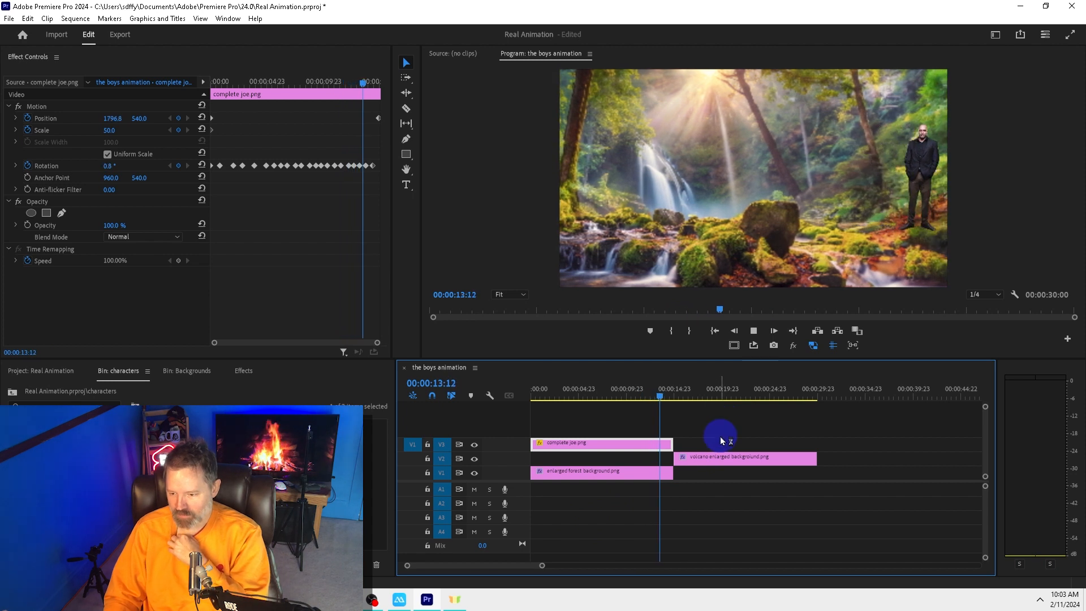
key("space")
left_click_drag(674, 397, 457, 420)
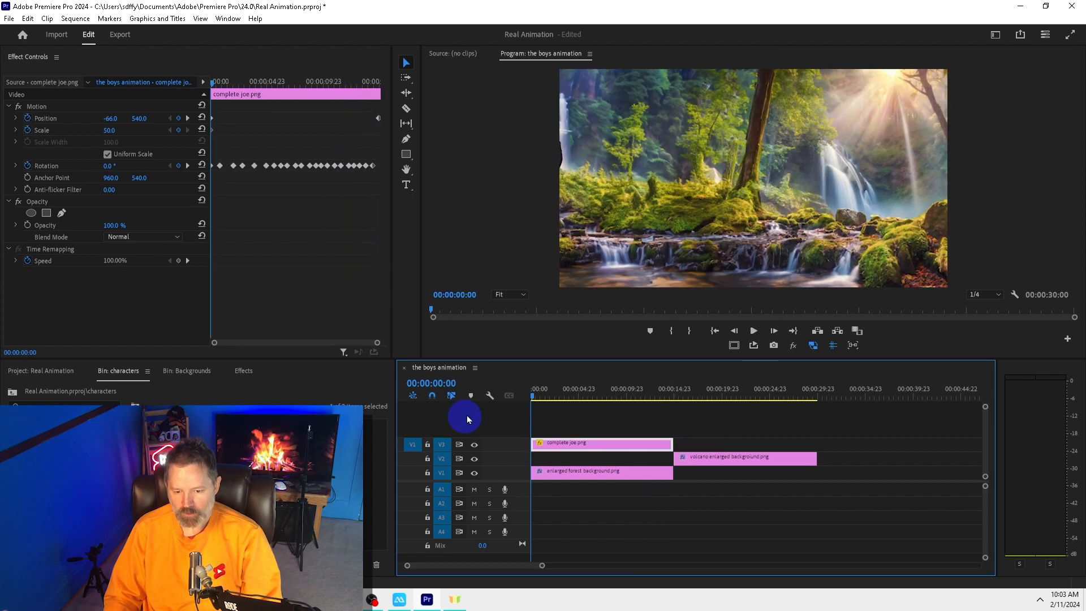
Apply Ease Out and Ease In to all Rotation keyframes of complete joe.png and replay the animation from the start
left_click_drag(376, 142, 155, 242)
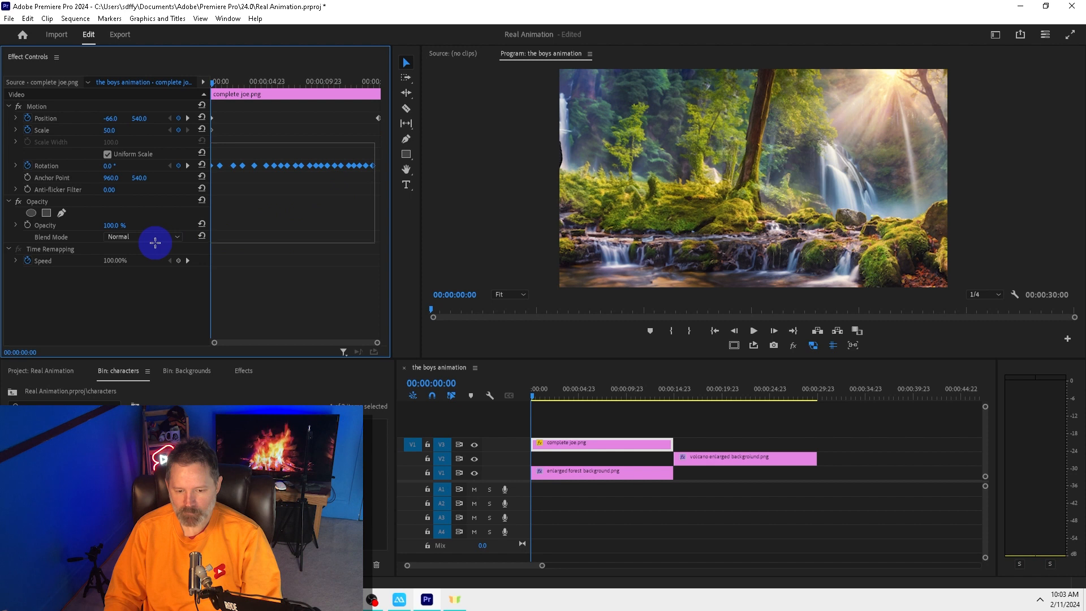
right_click(280, 171)
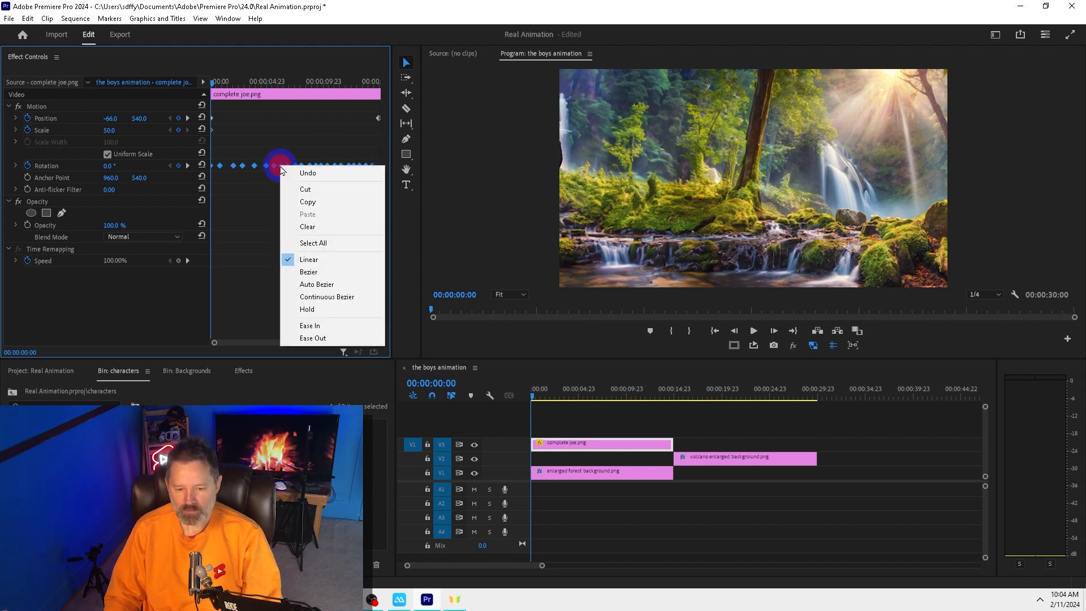
left_click(331, 339)
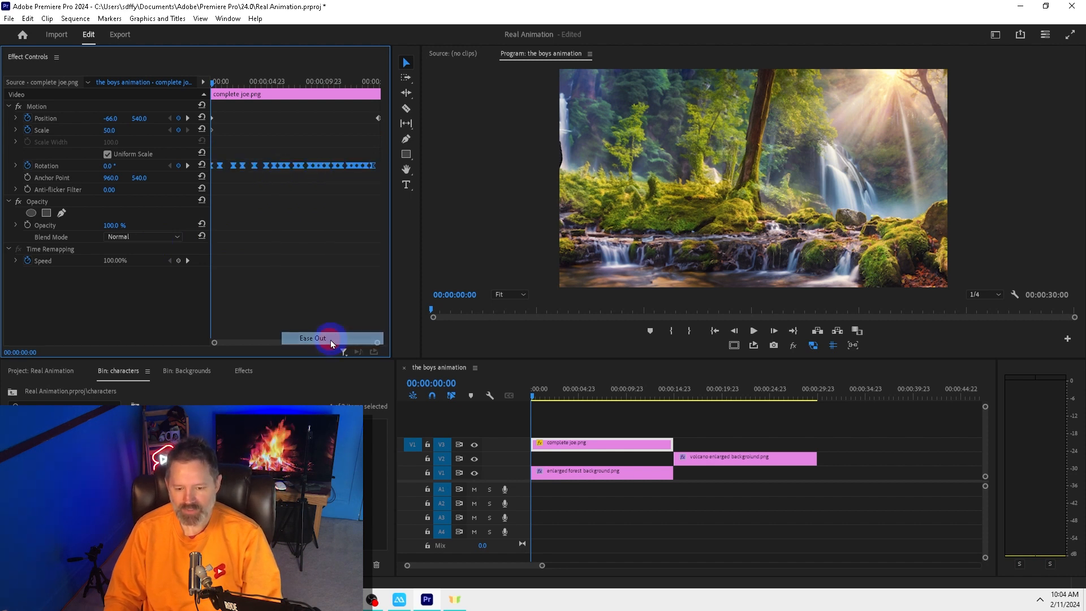
right_click(358, 170)
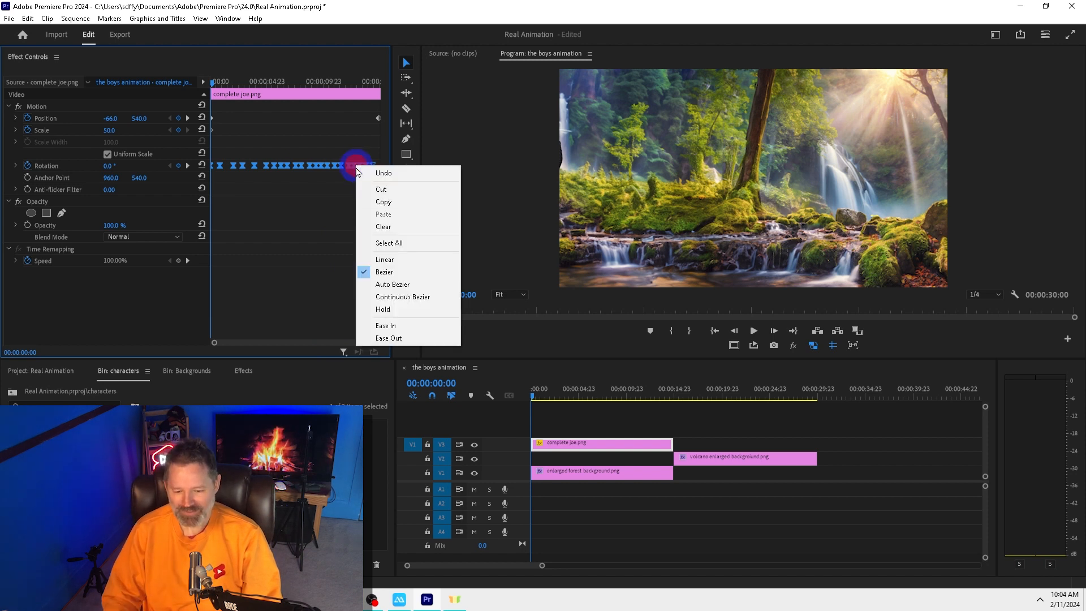
left_click(391, 323)
left_click_drag(586, 390, 488, 415)
key("space")
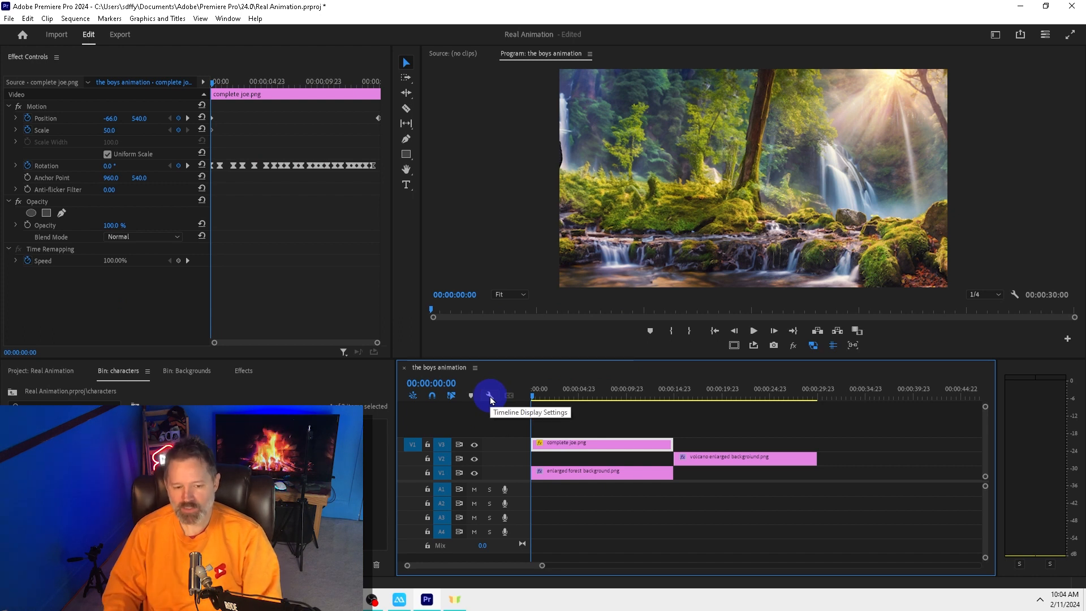
Save the Motion keyframes of complete joe.png as a Scale-type preset named Walking Animation
left_click(59, 107)
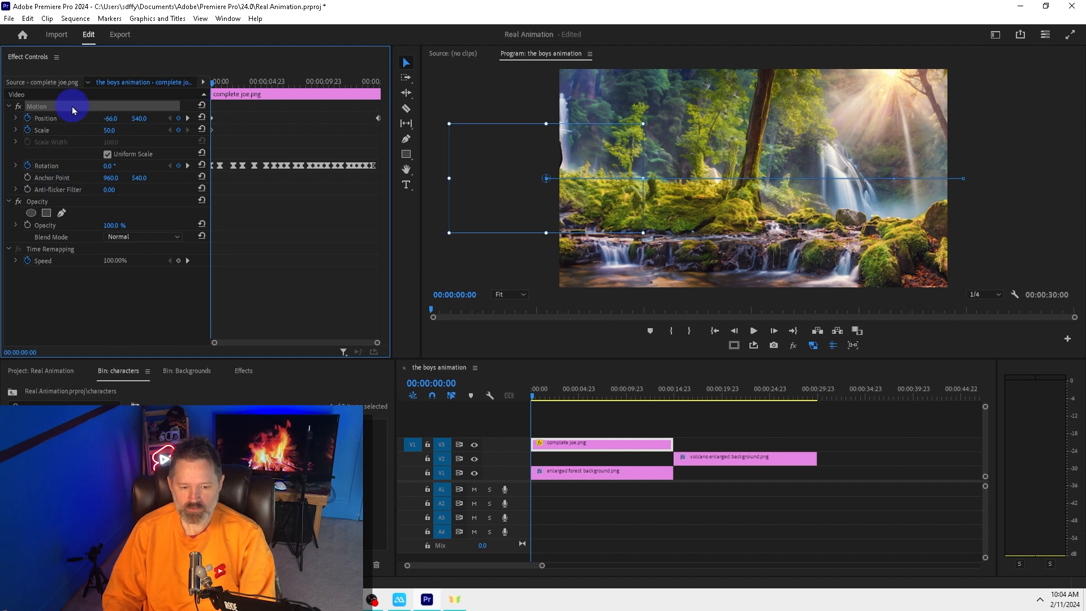
right_click(52, 109)
left_click(73, 121)
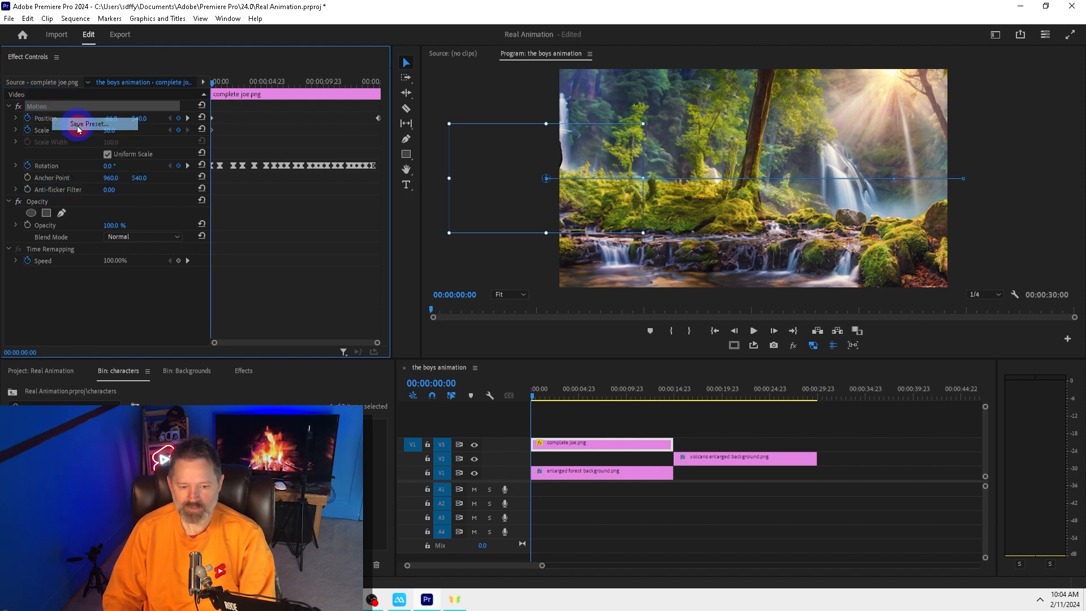
type("Walk")
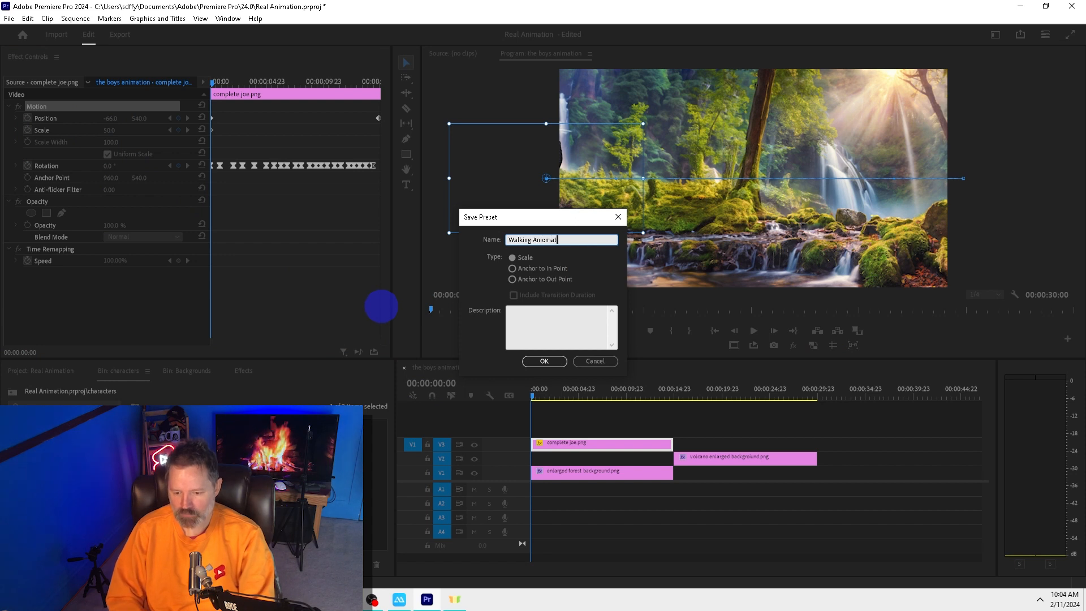
type("ing Aniomat")
key("Return")
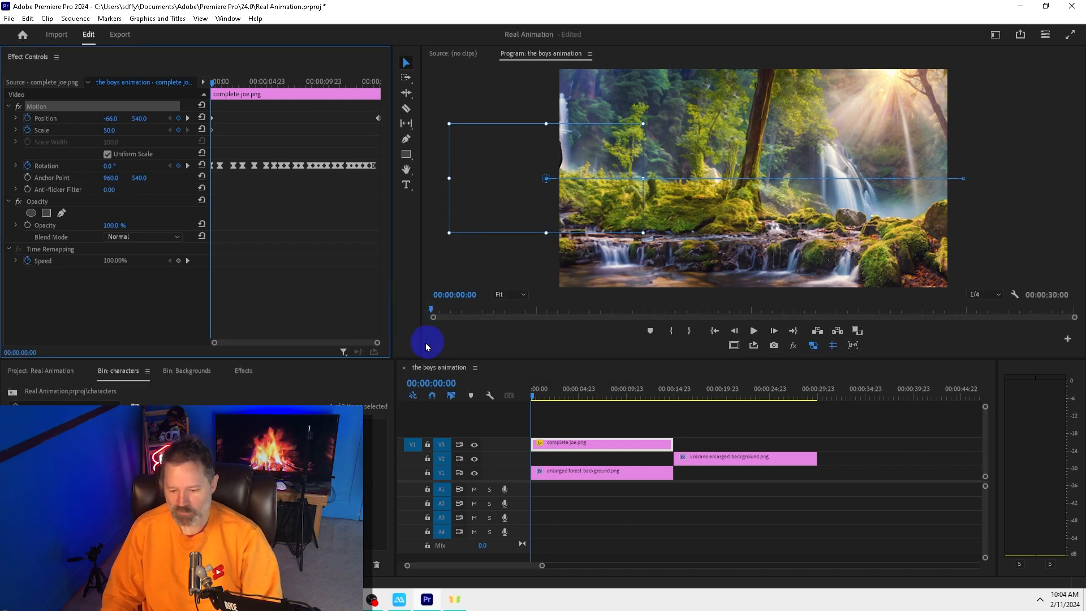
Place theo complete.png on track V4 above complete joe.png, extended to the same 15-second length, and select the clip
left_click(172, 450)
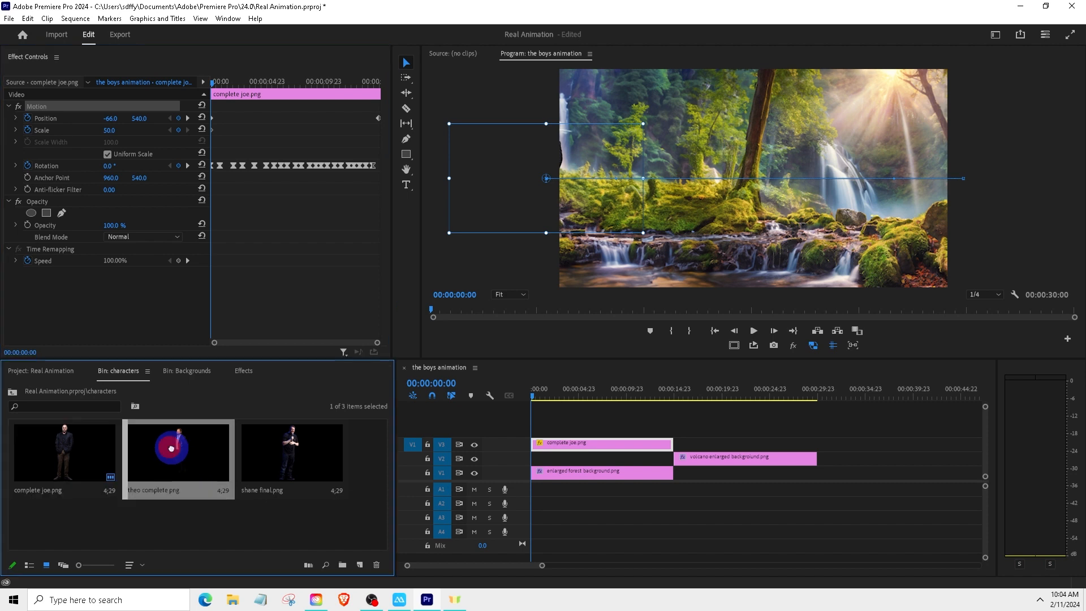
left_click_drag(285, 463, 669, 443)
left_click(560, 437)
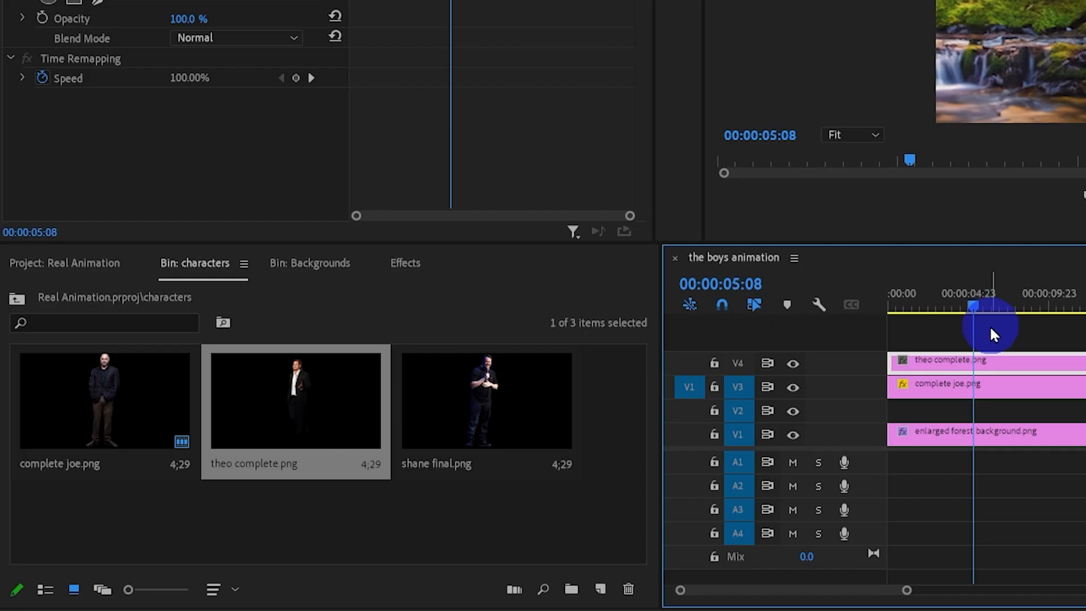
left_click(989, 359)
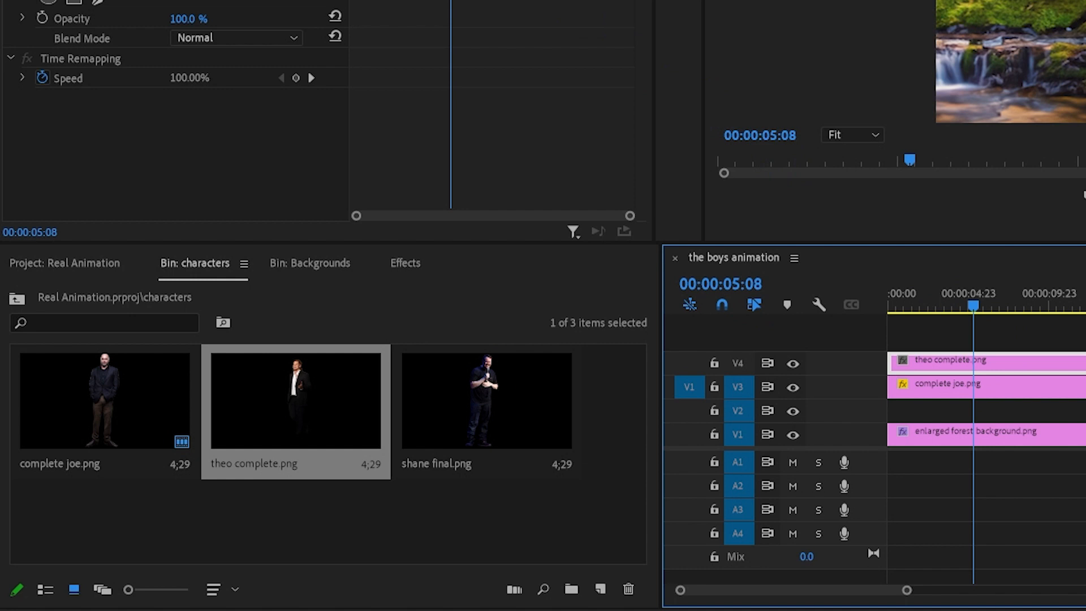
Find the Walking Animation preset by searching for "walking", apply it to theo complete.png, and preview the motion from the start
left_click(399, 265)
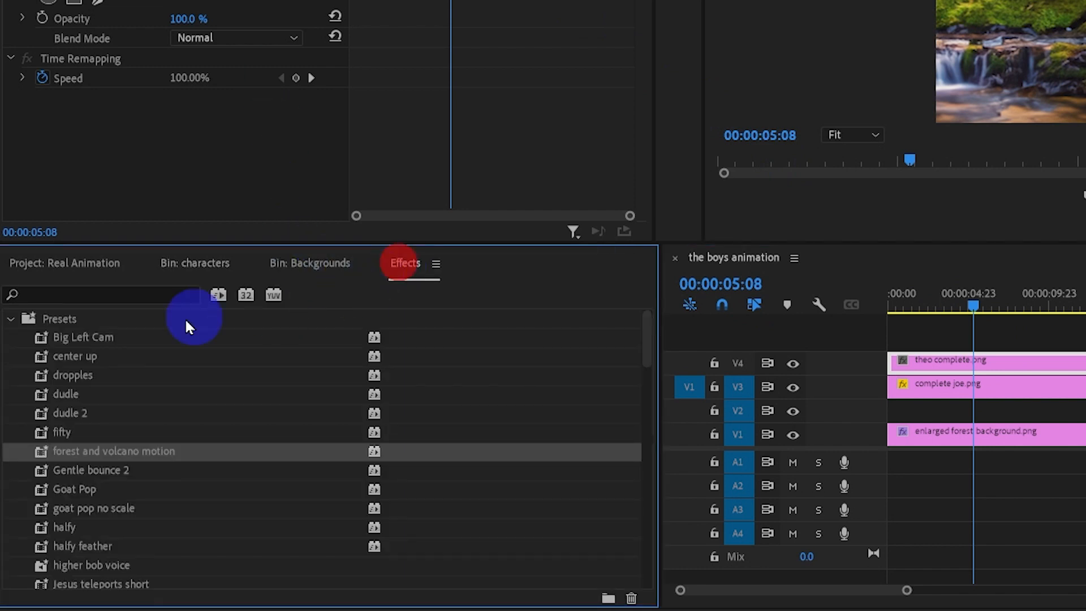
left_click(118, 296)
type("walking")
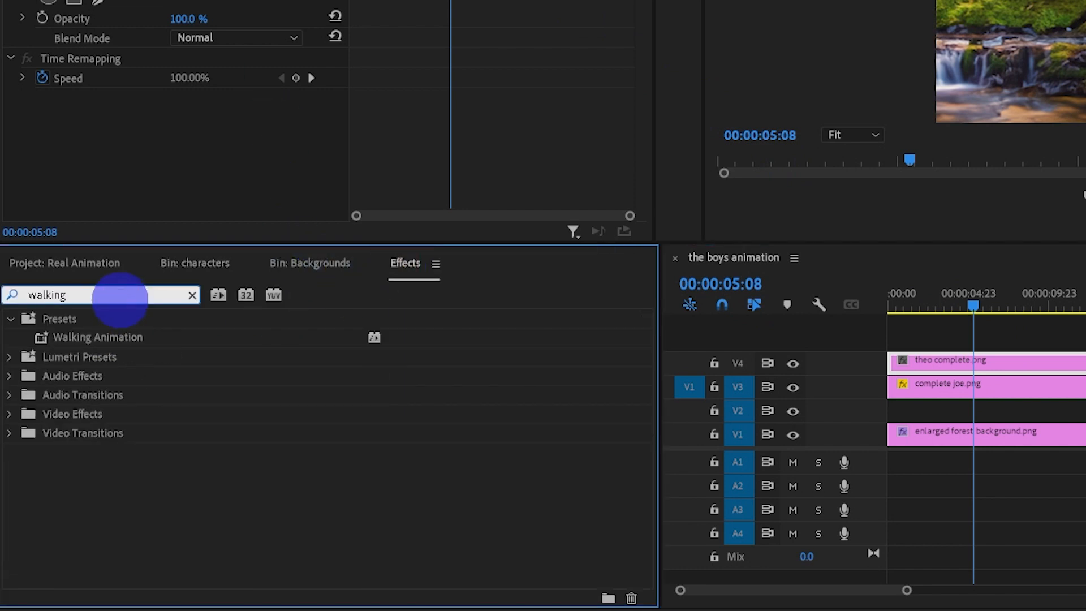
left_click_drag(86, 334, 915, 375)
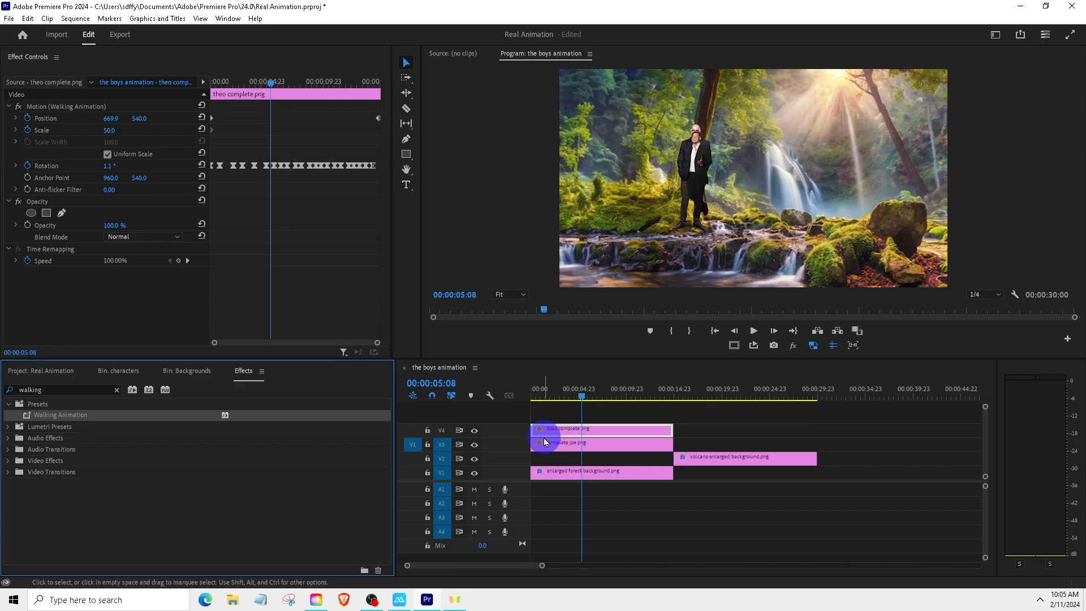
left_click_drag(565, 388, 477, 407)
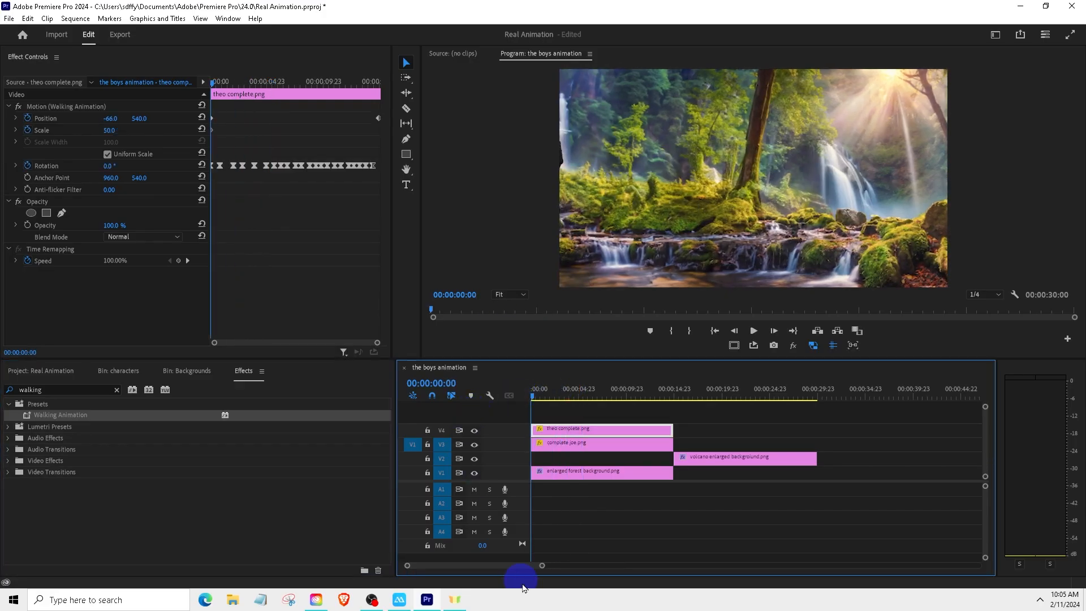
key("space")
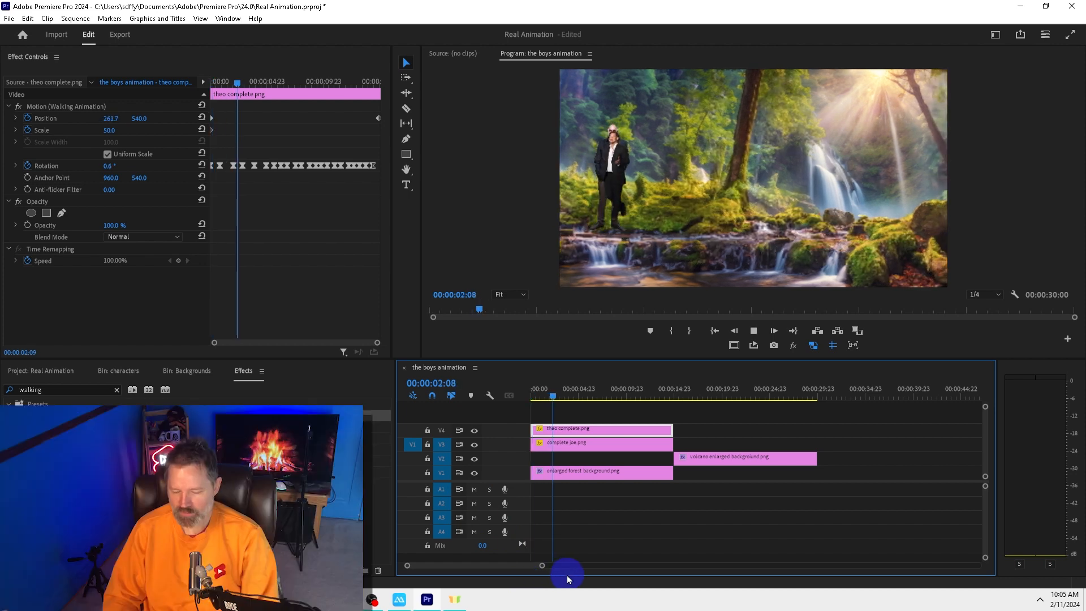
left_click_drag(582, 392, 497, 399)
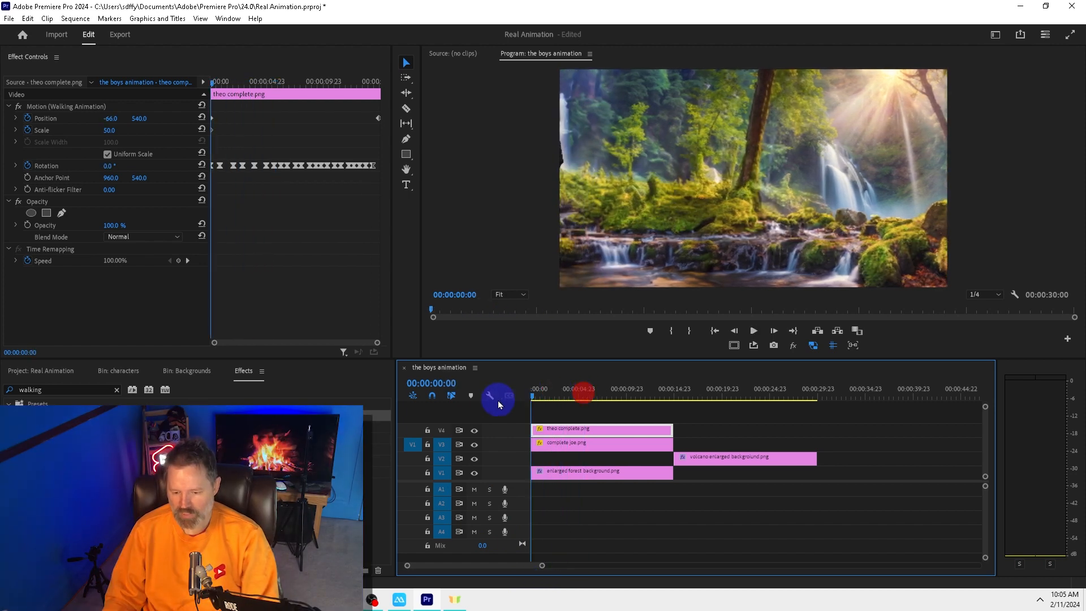
Add shane final.png from the characters bin to track V5 and extend it to match the other character clips
left_click(161, 466)
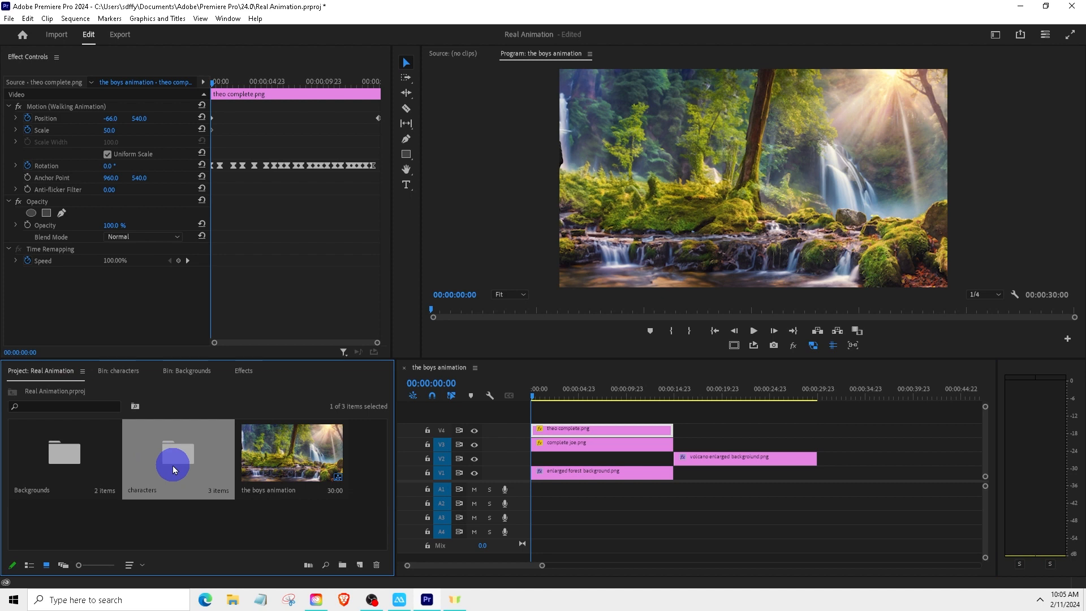
double_click(174, 469)
left_click_drag(287, 454, 673, 418)
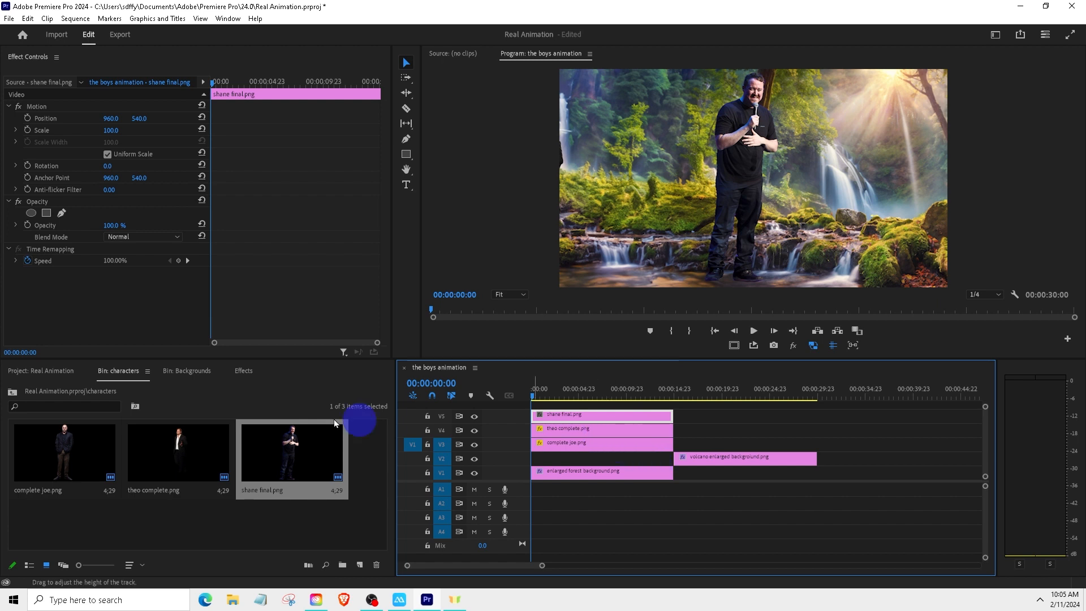
Apply the Walking Animation preset to shane final.png and play the sequence
left_click(244, 371)
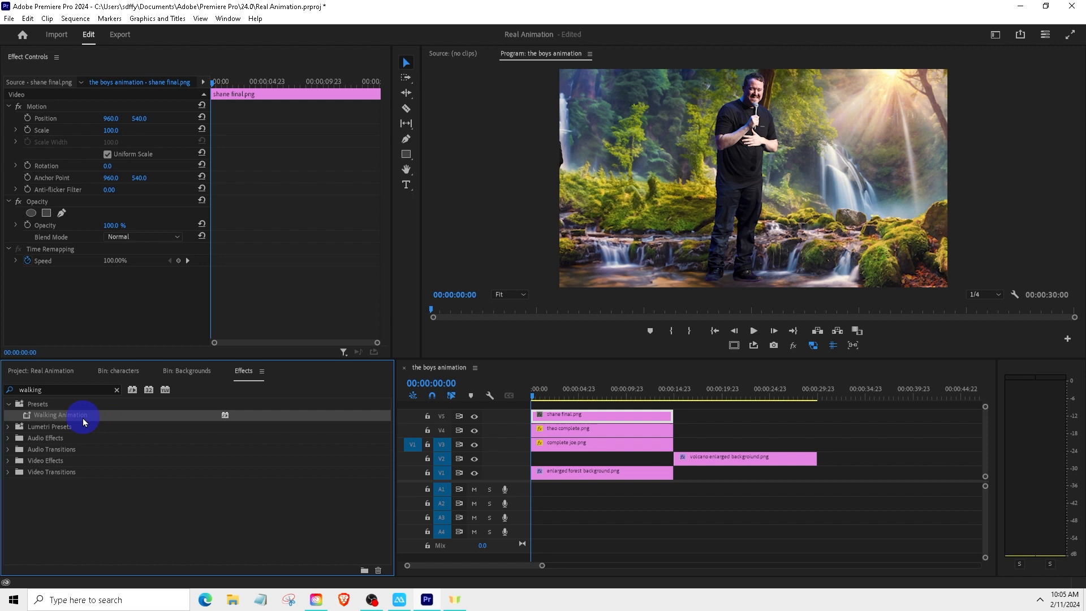
left_click_drag(151, 419, 561, 419)
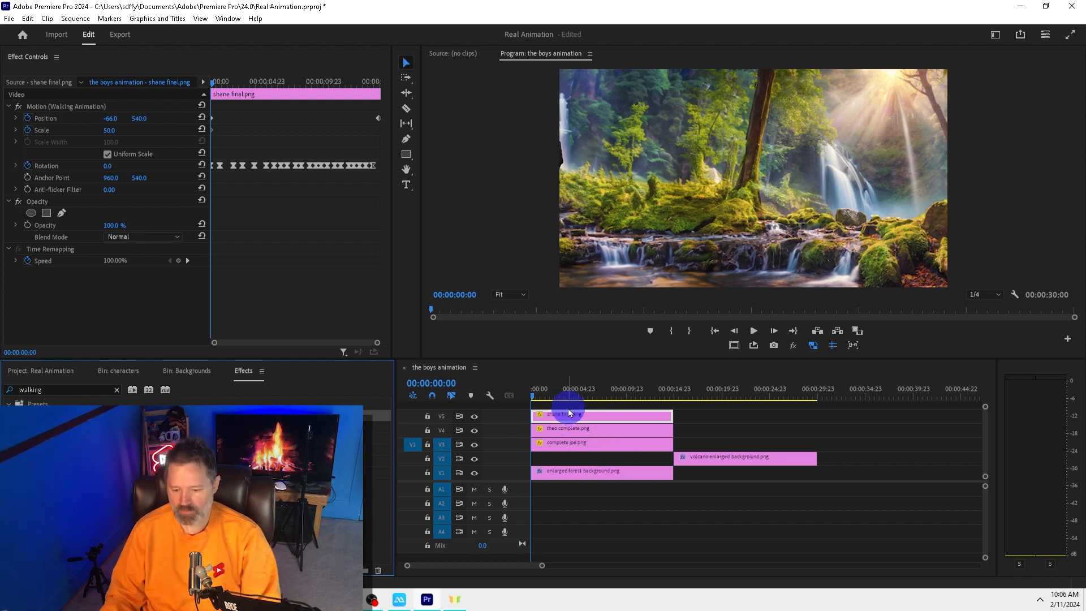
left_click(565, 413)
key("space")
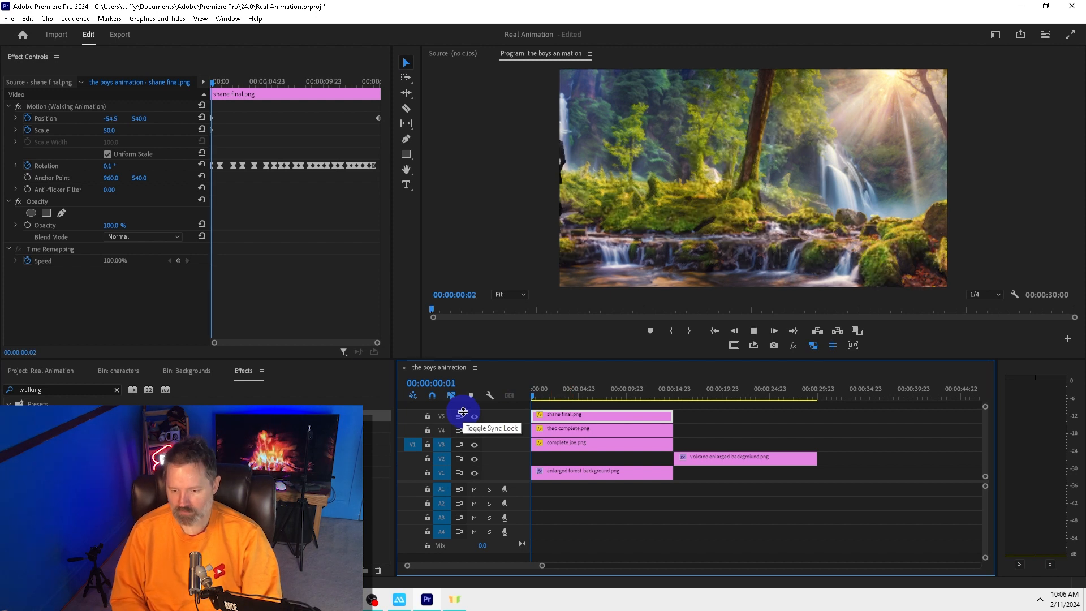
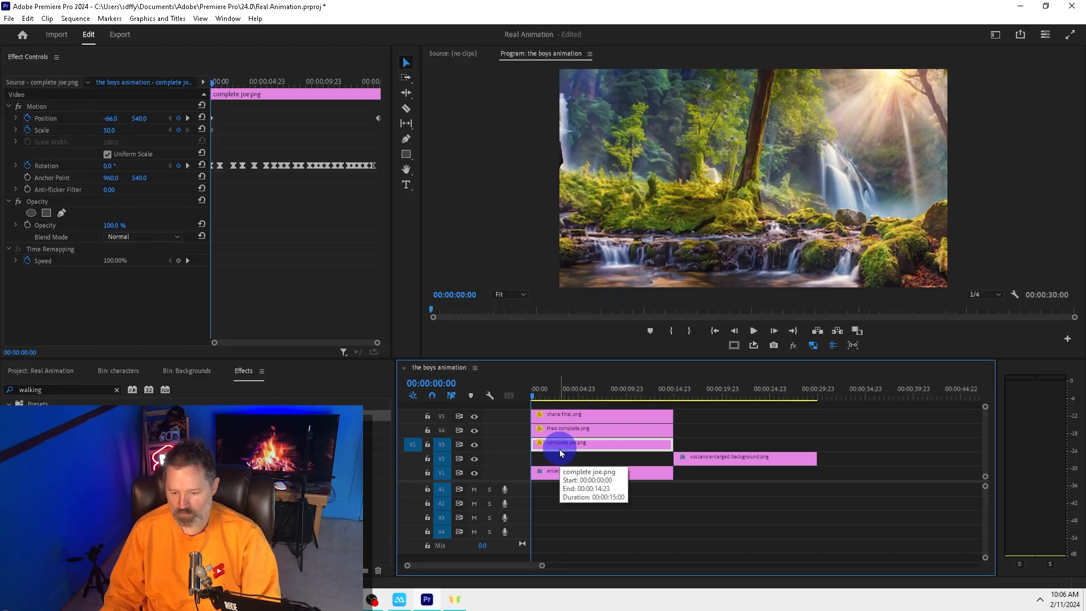
Hide track V5 and shift theo complete.png about 1.7 seconds later so it enters behind complete joe.png
left_click(561, 418)
left_click(474, 417)
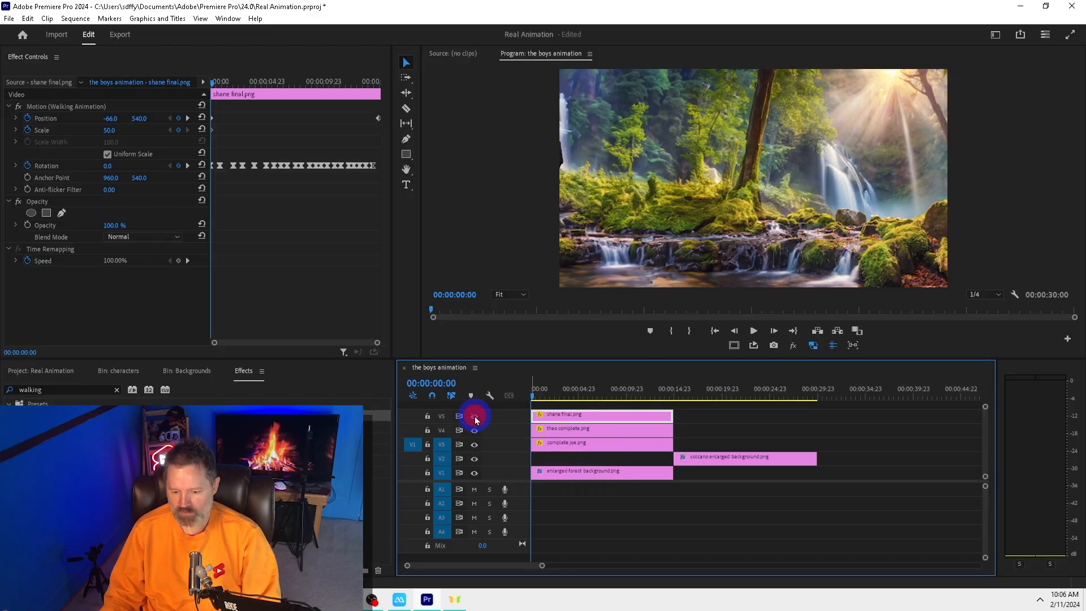
left_click(559, 444)
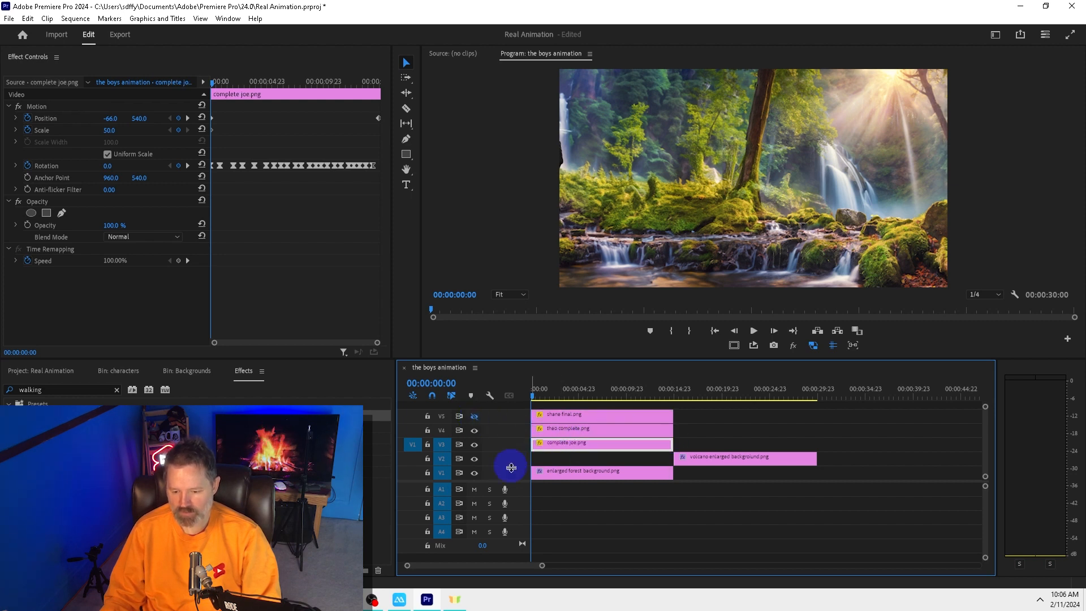
mouse_move(565, 432)
left_mouse_down()
mouse_move(577, 445)
mouse_move(547, 434)
mouse_move(558, 438)
left_mouse_up()
left_click(549, 391)
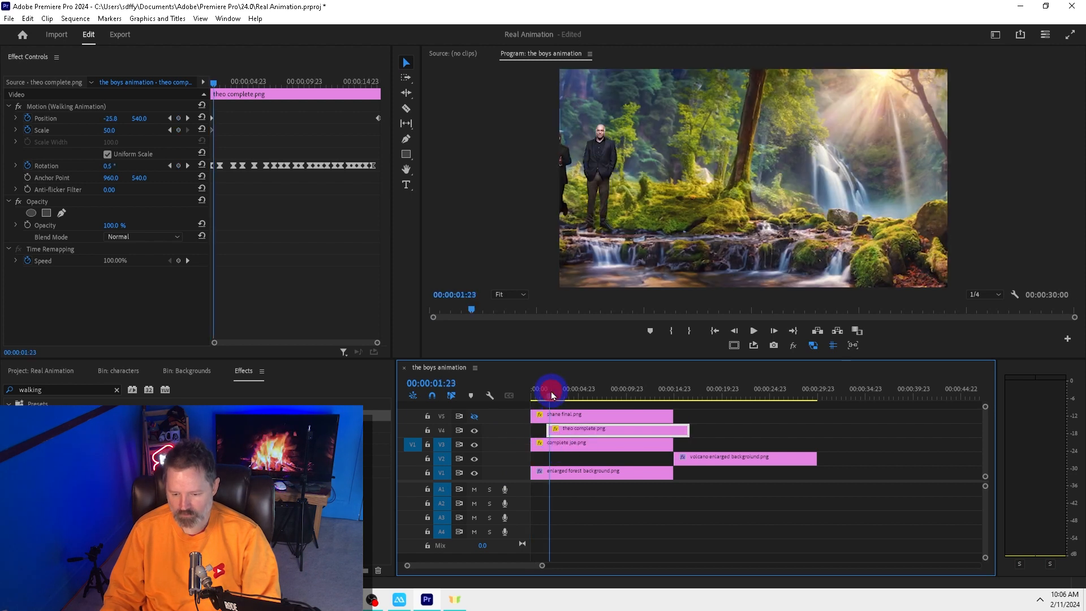
left_click_drag(555, 391, 517, 398)
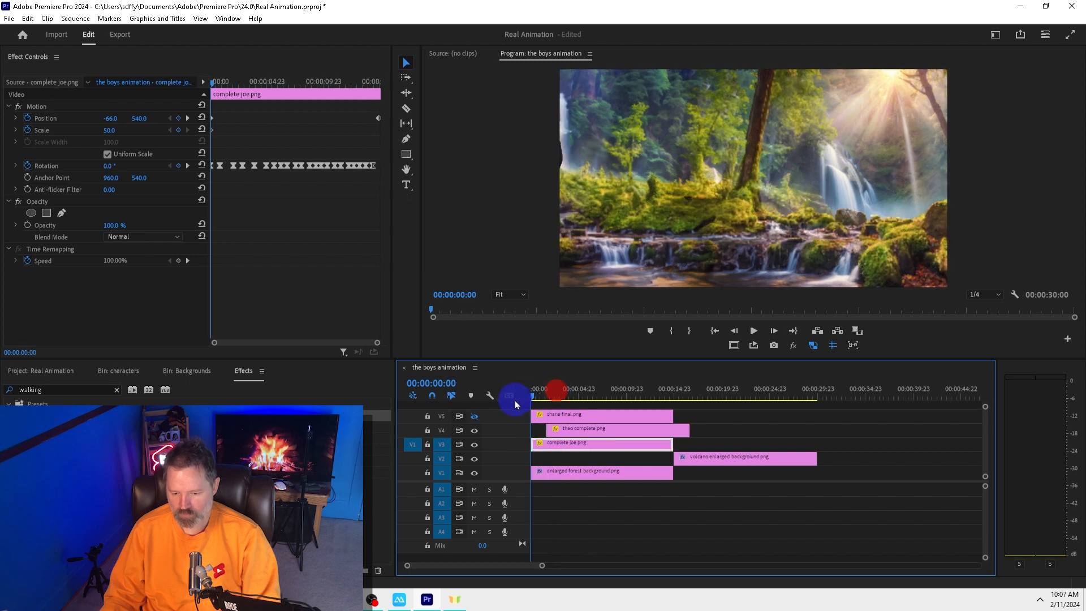
Play back the two characters walking in sequence and return the playhead to the start
key("space")
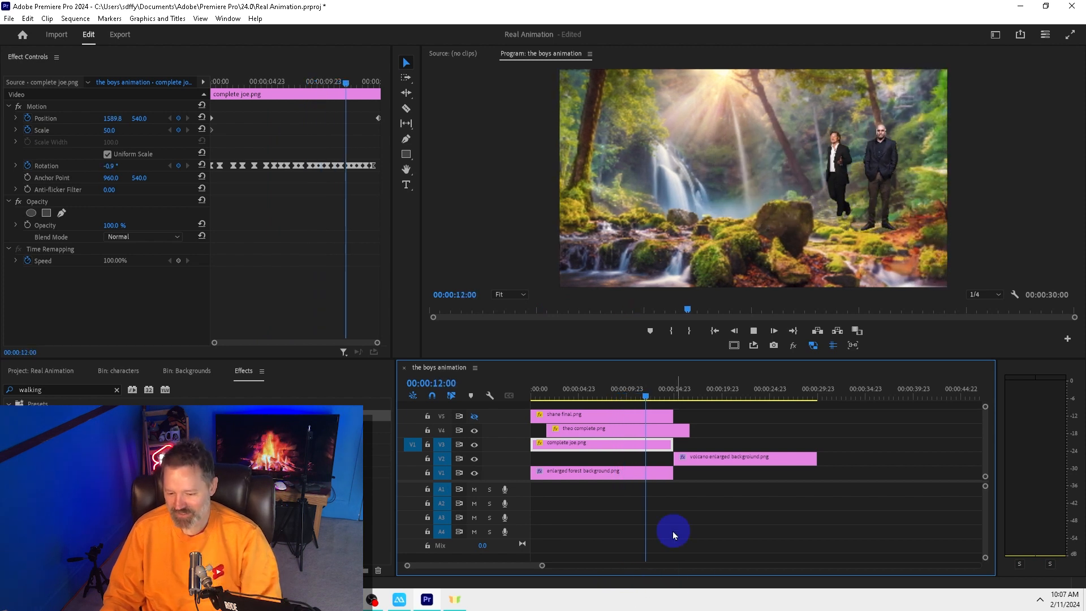
key("space")
left_click(613, 398)
left_click_drag(613, 397, 532, 400)
Show track V5 again, shift shane final.png to start about 3.7 seconds in, and play the sequence with all three characters
left_click(557, 433)
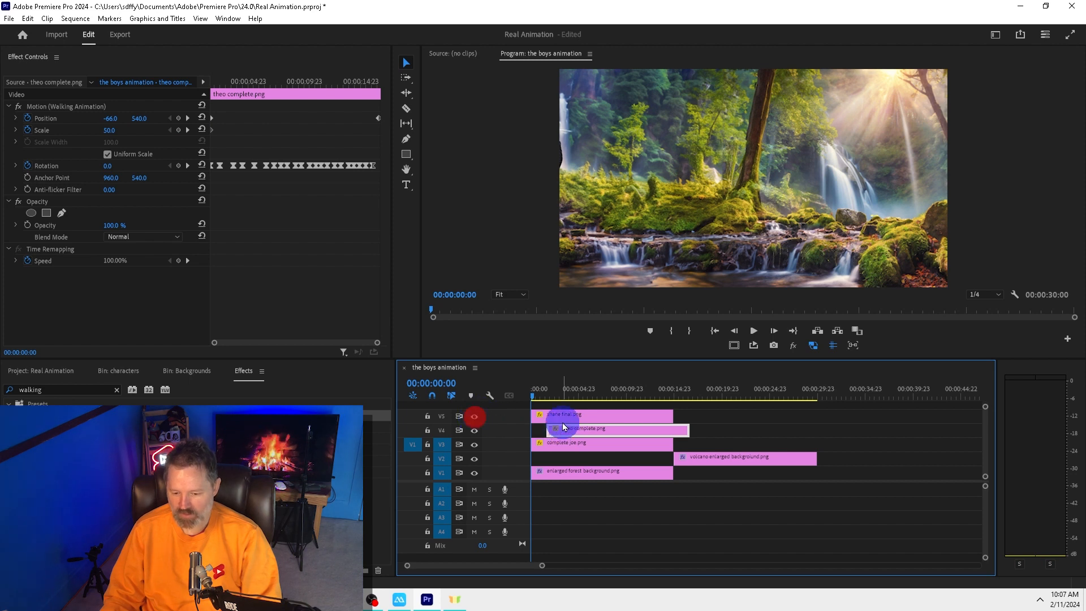
left_click_drag(559, 419, 573, 422)
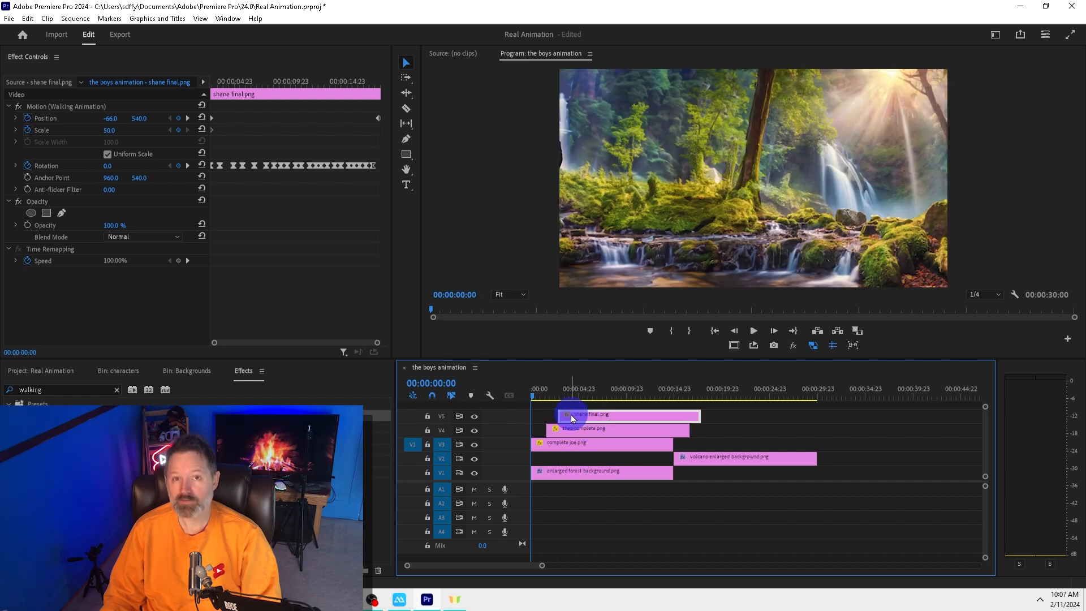
left_click_drag(571, 415, 579, 421)
left_click(575, 442)
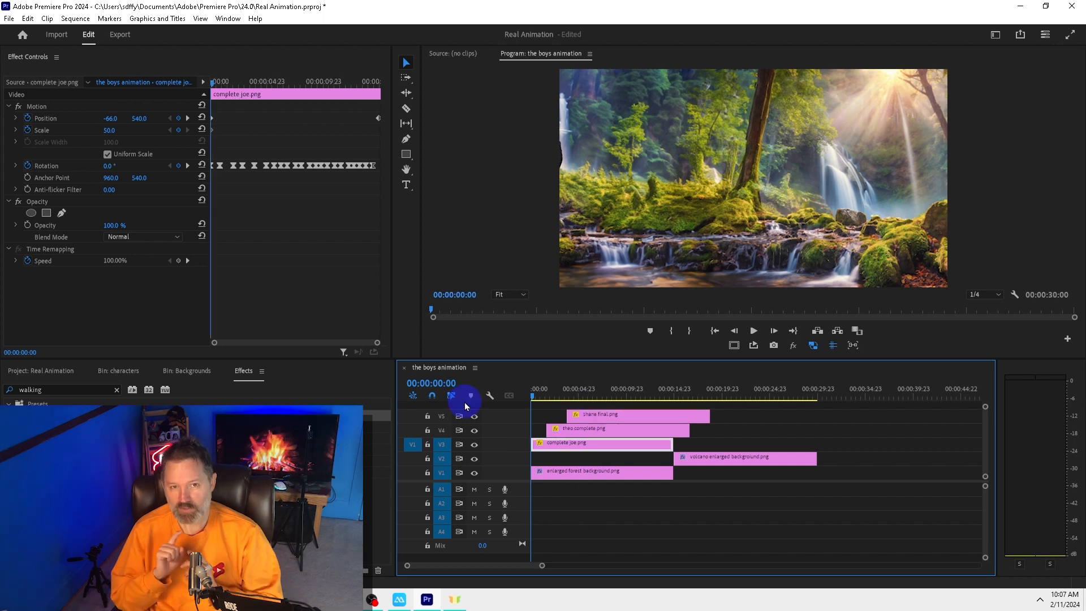
key("space")
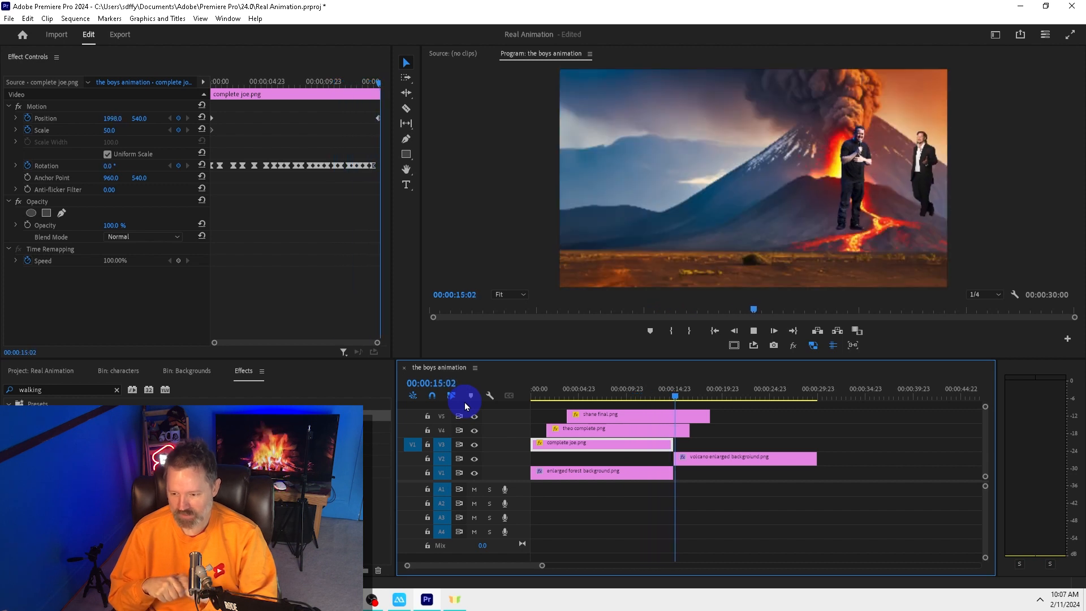
Return the playhead to the sequence start and apply the Gaussian Blur effect to the enlarged forest background clip
left_click_drag(582, 391, 489, 388)
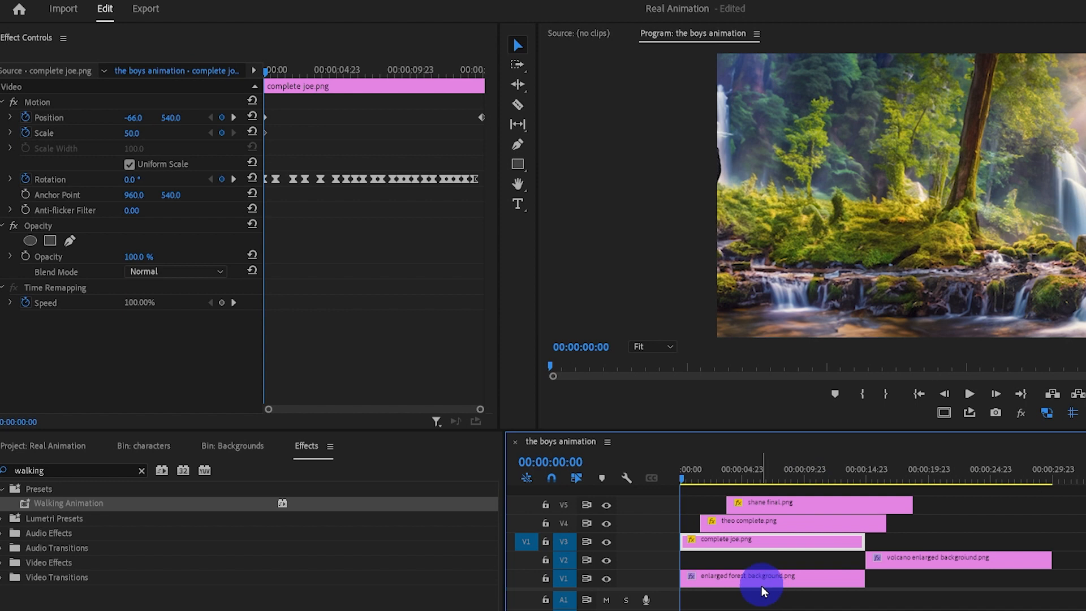
left_click(762, 583)
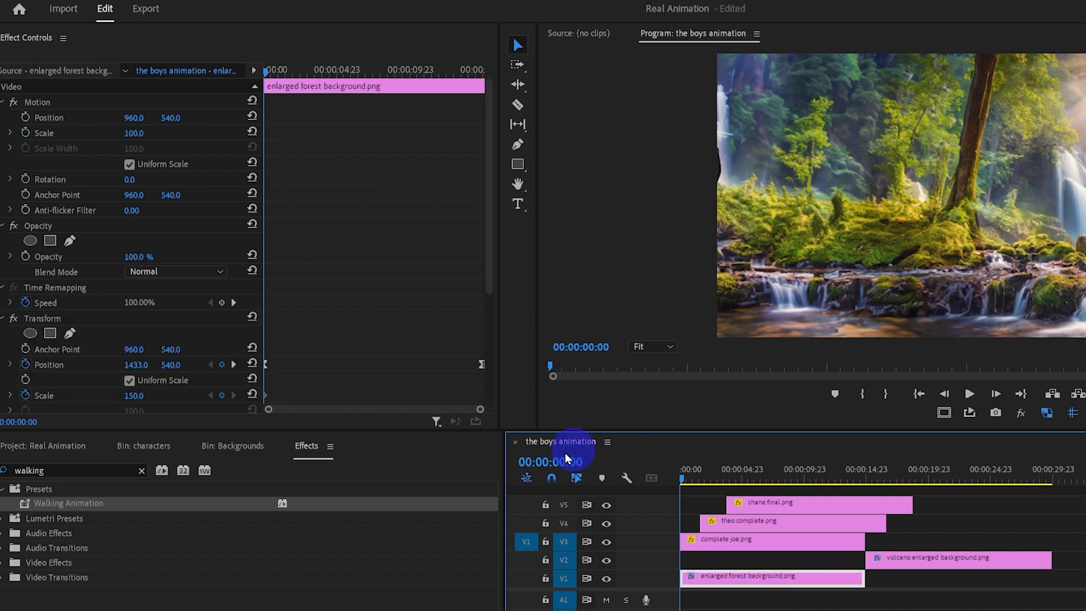
left_click(87, 469)
double_click(86, 469)
type("gaussian")
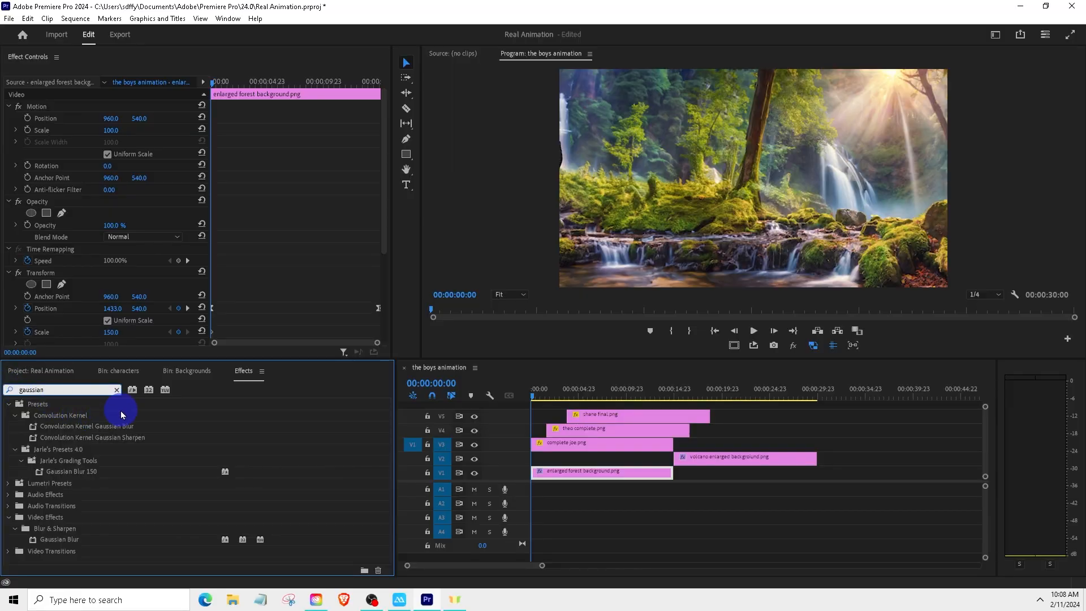
left_click(57, 539)
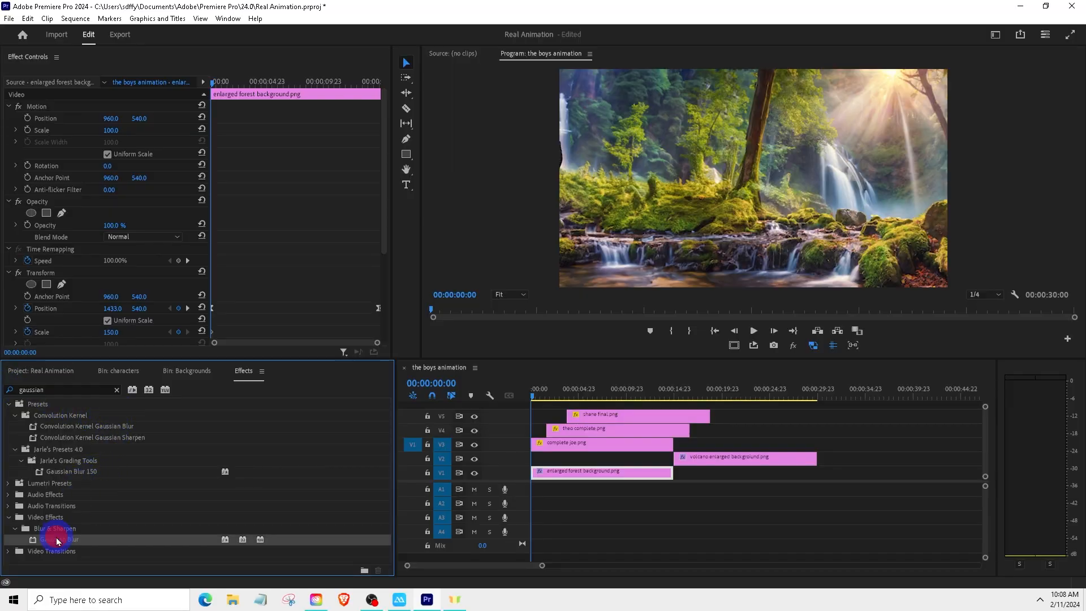
left_click_drag(115, 539, 253, 406)
left_click_drag(500, 489, 557, 471)
scroll(331, 243, "down", 5)
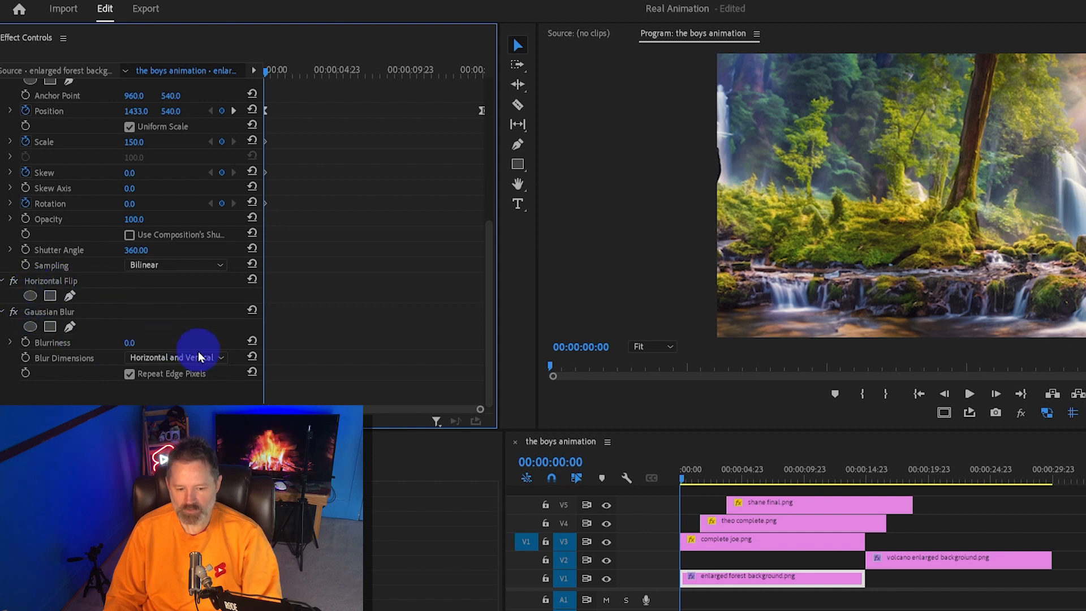
Set the Gaussian Blur dimensions to Horizontal and Blurriness to 40, and play the sequence from the start
left_click(220, 357)
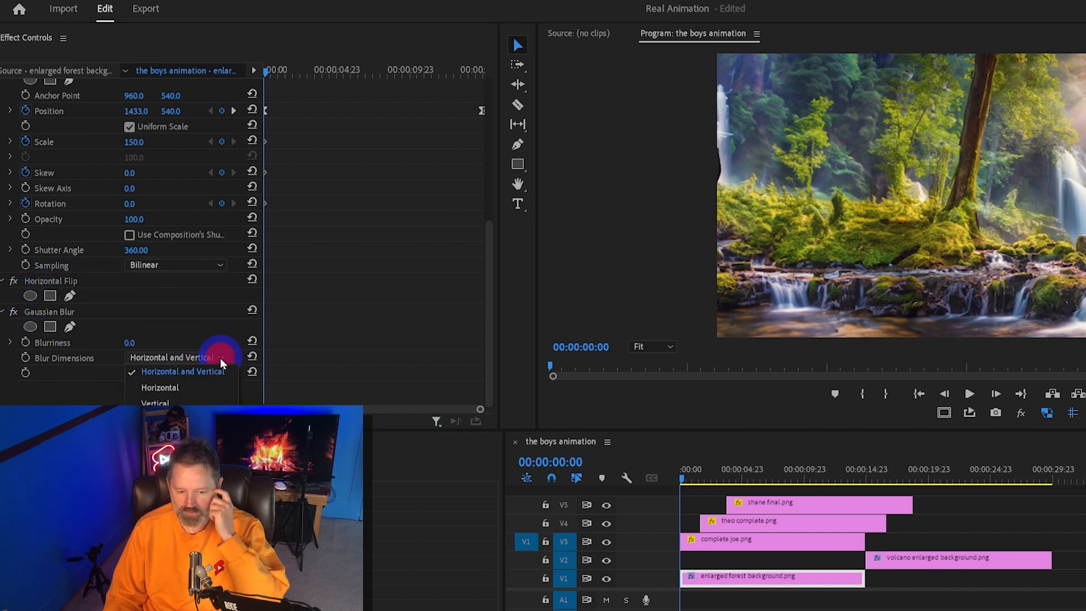
left_click(205, 386)
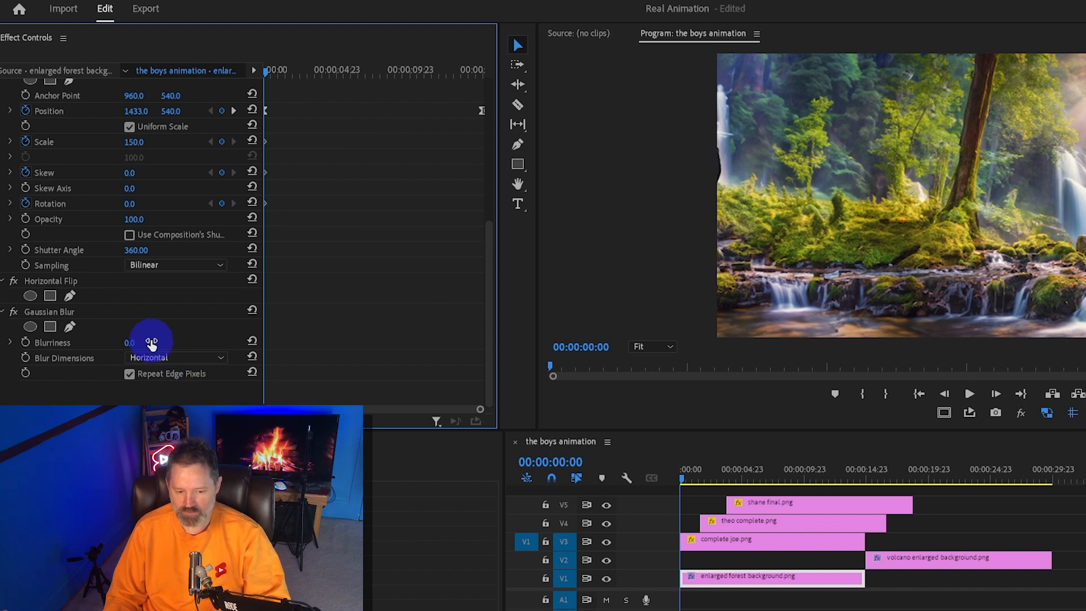
left_click_drag(140, 344, 150, 339)
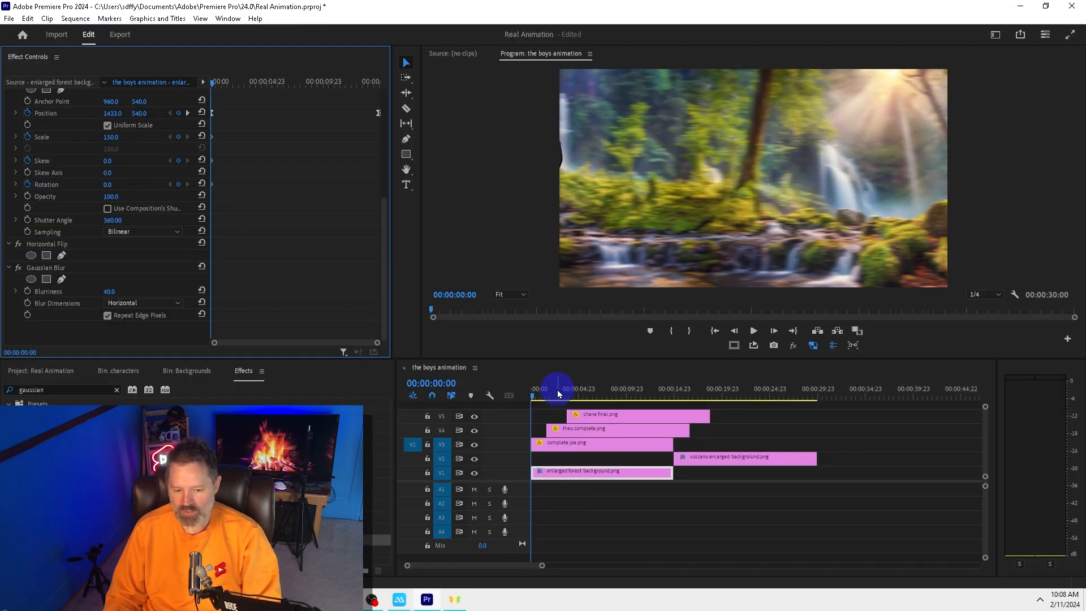
left_click_drag(558, 390, 522, 395)
key("space")
key("space")
Reduce the forest background's Gaussian Blur Blurriness to 14.4
left_click_drag(125, 293, 216, 307)
key("space")
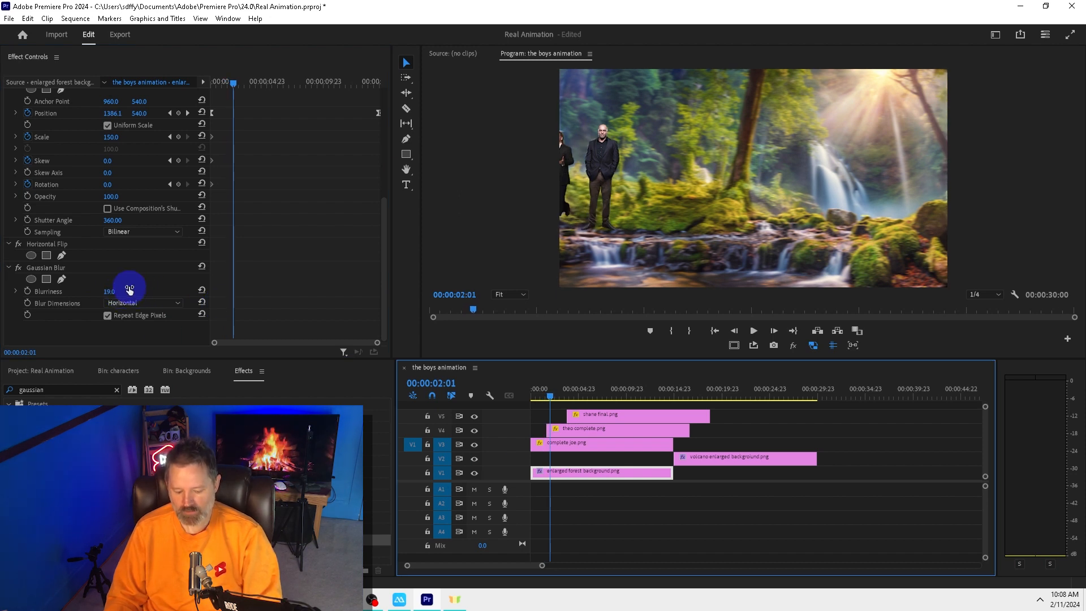
left_click_drag(129, 289, 119, 288)
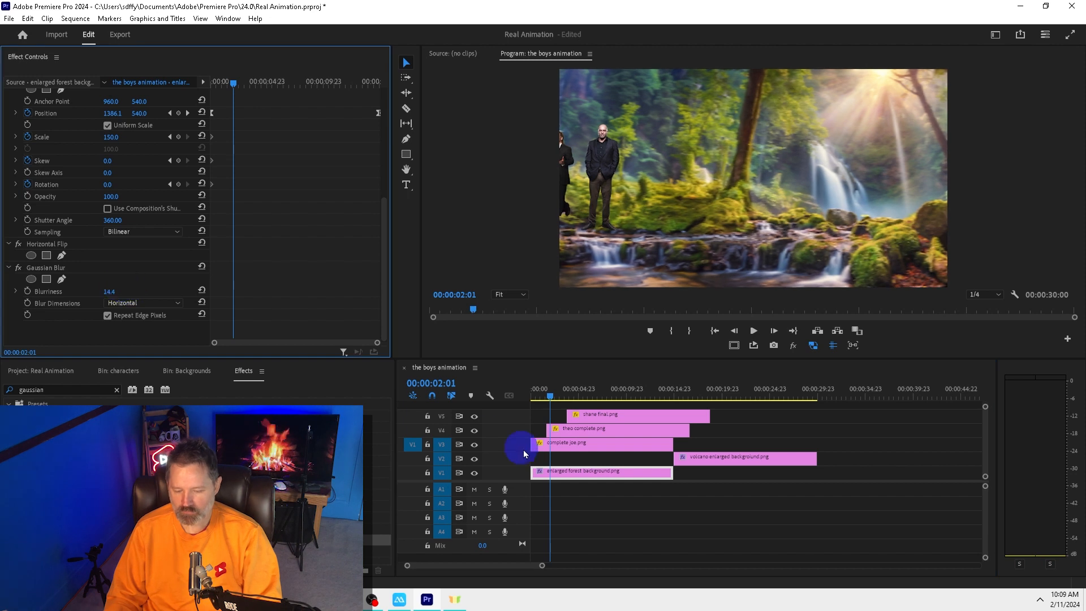
Play and scrub the sequence from the start to check the characters against the blurred forest background
left_click_drag(562, 389, 498, 444)
key("space")
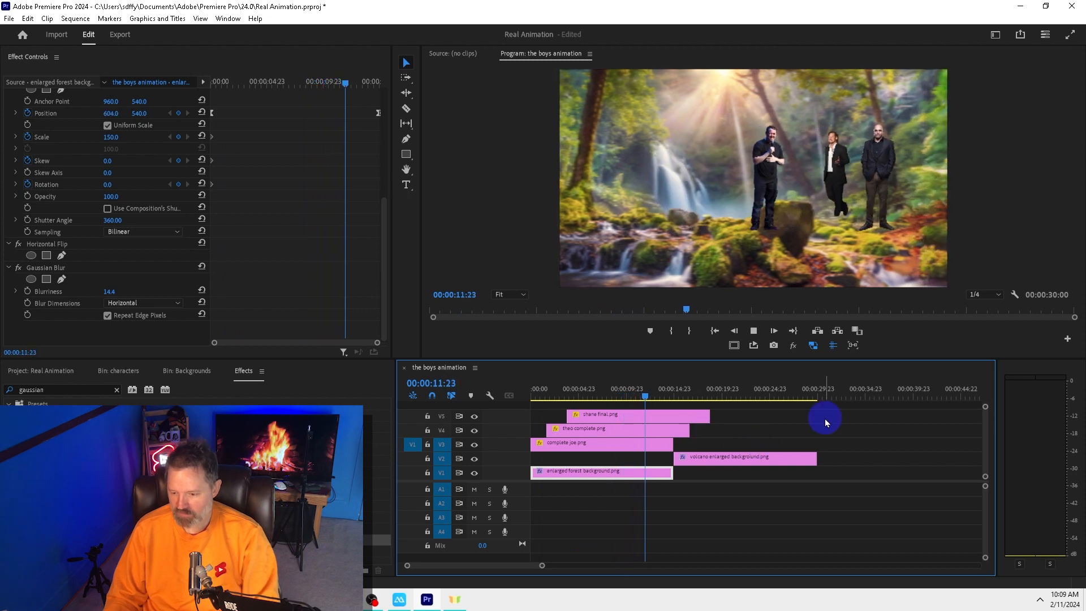
key("space")
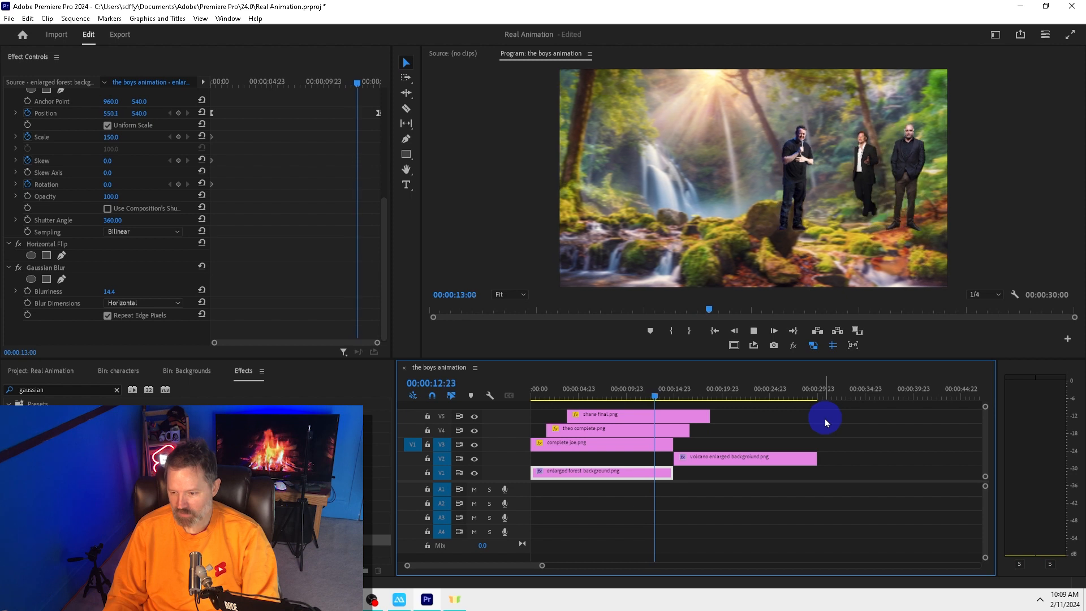
left_click(716, 332)
key("space")
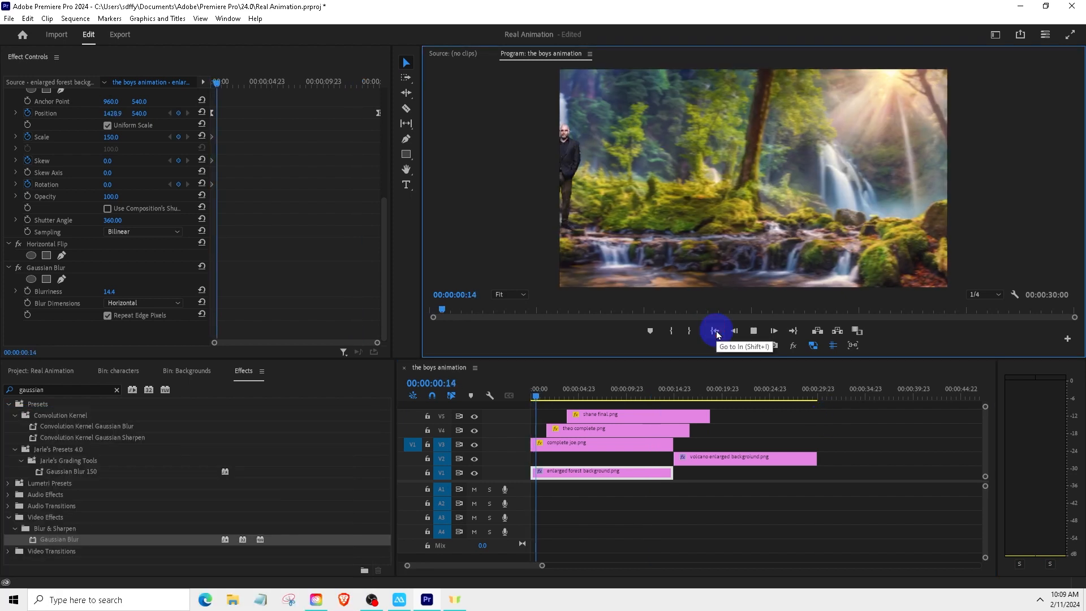
left_click_drag(547, 398, 620, 398)
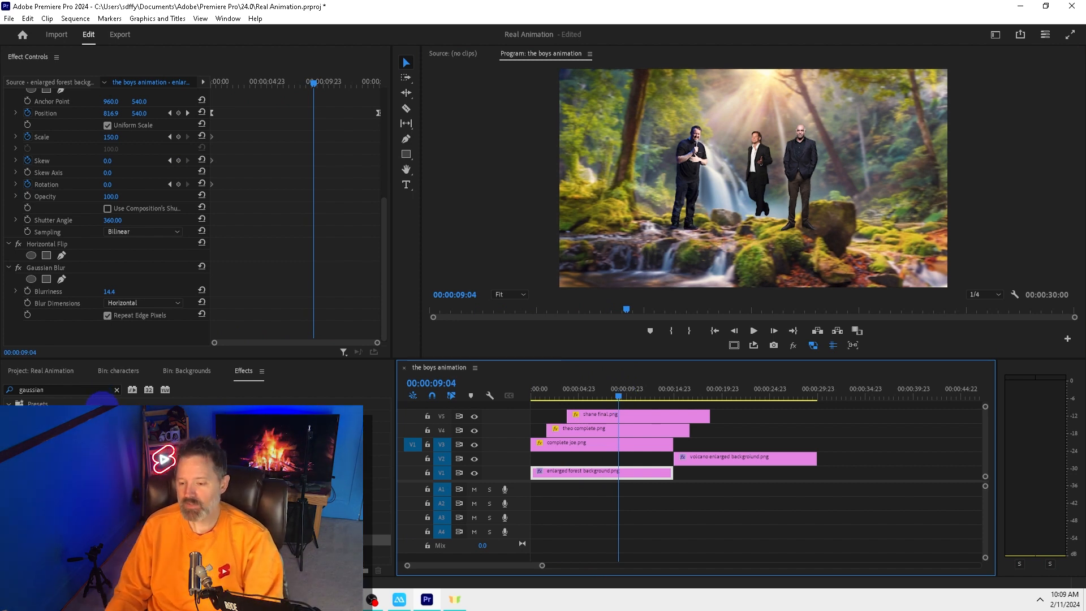
Find the Drop Shadow effect and apply it to the complete joe.png clip on track V3
left_click(73, 390)
type("drop sha")
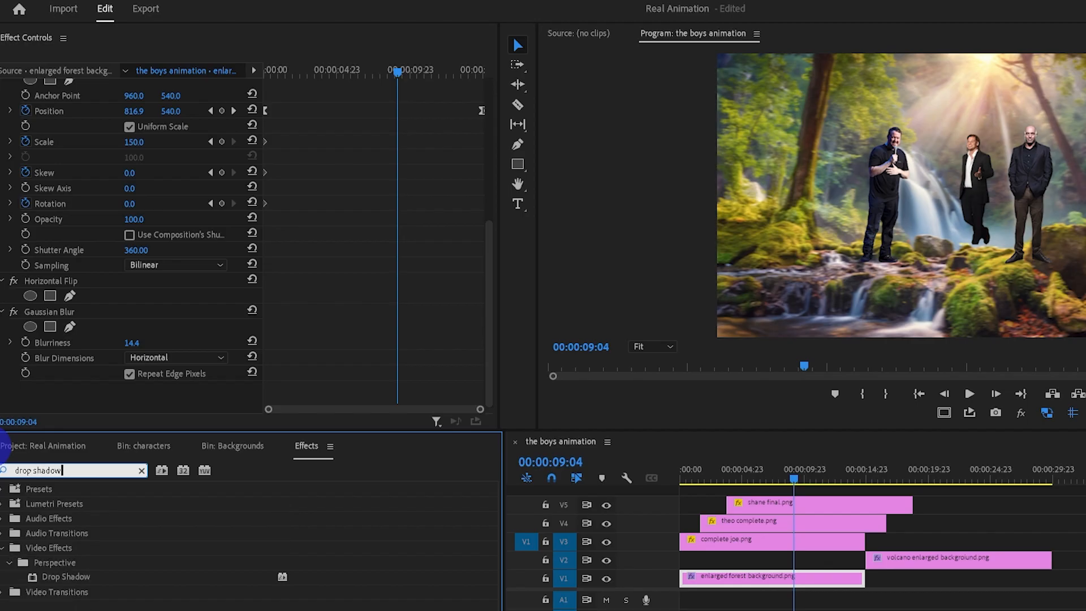
key("Return")
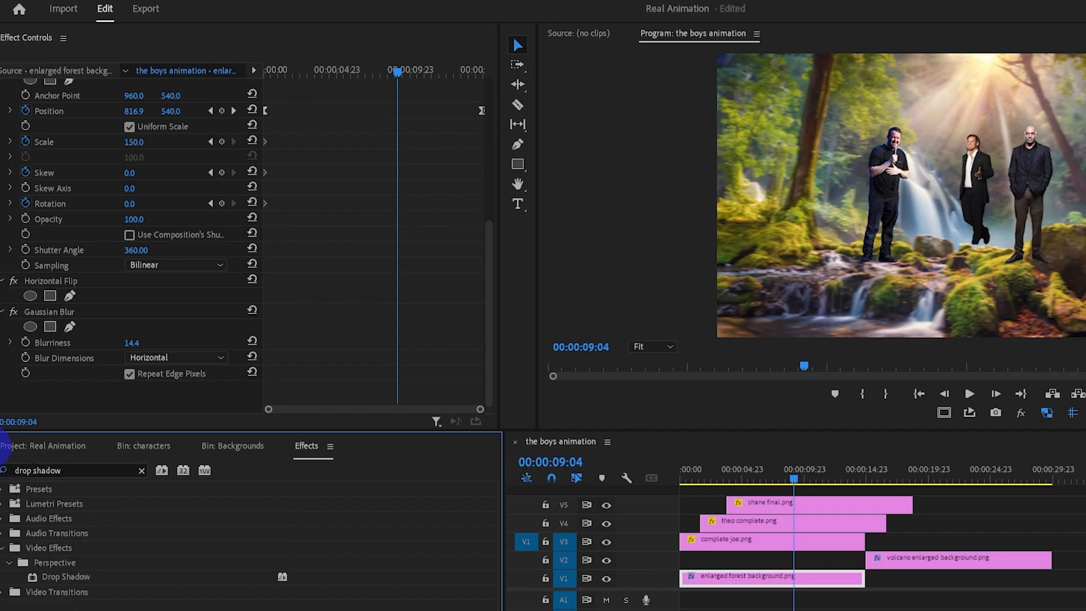
left_click_drag(65, 576, 754, 545)
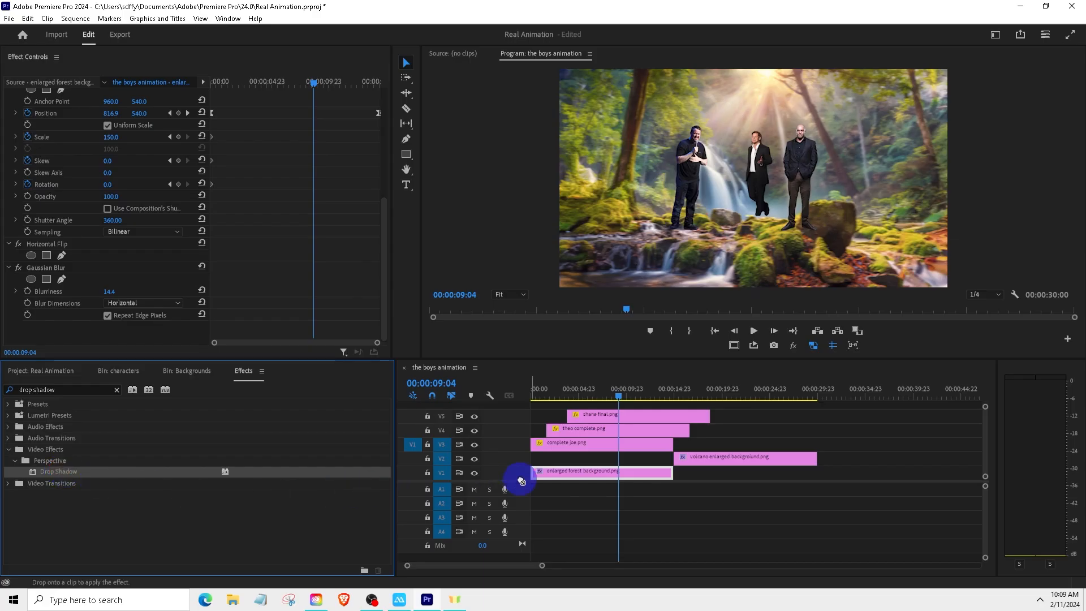
left_click_drag(588, 449, 588, 450)
Hide tracks V5 and V4 and move the playhead to 00:00:07:15 to isolate complete joe.png
left_click(556, 389)
left_click(474, 417)
left_click(474, 430)
left_click_drag(559, 399, 606, 403)
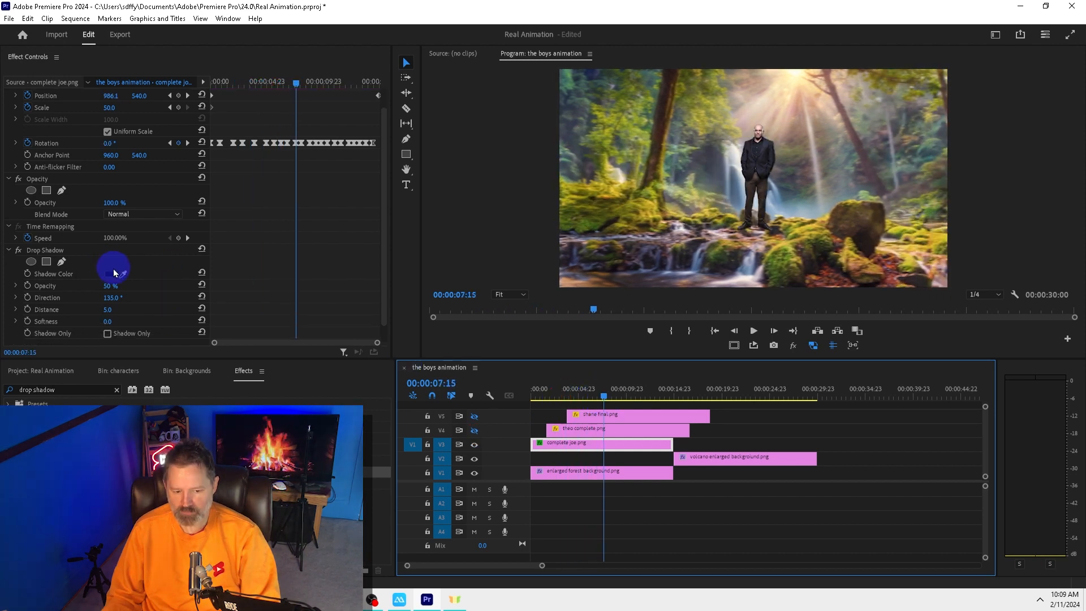
Set complete joe.png's drop shadow to 100% opacity, a direction of 202° and a distance of 66
scroll(113, 270, "down", 2)
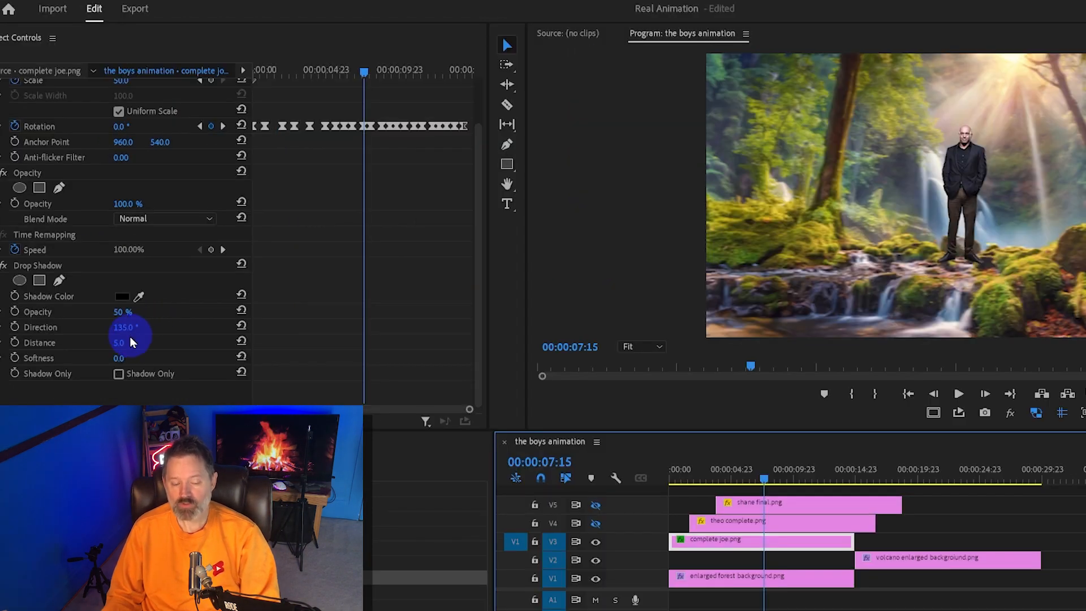
left_click_drag(124, 311, 516, 308)
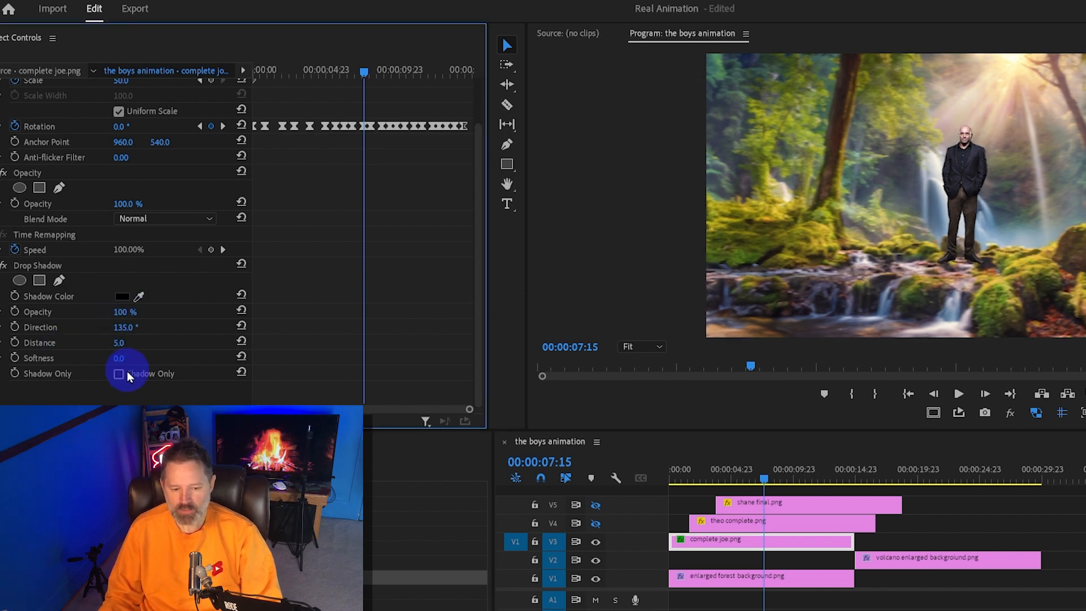
mouse_move(124, 345)
left_mouse_down()
mouse_move(177, 346)
mouse_move(137, 341)
left_mouse_up()
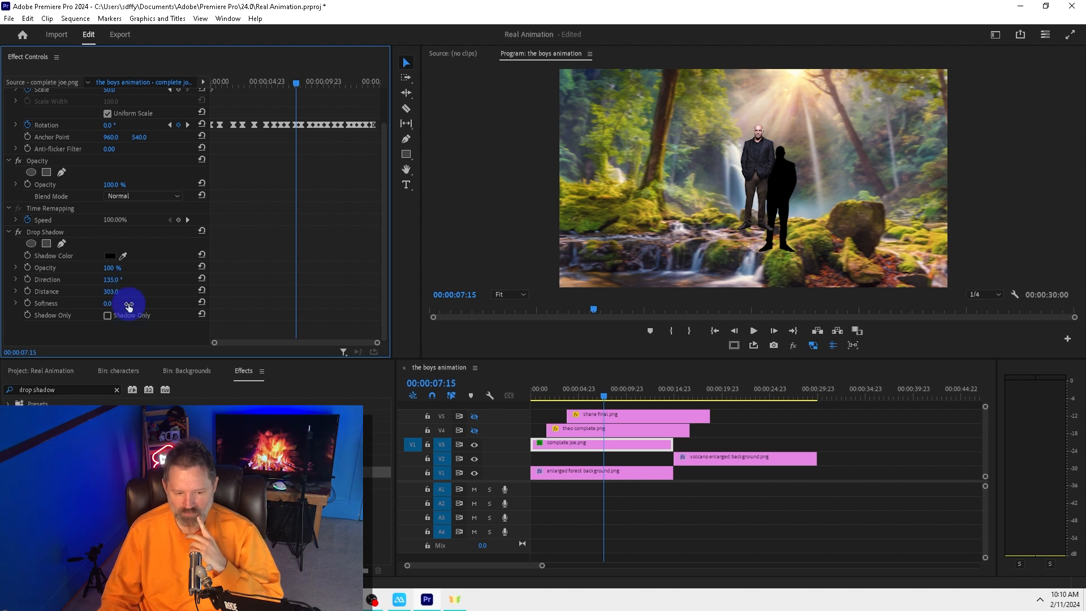
left_click_drag(111, 279, 202, 323)
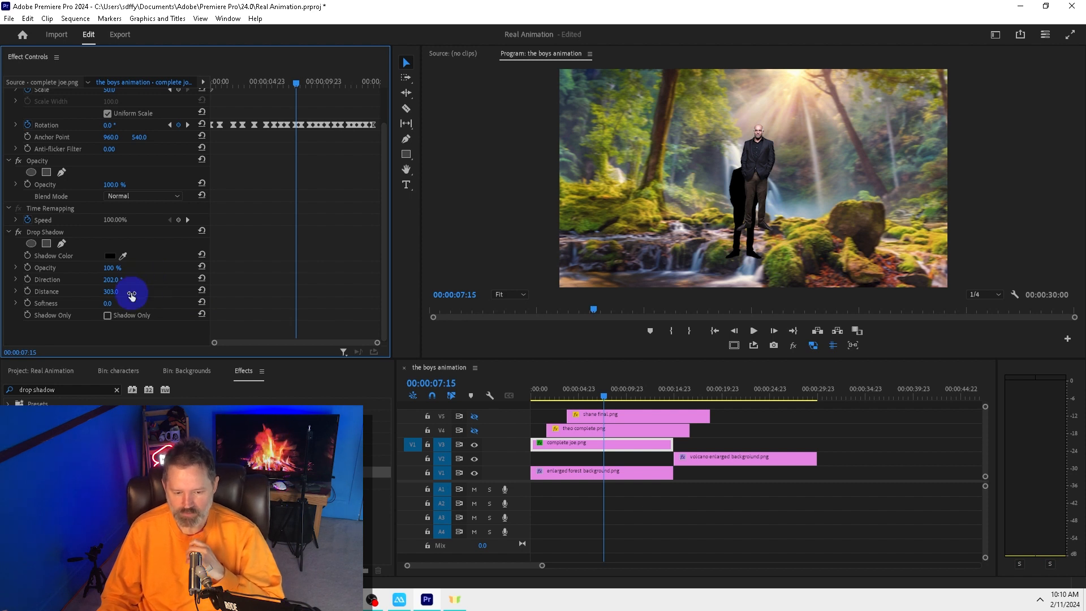
left_click_drag(131, 291, 38, 327)
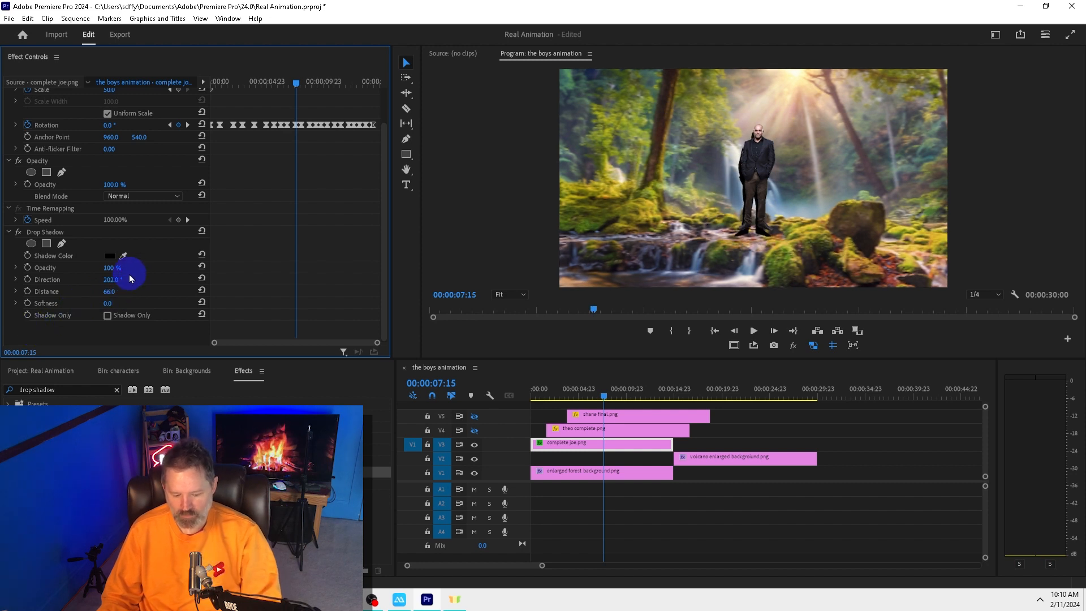
Lower the drop shadow's opacity to 66%, set its softness to 38.5, and play the sequence from the start
left_click(126, 269)
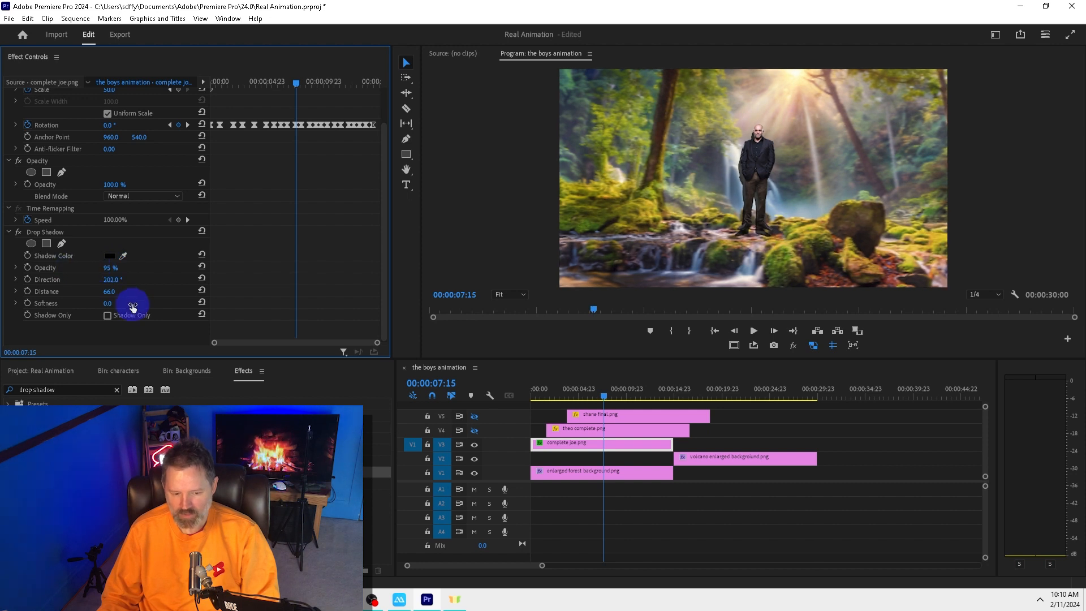
left_click_drag(120, 302, 137, 307)
left_click(110, 256)
key("Escape")
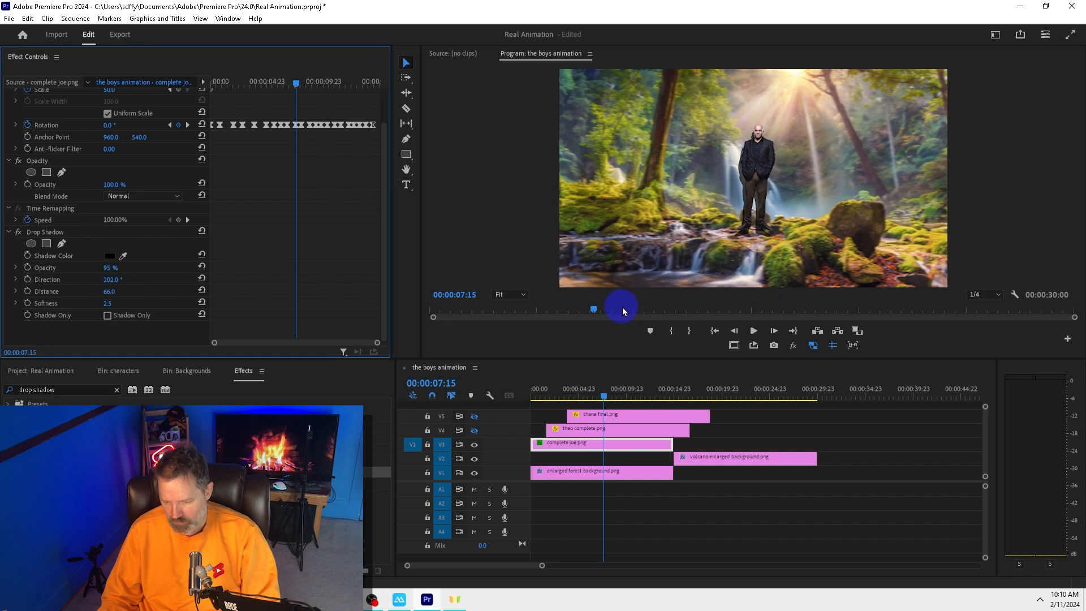
left_click_drag(118, 268, 101, 268)
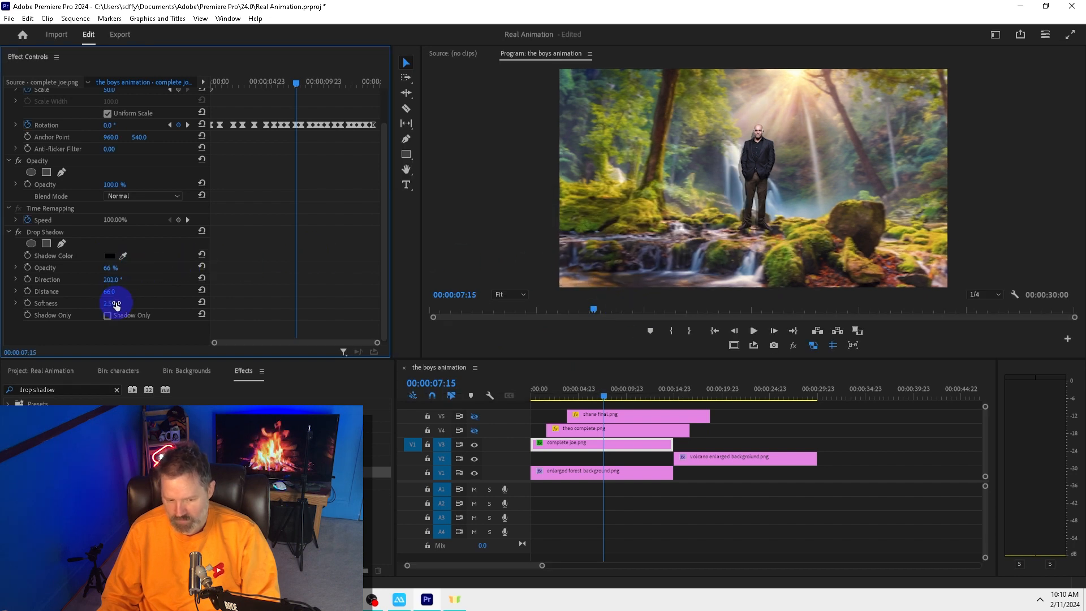
left_click_drag(115, 306, 138, 304)
left_click_drag(577, 396, 485, 393)
key("space")
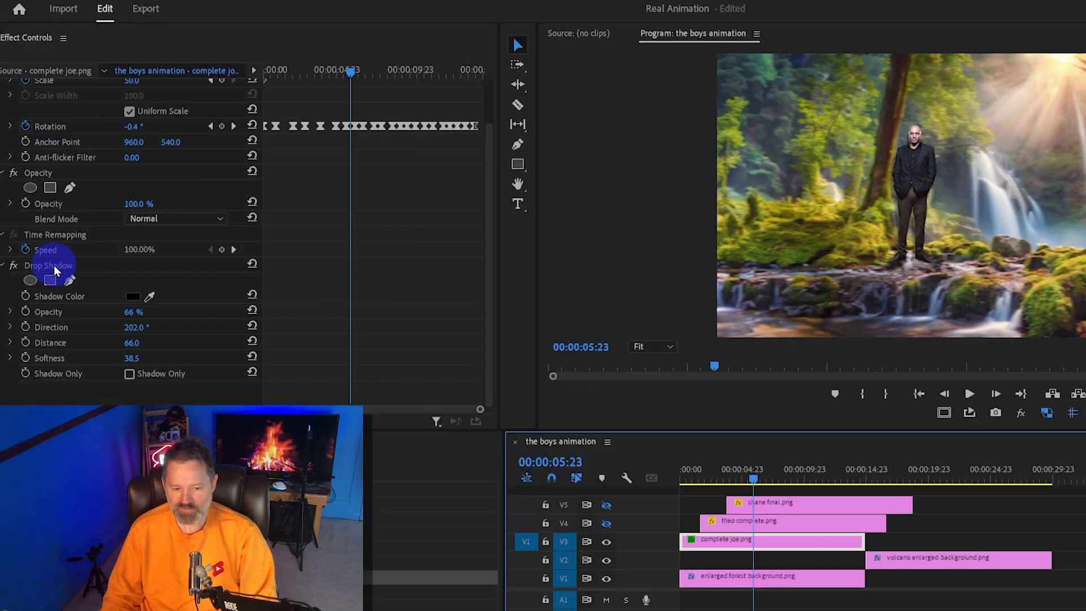
Save complete joe.png's Drop Shadow effect as a preset named Joej Drop with type Scale
left_click(55, 265)
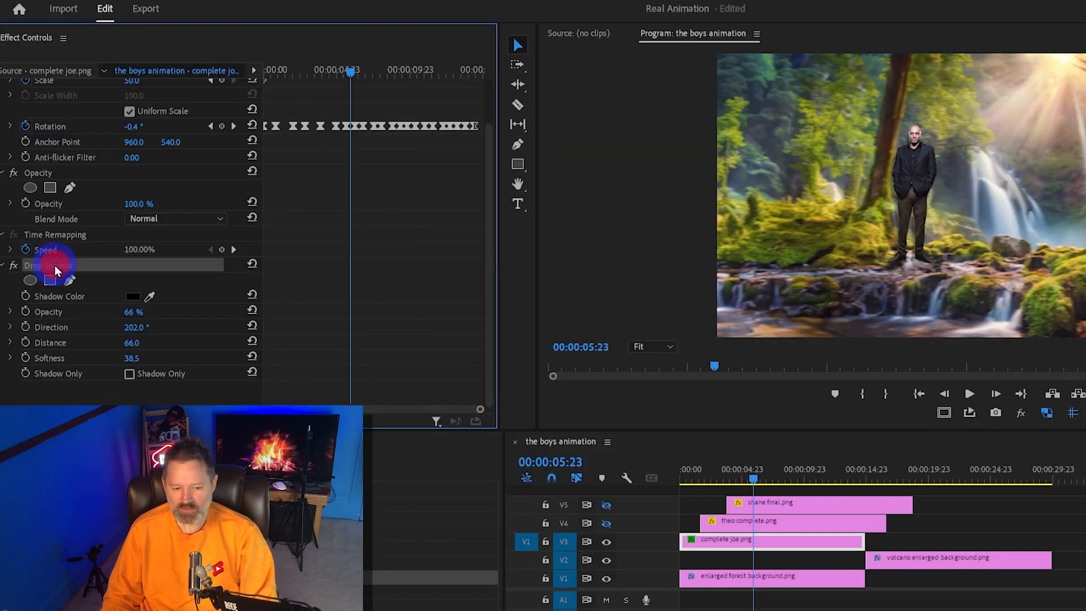
right_click(95, 267)
left_click(136, 290)
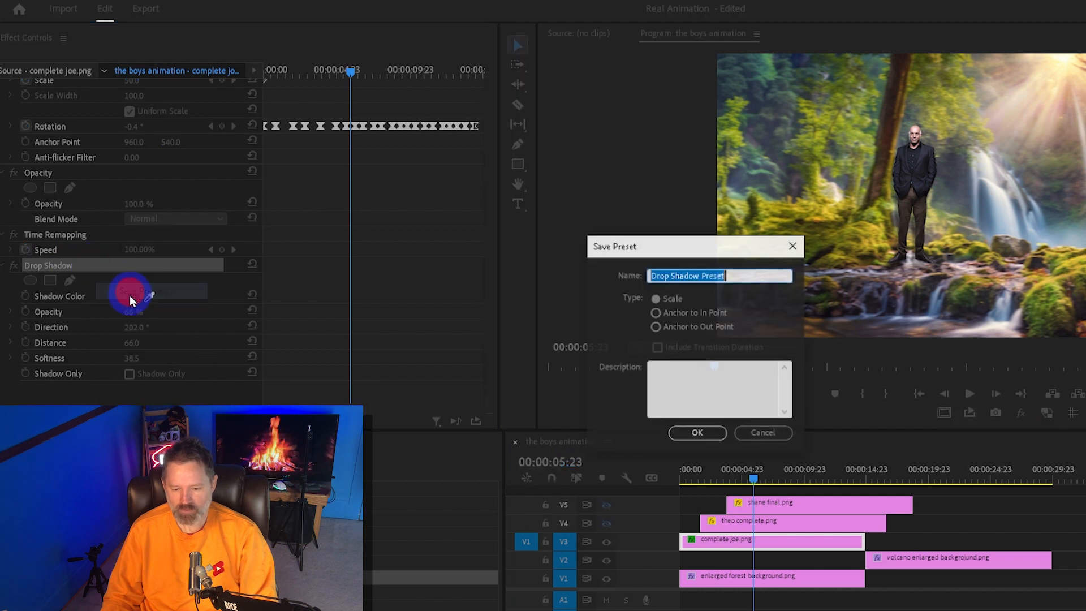
type("Joe DS")
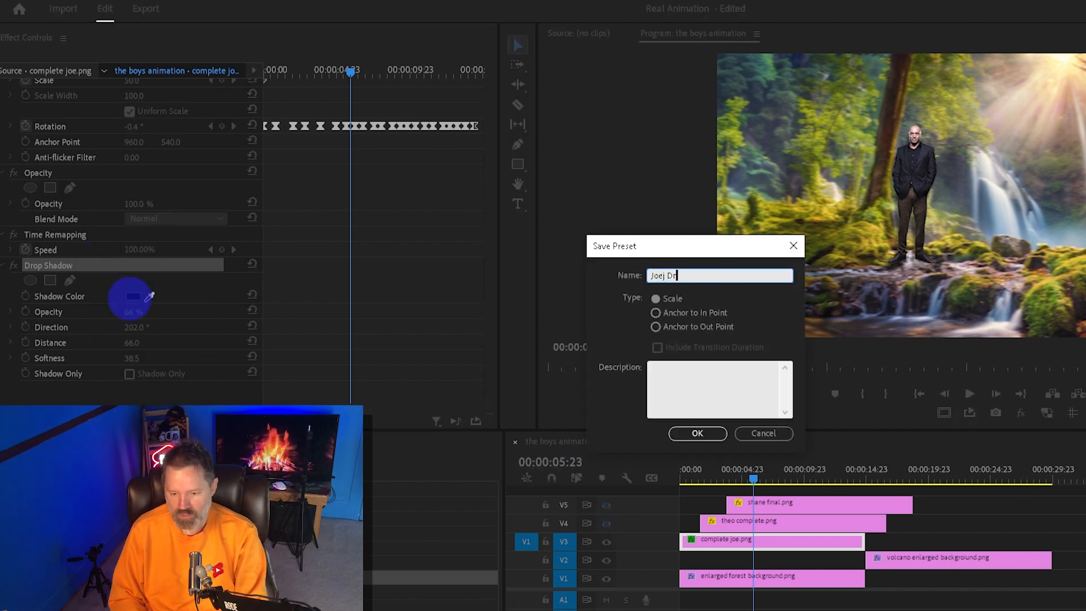
key("Return")
Show tracks V5 and V4 again and move the playhead to 00:00:09:07, where all three characters are in frame
left_click(607, 505)
left_click(606, 523)
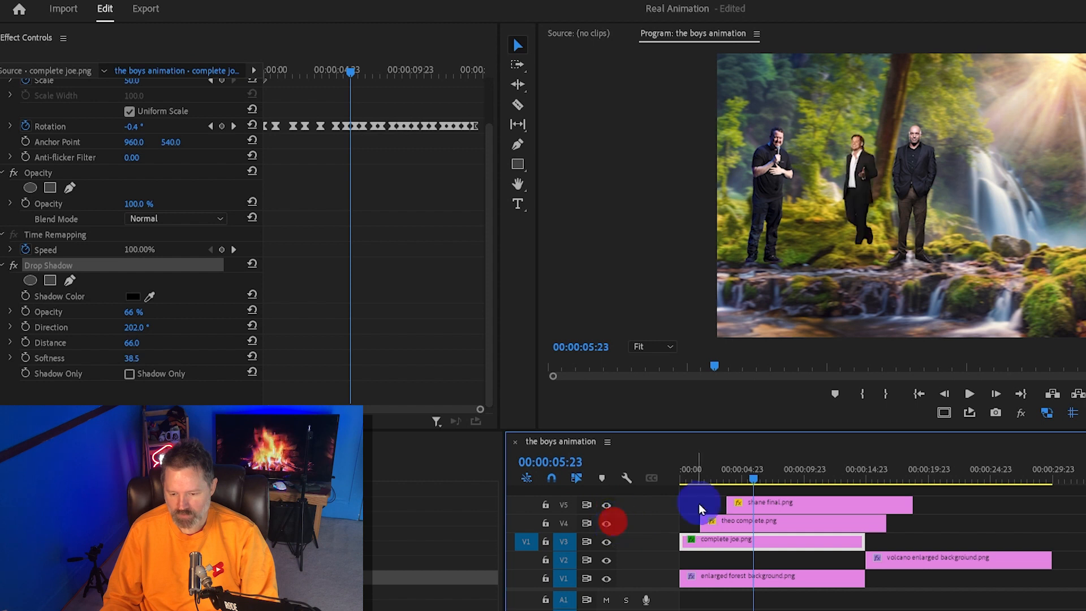
left_click_drag(705, 492, 756, 507)
left_click(620, 396)
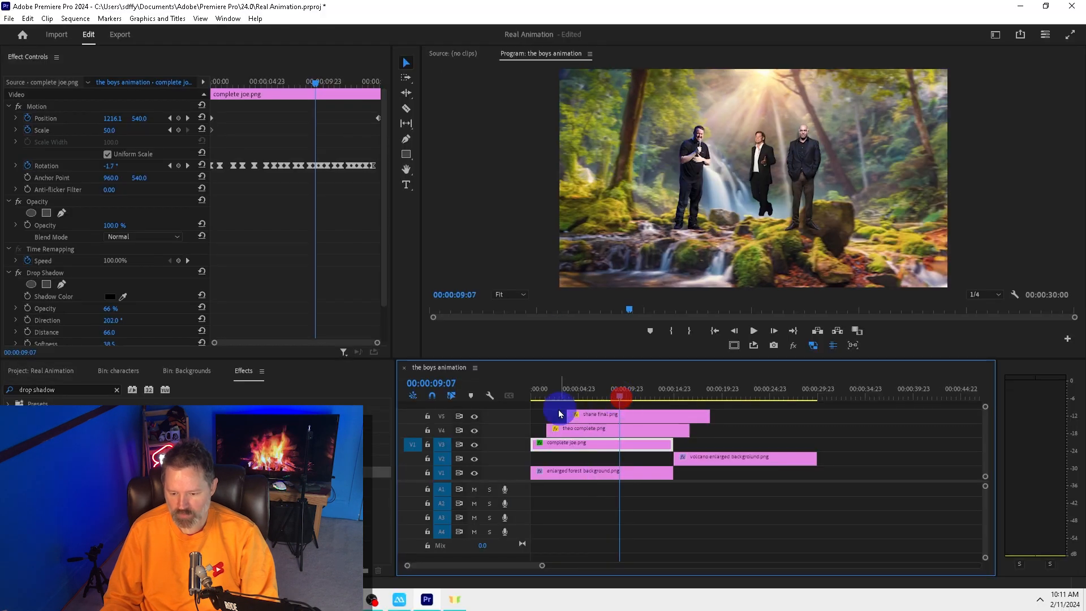
Apply the saved Joej Drop preset to both shane final.png on V5 and theo complete.png on V4
left_click_drag(537, 408, 593, 430)
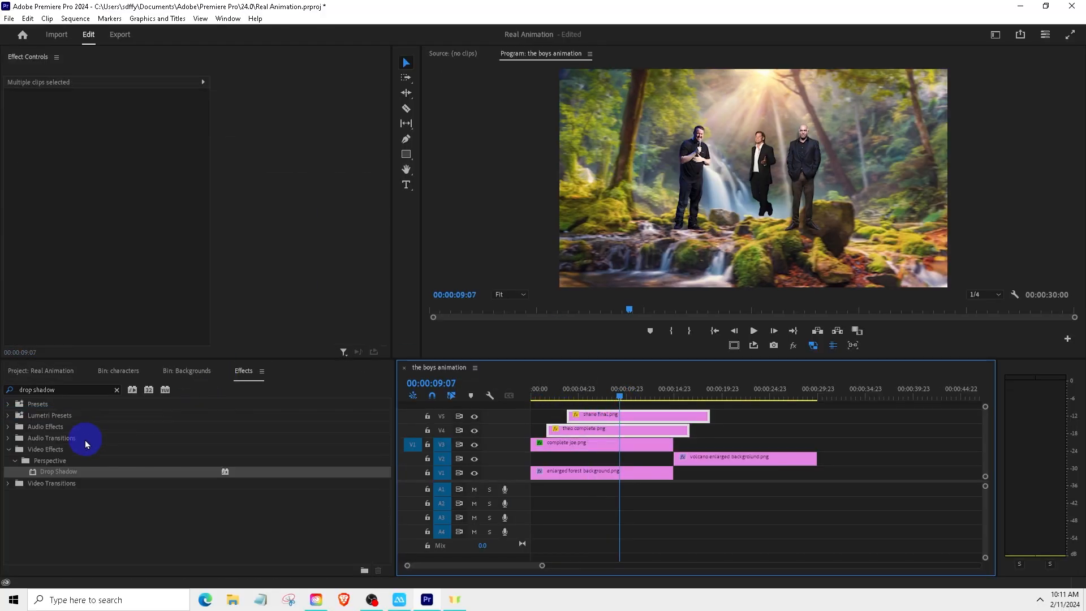
left_click(76, 390)
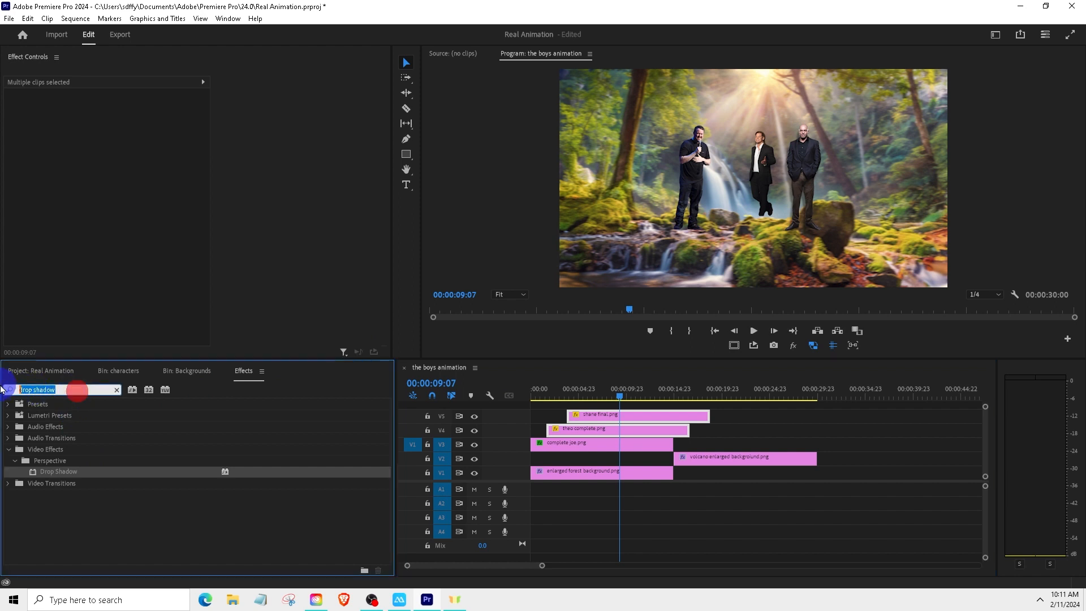
type("joe drop")
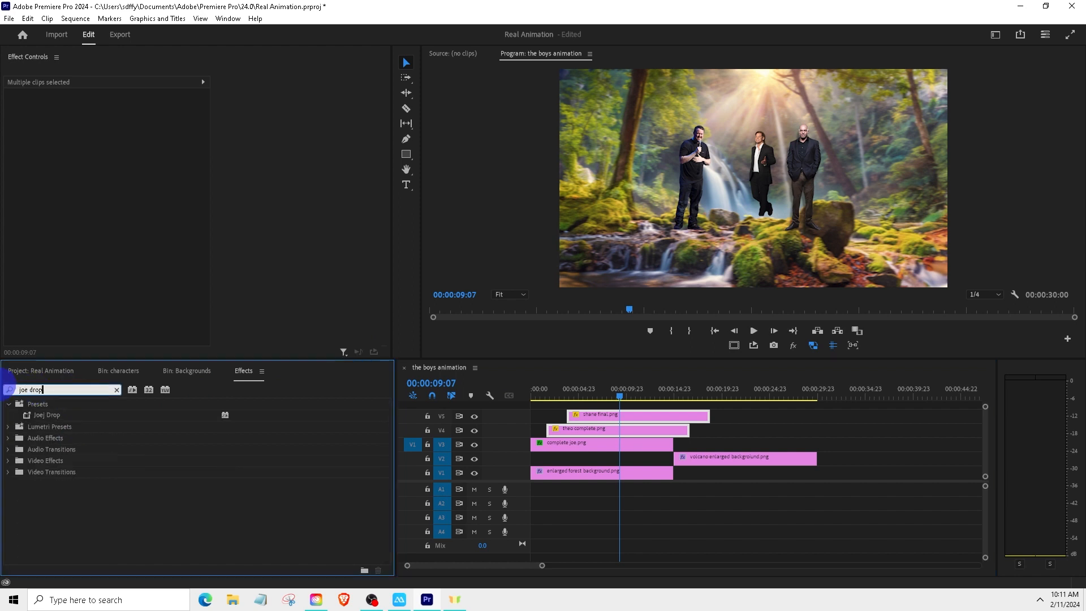
left_click(53, 418)
left_click_drag(333, 431, 490, 423)
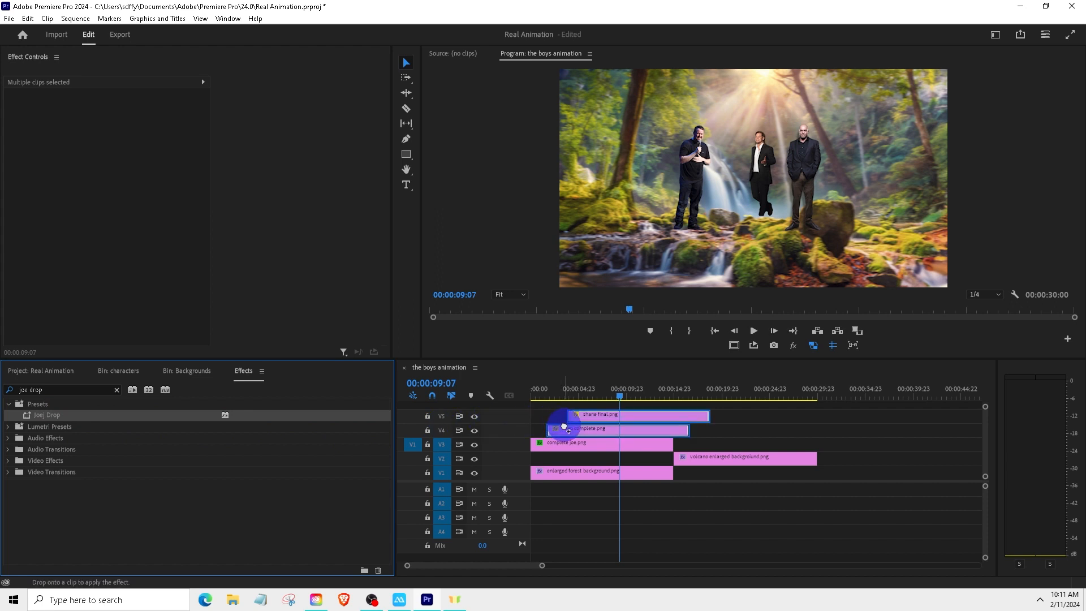
left_click_drag(565, 428, 566, 429)
Play the sequence from the start to check the characters' shadows, and return the playhead to 00:00:00:00
left_click_drag(611, 388, 444, 430)
key("space")
left_click_drag(659, 394, 492, 408)
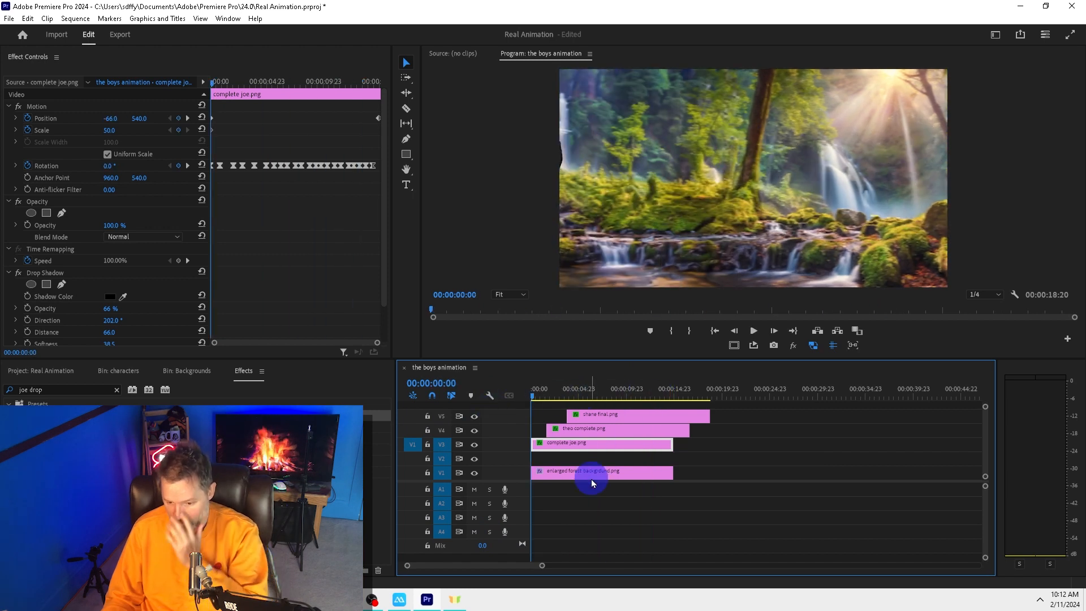
Duplicate enlarged forest background.png from V1 onto V2 at the same start time, and hide tracks V5 to V2
left_click(589, 477)
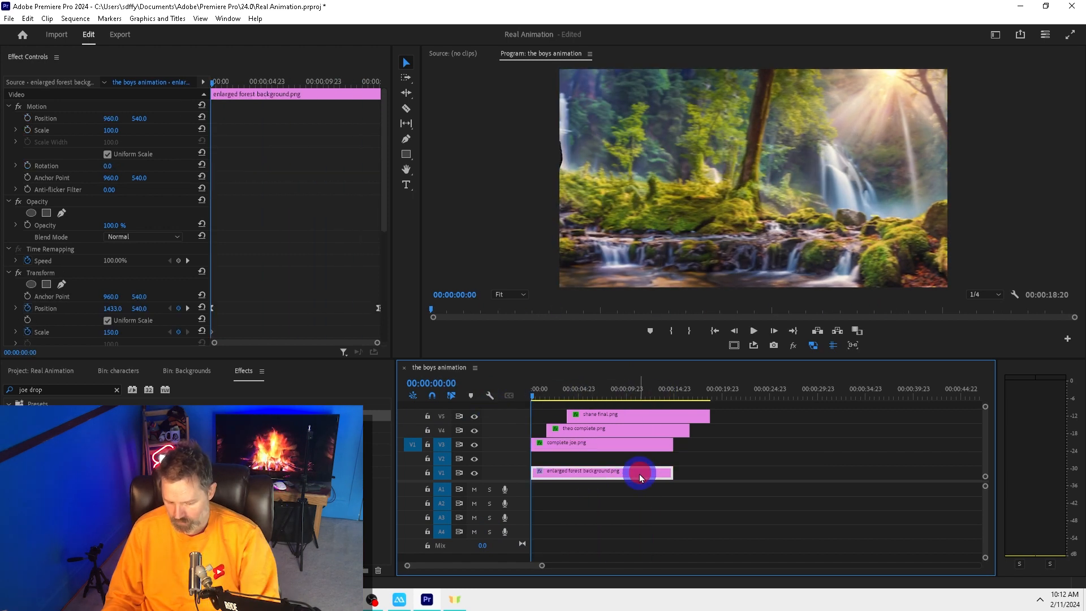
left_click_drag(638, 478, 637, 464)
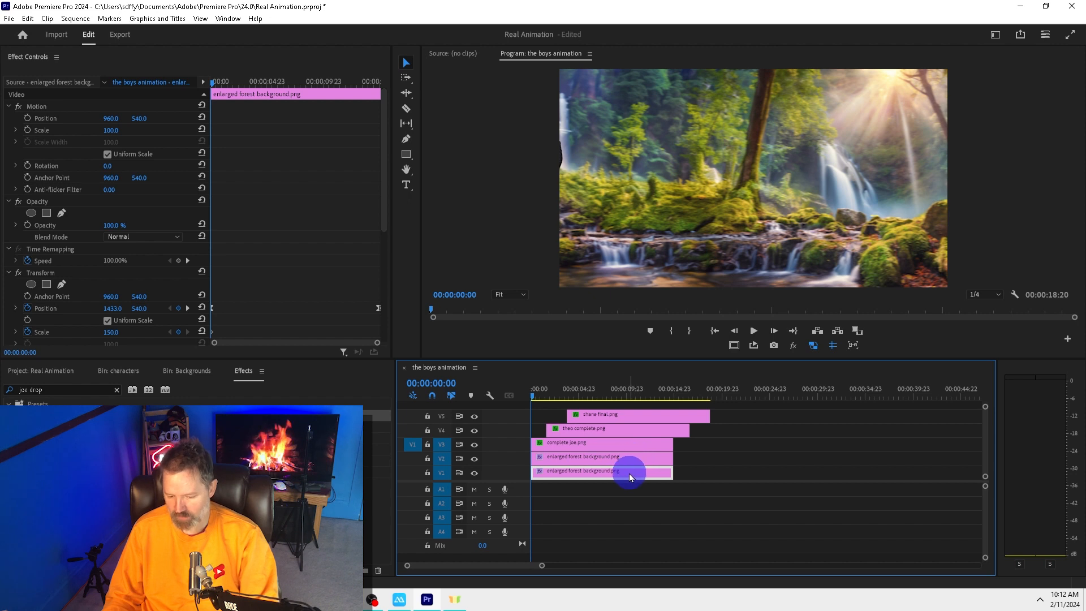
left_click_drag(475, 417, 475, 445)
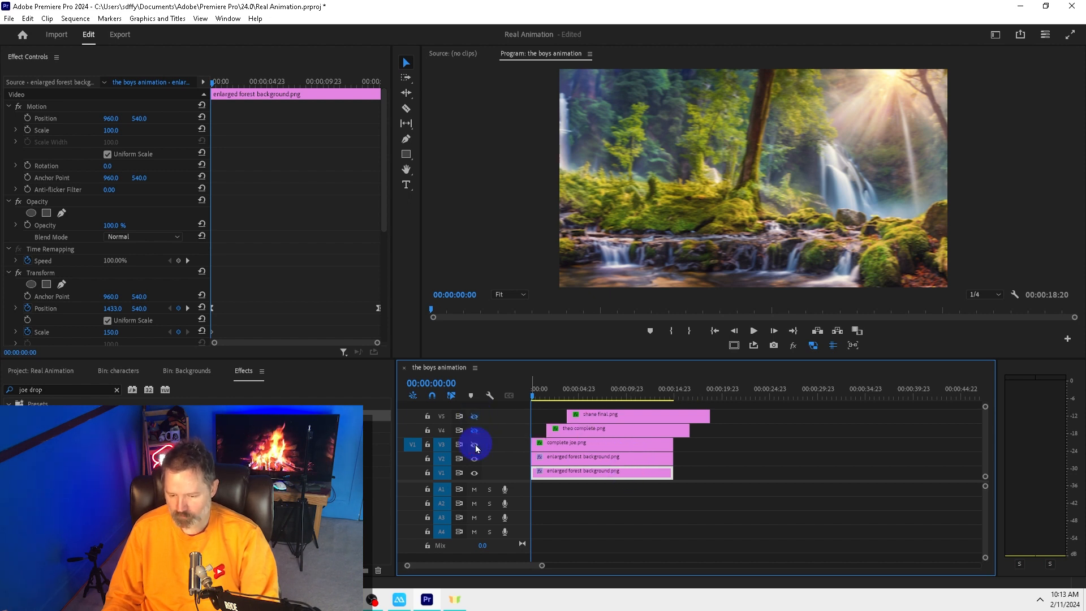
left_click(577, 461)
Scrub the forest background from the start to 00:00:06:12 to examine the large rock, and return to the start
left_click(535, 397)
left_click_drag(534, 405, 589, 417)
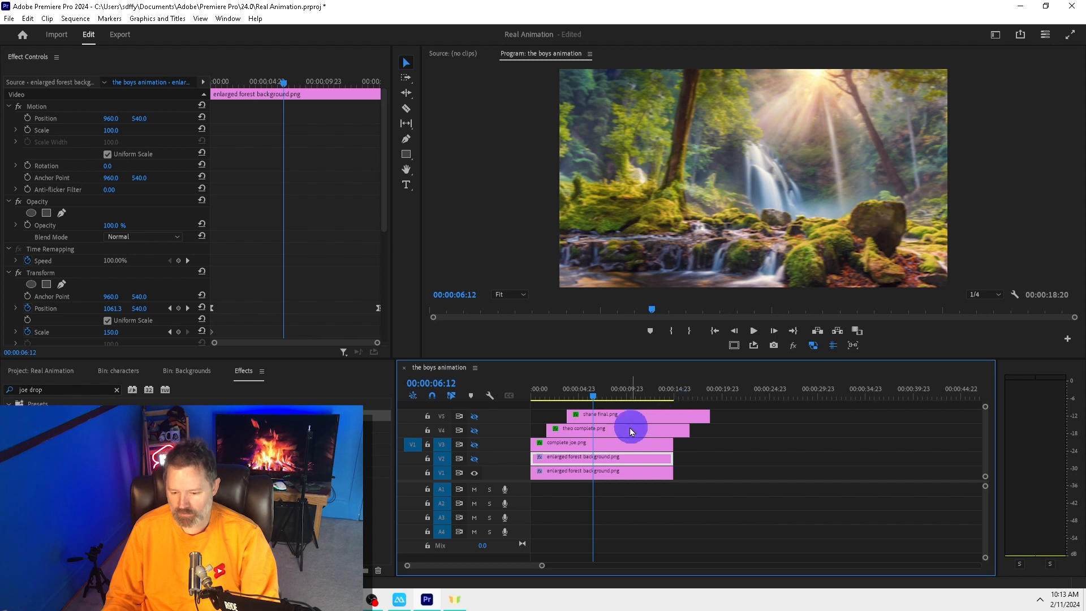
left_click_drag(610, 399, 515, 411)
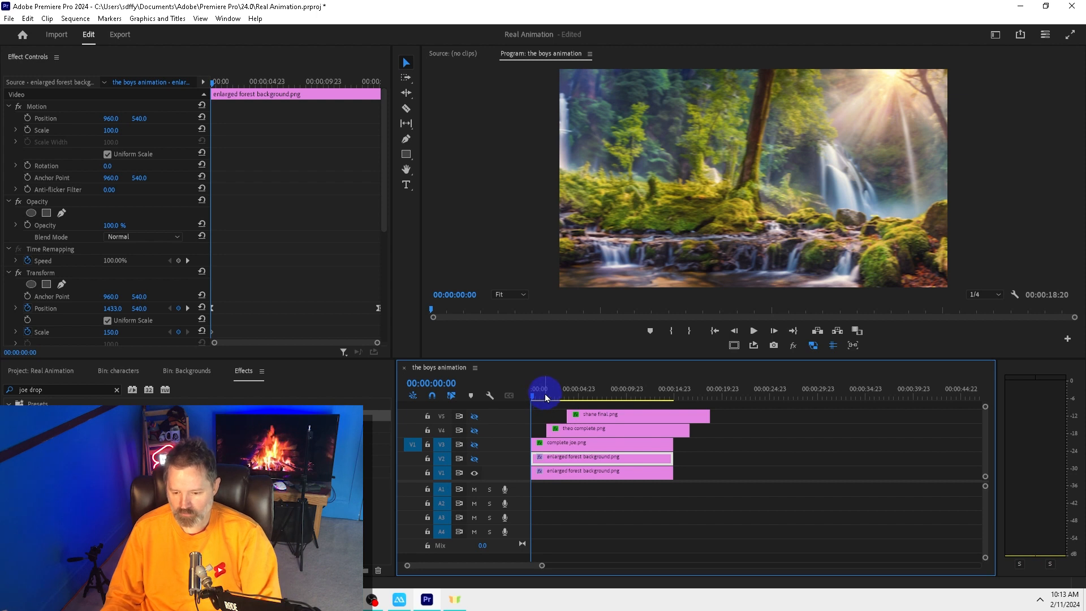
Launch Photoshop from Creative Cloud Desktop and open the recent cloud document forest.psdc
left_click(398, 598)
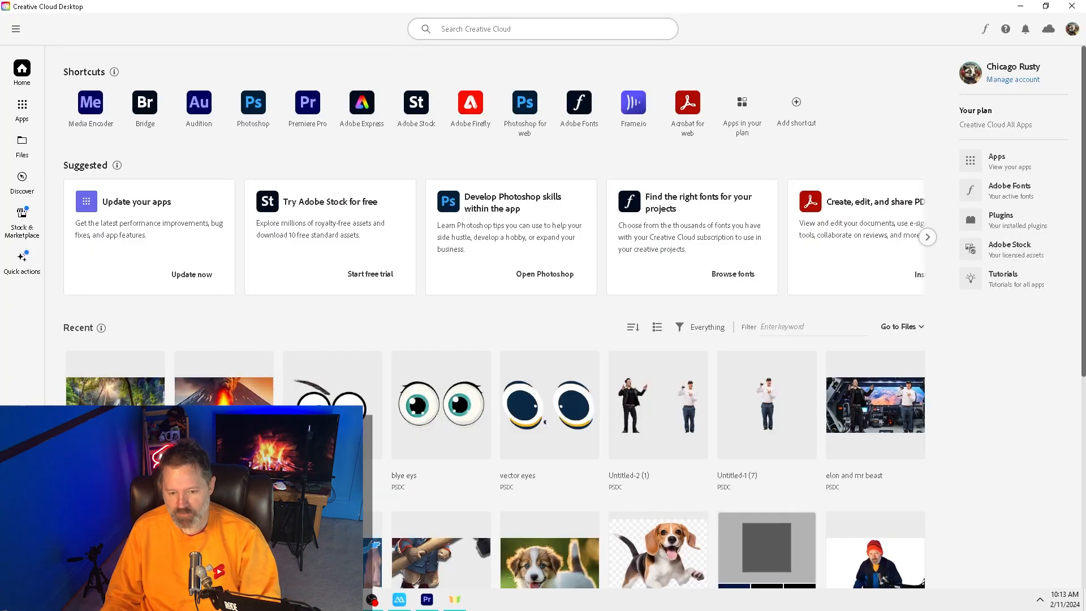
left_click(253, 105)
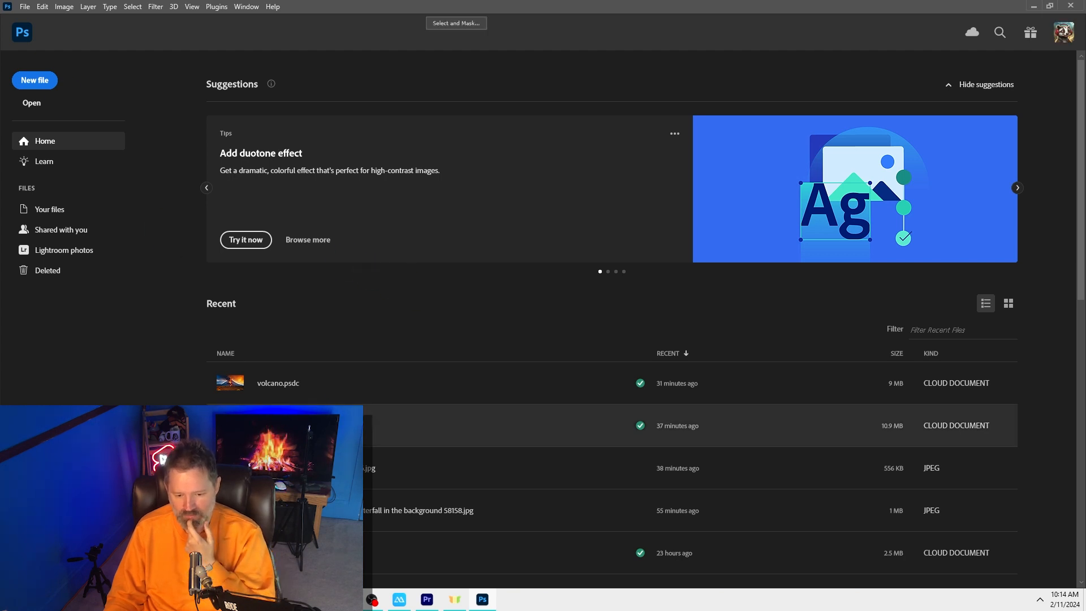
scroll(543, 496, "up", 3)
scroll(536, 492, "down", 3)
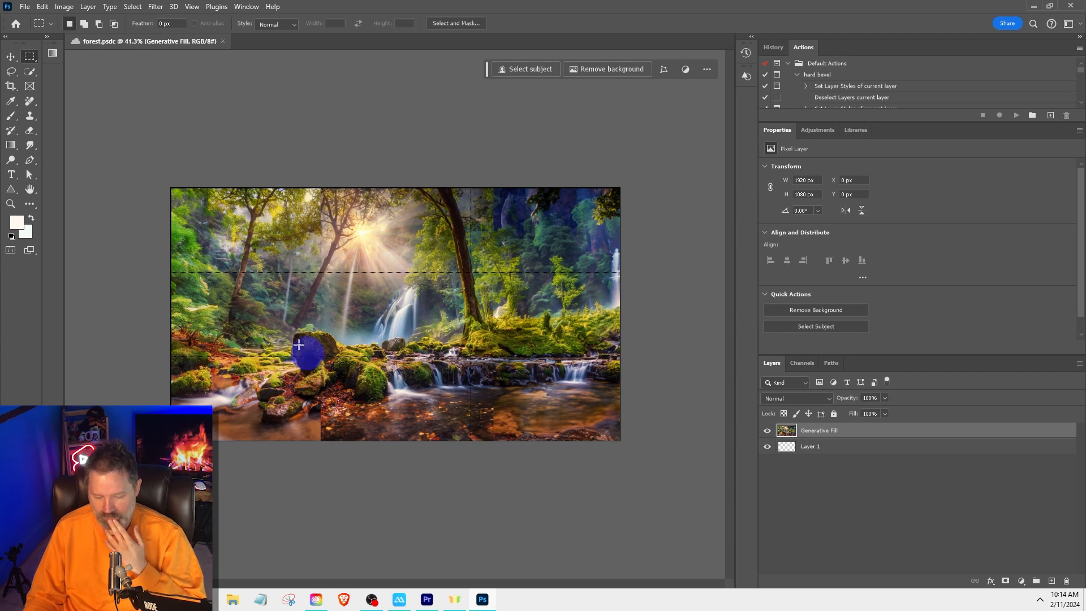
Flip the Generative Fill layer horizontally, and toggle its visibility off and on to check the layer
left_click(42, 7)
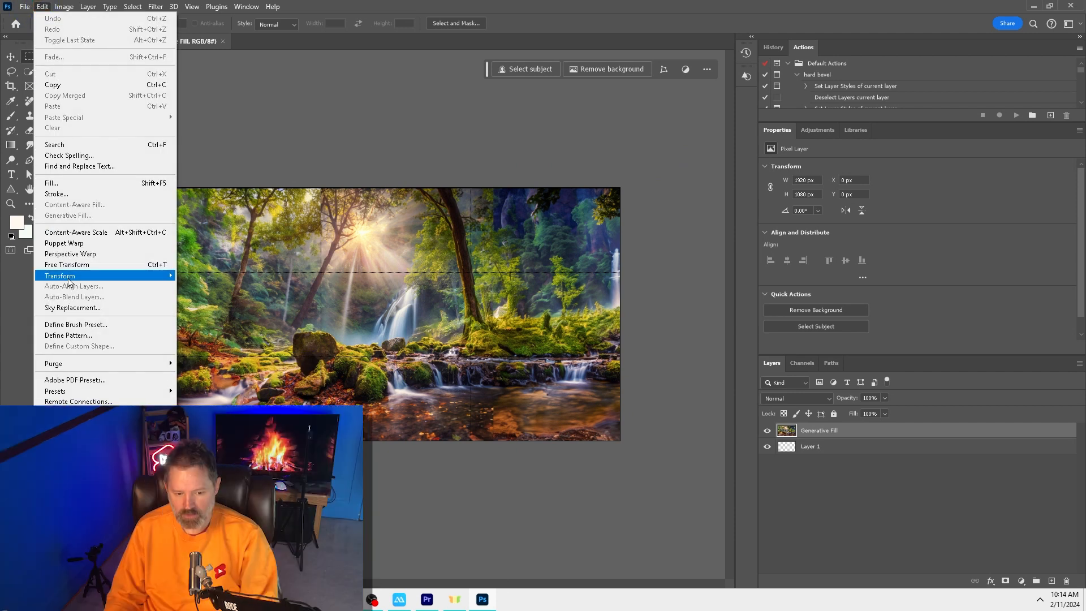
mouse_move(98, 281)
left_click(204, 450)
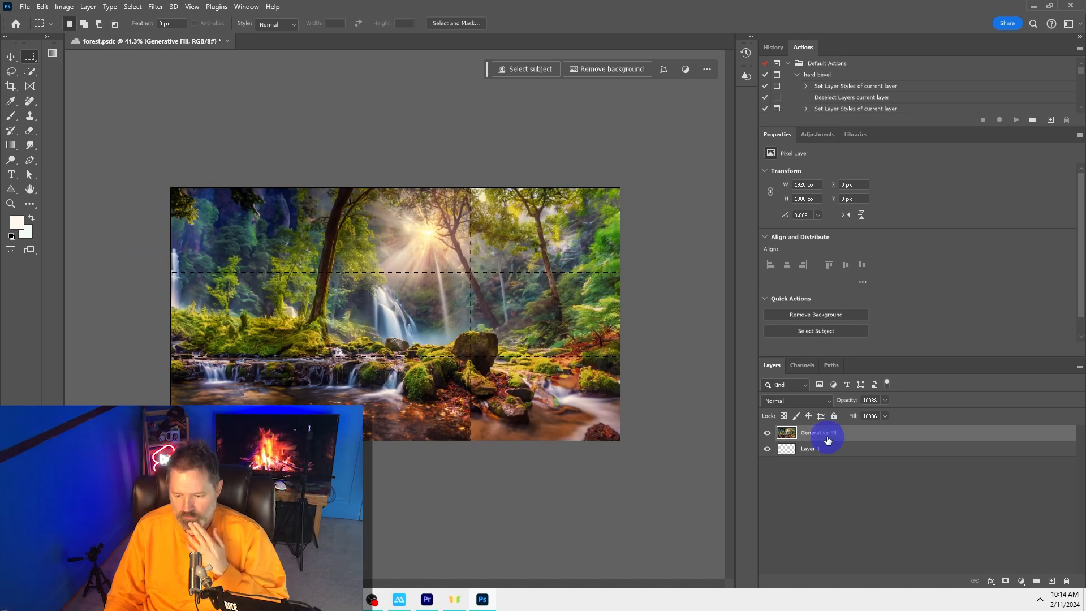
left_click(767, 433)
left_click(767, 433)
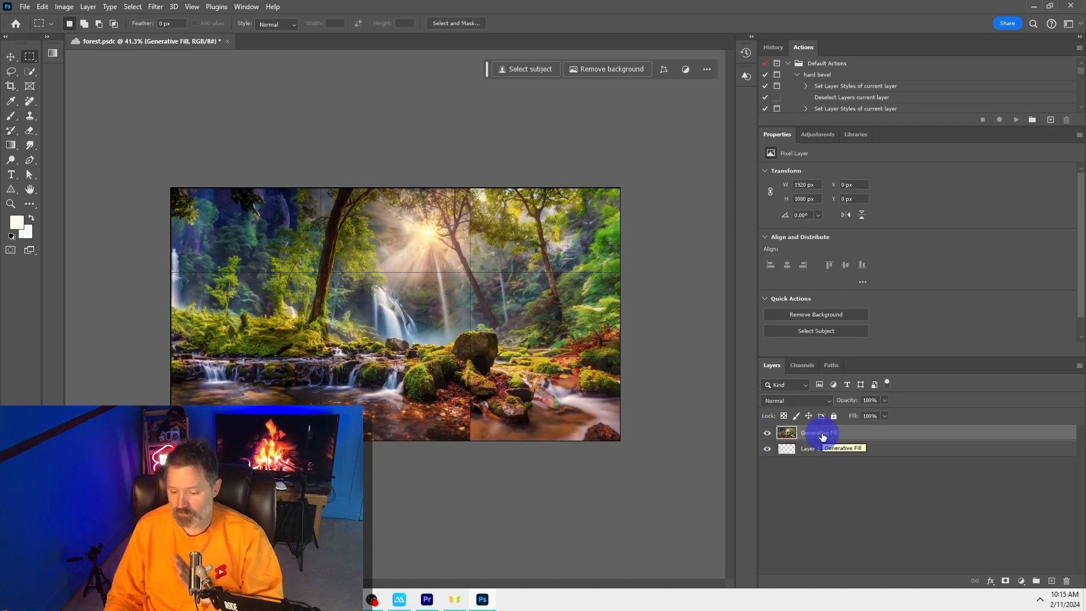
Duplicate the Generative Fill layer as Generative Fill copy in forest.psdc, and hide the original layer
right_click(823, 436)
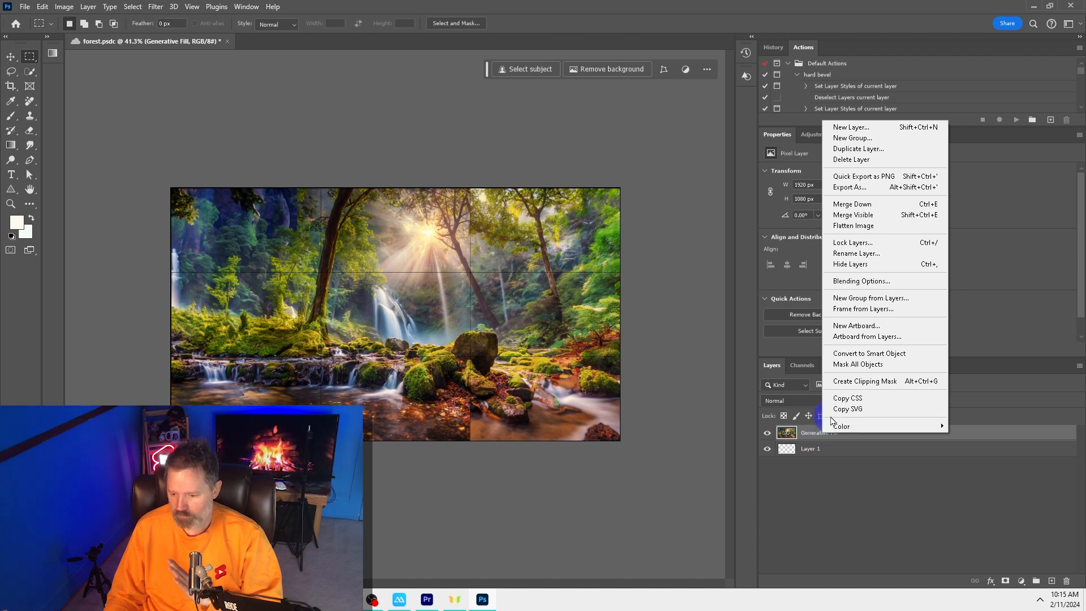
left_click(843, 149)
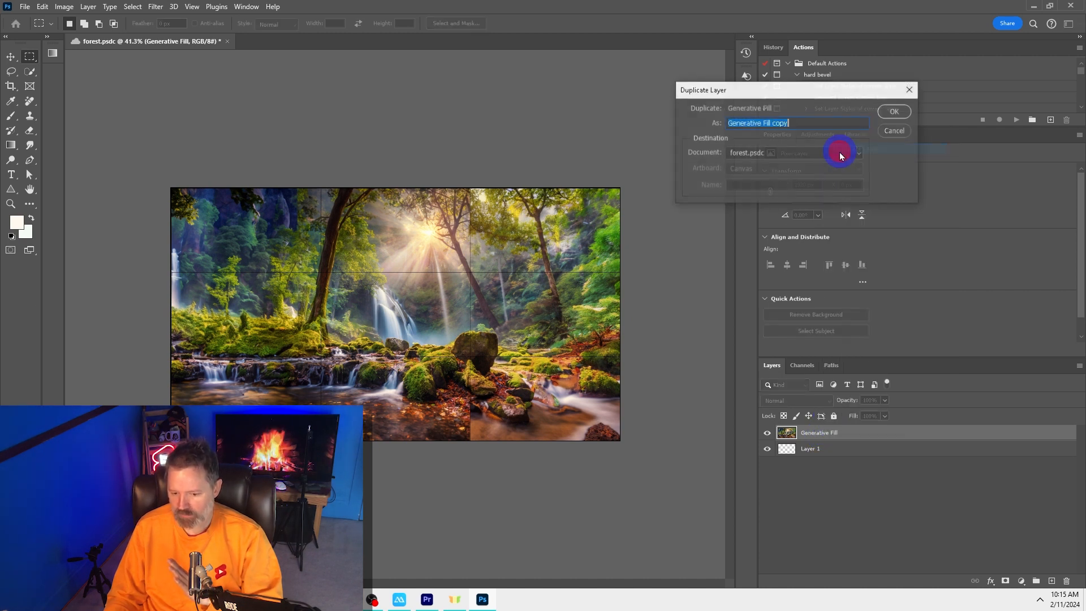
left_click(895, 112)
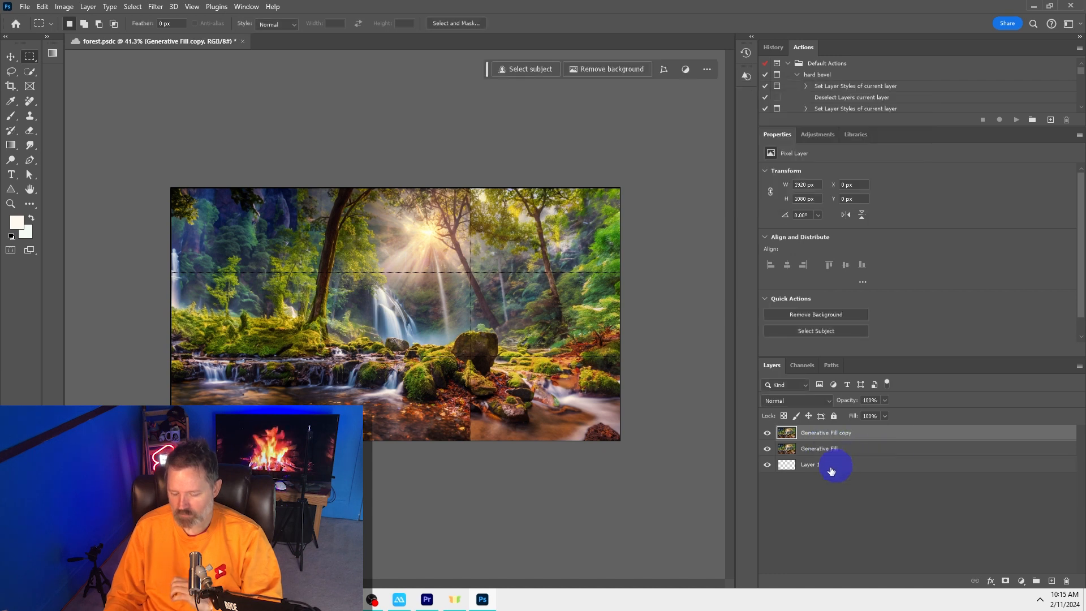
left_click(767, 449)
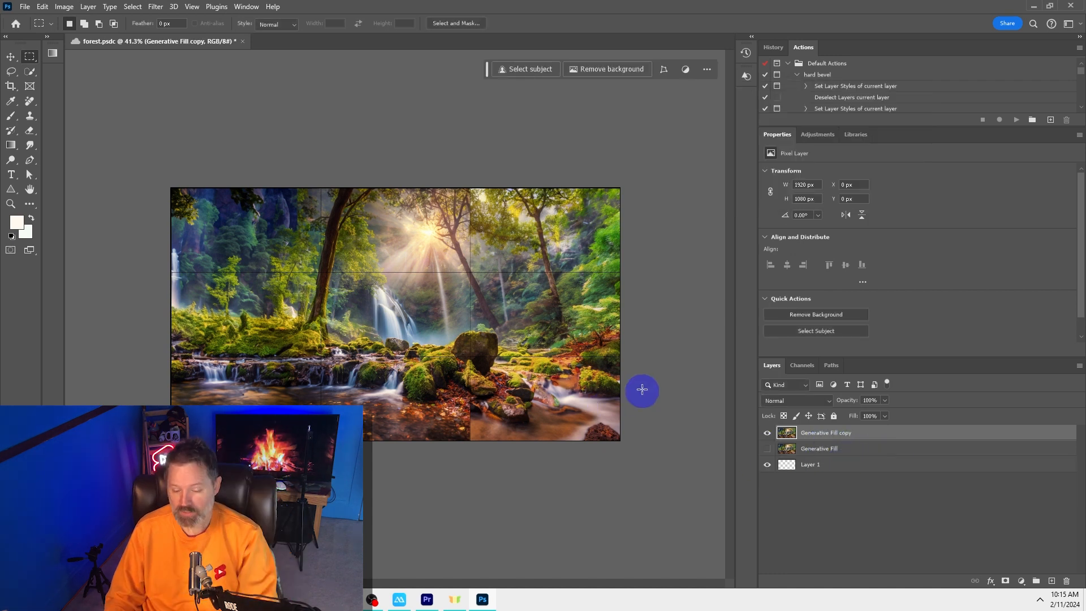
With the Eraser tool at 900 px, erase the left side and the upper part of the Generative Fill copy layer
scroll(546, 300, "up", 3)
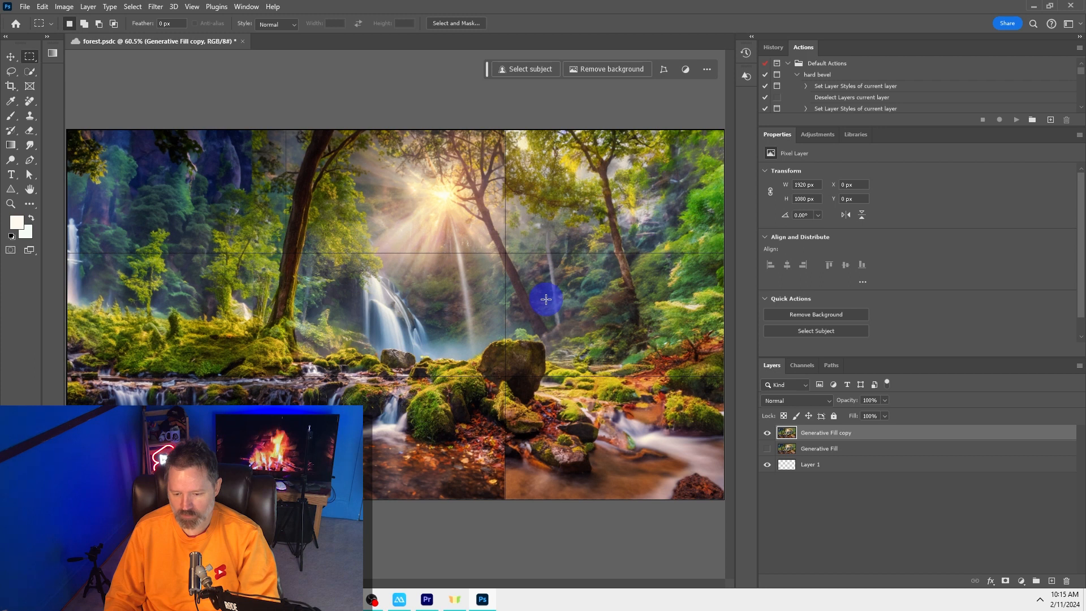
scroll(545, 300, "down", 2)
left_click(31, 131)
right_click(32, 135)
left_click(75, 131)
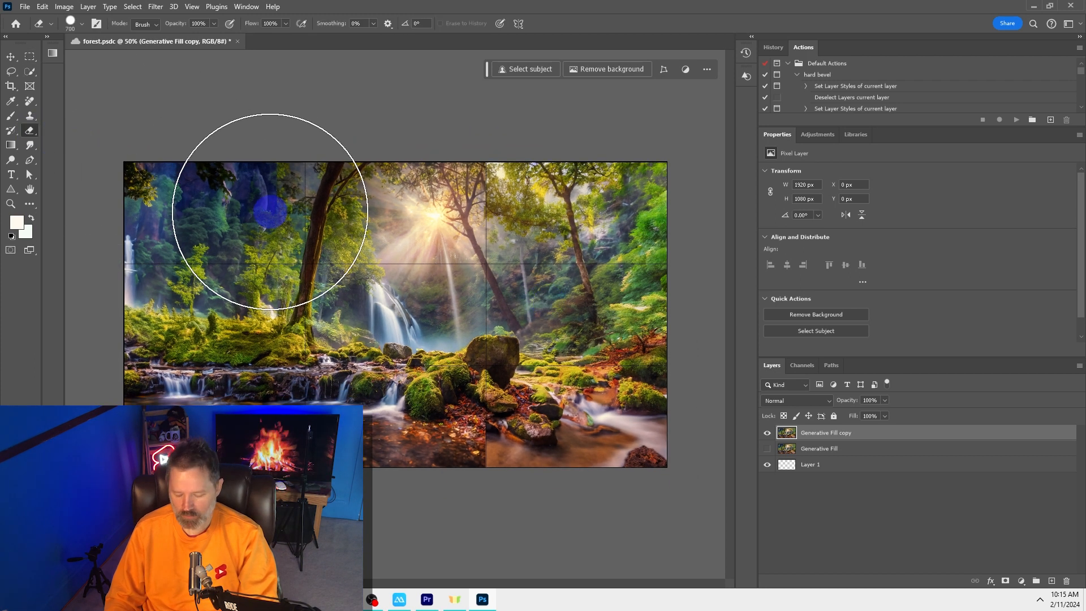
key("bracketright")
key("bracketright")
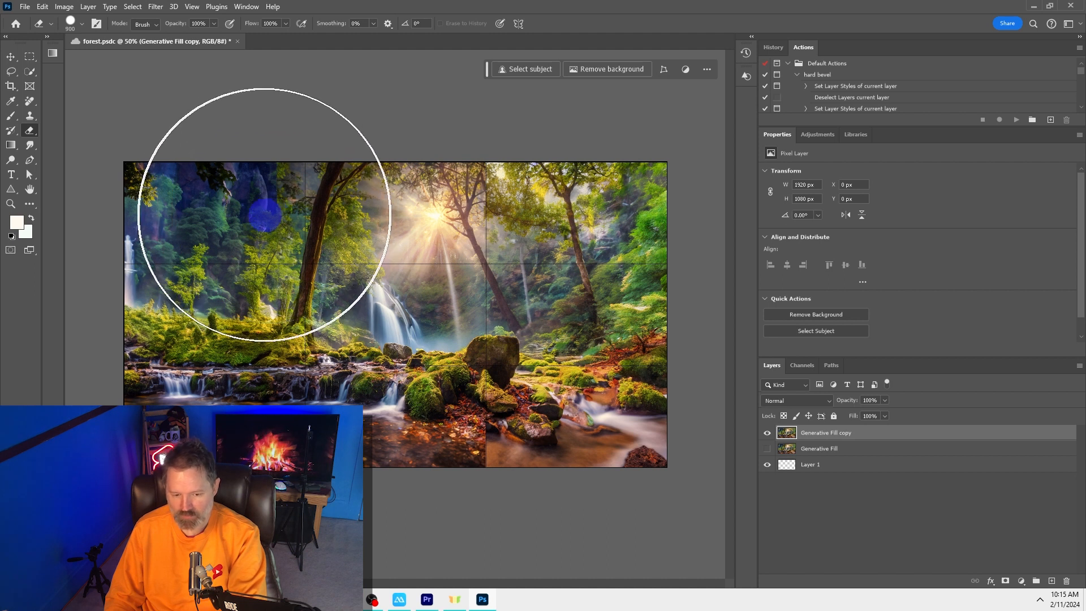
scroll(266, 210, "down", 2)
mouse_move(272, 191)
left_mouse_down()
mouse_move(255, 209)
mouse_move(223, 361)
mouse_move(296, 271)
left_mouse_up()
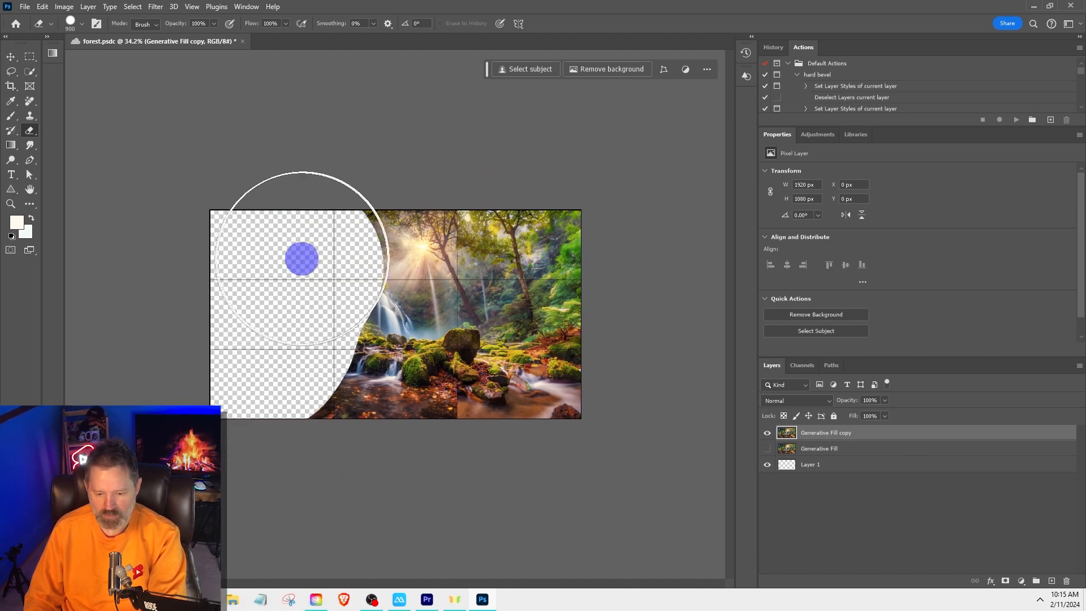
scroll(296, 270, "up", 3)
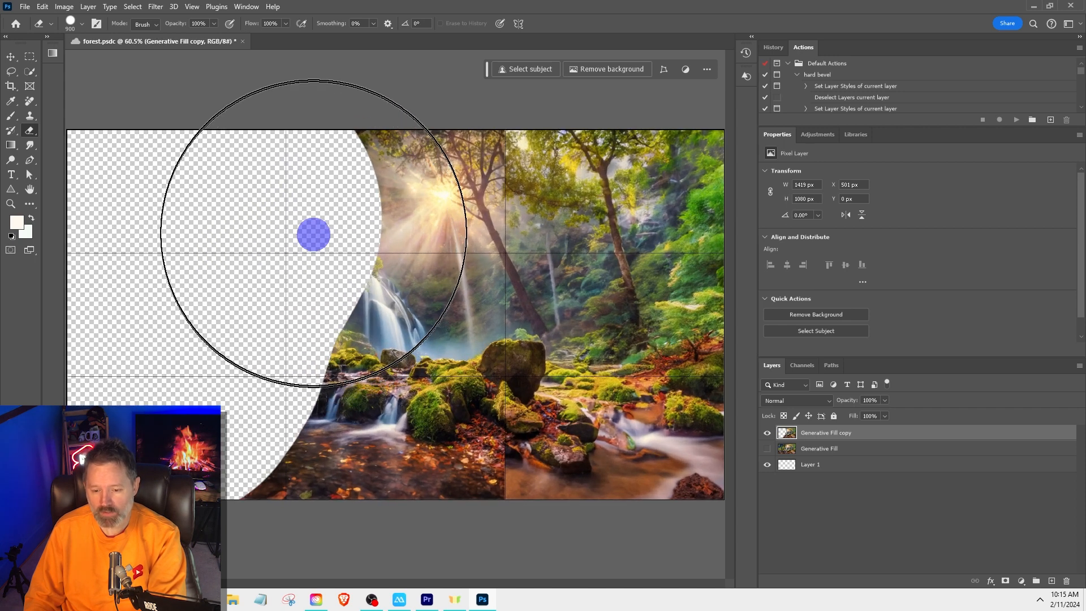
mouse_move(323, 162)
left_mouse_down()
mouse_move(469, 148)
mouse_move(701, 165)
left_mouse_up()
Reduce the eraser to 300 px and erase the waterfall, stream and foliage around the large mossy rock
key("bracketleft")
key("bracketleft")
key("bracketleft")
key("bracketleft")
key("bracketleft")
key("bracketleft")
mouse_move(381, 261)
left_mouse_down()
mouse_move(339, 365)
mouse_move(275, 456)
left_mouse_up()
left_click(406, 495)
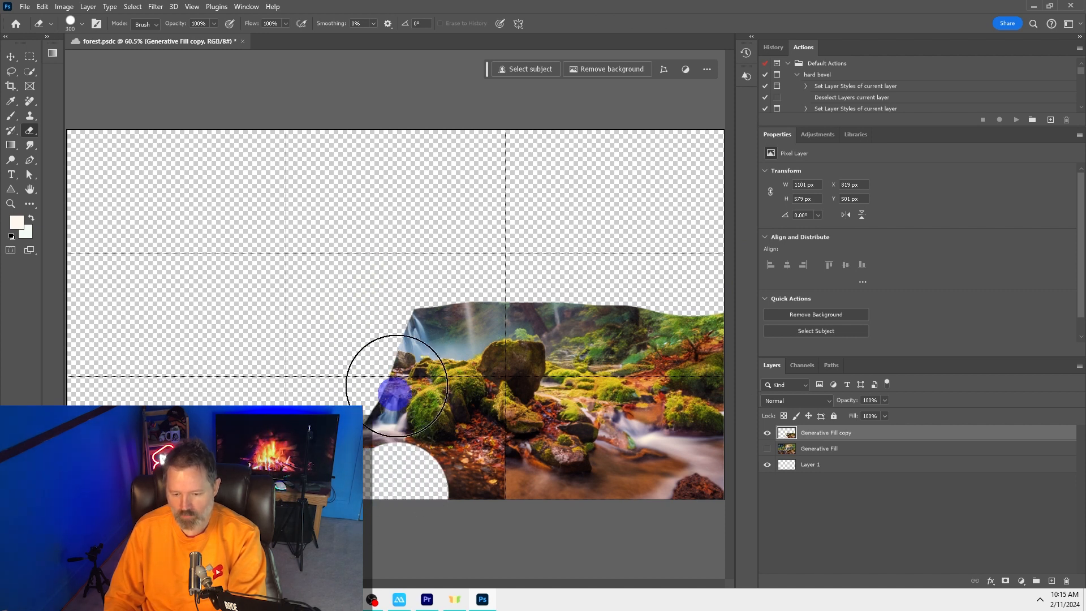
mouse_move(373, 484)
left_mouse_down()
mouse_move(356, 467)
mouse_move(409, 344)
mouse_move(462, 266)
mouse_move(713, 309)
mouse_move(656, 514)
mouse_move(670, 474)
mouse_move(705, 486)
mouse_move(672, 350)
mouse_move(624, 303)
mouse_move(614, 448)
mouse_move(548, 503)
mouse_move(522, 507)
mouse_move(450, 483)
mouse_move(415, 434)
mouse_move(417, 385)
mouse_move(218, 293)
left_mouse_up()
Erase closely around the large rock, reducing the eraser from 175 to 10 px, to leave a cutout about 204 x 216 px
scroll(395, 412, "up", 3)
scroll(395, 395, "up", 2)
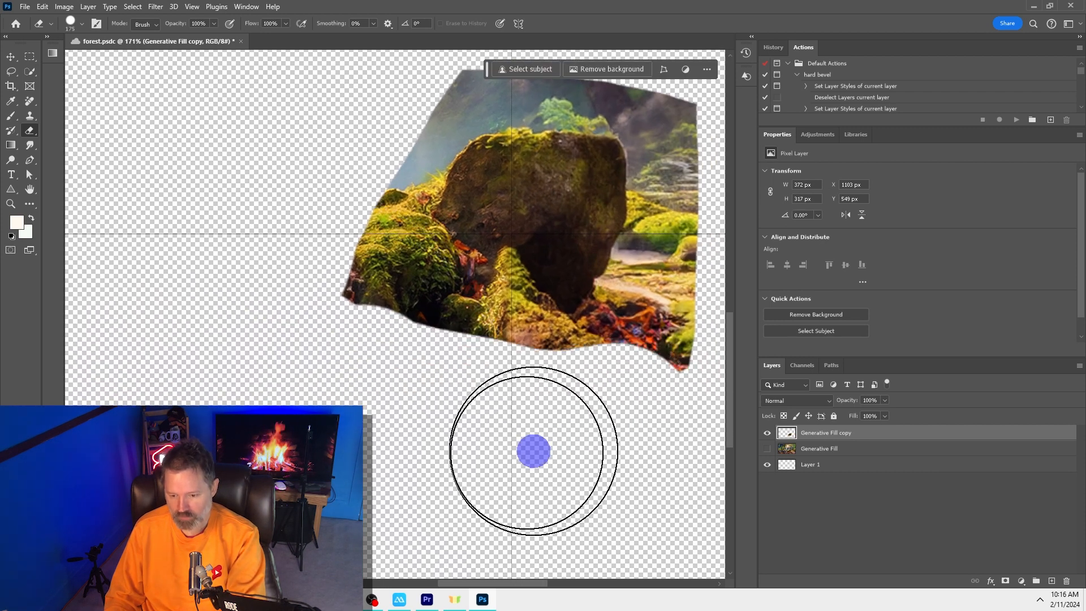
scroll(501, 456, "down", 3)
scroll(511, 454, "up", 2)
left_click_drag(576, 449, 468, 464)
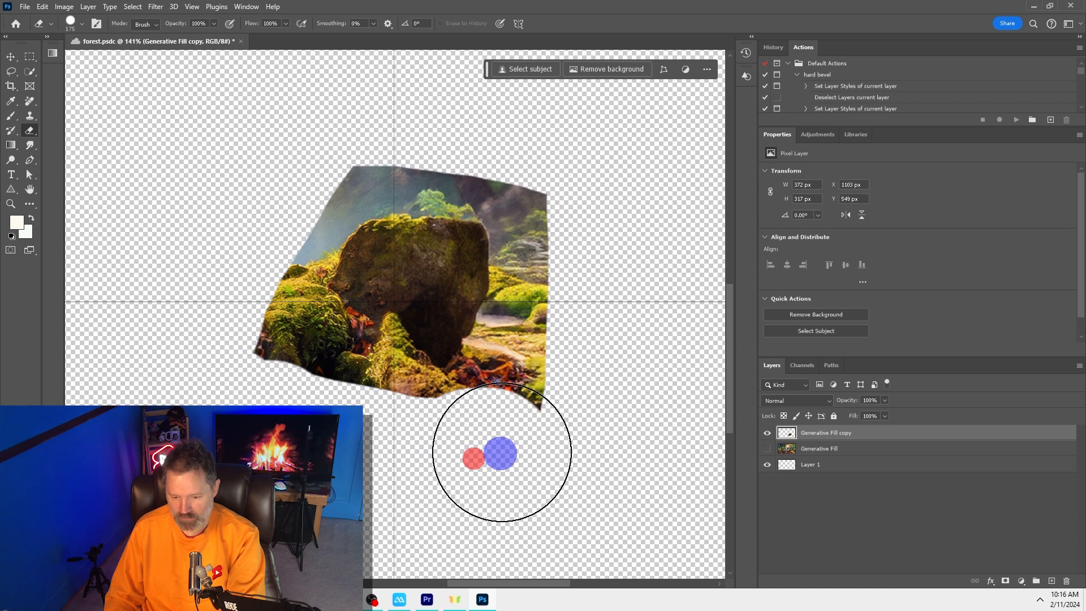
scroll(516, 432, "up", 2)
mouse_move(548, 415)
left_mouse_down()
mouse_move(579, 354)
mouse_move(616, 214)
mouse_move(605, 218)
mouse_move(588, 350)
mouse_move(584, 267)
mouse_move(518, 180)
left_mouse_up()
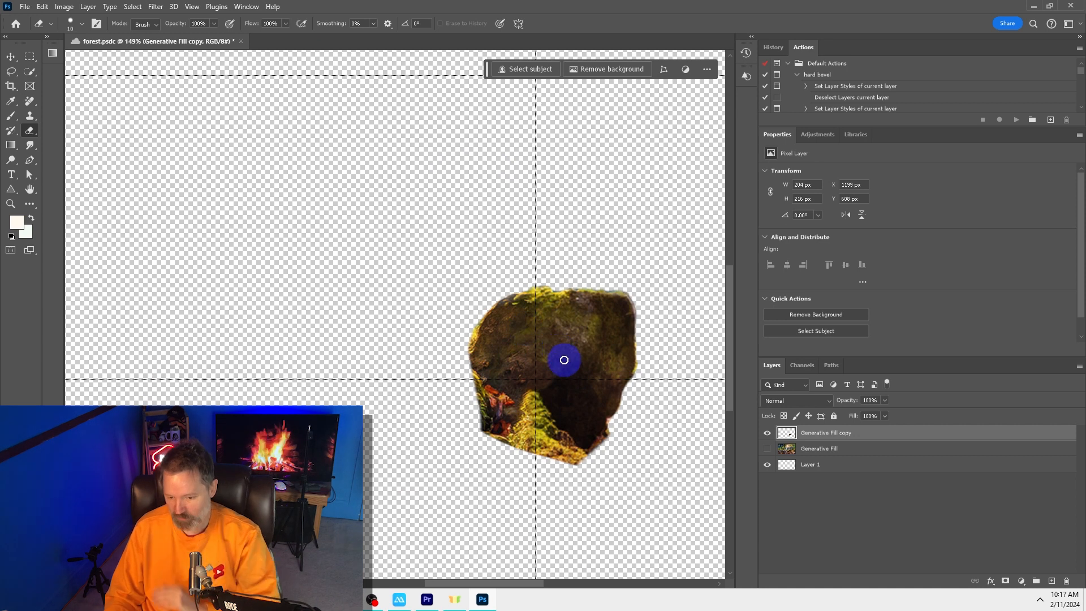
Save the rock cutout from forest.psdc as a PNG file named Foreground rock
scroll(571, 359, "down", 2)
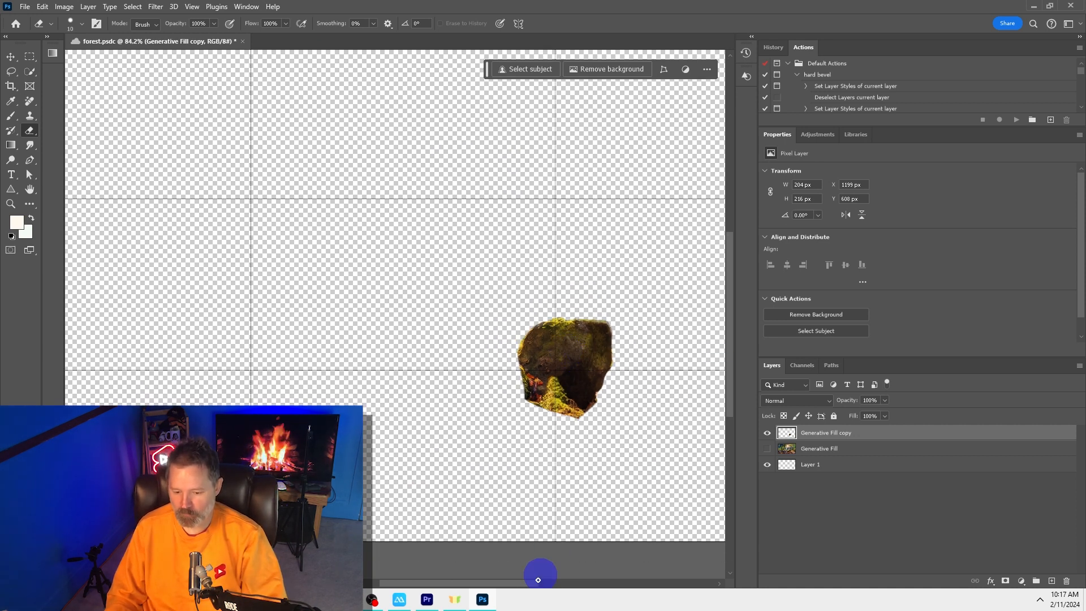
scroll(480, 545, "down", 3)
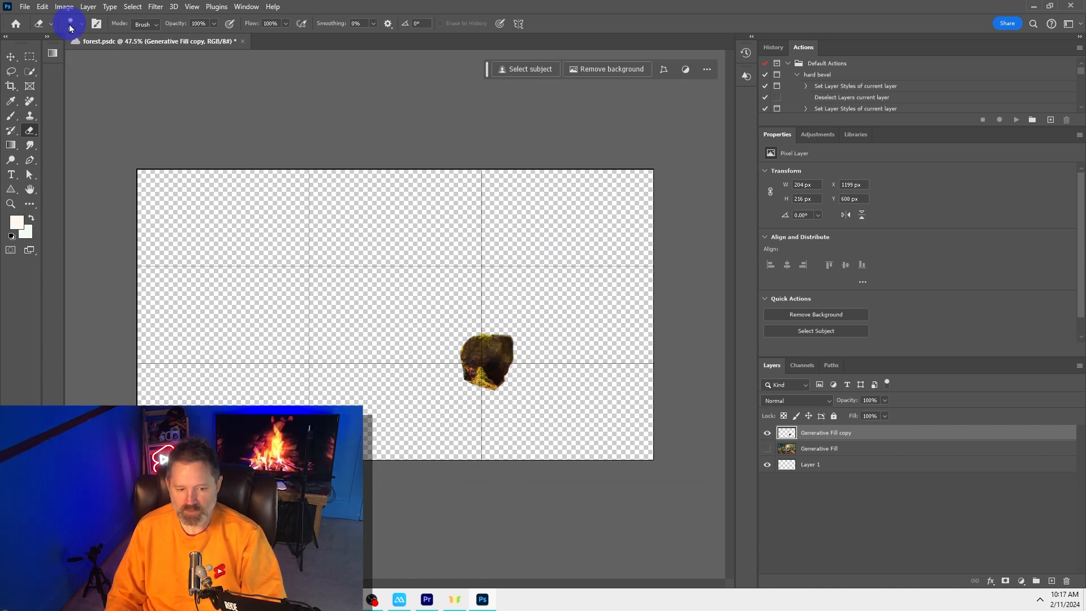
left_click(24, 6)
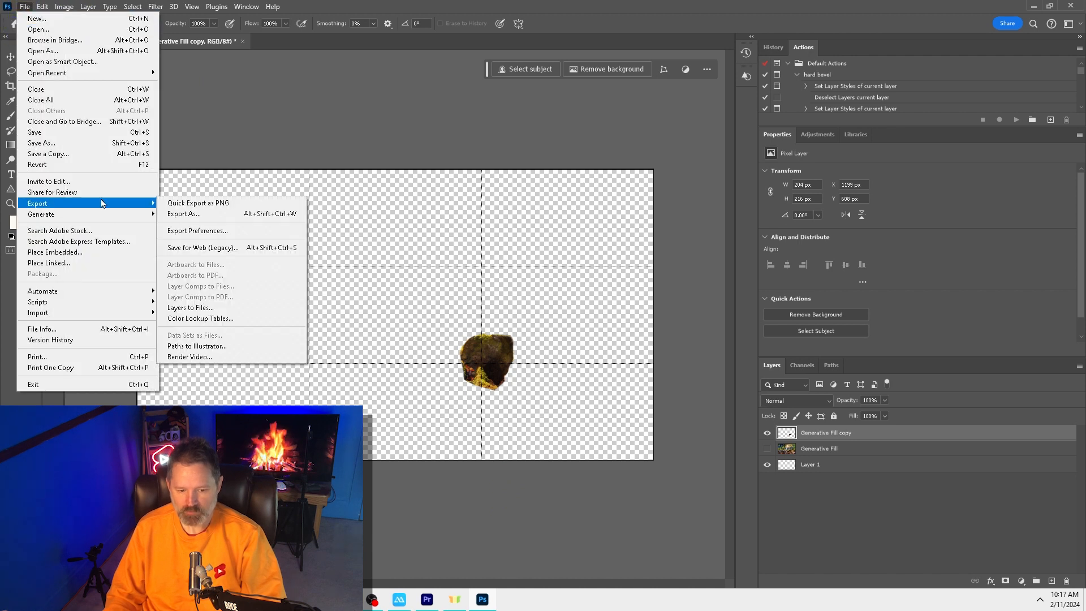
left_click(181, 213)
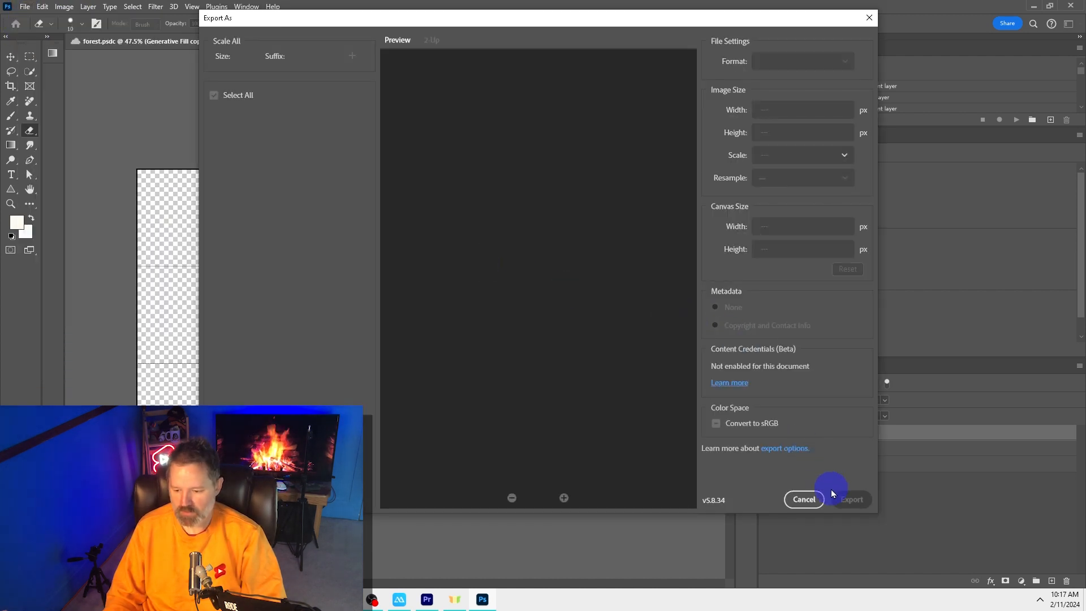
left_click(851, 497)
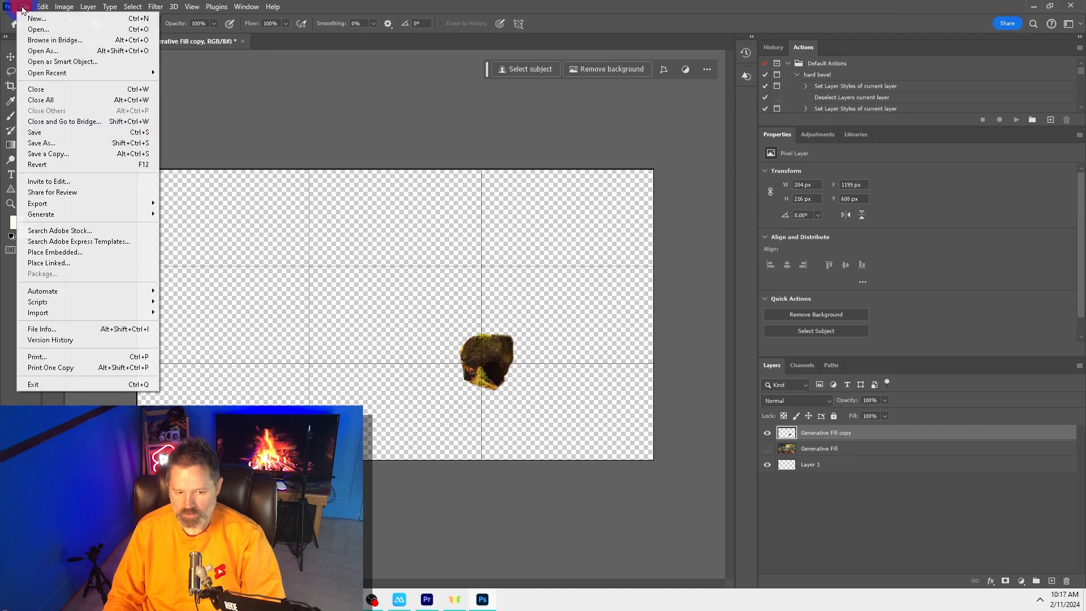
left_click(65, 139)
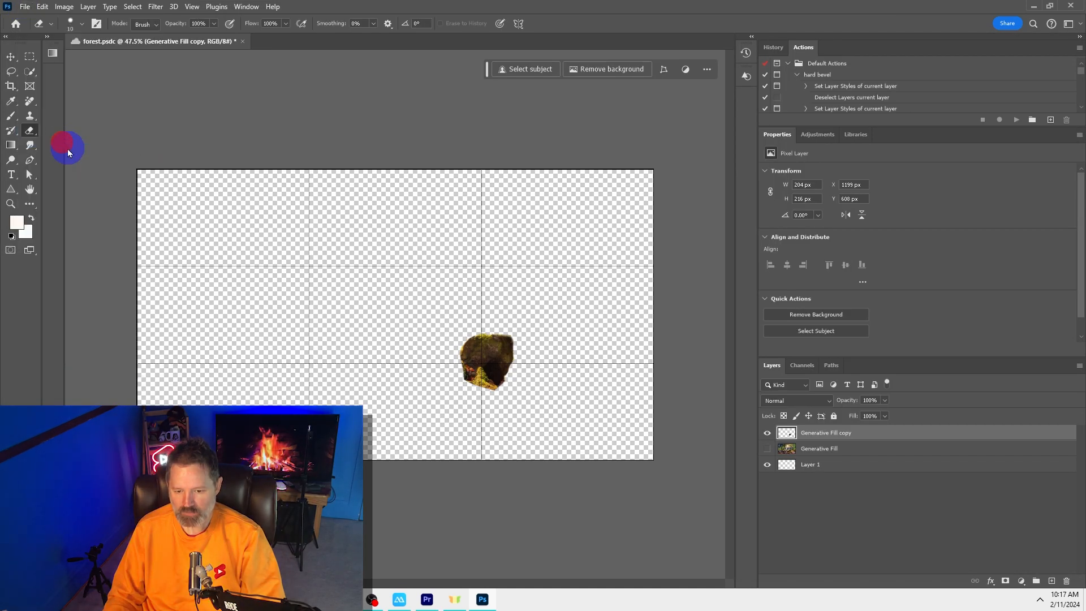
type("foreground r")
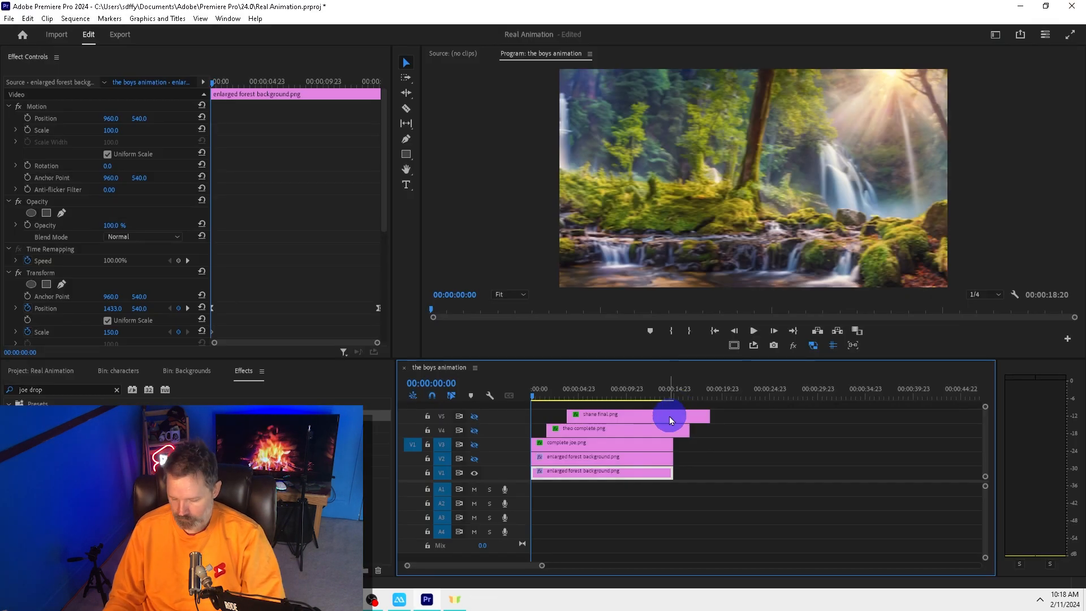
In Premiere Pro, delete the upper enlarged forest background clip from V2 and turn on that track's output
left_click(641, 458)
key("Delete")
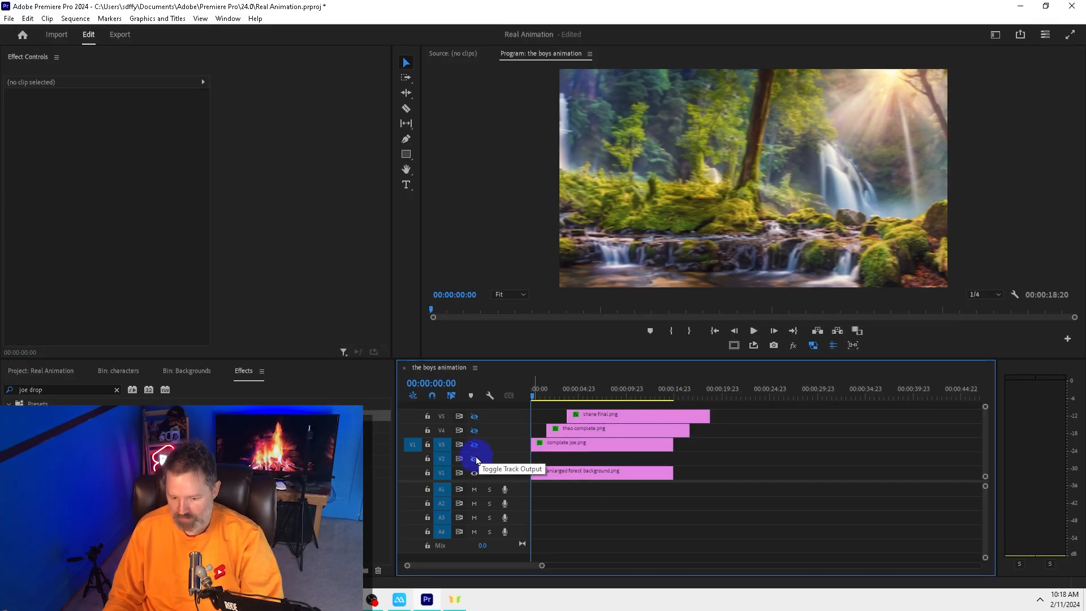
left_click(475, 457)
left_click_drag(559, 388, 526, 396)
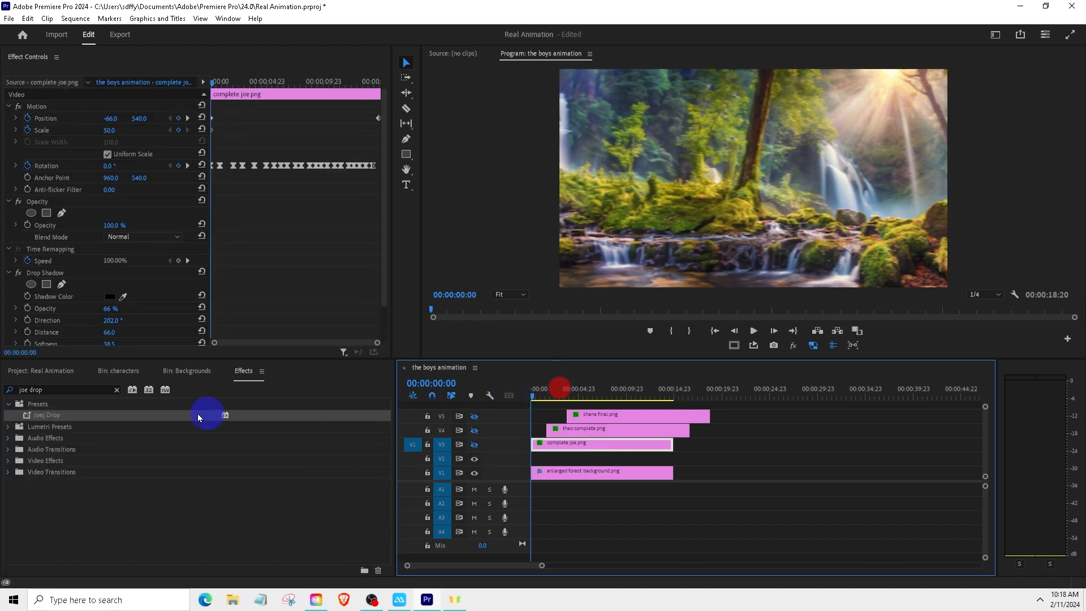
Import Foreground rock.png into the project and place it on V2 at the start of the boys animation sequence
left_click(52, 371)
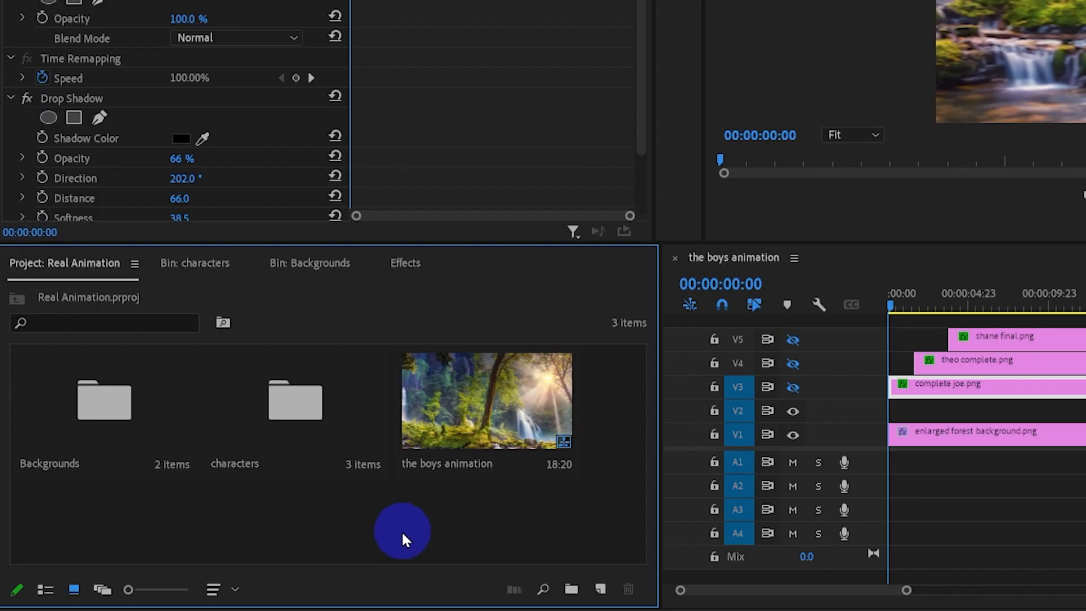
right_click(250, 527)
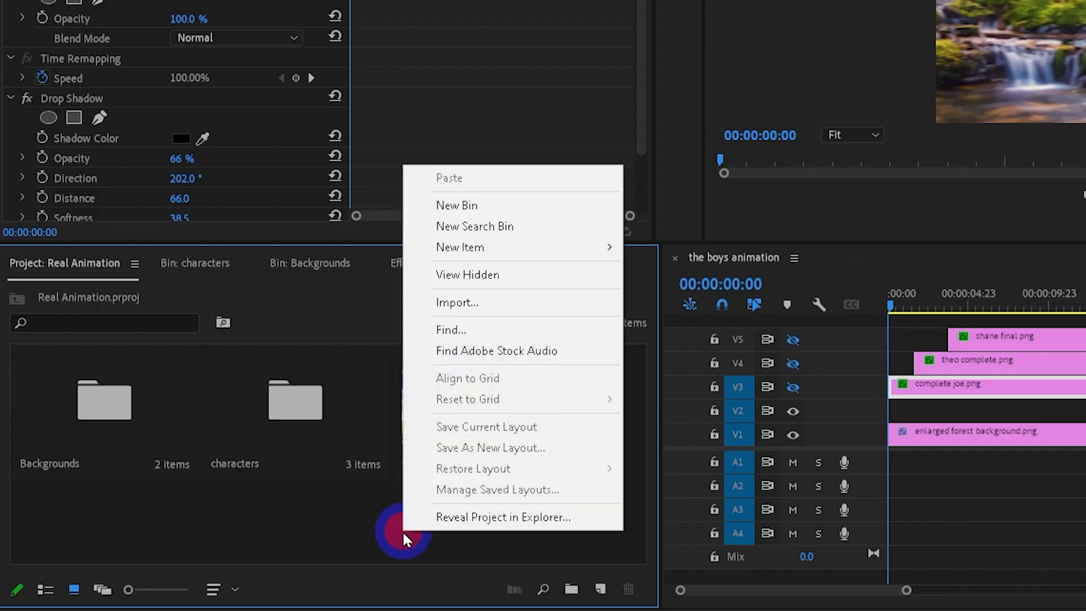
left_click(484, 311)
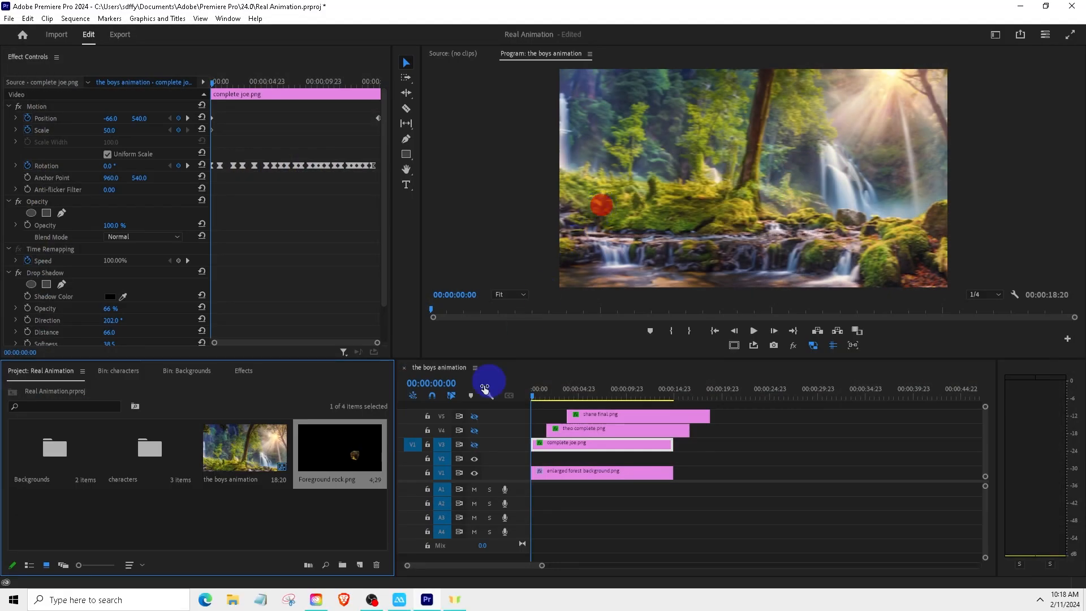
left_click_drag(337, 447, 532, 458)
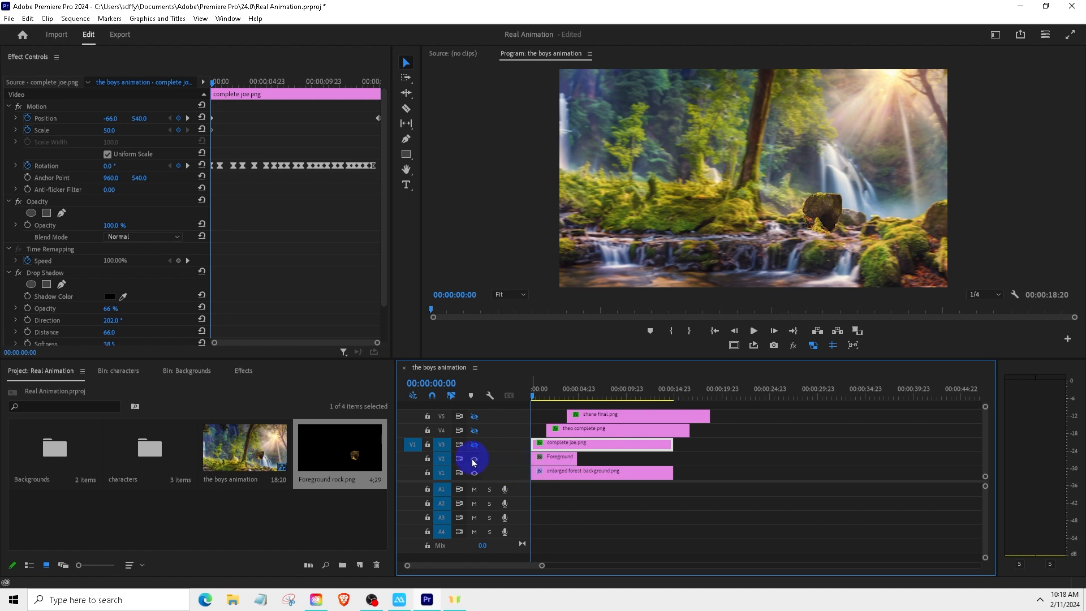
Enlarge the program preview and toggle V2's output off and on to compare the scene with and without the rock
left_click_drag(609, 358, 607, 405)
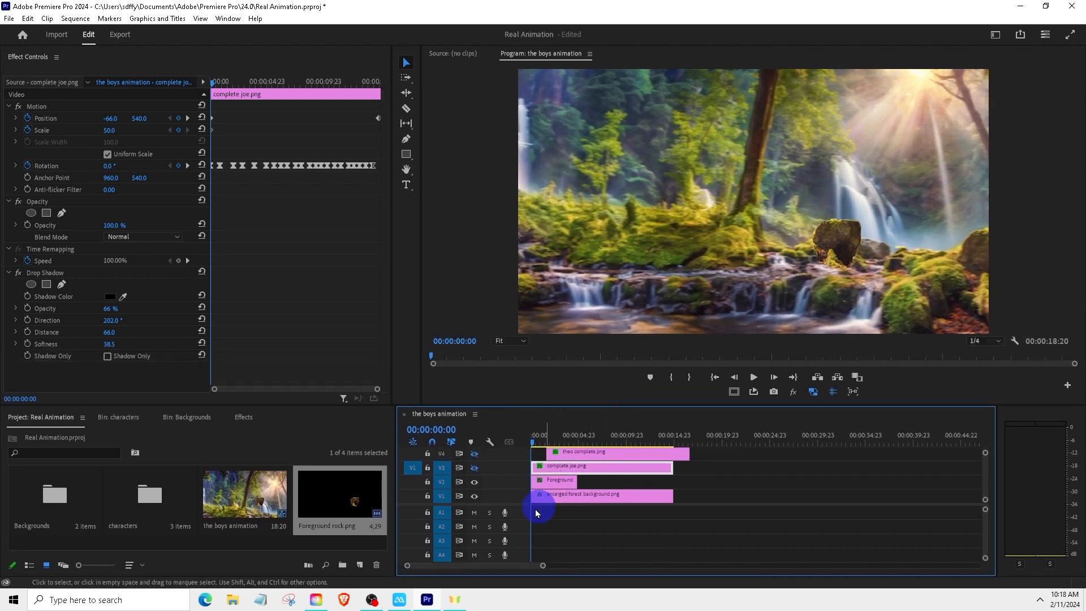
left_click(475, 482)
left_click(475, 485)
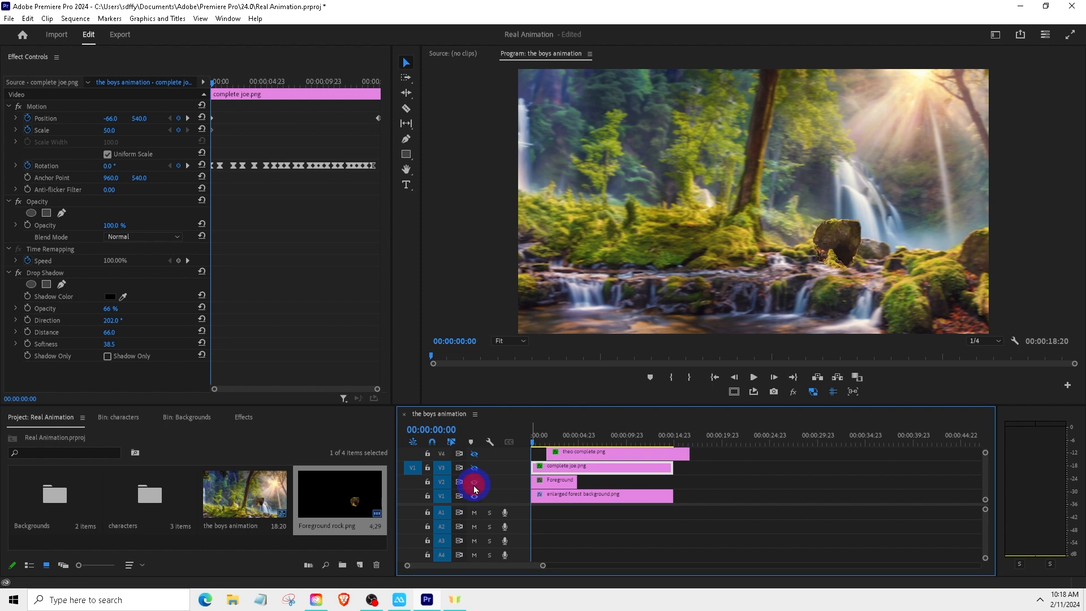
left_click_drag(557, 440, 523, 459)
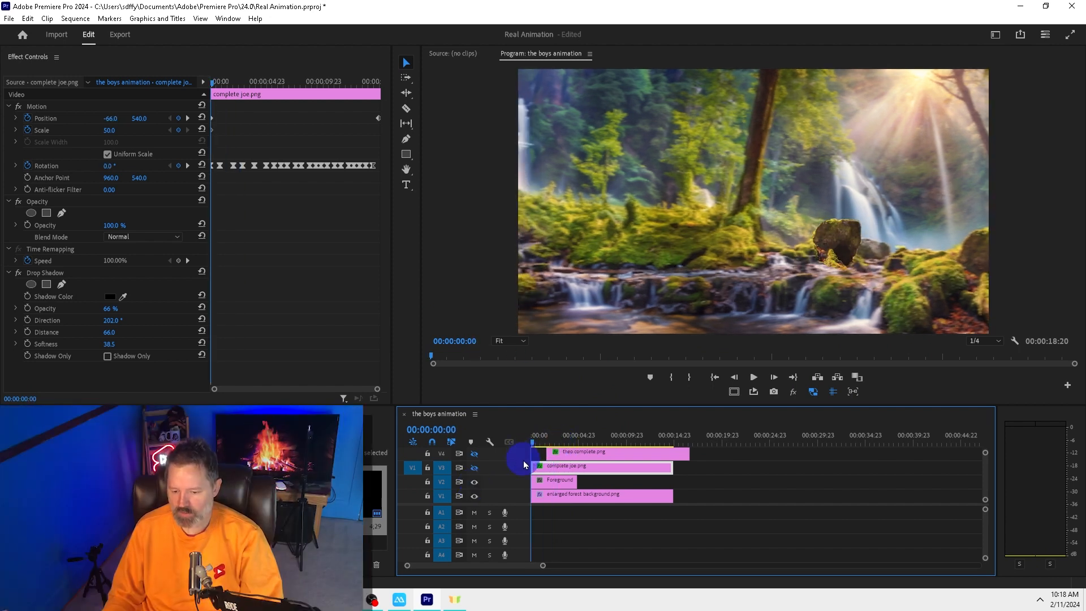
Extend the Foreground rock clip on V2 to the same end as the forest background clip
left_click(566, 496)
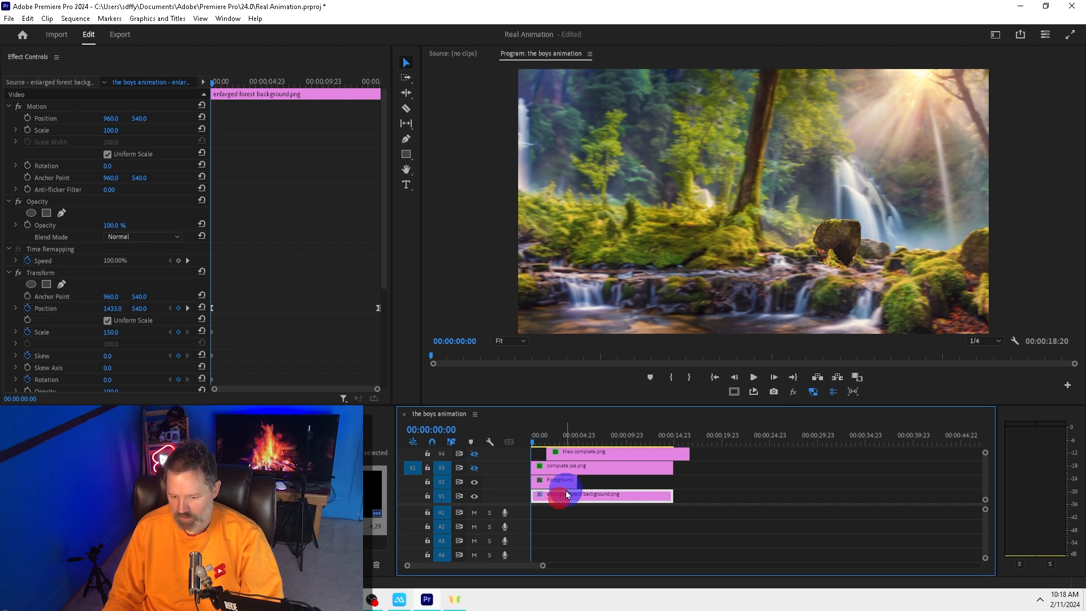
left_click(558, 483)
left_click_drag(574, 482, 672, 480)
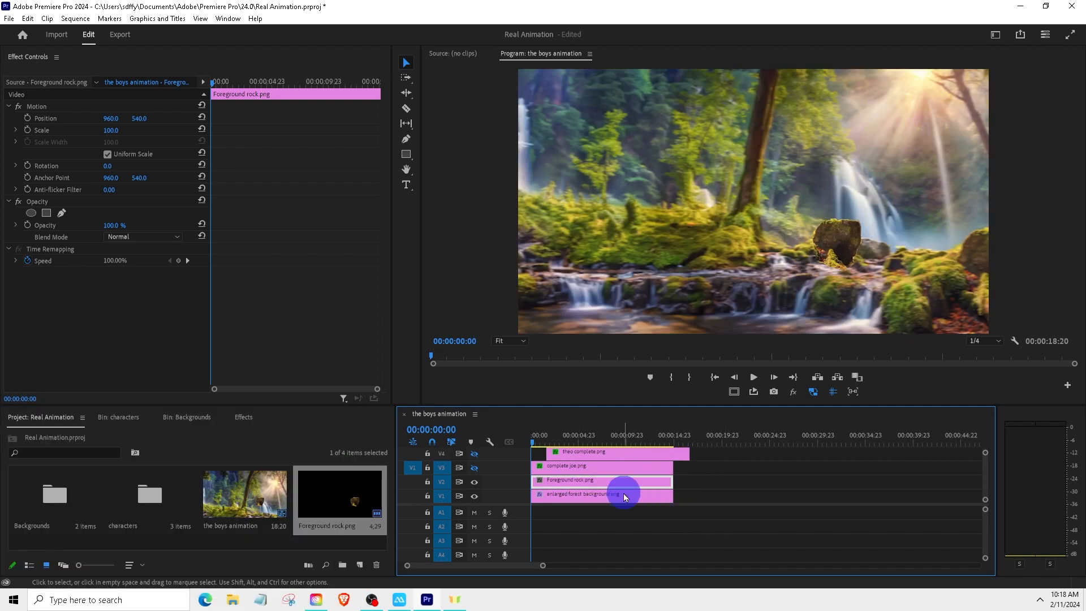
Apply the forest and volcano motion preset to the Foreground rock clip on V2
left_click(245, 418)
left_click(117, 436)
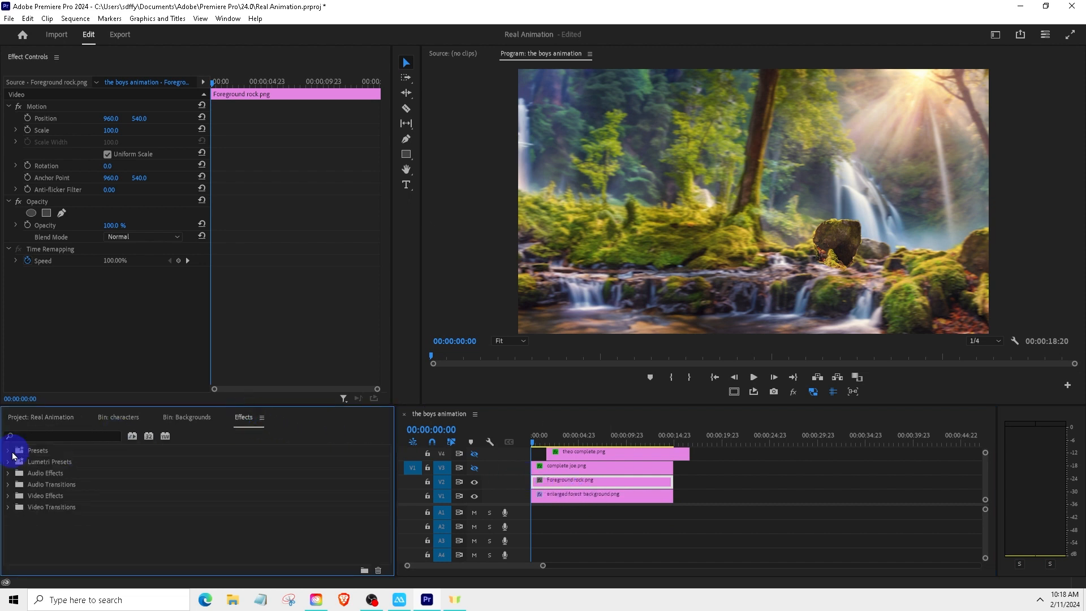
left_click(9, 450)
left_click_drag(254, 405, 249, 267)
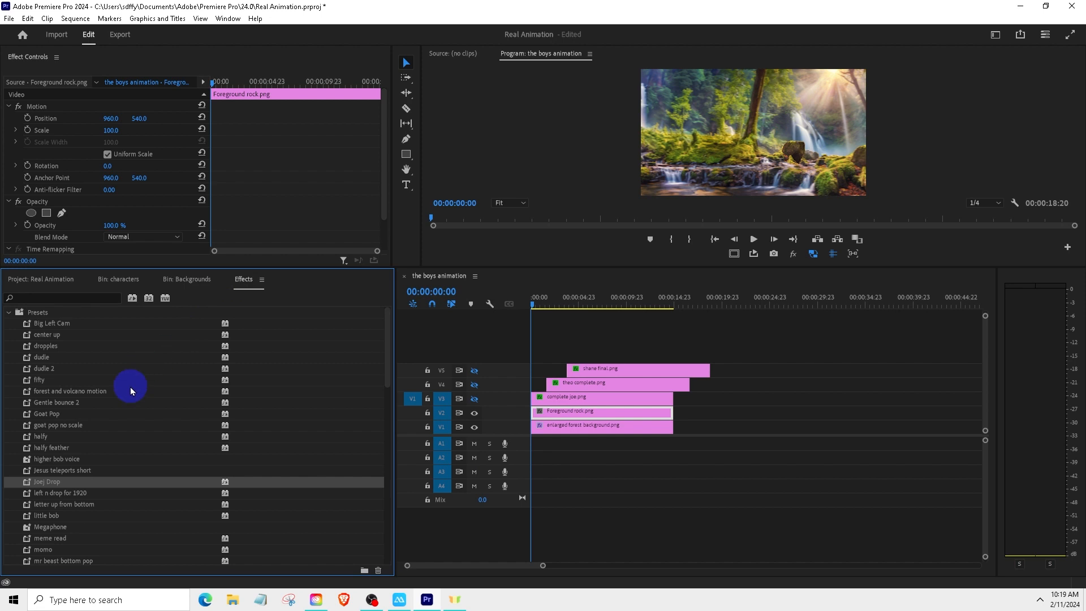
left_click(117, 395)
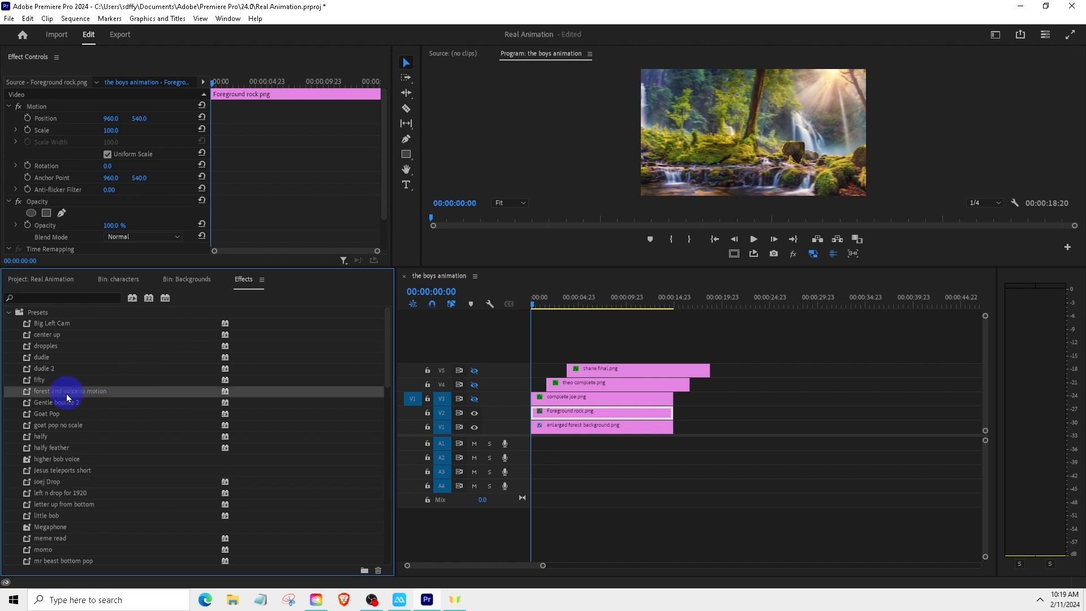
left_click_drag(332, 267, 321, 391)
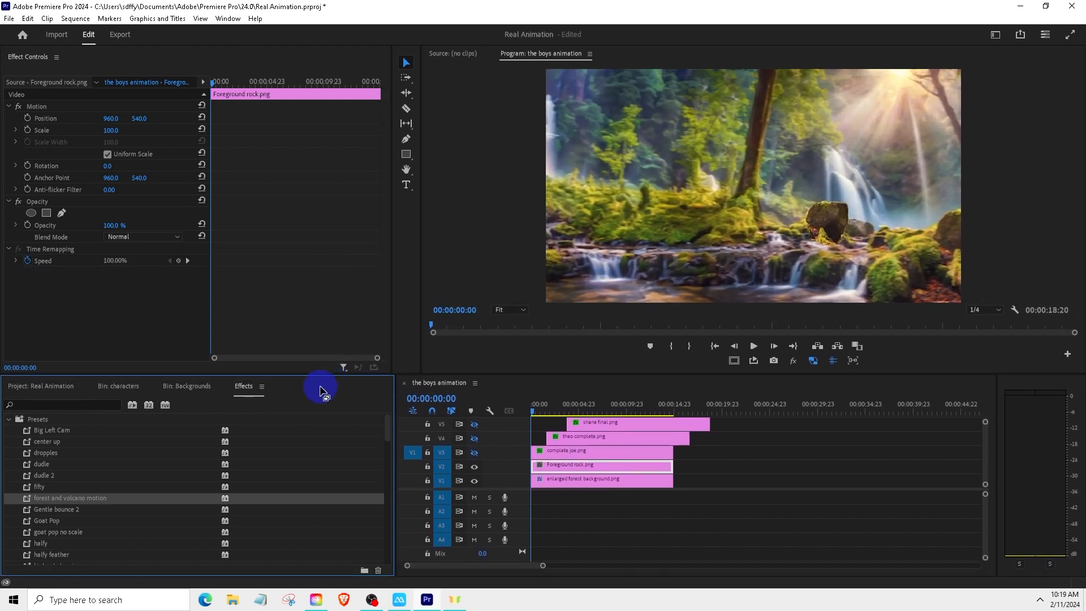
left_click(72, 499)
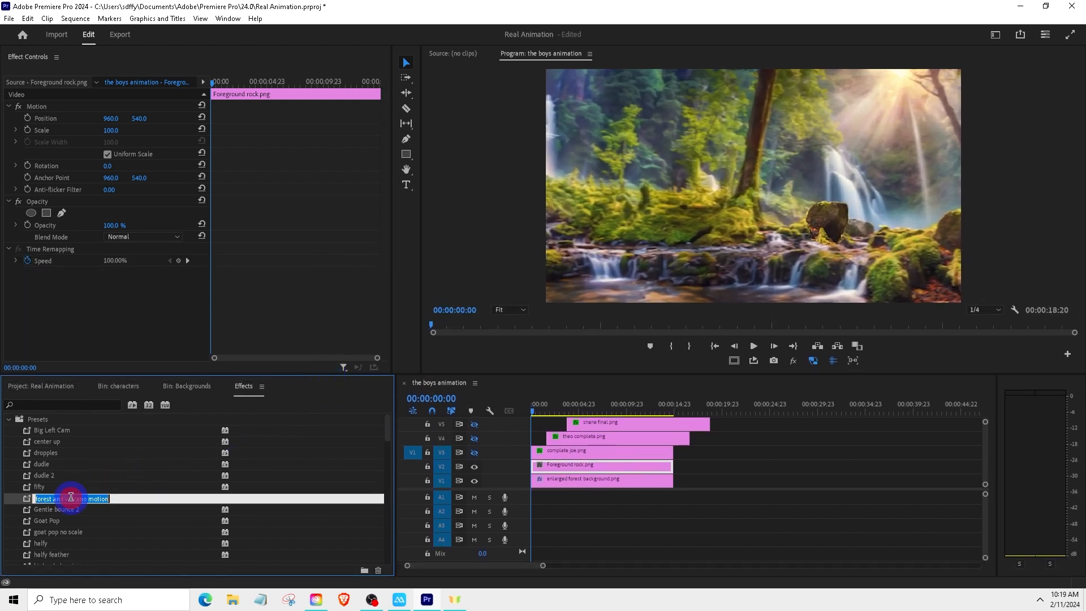
left_click(24, 499)
left_click_drag(491, 484, 549, 469)
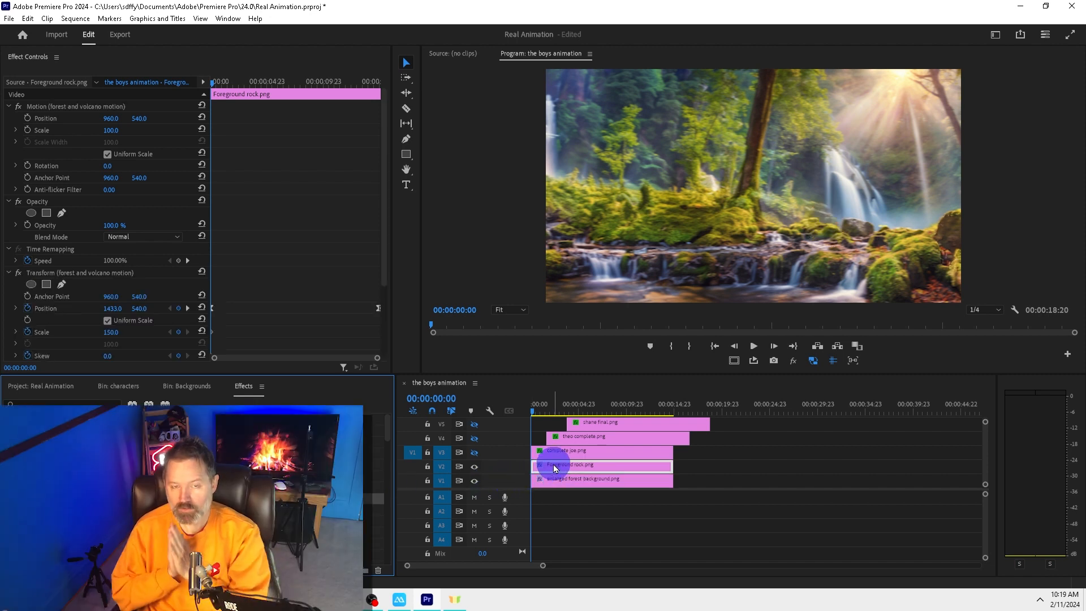
Turn on the output of the three character tracks V3 to V5 and play the animation from the start
key("space")
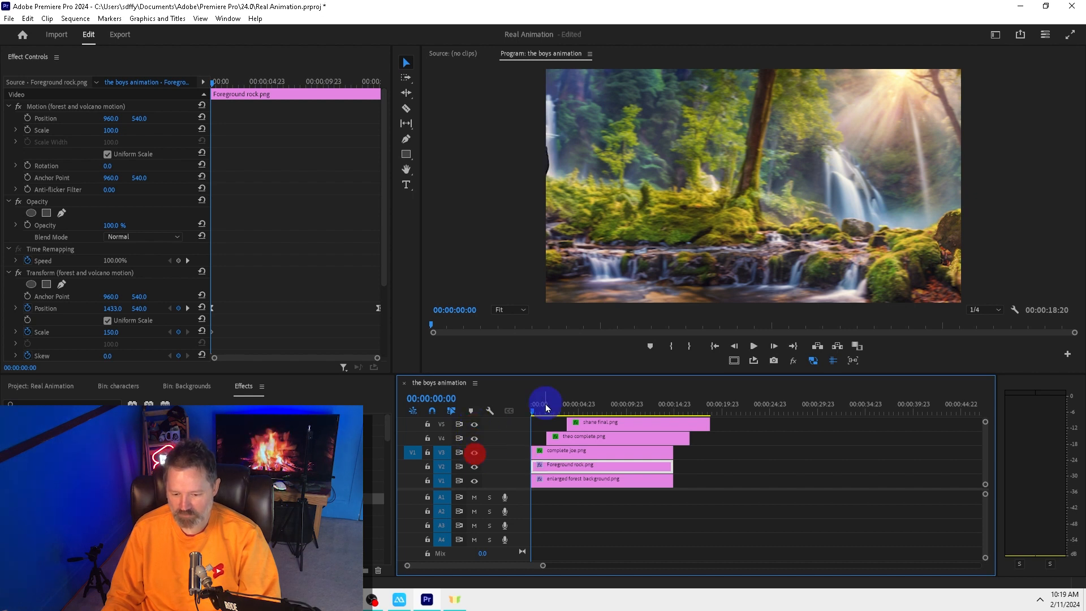
key("space")
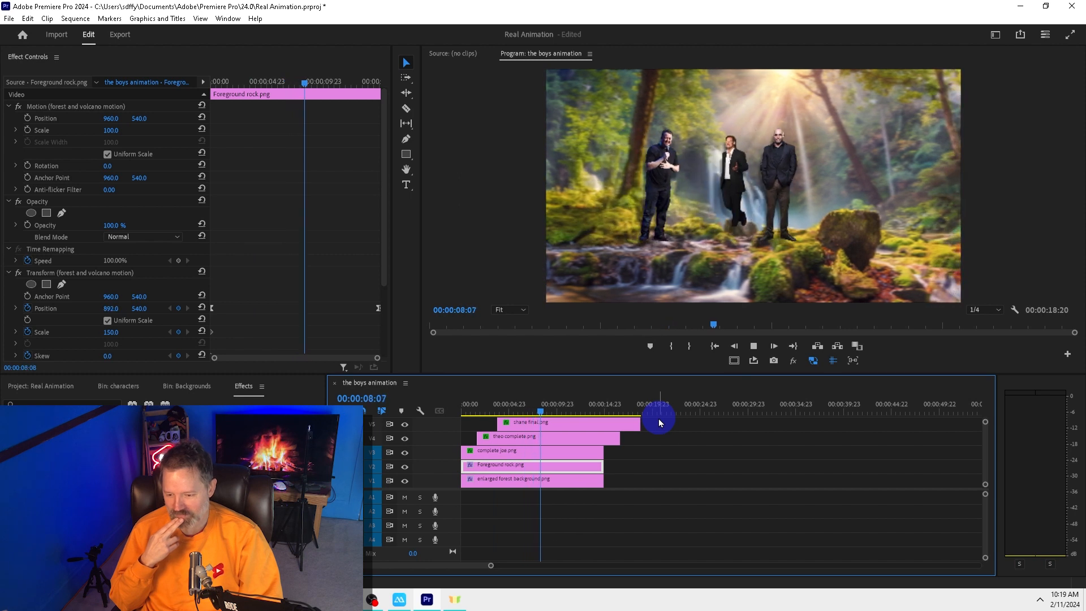
key("space")
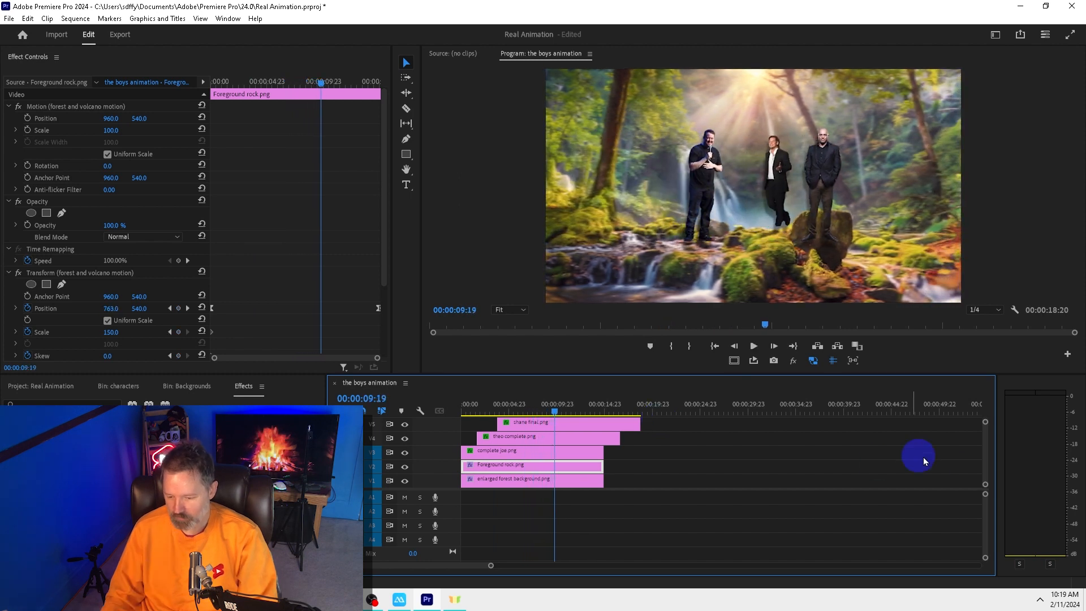
Move the Foreground rock clip from V2 to a new track V6 above the characters, and return to the sequence start
left_click_drag(985, 467, 985, 466)
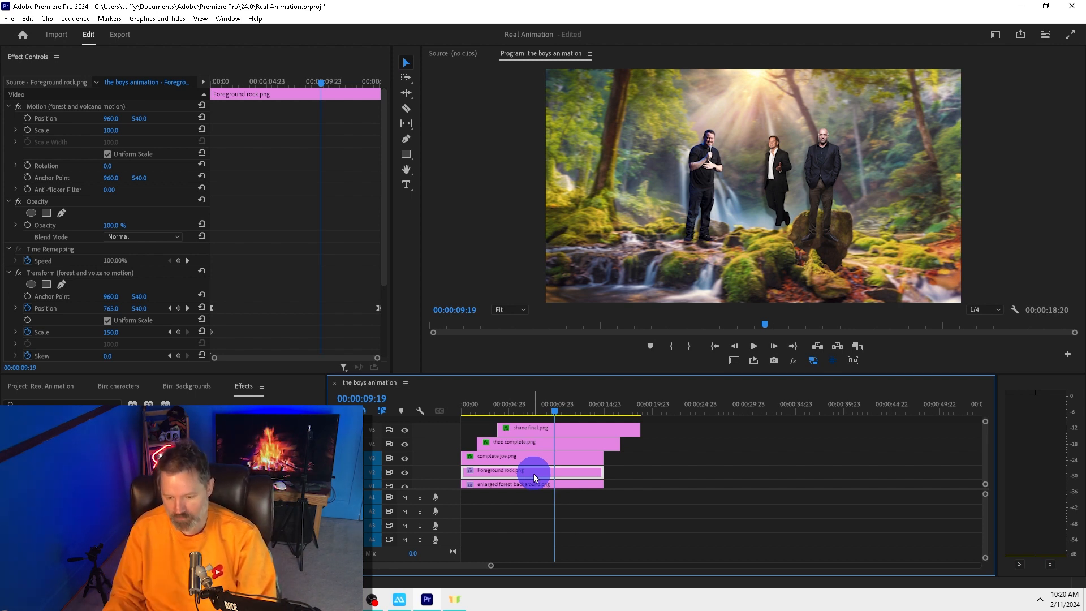
left_click_drag(535, 478, 548, 419)
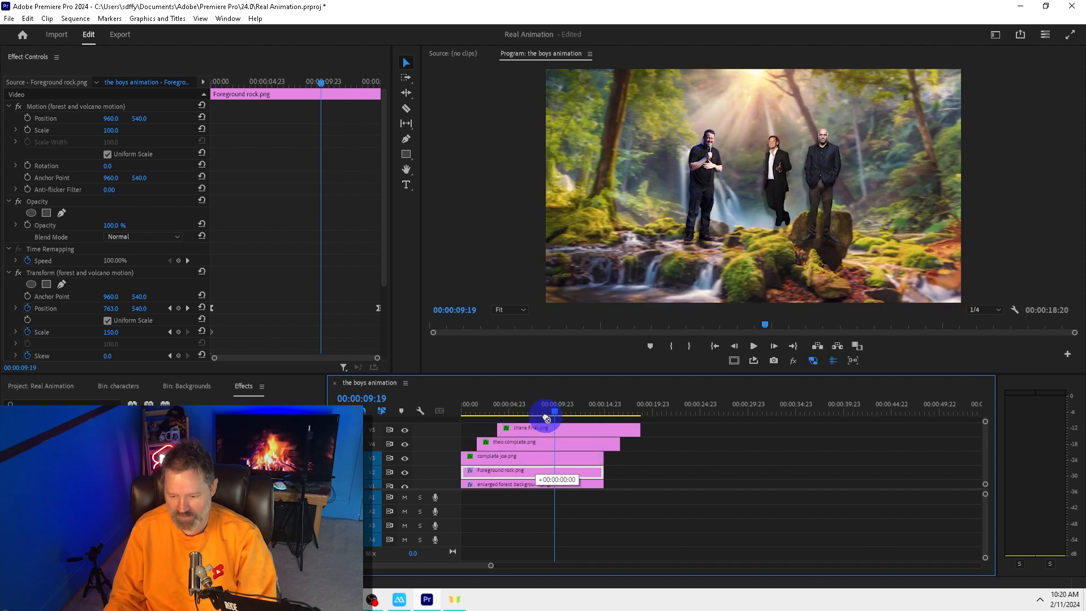
left_click(715, 353)
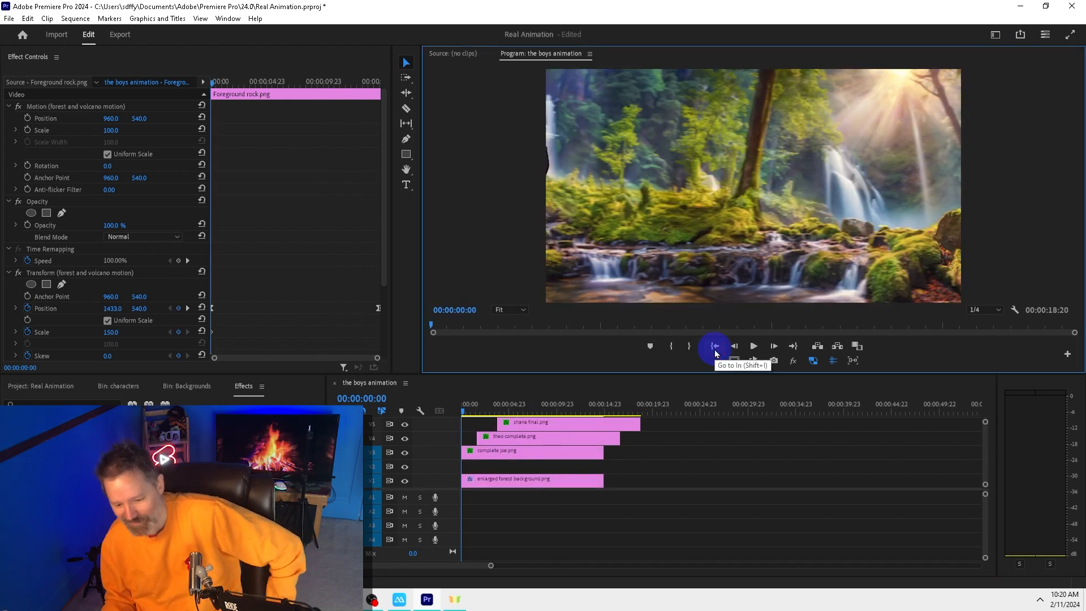
scroll(984, 452, "up", 2)
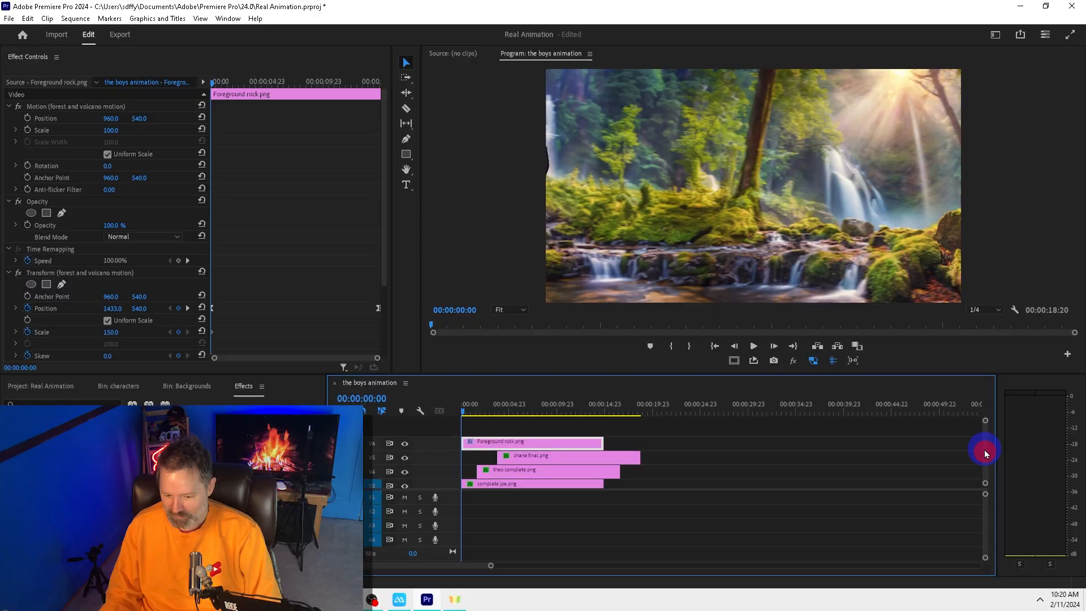
Play the animation to check how the characters pass behind the foreground rock
key("space")
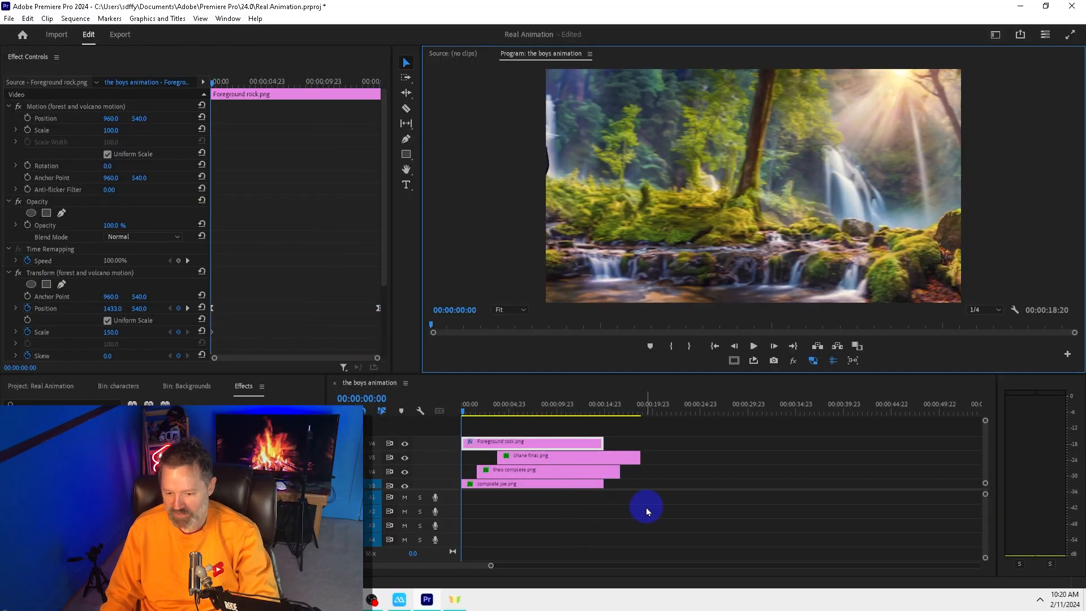
key("space")
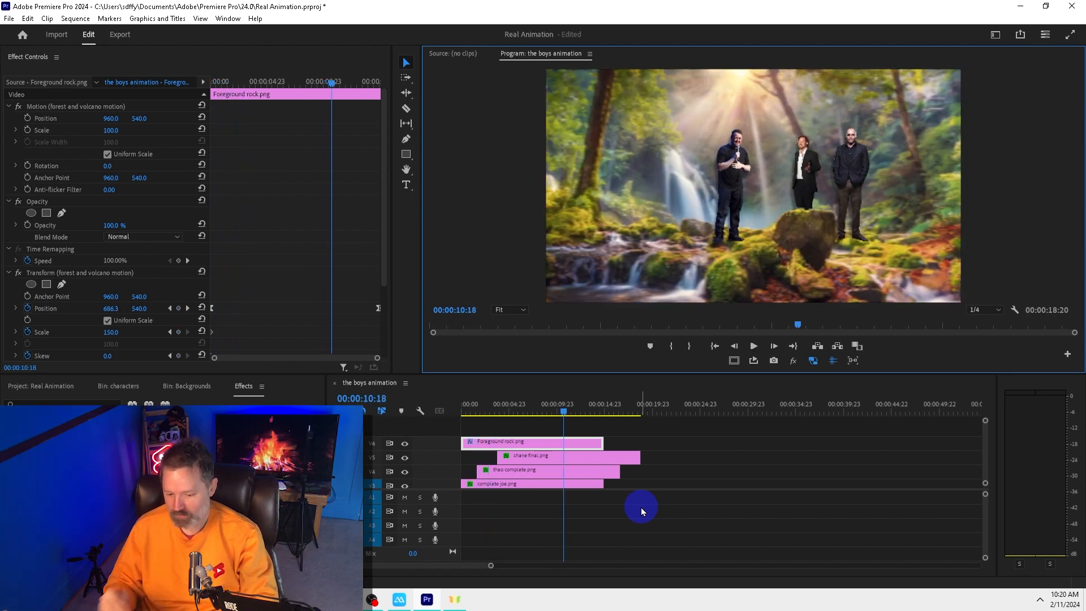
key("space")
Find the Joej Drop shadow preset and apply it to the Foreground rock clip on V6
left_click(86, 406)
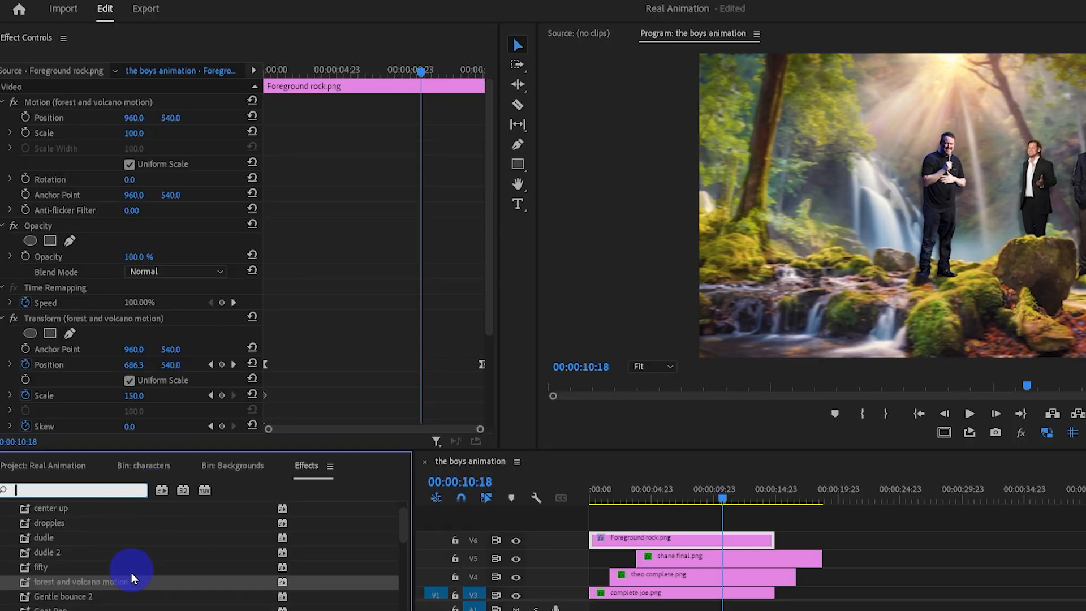
type("drop")
scroll(175, 595, "up", 2)
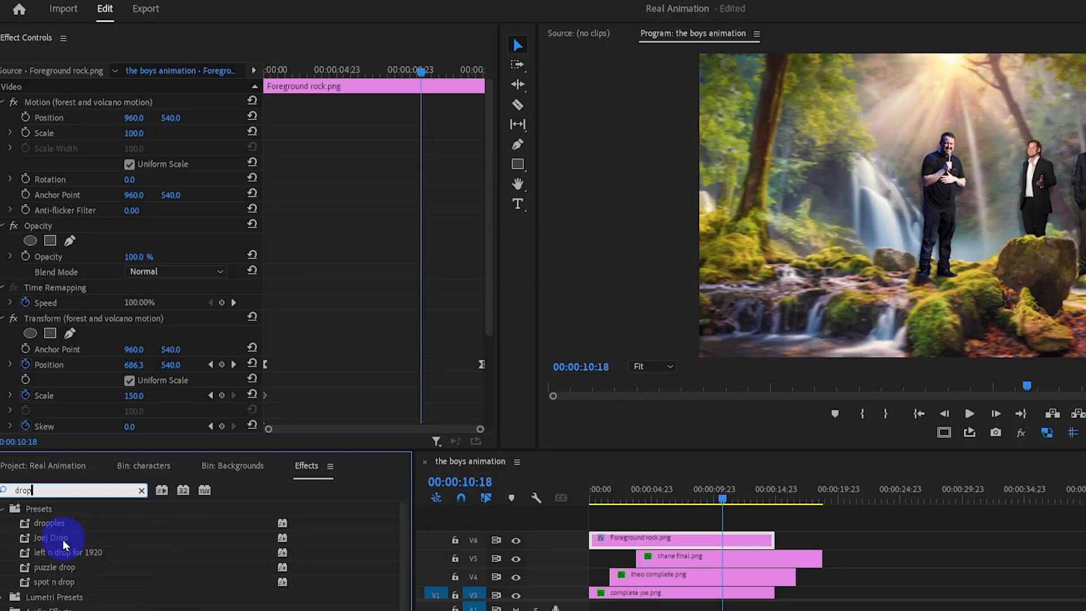
left_click_drag(62, 540, 94, 541)
left_click_drag(541, 561, 649, 543)
Set the Foreground rock's Drop Shadow to 96% opacity, 202° direction and a distance of 42
scroll(249, 352, "down", 5)
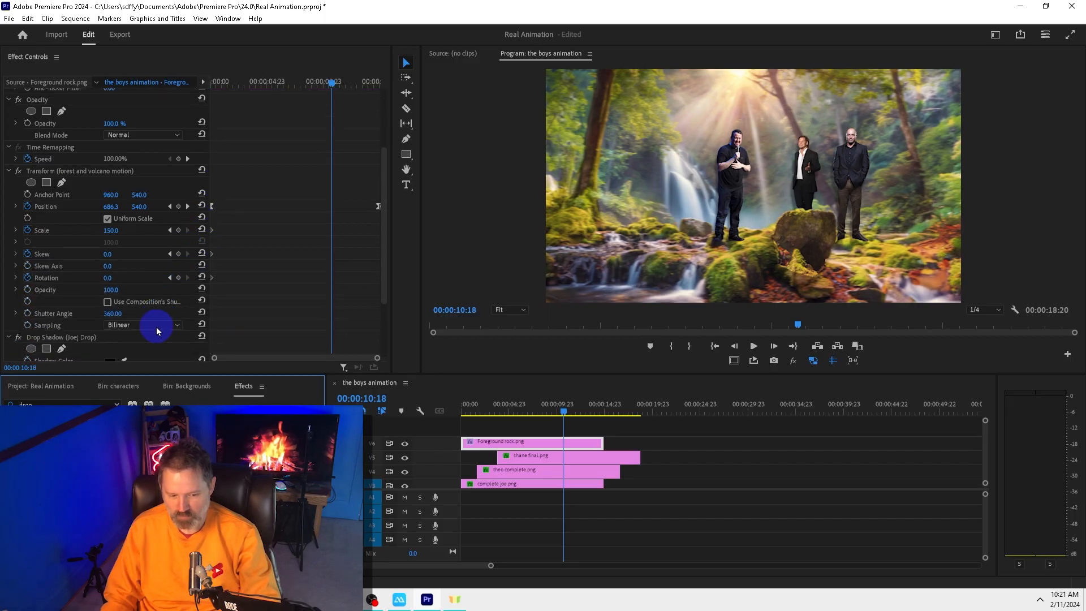
scroll(153, 326, "down", 2)
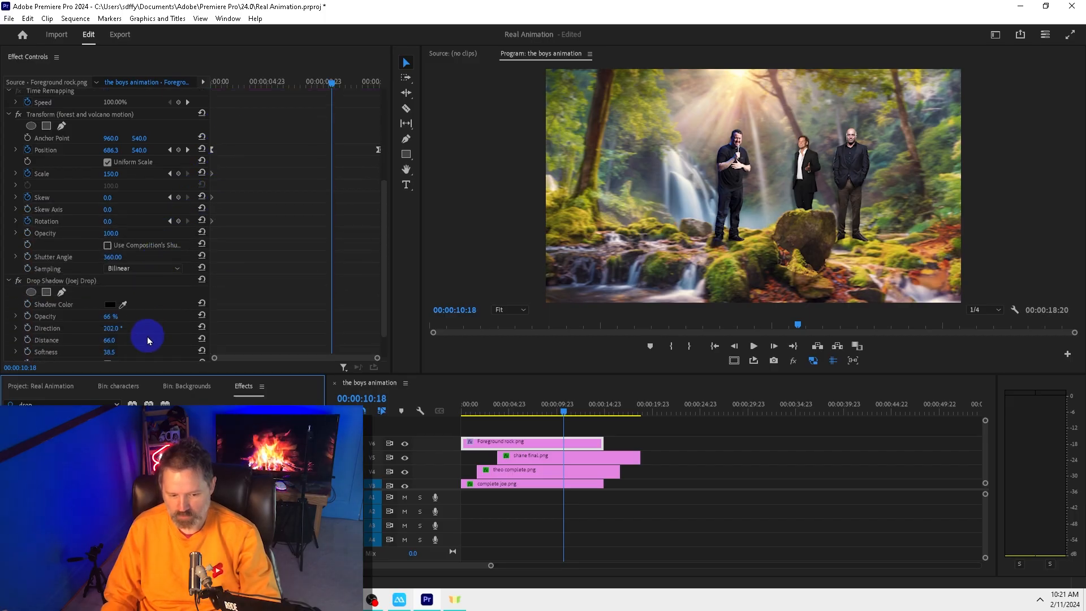
left_click_drag(120, 322, 124, 319)
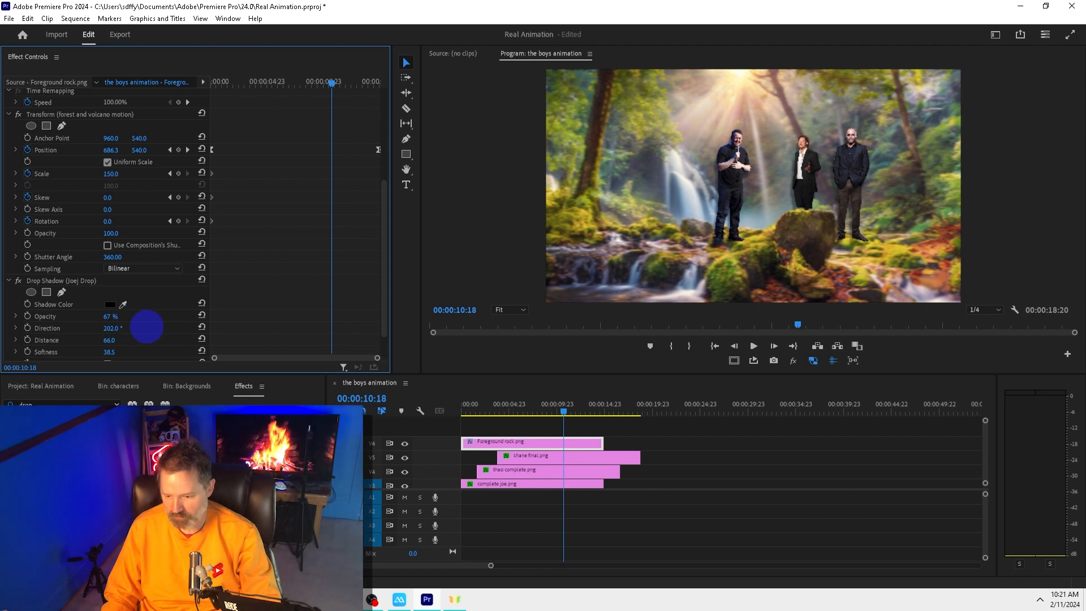
left_click_drag(110, 317, 164, 331)
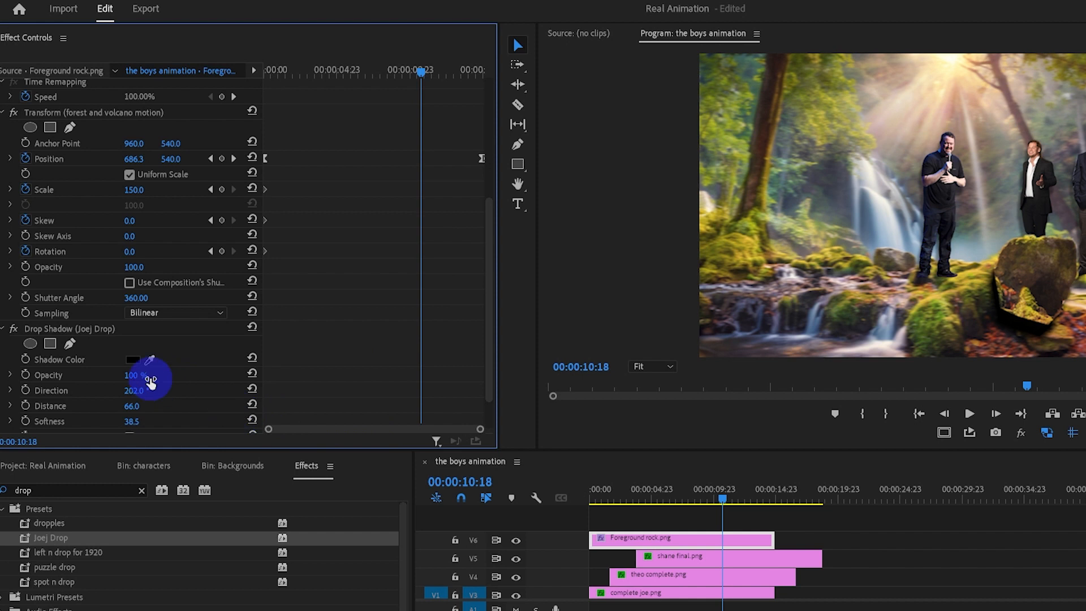
left_click_drag(151, 378, 189, 417)
scroll(180, 407, "down", 1)
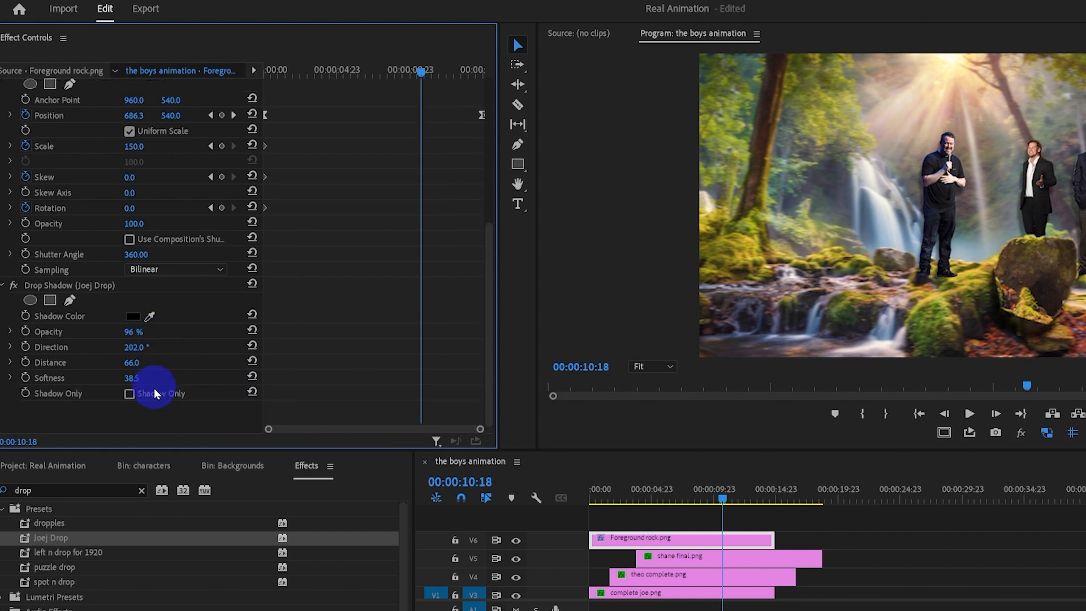
left_click_drag(139, 362, 126, 358)
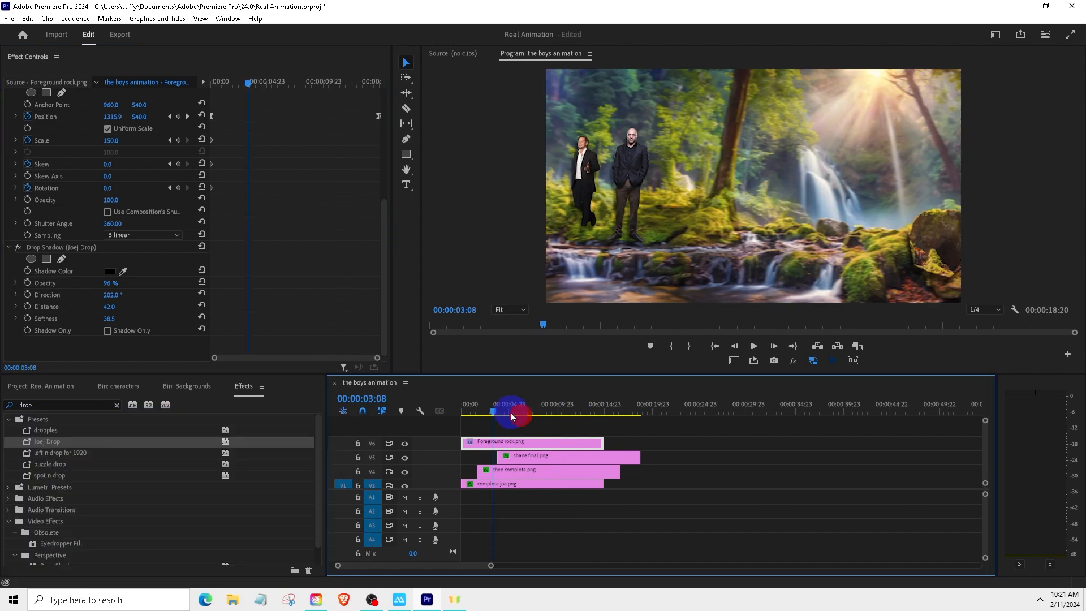
Return to the start of the sequence and search the effects for glow
left_click_drag(514, 412, 405, 422)
left_click(68, 403)
type("glow")
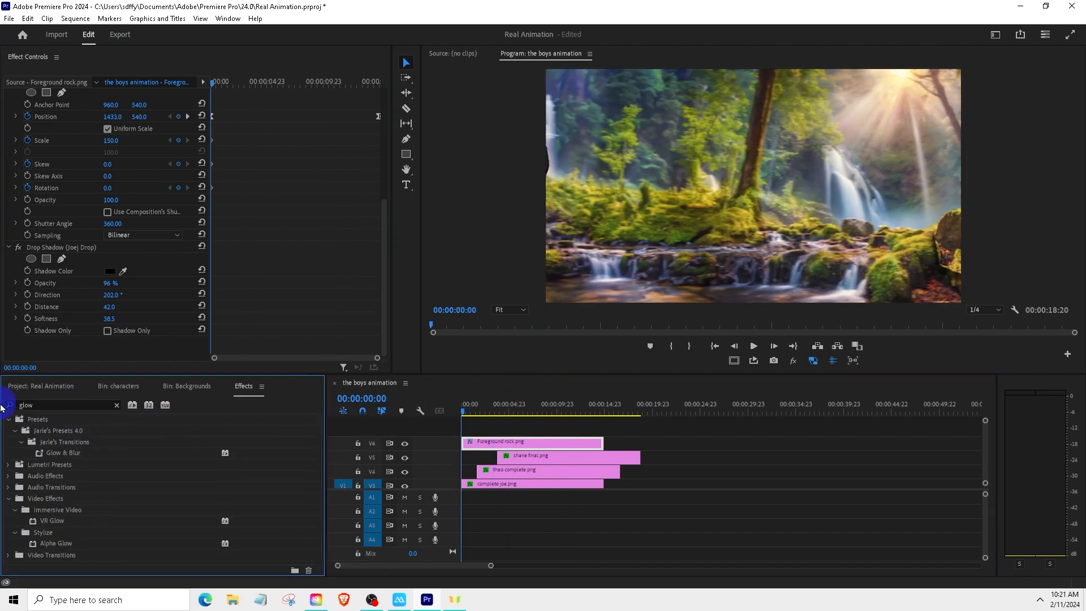
Try the Alpha Glow effect on the Foreground rock clip with its Glow set to 0
left_click_drag(59, 547, 504, 449)
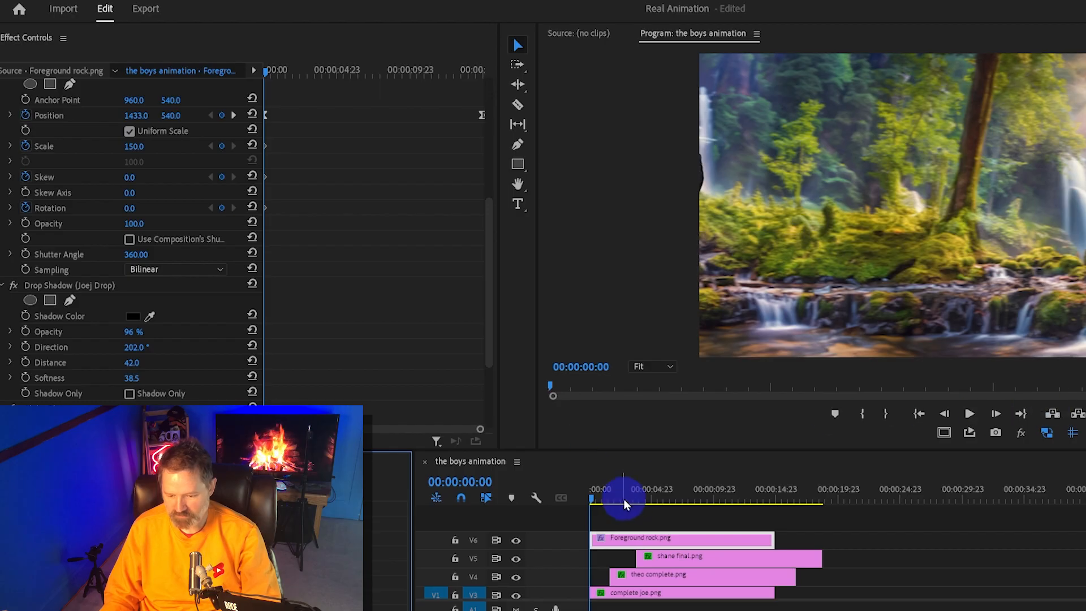
scroll(134, 375, "down", 4)
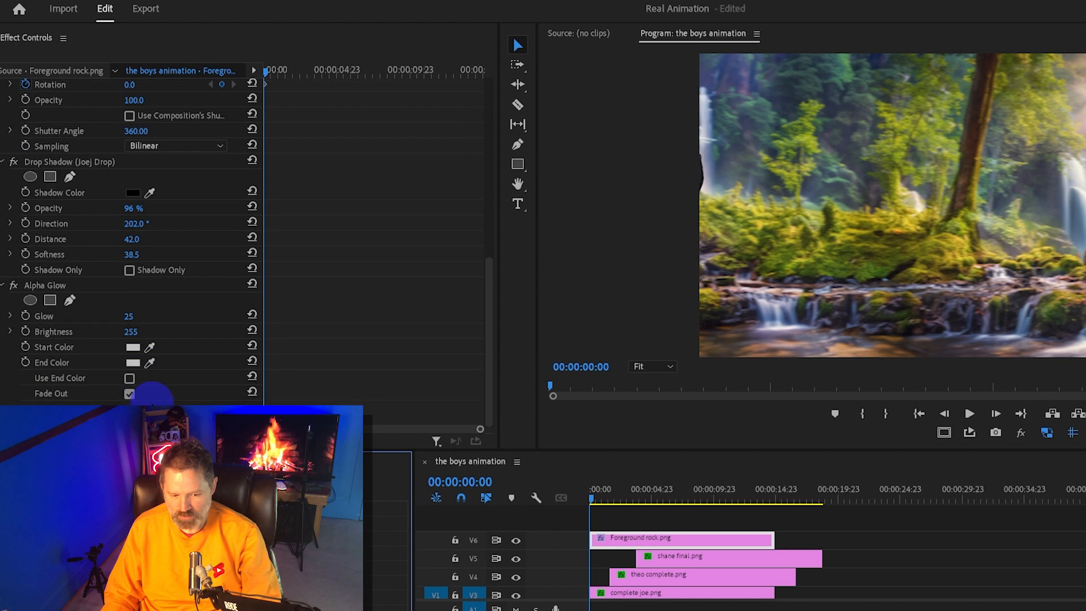
mouse_move(138, 316)
left_mouse_down()
mouse_move(167, 318)
mouse_move(117, 317)
left_mouse_up()
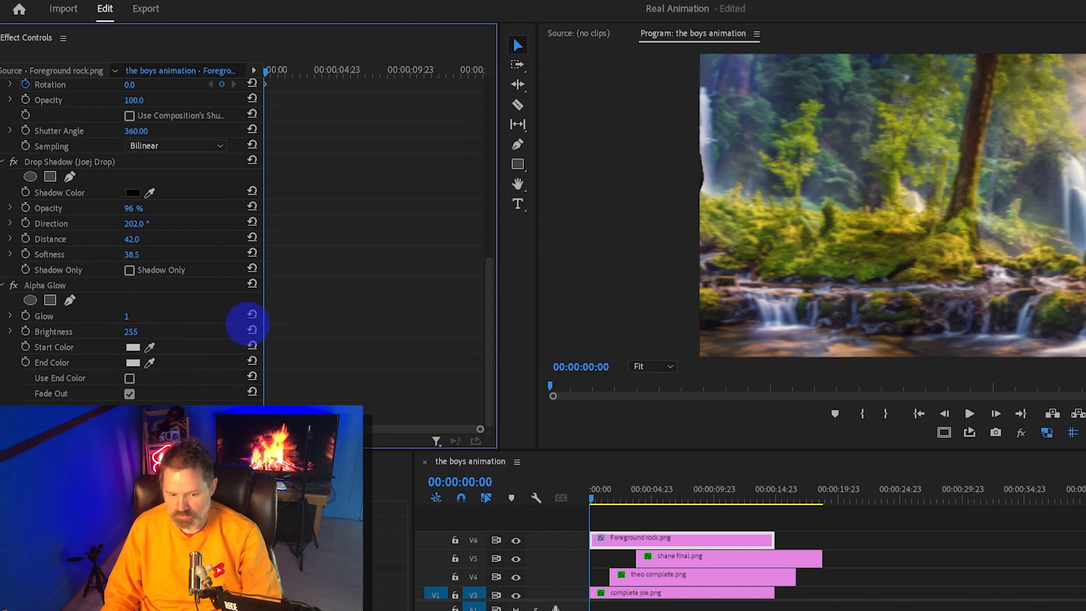
left_click(129, 316)
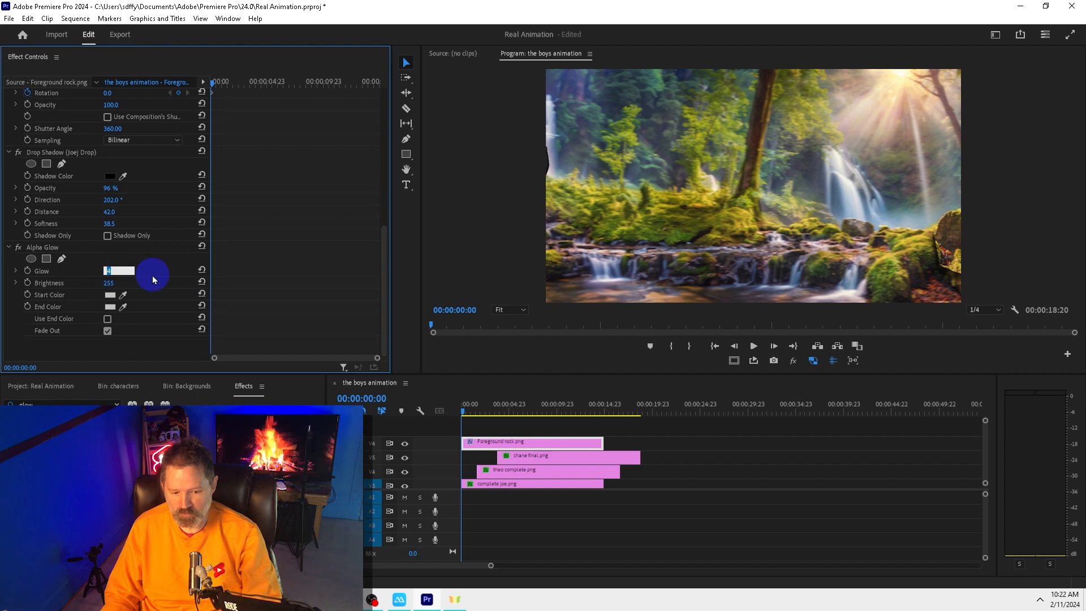
type("0")
key("Return")
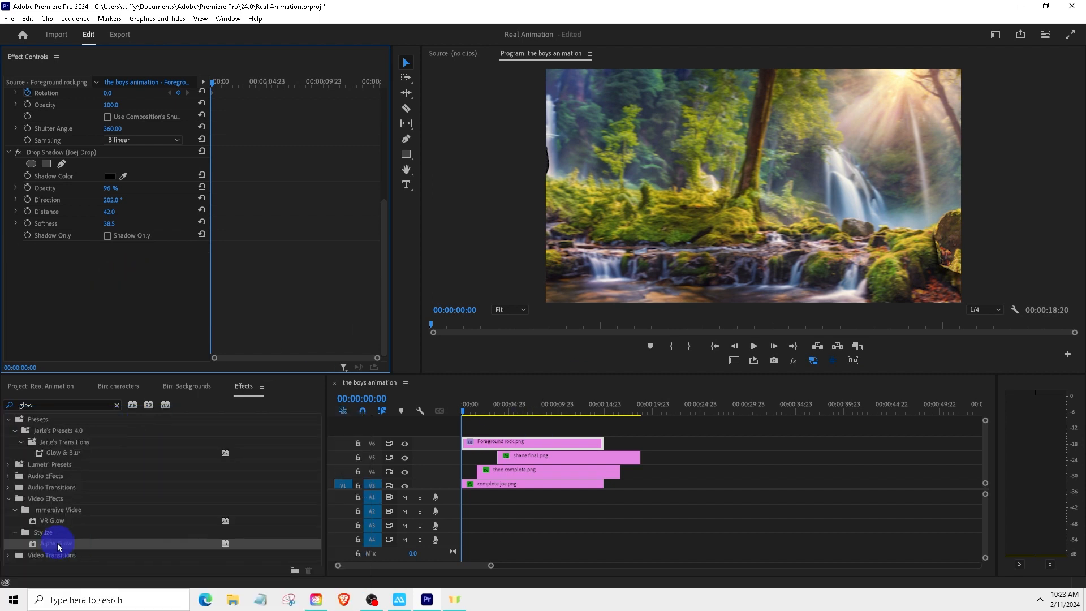
Apply Alpha Glow to the Foreground rock clip with Glow at 0 and a white start color
left_click_drag(57, 543, 266, 497)
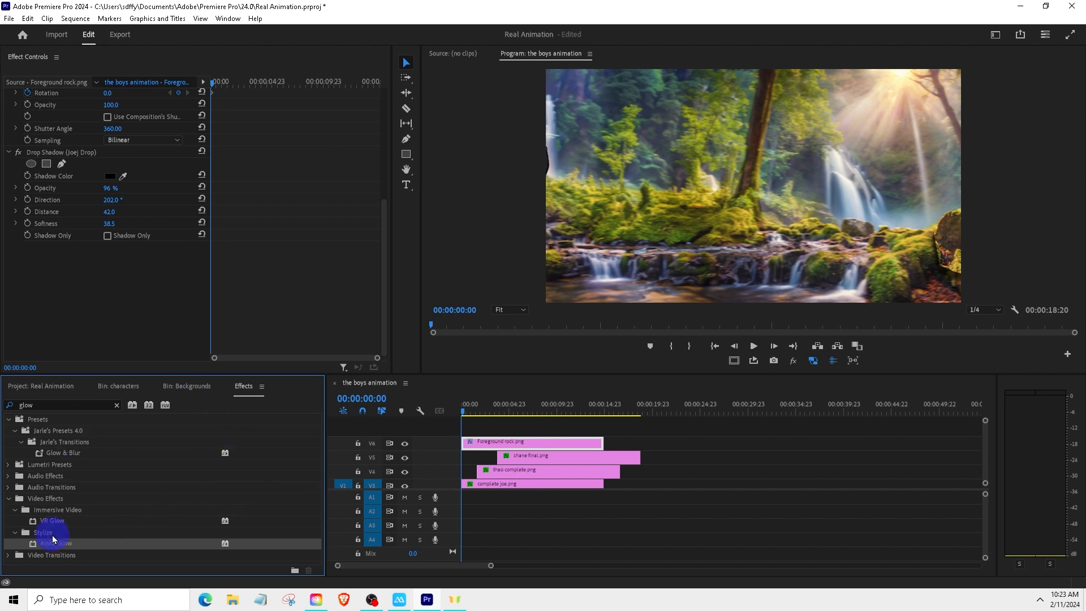
left_click_drag(50, 545, 478, 446)
left_click(117, 271)
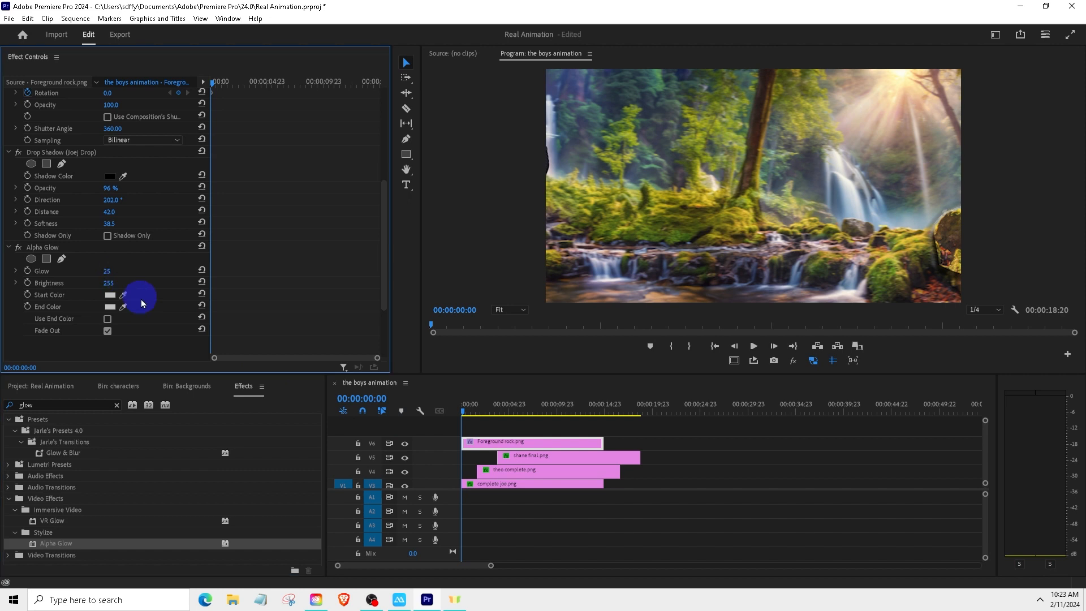
left_click(110, 295)
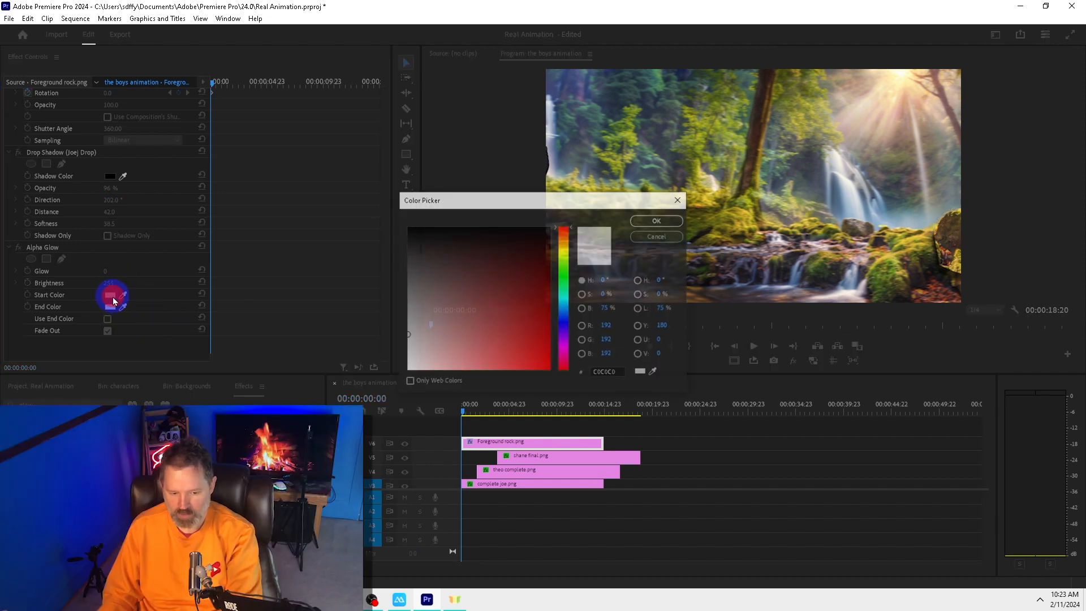
key("Return")
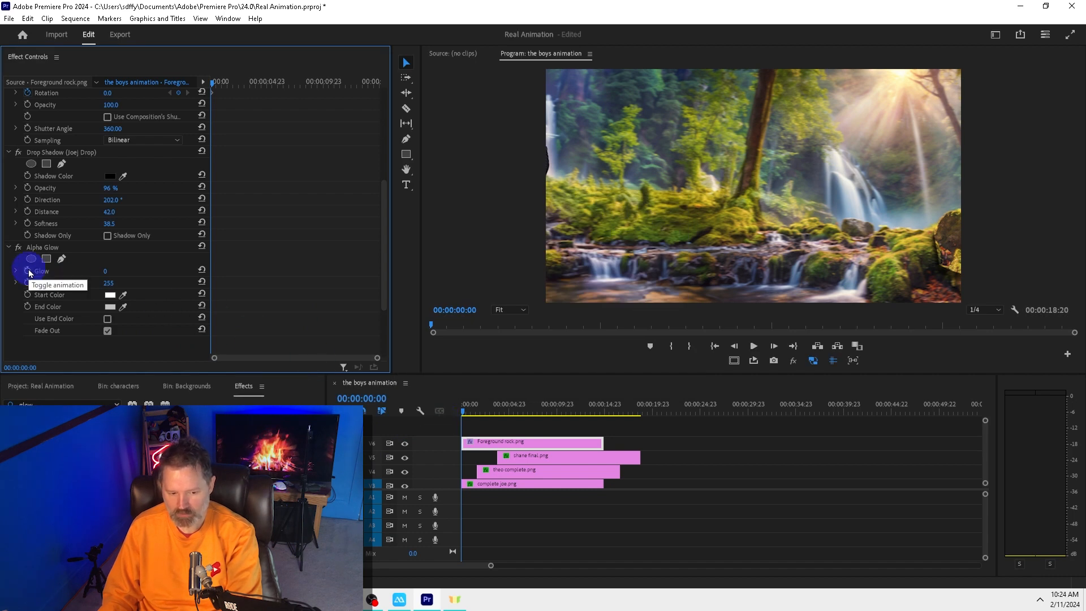
Animate the rock's Alpha Glow from 0 at the sequence start to a strong glow at 00:00:14:23
scroll(29, 274, "up", 3)
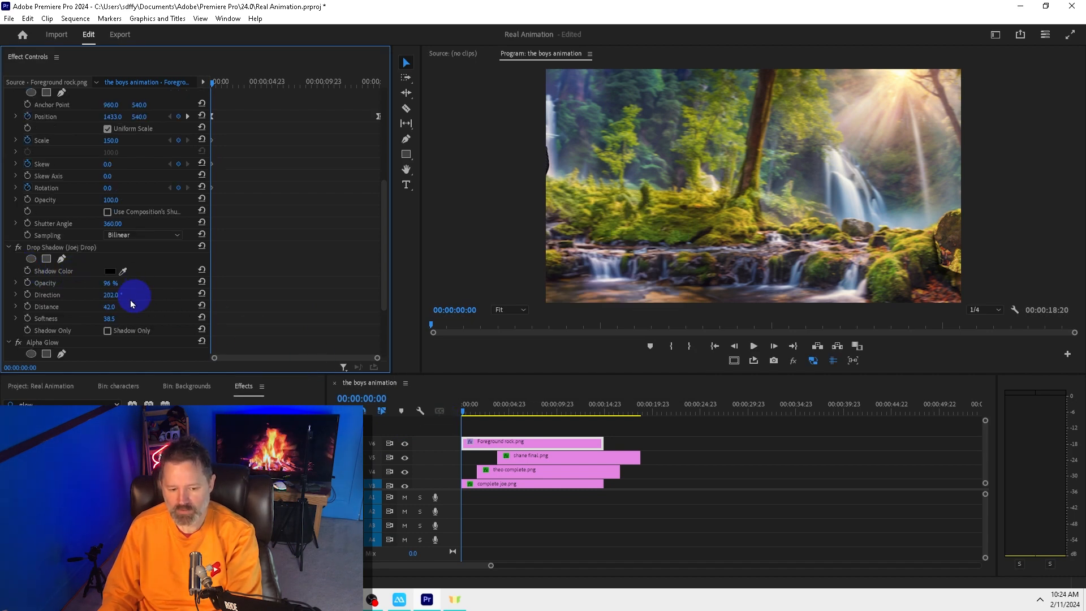
scroll(104, 334, "down", 2)
left_click(604, 406)
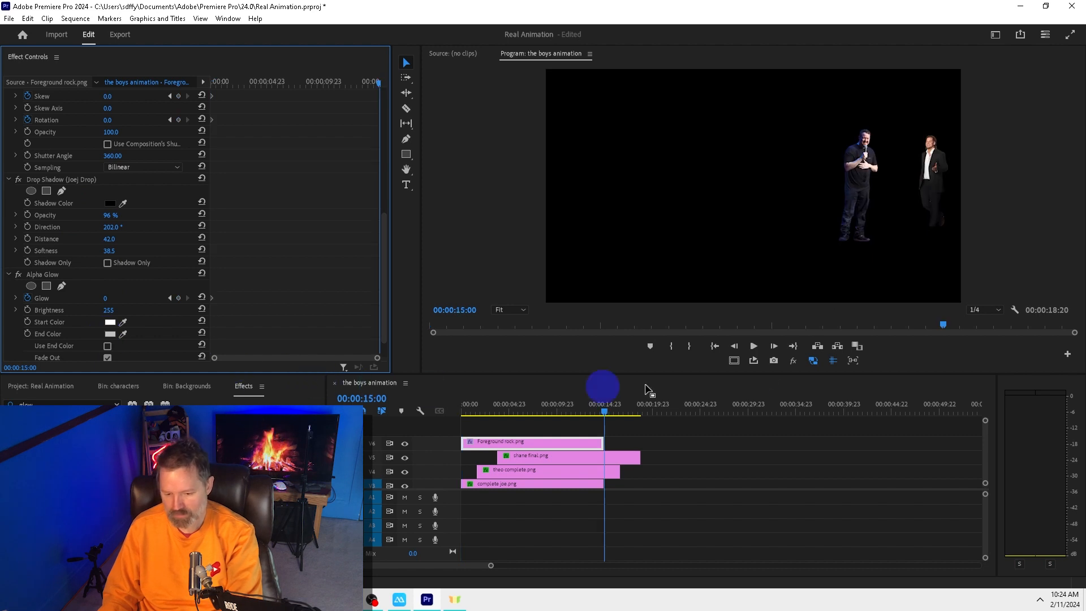
left_click(734, 347)
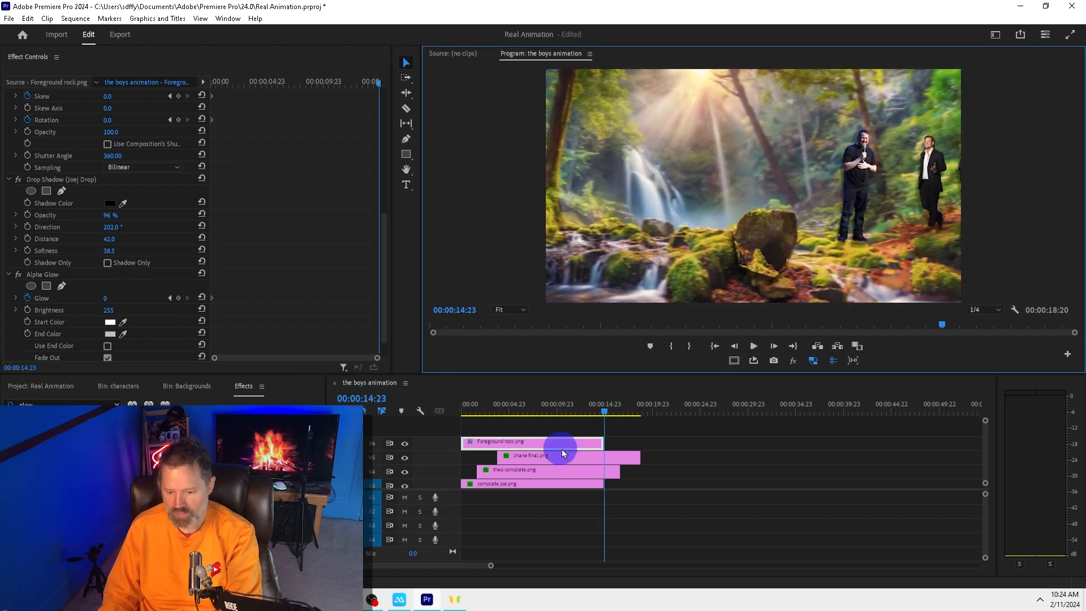
left_click_drag(117, 299, 114, 295)
Play the animation from the start to check how the glow grows around the rock
key("Home")
key("space")
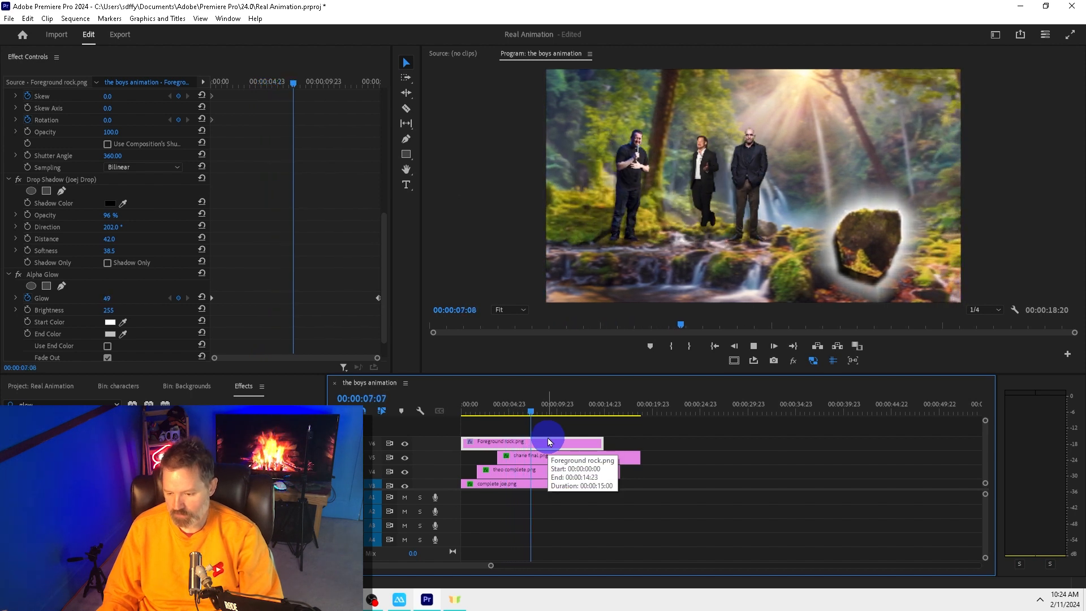
key("space")
key("Home")
Add an Alpha Glow keyframe at 00:00:03:15 with a weaker Glow value
left_click(502, 416)
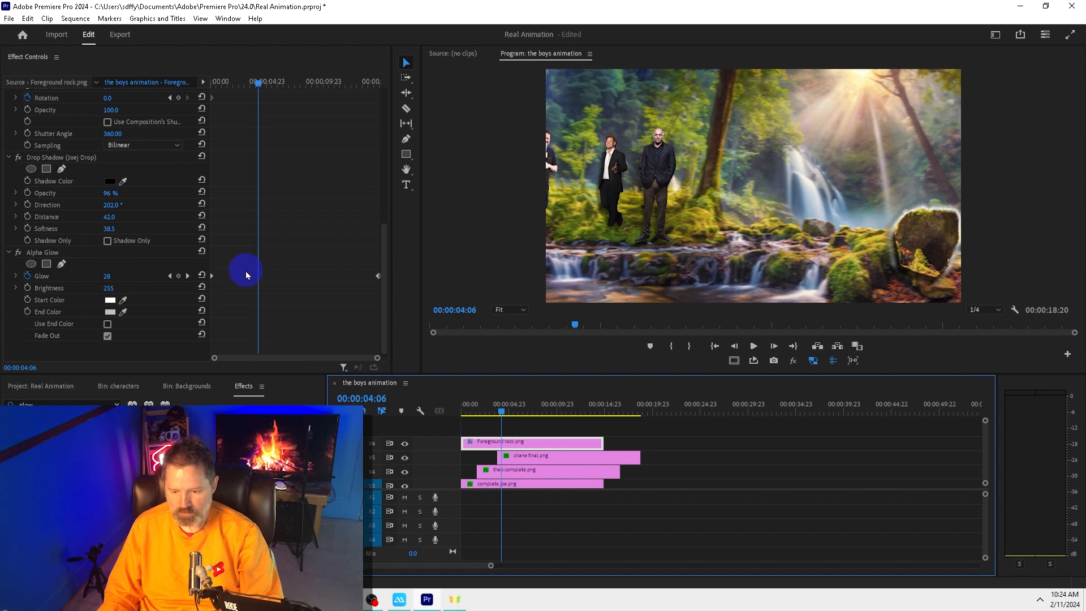
left_click(217, 103)
left_click_drag(221, 84, 252, 94)
left_click_drag(109, 276, 116, 276)
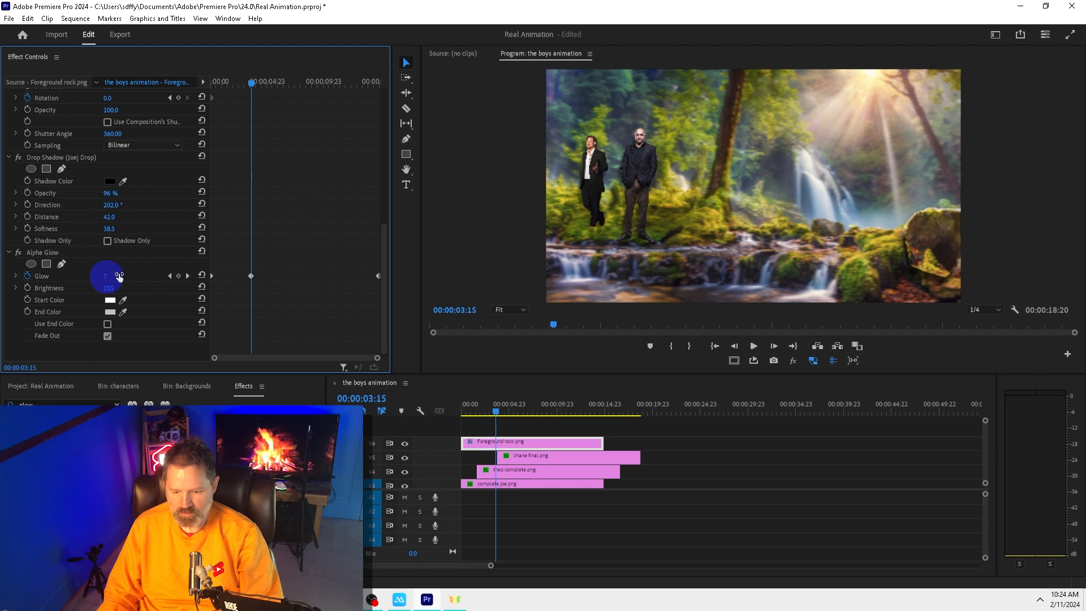
Keyframe the rock's Glow at 50 at 00:00:05:23 and reduce it at a further keyframe between 8 and 9 seconds
left_click_drag(251, 85, 281, 98)
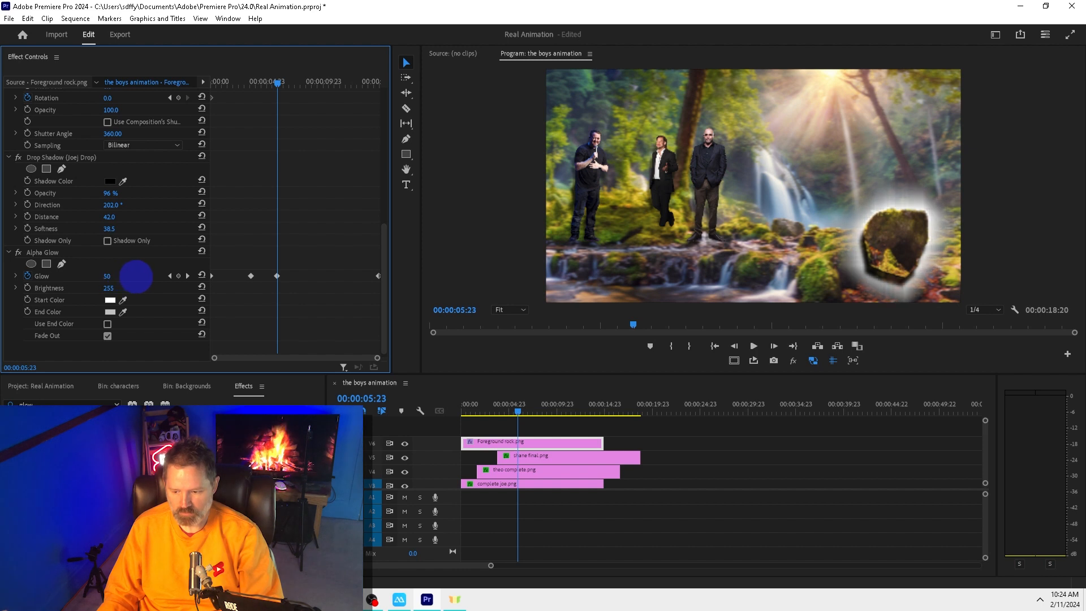
left_click_drag(140, 277, 189, 146)
left_click_drag(277, 84, 308, 99)
left_click_drag(115, 278, 105, 284)
Play the animation from the start to check the pulsing glow around the rock
left_click_drag(311, 84, 170, 136)
key("space")
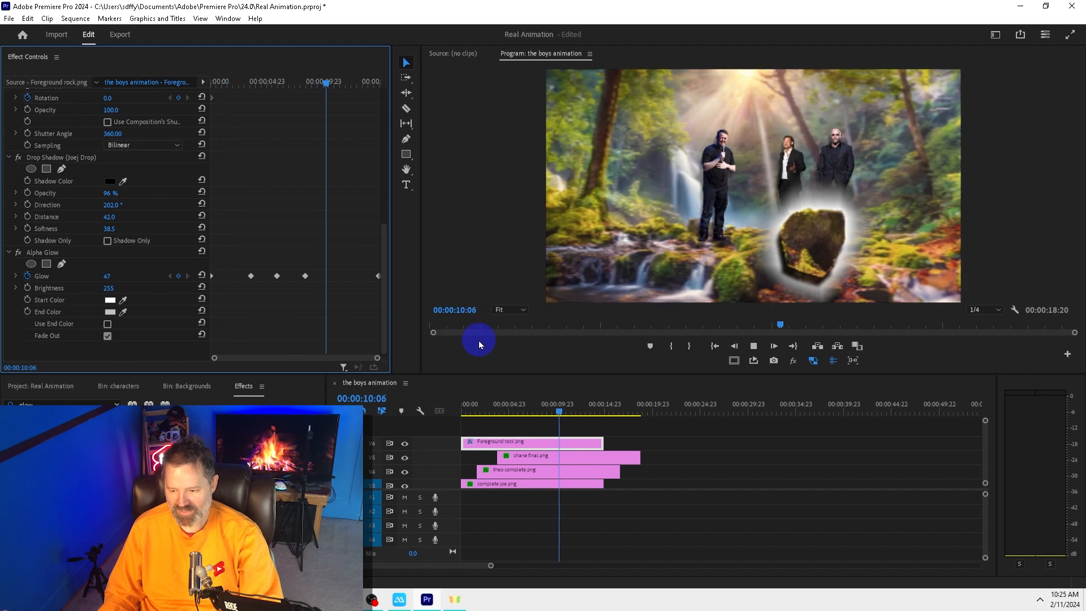
key("space")
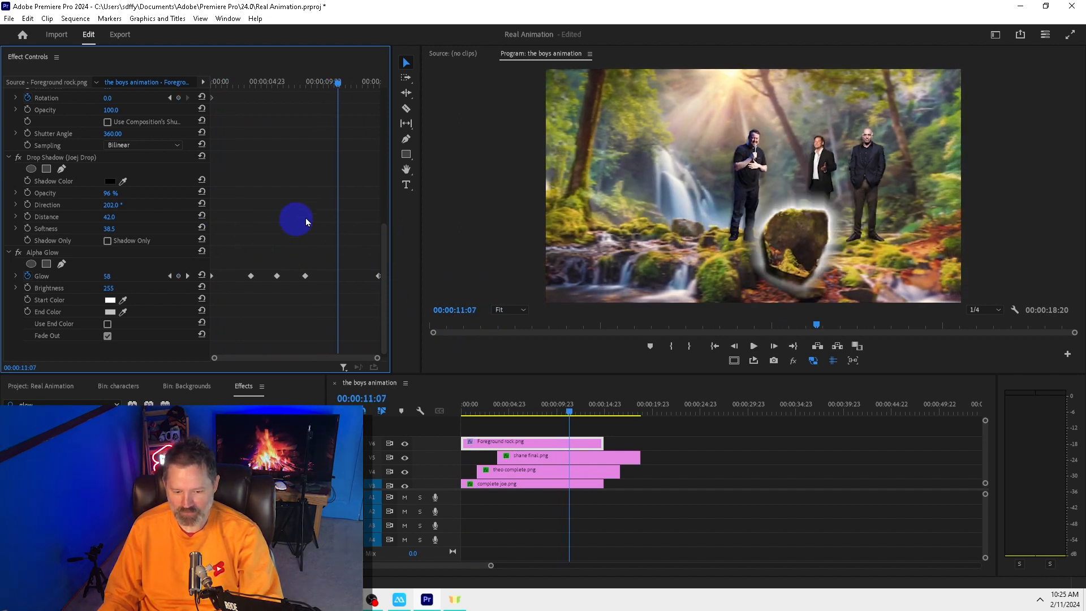
Apply Ease In and Ease Out to the first four Glow keyframes of the Foreground rock clip
left_click_drag(320, 233, 182, 327)
right_click(303, 275)
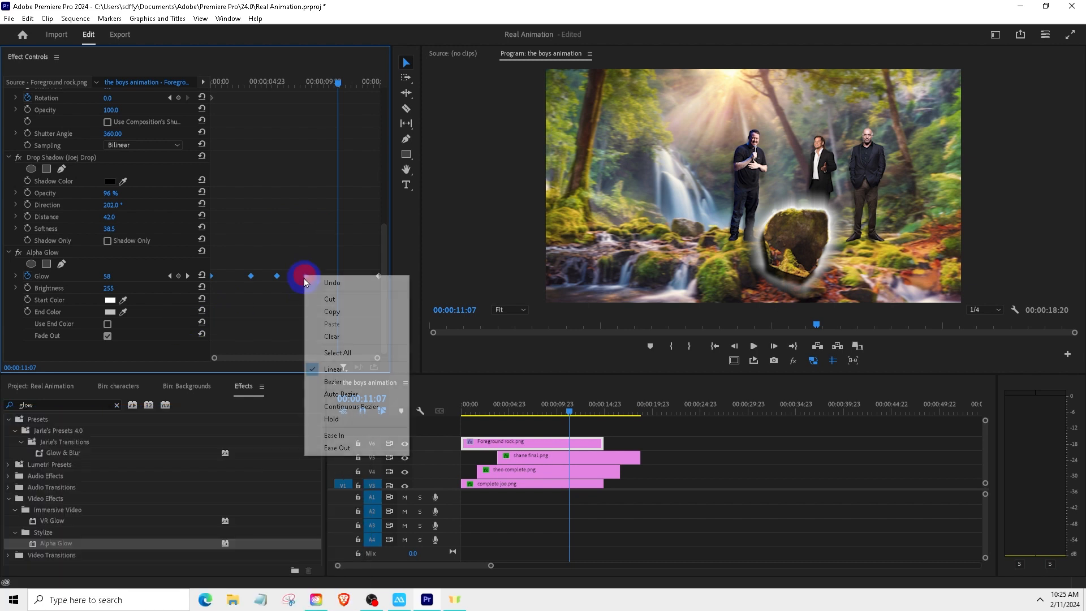
left_click(350, 433)
right_click(276, 276)
left_click(335, 449)
Play the sequence from the beginning to review the eased glow on the rock
left_click_drag(584, 407, 444, 424)
key("space")
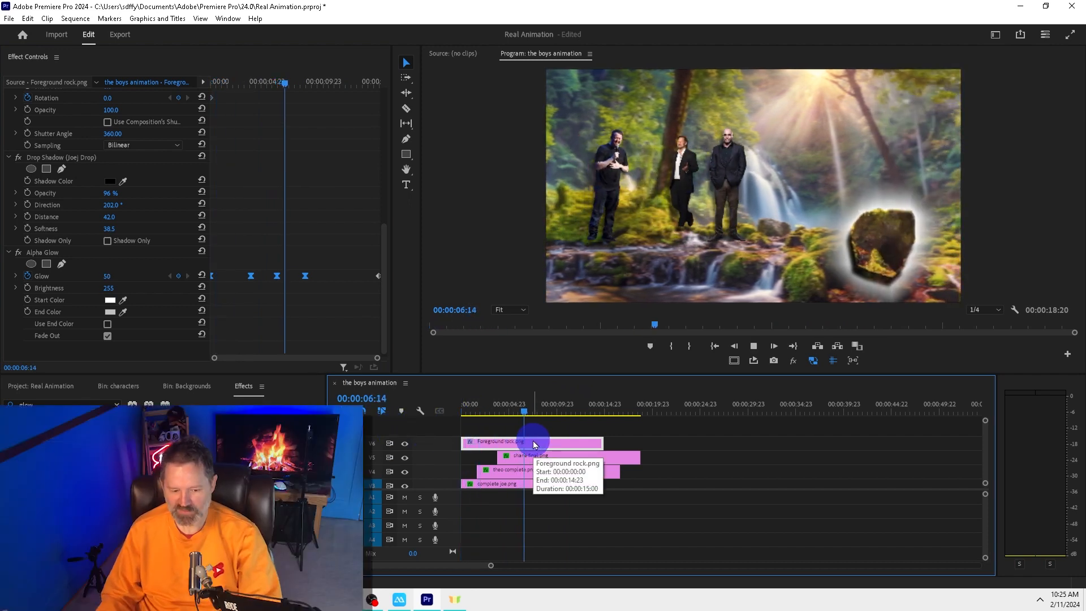
key("space")
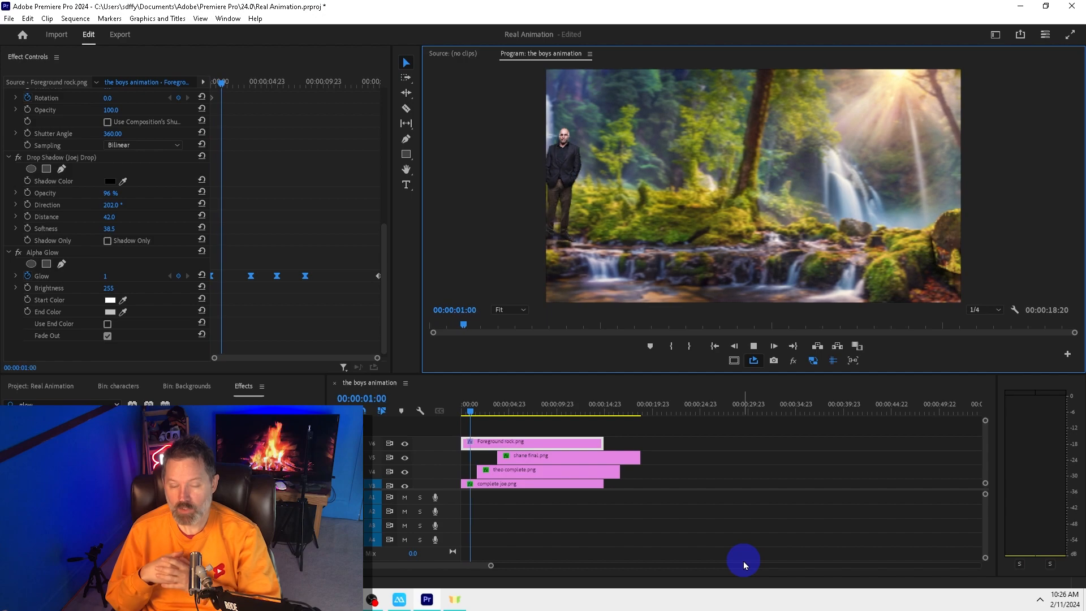